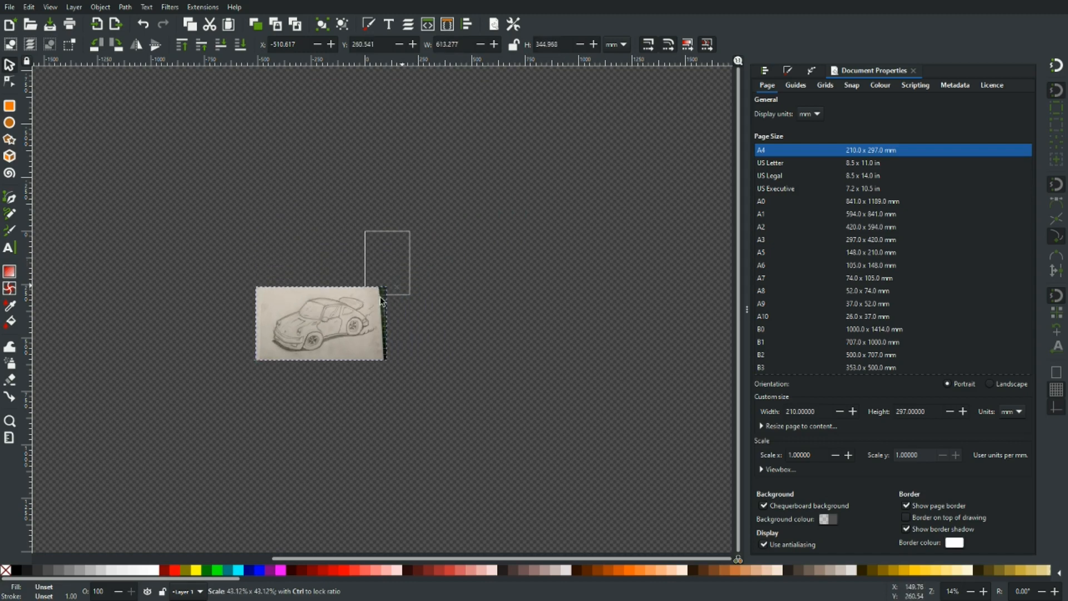
# Scale the car sketch image down to about 179 by 100 mm and position it within the upper part of the page
pyautogui.click(284, 348)
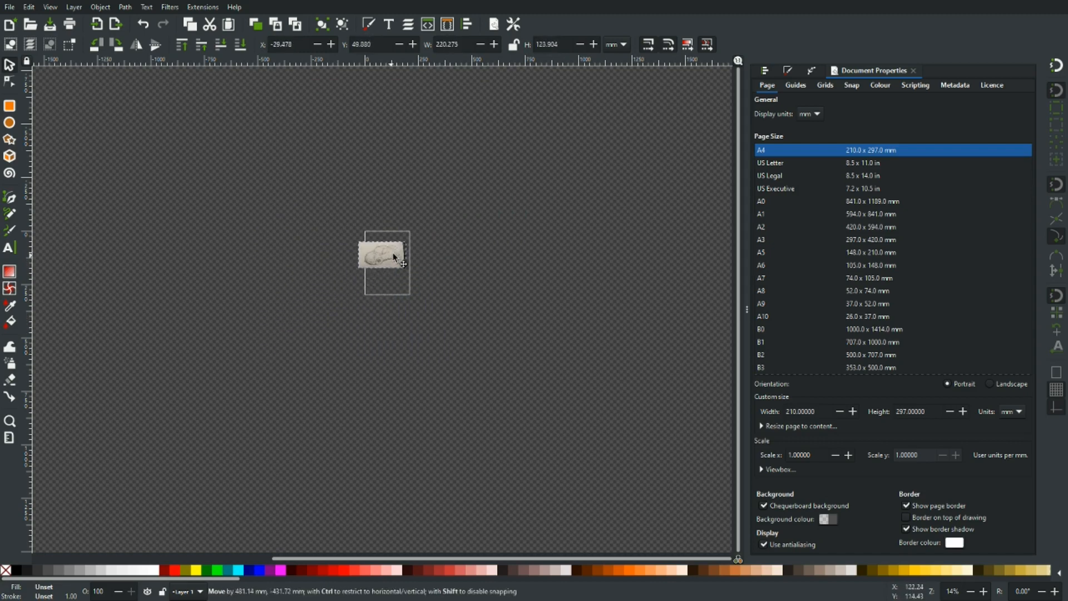
pyautogui.scroll(5, 394, 249)
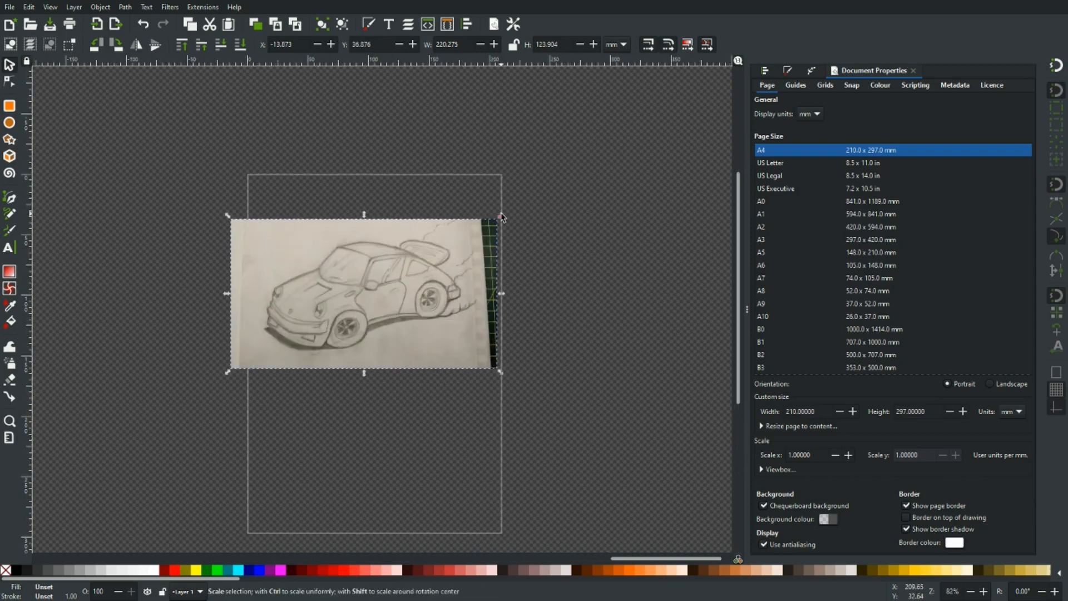
pyautogui.moveTo(503, 216); pyautogui.dragTo(423, 220)
pyautogui.scroll(2, 409, 222)
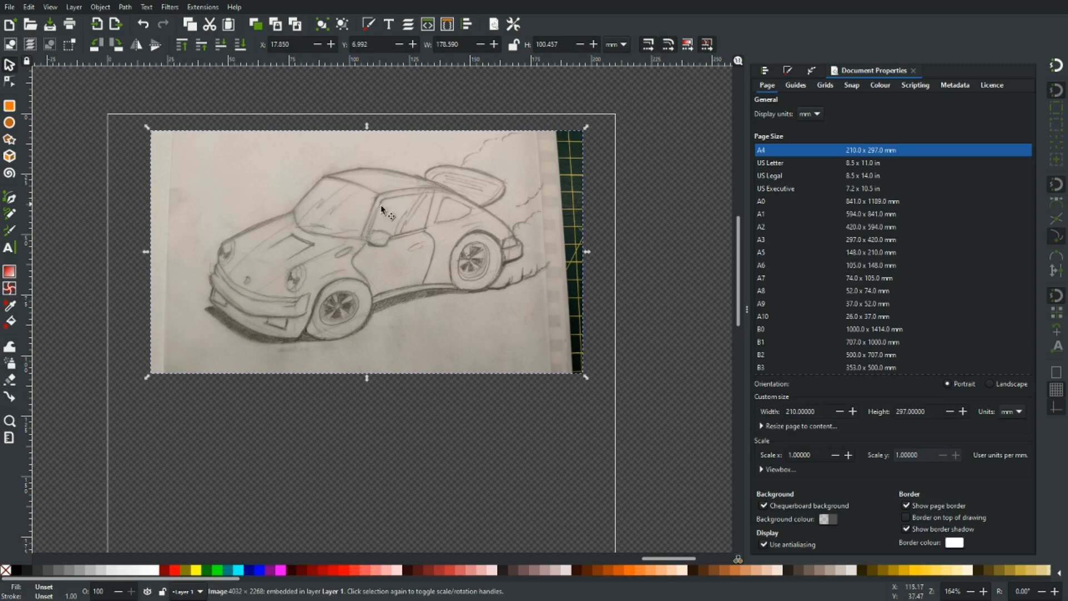
# Draw a horizontal straight line about 64 mm long below the sketch image with the Pen tool
pyautogui.press('b')
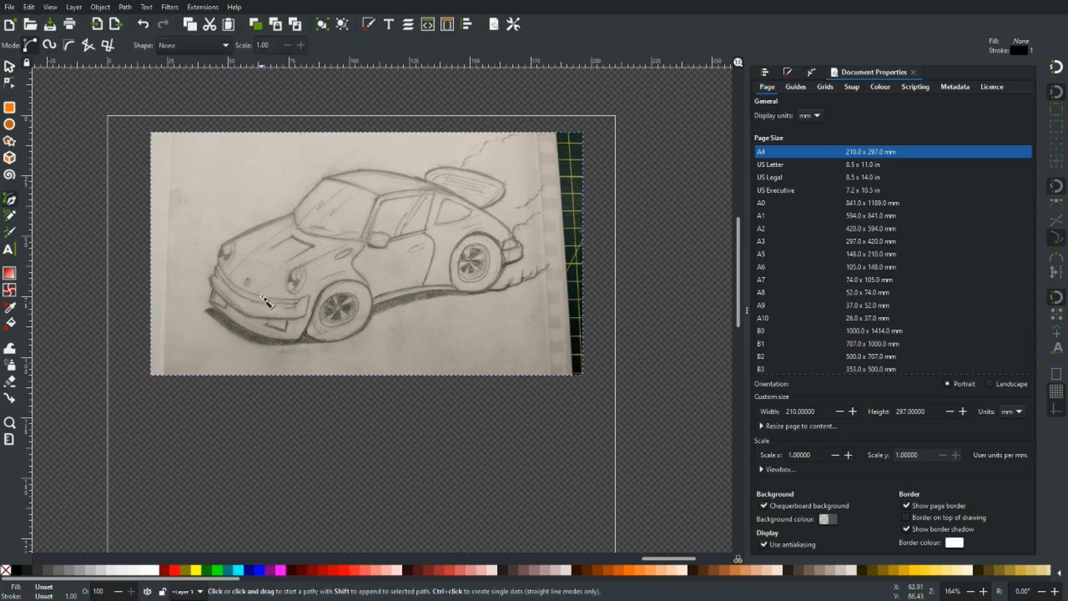
pyautogui.click(175, 424)
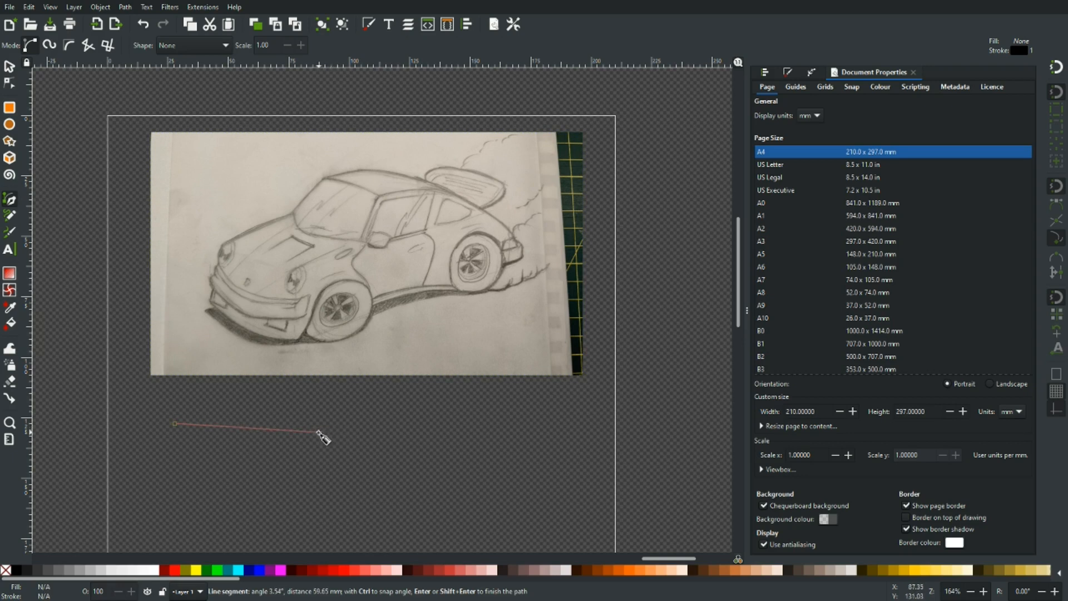
pyautogui.click(329, 424)
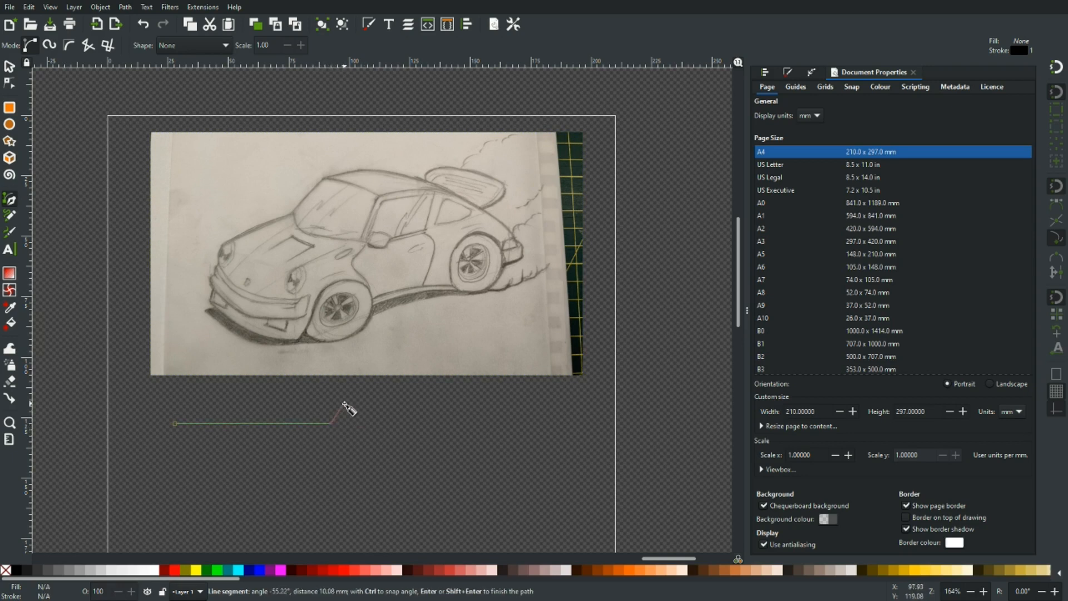
pyautogui.press('Return')
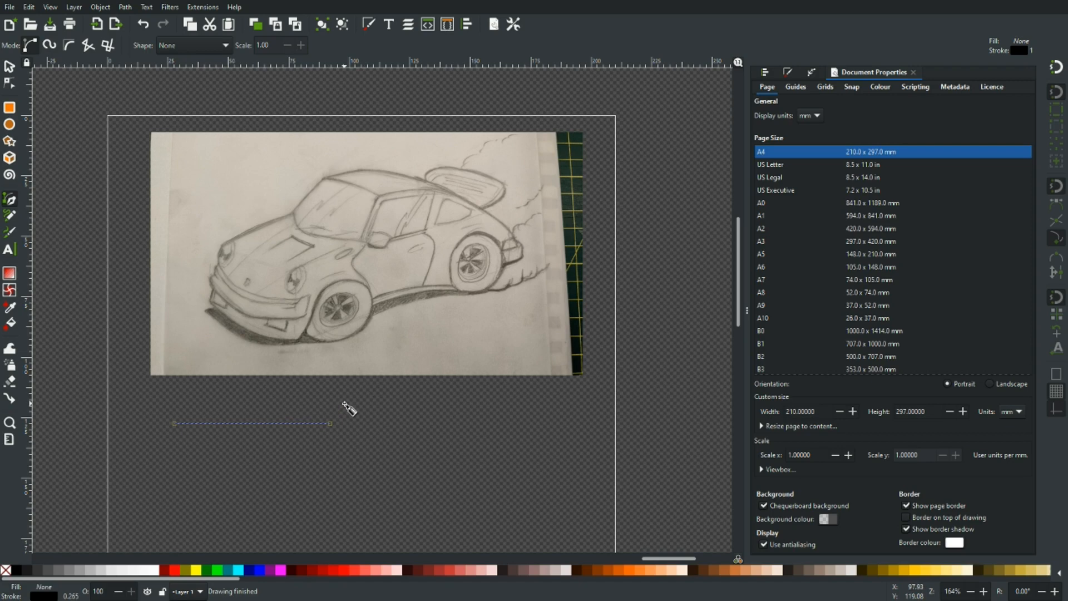
# Duplicate the horizontal line and move the copies down to make a stack of four evenly spaced parallel lines
pyautogui.click(10, 67)
pyautogui.moveTo(280, 430); pyautogui.dragTo(280, 428)
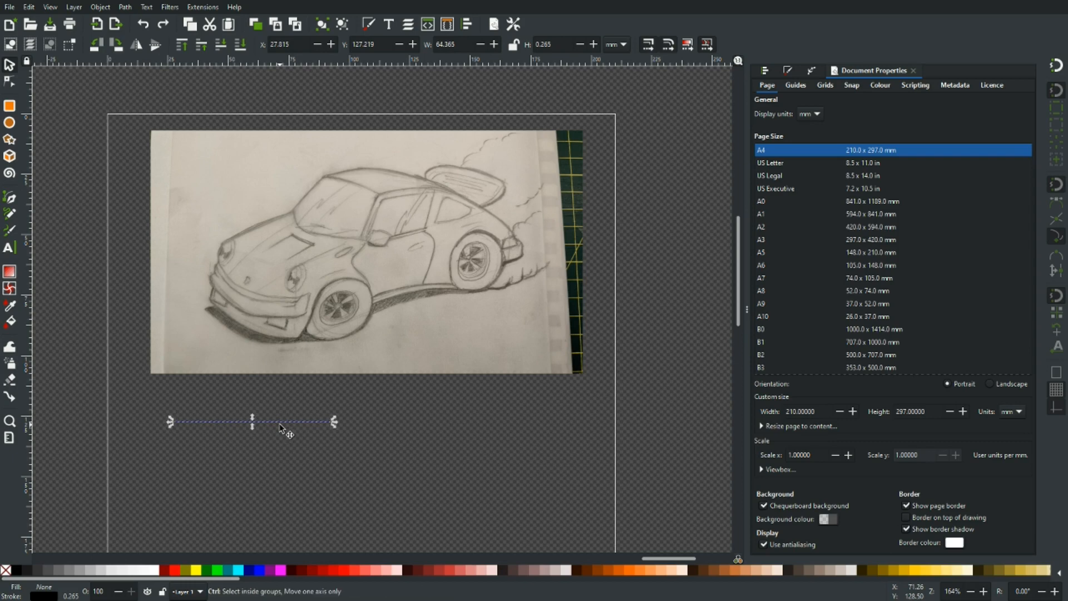
pyautogui.moveTo(279, 423); pyautogui.dragTo(279, 472)
pyautogui.hotkey('ctrl', 'd')
pyautogui.hotkey('ctrl', 'd')
pyautogui.click(278, 474)
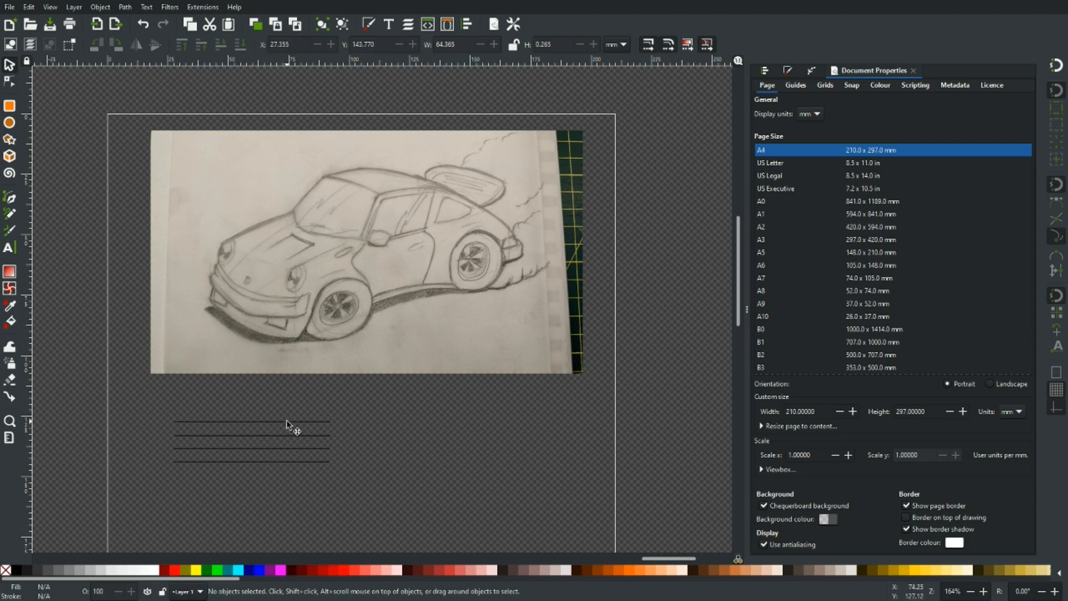
# Set the stroke width of the uppermost sample line to 1 mm
pyautogui.keyDown('ctrl'); pyautogui.scroll(2, 239, 440); pyautogui.keyUp('ctrl')
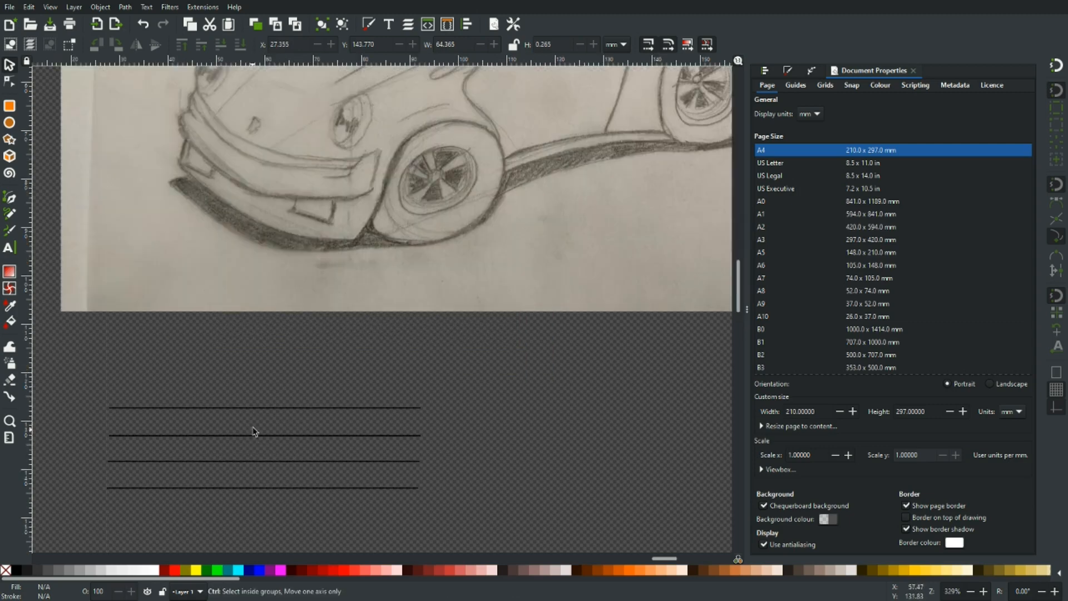
pyautogui.click(303, 408)
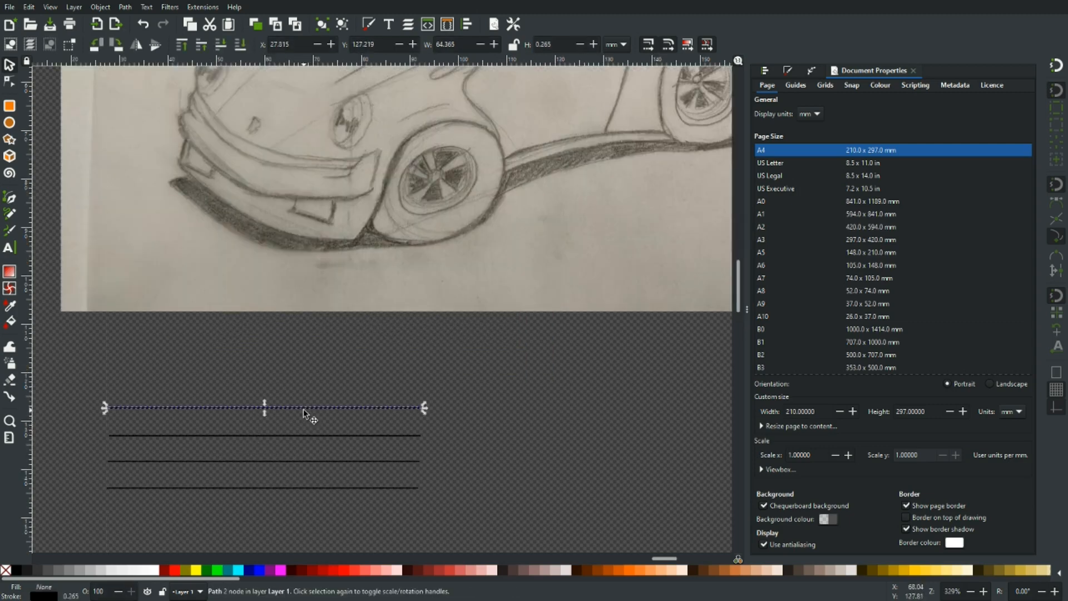
pyautogui.click(765, 71)
pyautogui.click(863, 73)
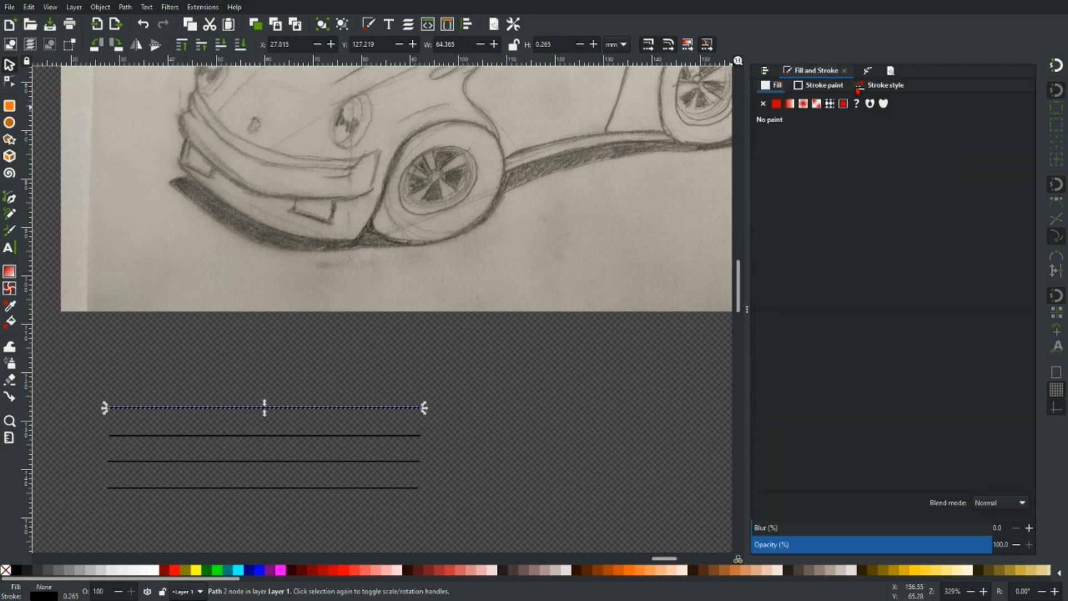
pyautogui.click(879, 89)
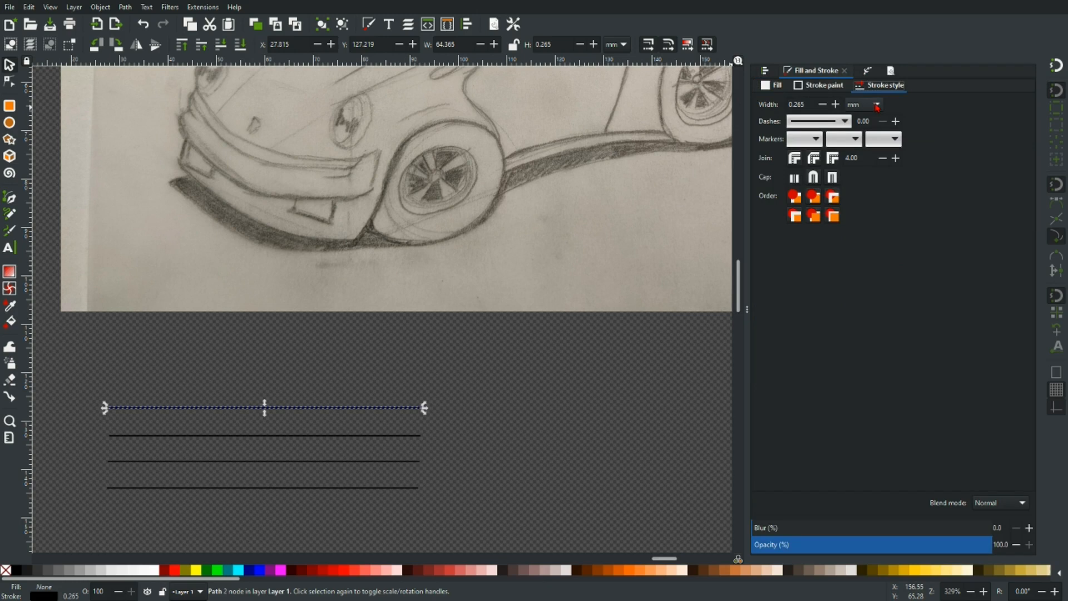
pyautogui.moveTo(813, 104); pyautogui.dragTo(773, 103)
pyautogui.write('1')
pyautogui.press('Return')
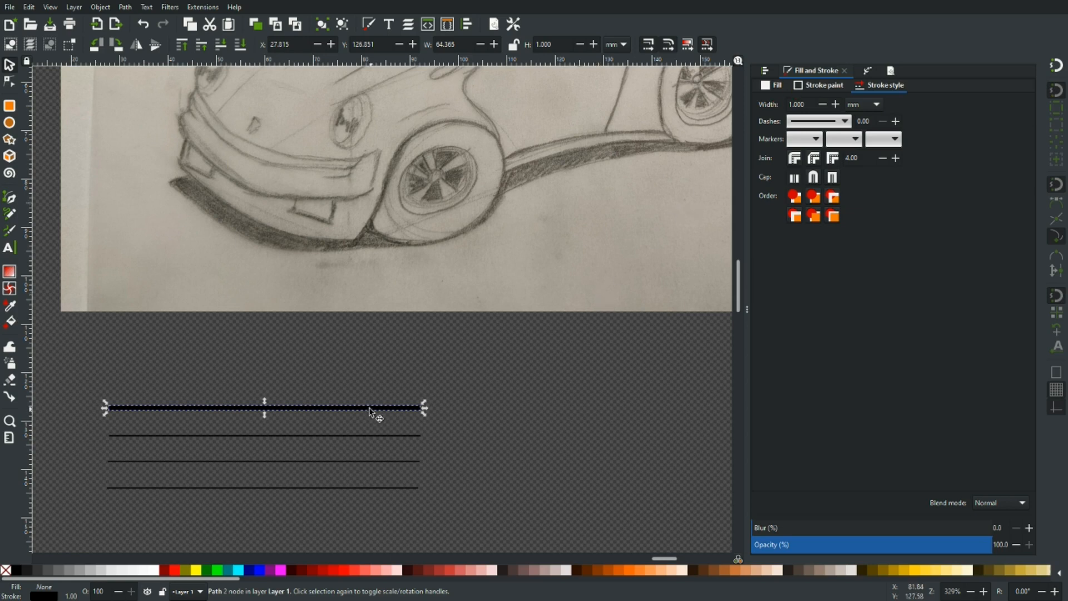
# Set the stroke width of the second sample line to 0.75 mm
pyautogui.click(338, 435)
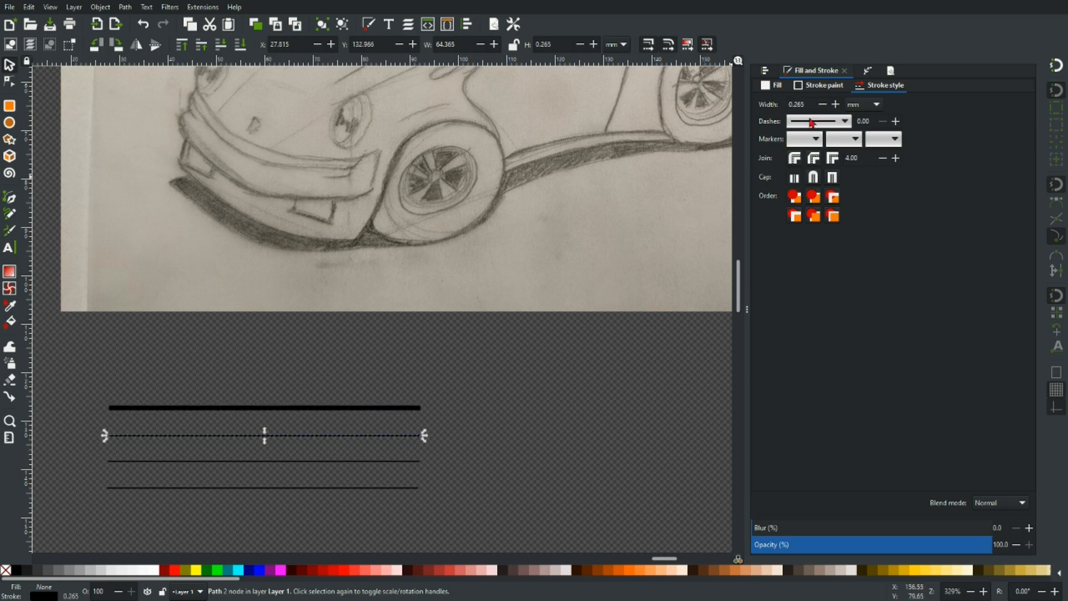
pyautogui.moveTo(808, 104); pyautogui.dragTo(781, 104)
pyautogui.press('BackSpace')
pyautogui.press('Return')
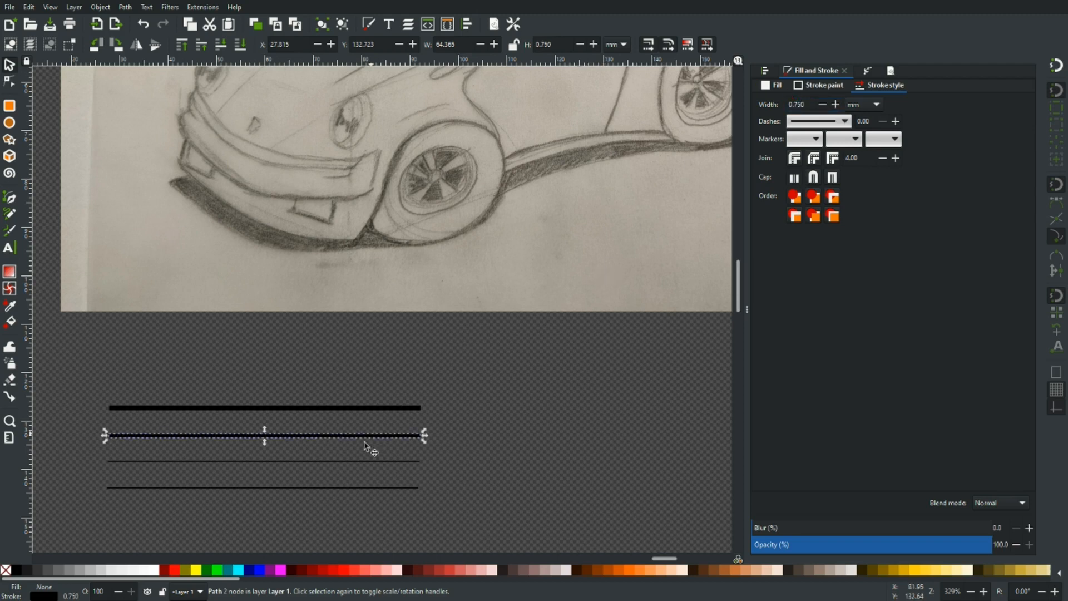
# Set the stroke width of the third sample line to 0.5 mm
pyautogui.click(351, 461)
pyautogui.doubleClick(810, 104)
pyautogui.press('BackSpace')
pyautogui.write('.5')
pyautogui.press('Return')
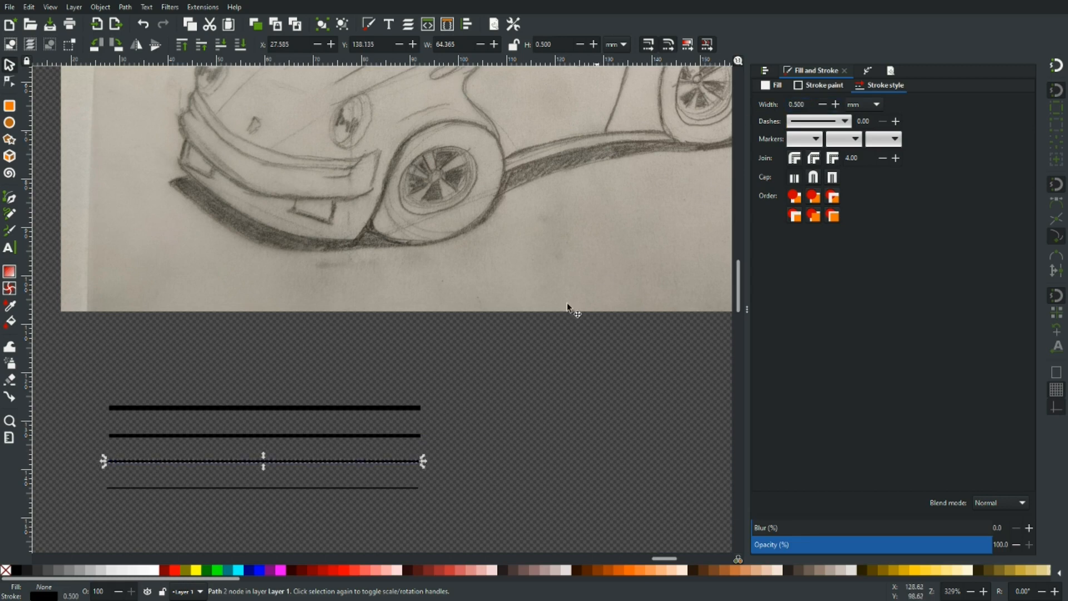
# Set the stroke width of the lowest sample line to 0.25 mm and deselect it
pyautogui.click(286, 488)
pyautogui.doubleClick(809, 104)
pyautogui.press('BackSpace')
pyautogui.write('.25')
pyautogui.press('Return')
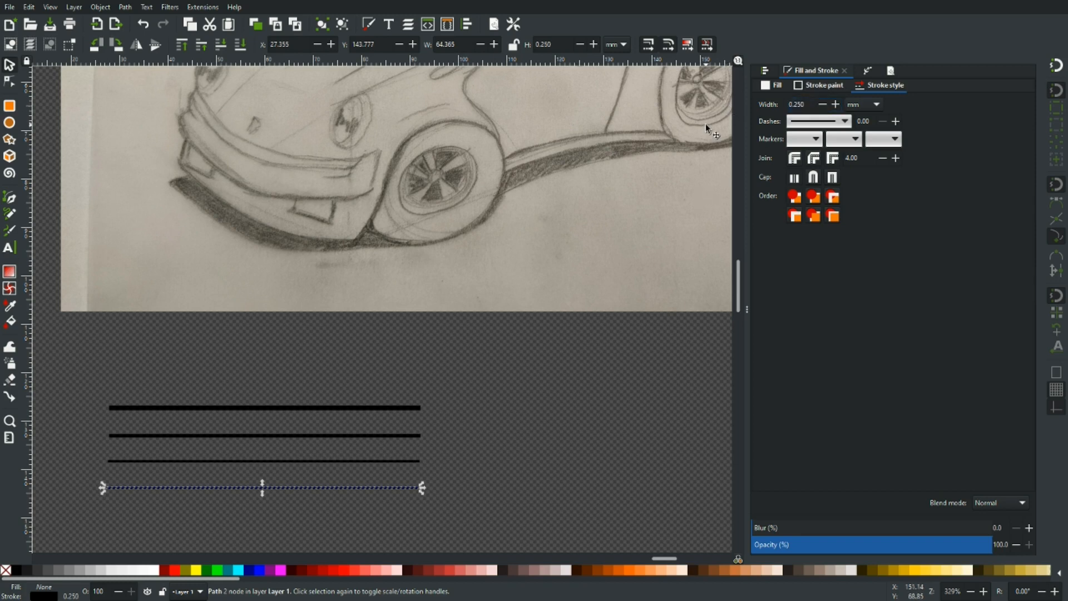
pyautogui.click(522, 403)
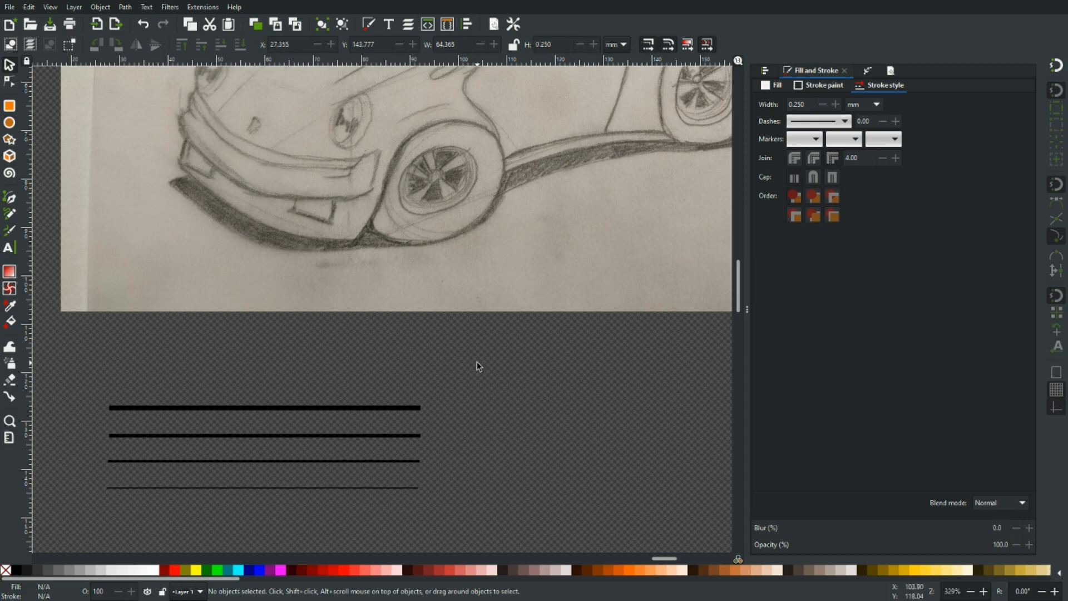
# Start the car's outline path with a straight segment from the rear wheel's base along the sill to the front wheel
pyautogui.press('b')
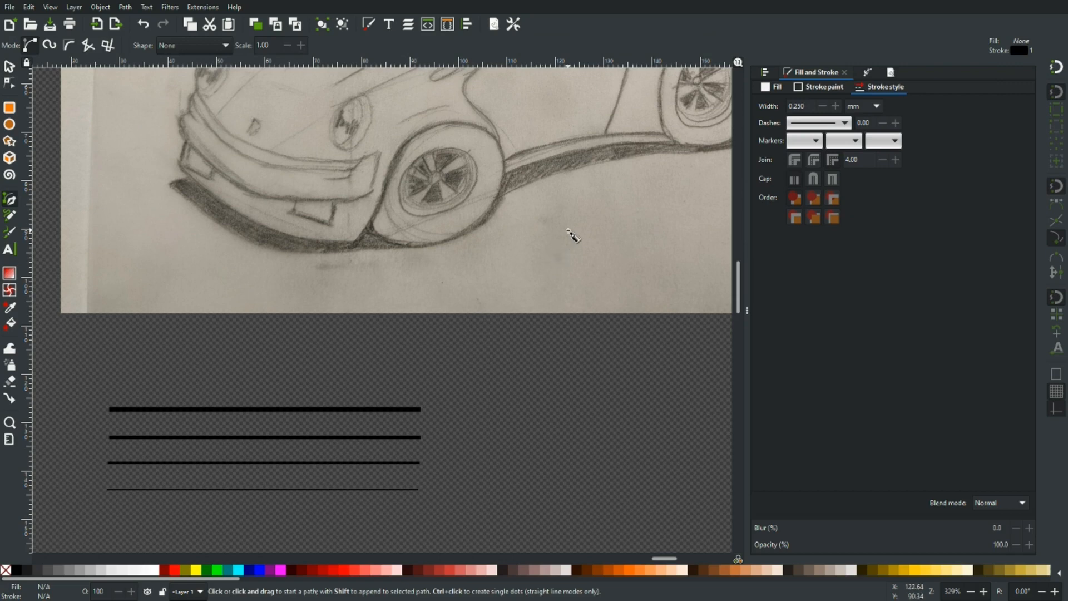
pyautogui.moveTo(568, 232); pyautogui.dragTo(483, 426)
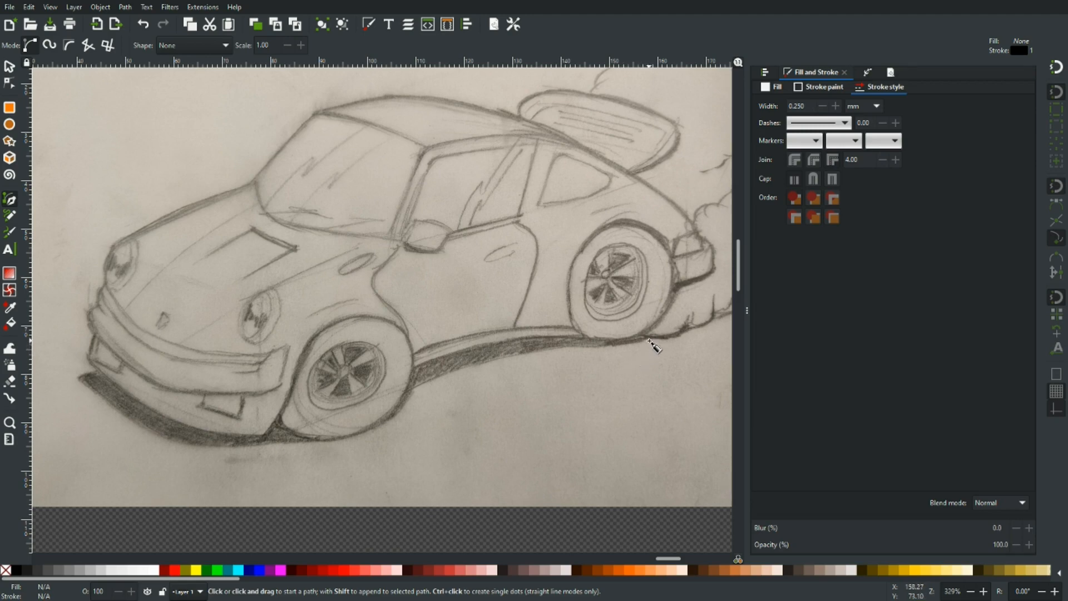
pyautogui.scroll(3, 629, 371)
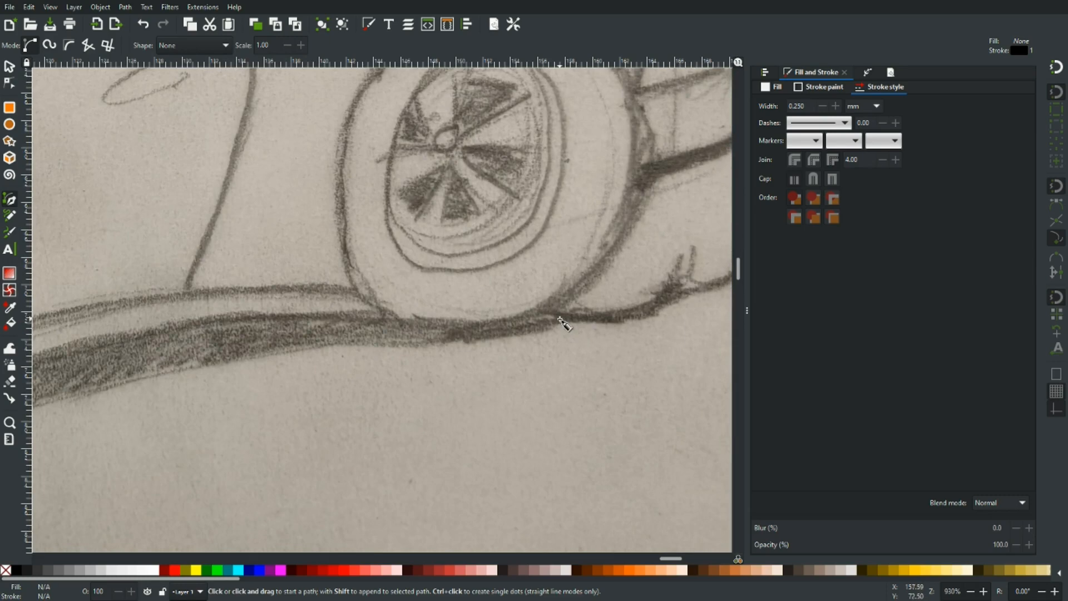
pyautogui.scroll(5, 382, 332)
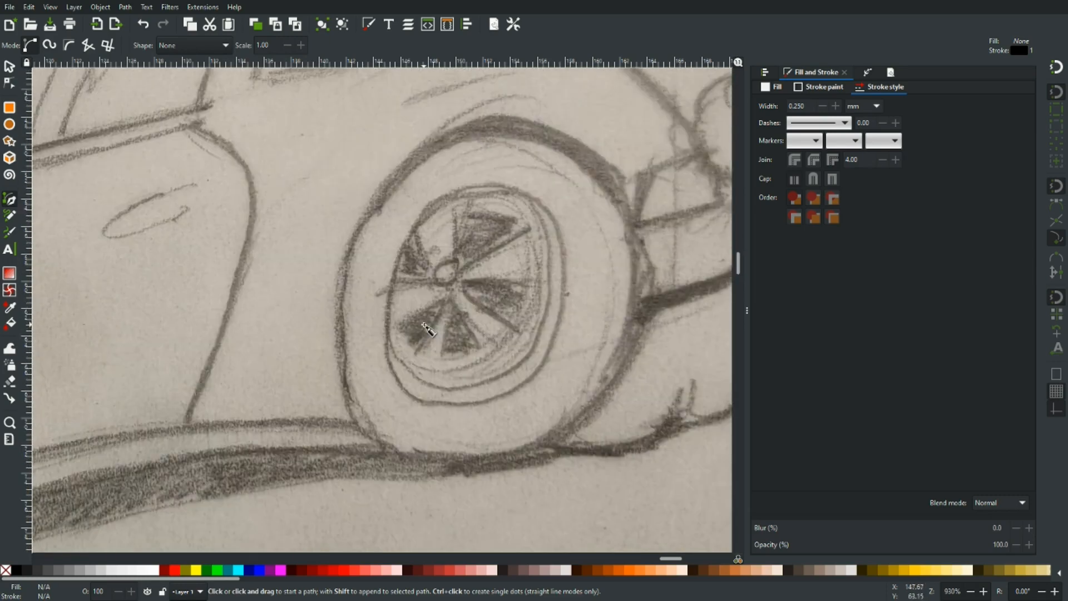
pyautogui.click(385, 450)
pyautogui.moveTo(299, 458)
pyautogui.mouseDown()
pyautogui.moveTo(426, 413)
pyautogui.moveTo(575, 259)
pyautogui.mouseUp()
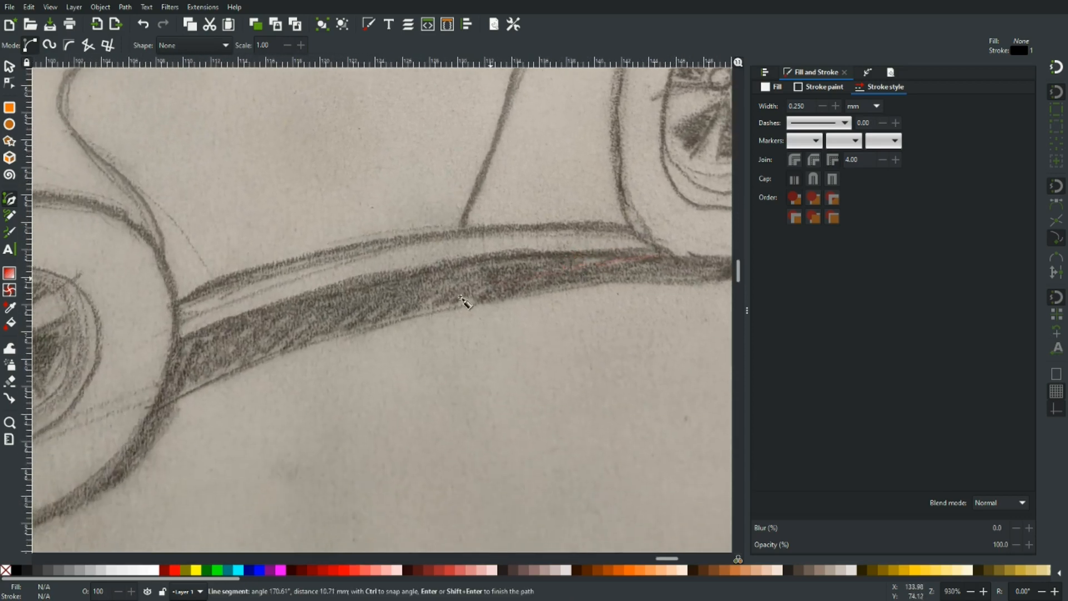
pyautogui.click(178, 348)
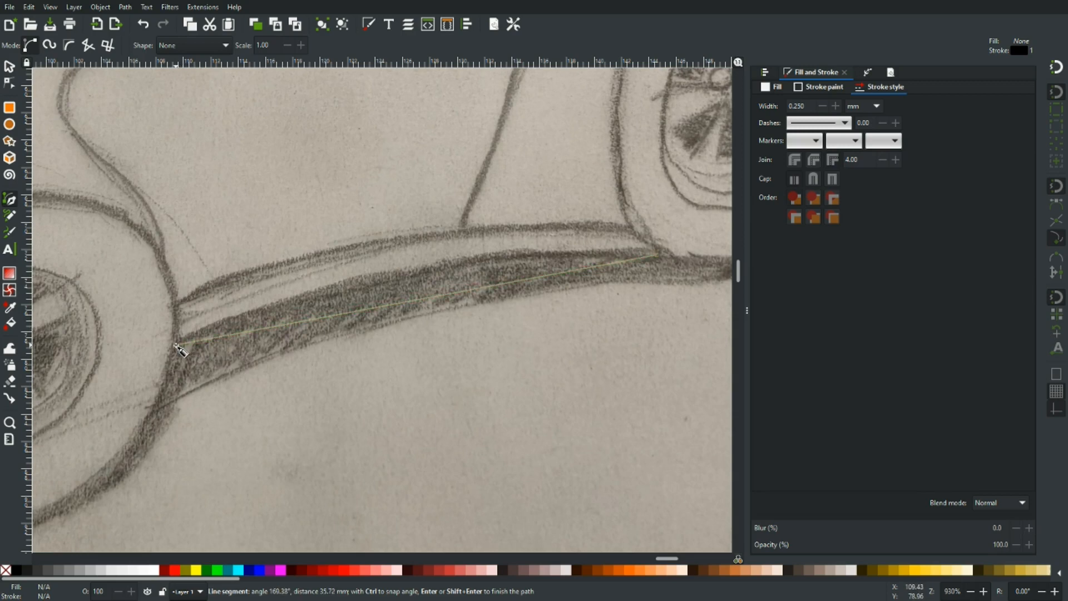
# Extend the outline path across the front wheel and down to the near lower corner of the front bumper
pyautogui.moveTo(198, 329)
pyautogui.mouseDown()
pyautogui.moveTo(467, 206)
pyautogui.moveTo(558, 148)
pyautogui.mouseUp()
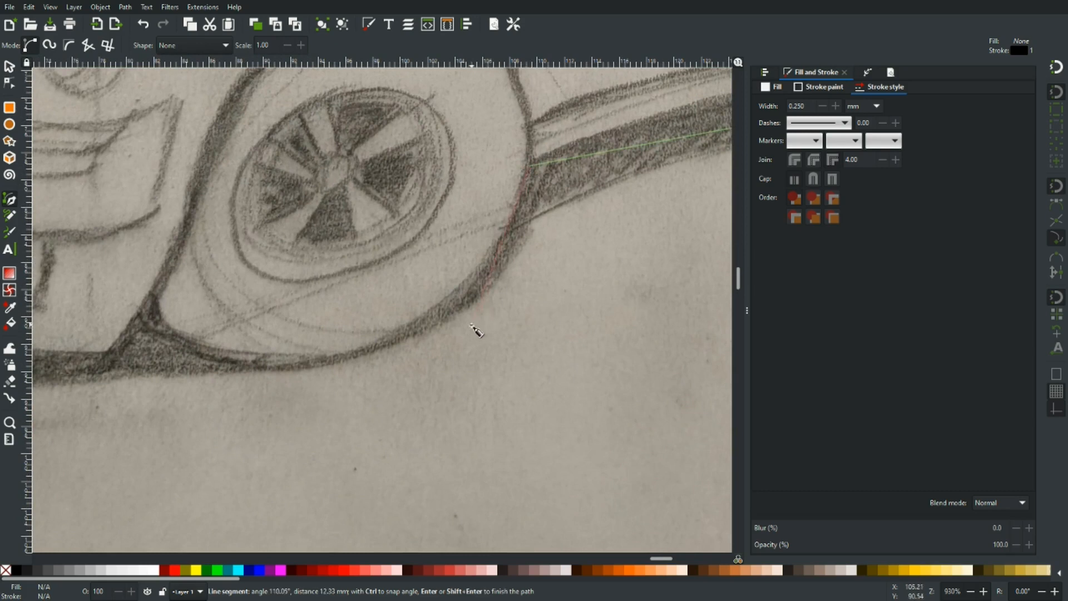
pyautogui.click(152, 299)
pyautogui.moveTo(122, 362); pyautogui.dragTo(310, 309)
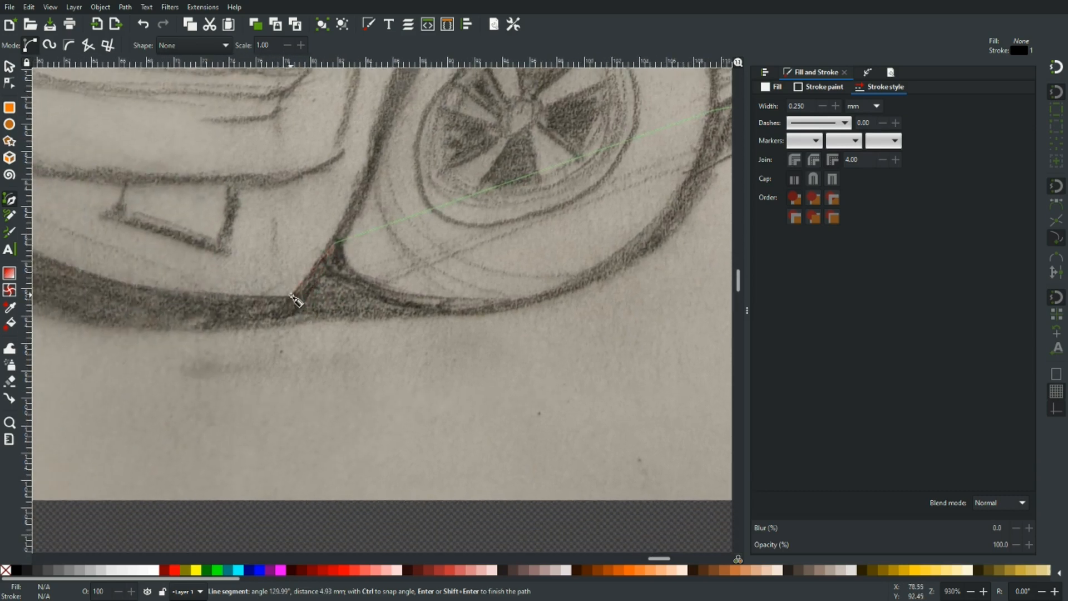
pyautogui.click(292, 295)
# Continue the outline path along the front bumper's underside to its far corner and up beside the far air intake
pyautogui.moveTo(155, 301); pyautogui.dragTo(490, 401)
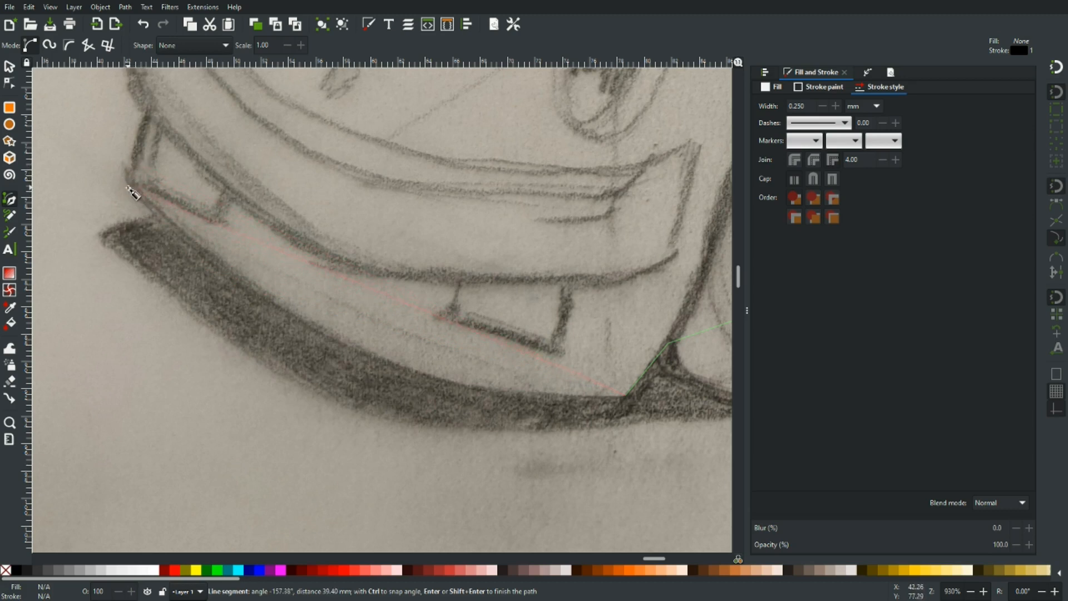
pyautogui.click(615, 397)
pyautogui.click(133, 193)
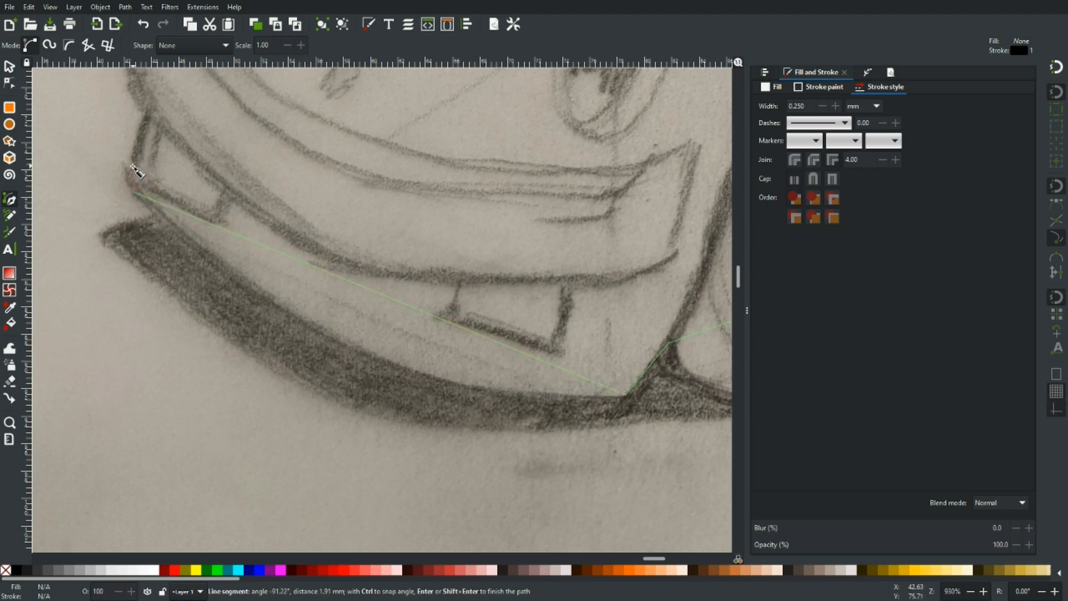
pyautogui.click(131, 165)
pyautogui.scroll(3, 134, 164)
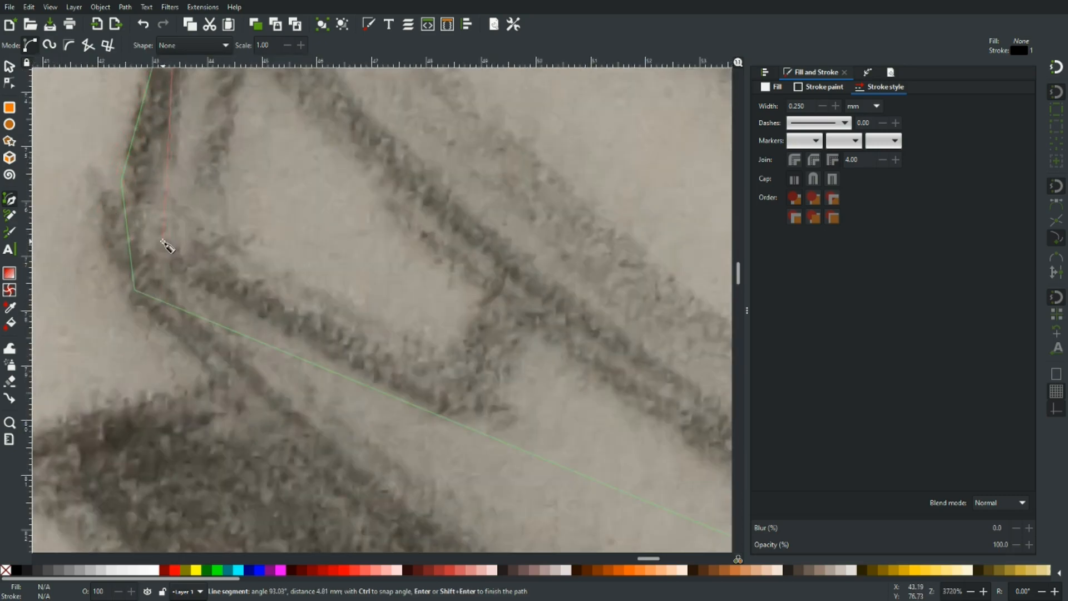
pyautogui.scroll(-5, 167, 245)
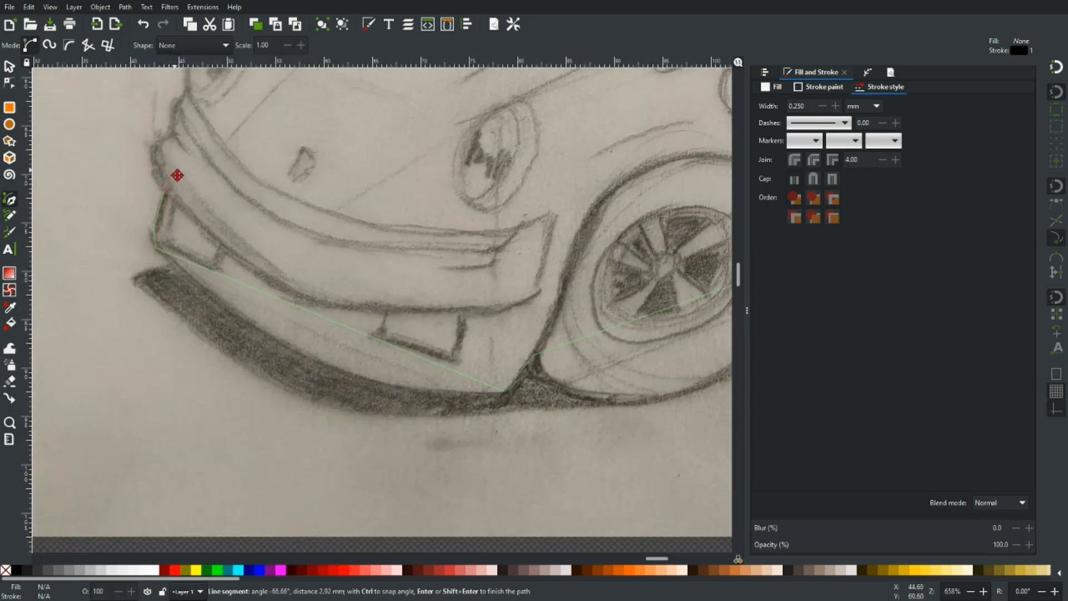
pyautogui.moveTo(175, 170); pyautogui.dragTo(220, 291)
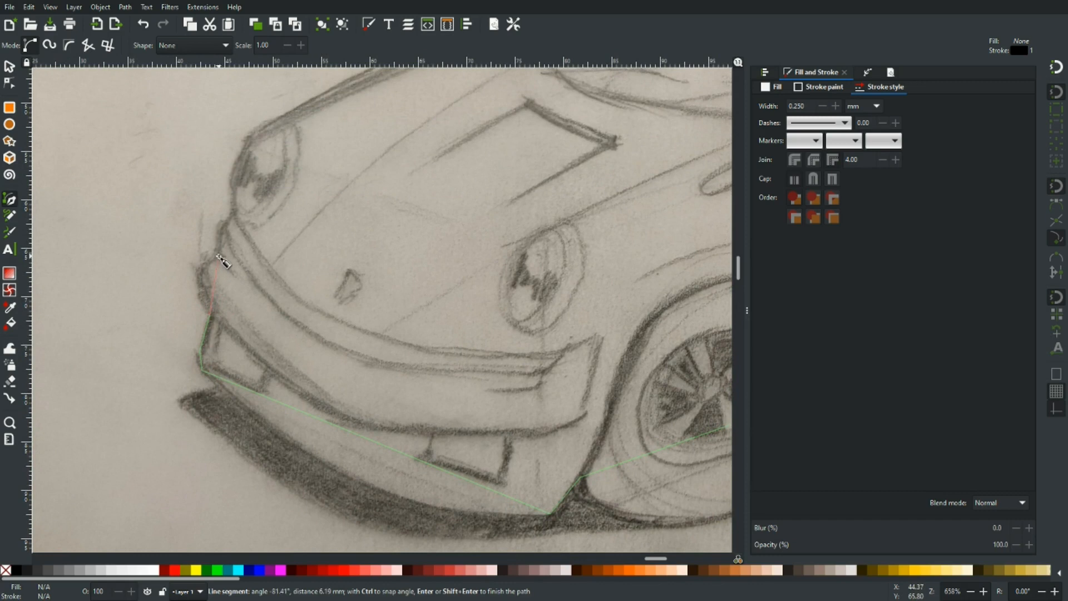
# Extend the outline path up past the bumper and far headlight, then along the bonnet to the windscreen's base
pyautogui.click(225, 221)
pyautogui.click(233, 212)
pyautogui.click(248, 138)
pyautogui.scroll(8, 310, 151)
pyautogui.hscroll(6, 265, 291)
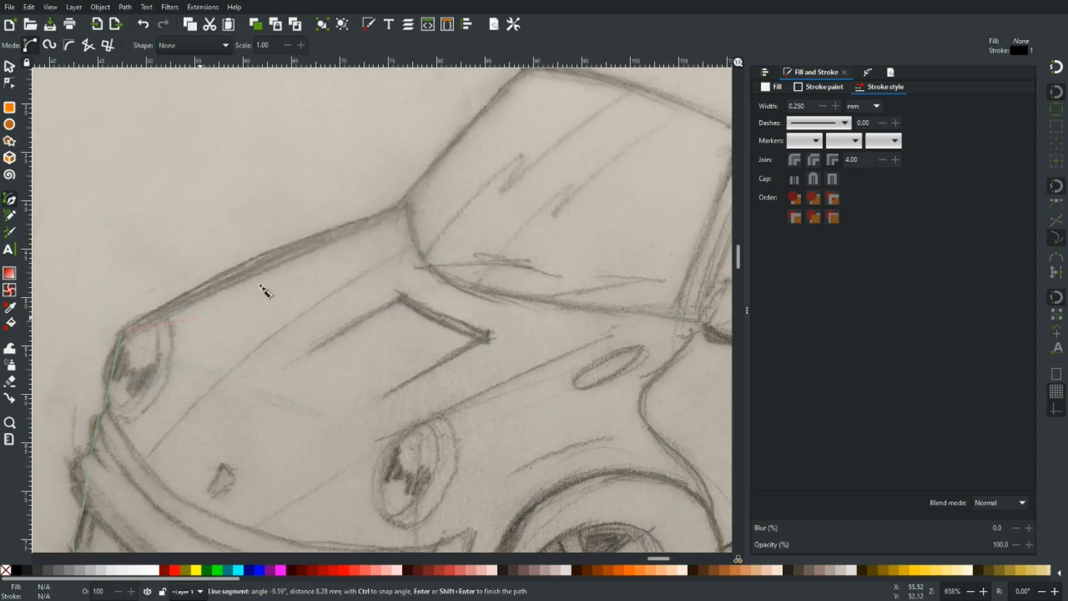
pyautogui.click(397, 206)
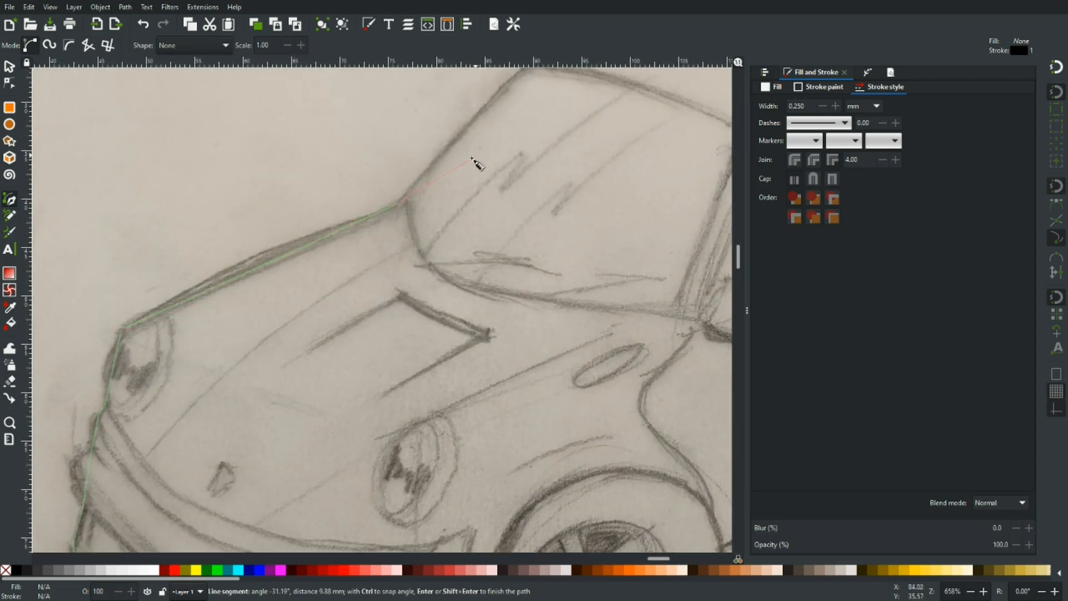
pyautogui.scroll(6, 482, 162)
pyautogui.hscroll(5, 423, 229)
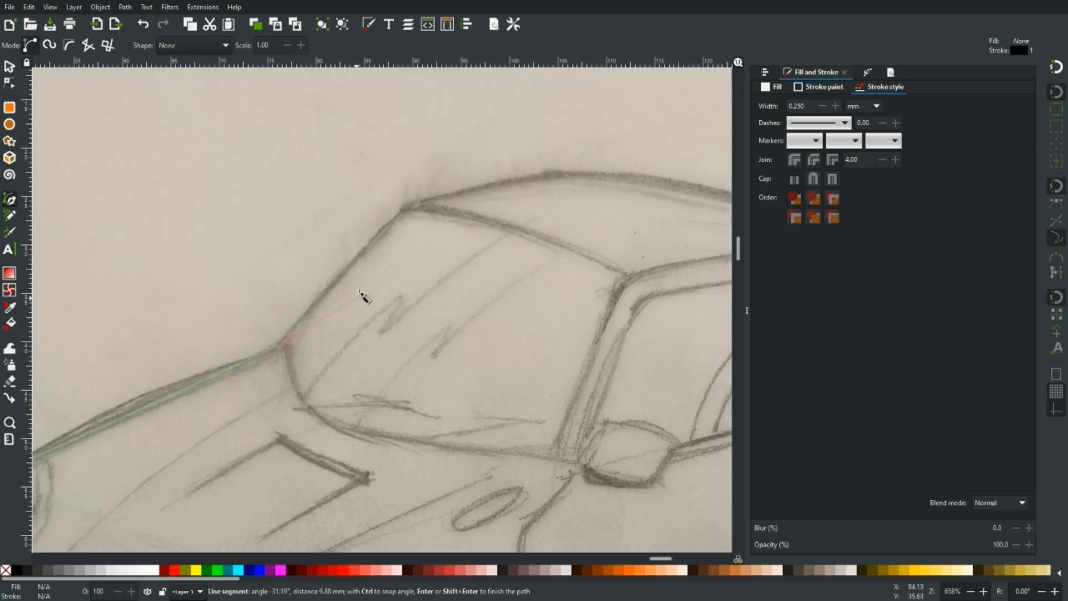
# Extend the outline path up the windscreen's edge and along the roof to the rear spoiler's front base
pyautogui.click(402, 209)
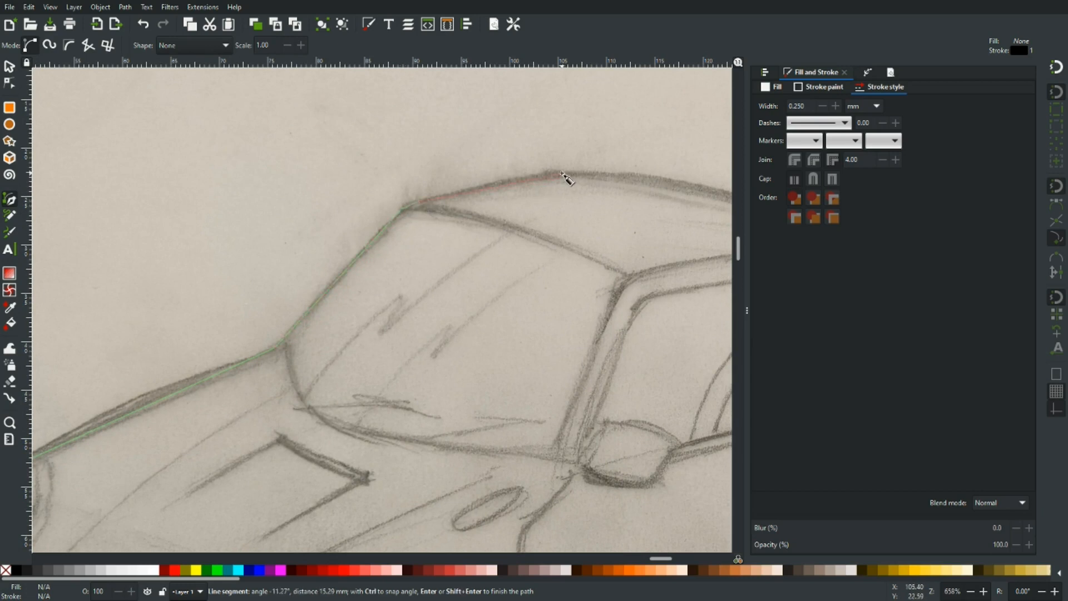
pyautogui.hscroll(8, 389, 205)
pyautogui.scroll(1, 389, 205)
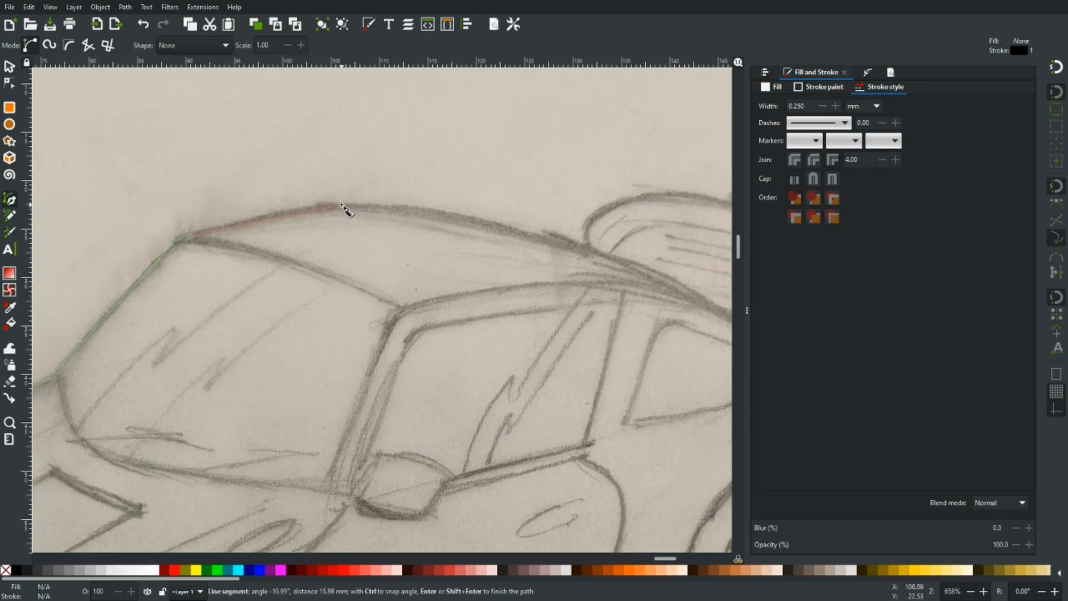
pyautogui.click(342, 204)
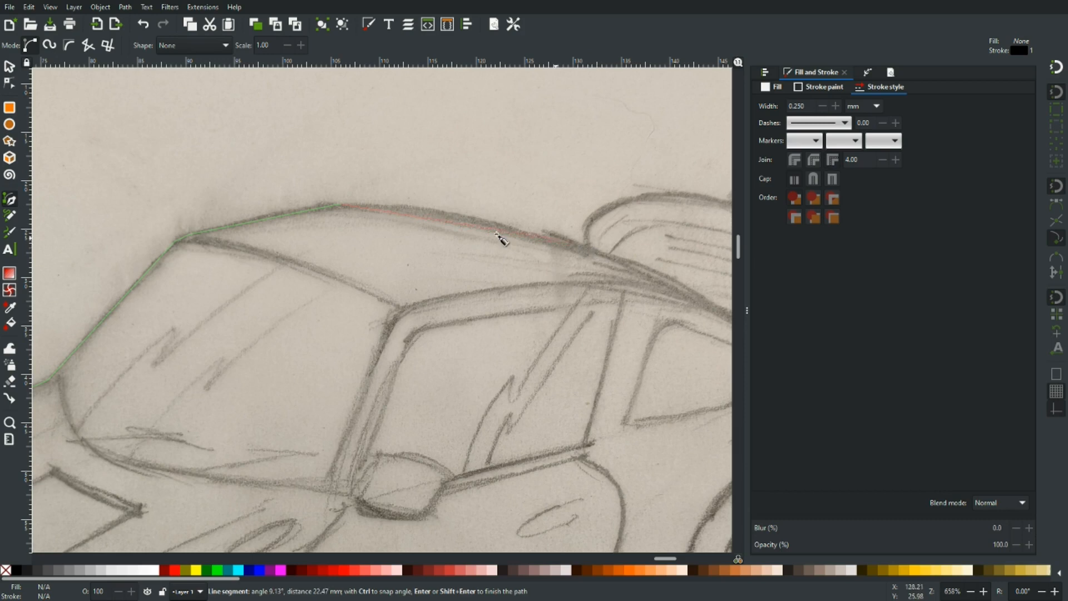
pyautogui.hscroll(5, 507, 245)
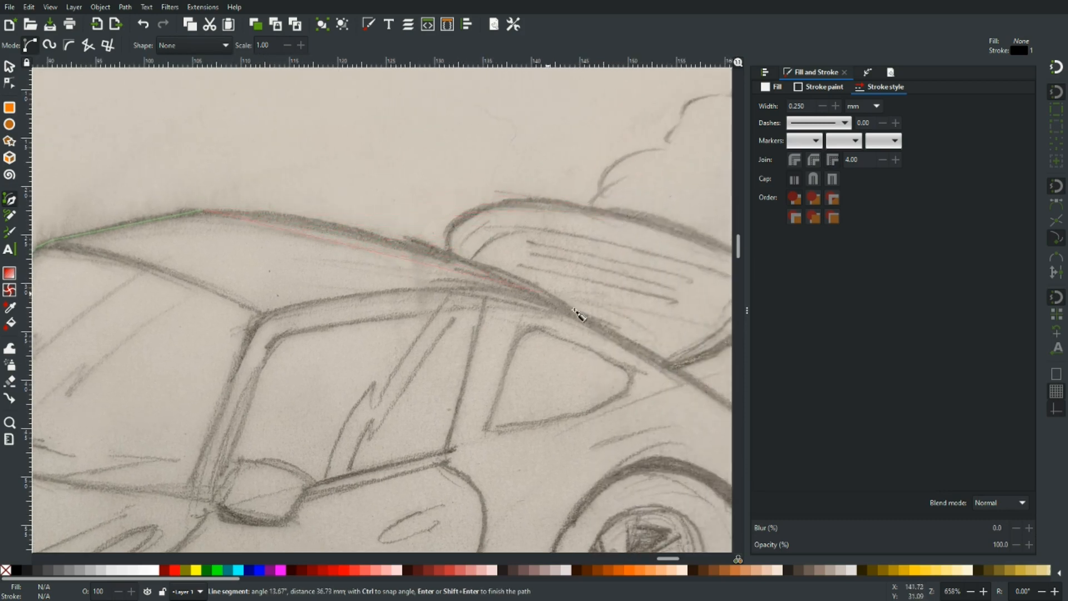
pyautogui.click(448, 252)
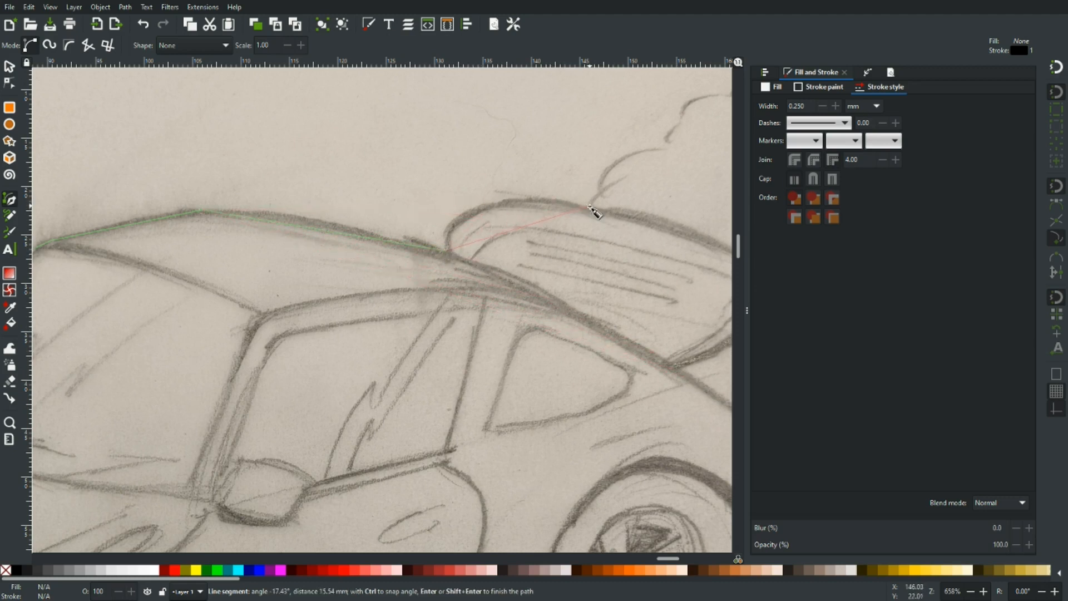
# Extend the outline path across the spoiler's top edge to its rear base, then down the car's tail to the rear light
pyautogui.click(590, 207)
pyautogui.moveTo(600, 219); pyautogui.dragTo(298, 147)
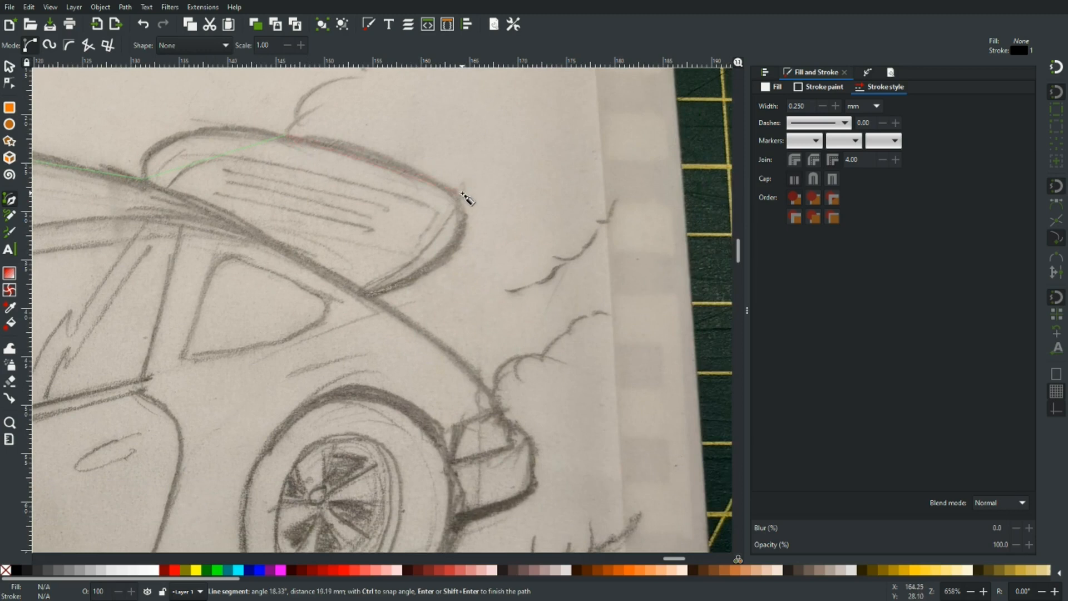
pyautogui.click(373, 294)
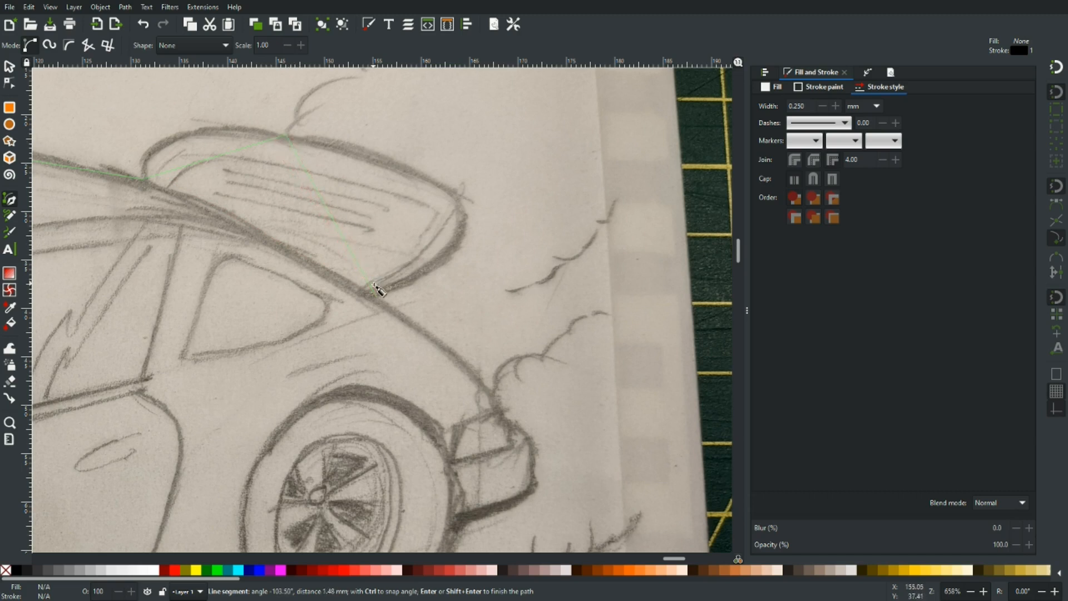
pyautogui.click(506, 420)
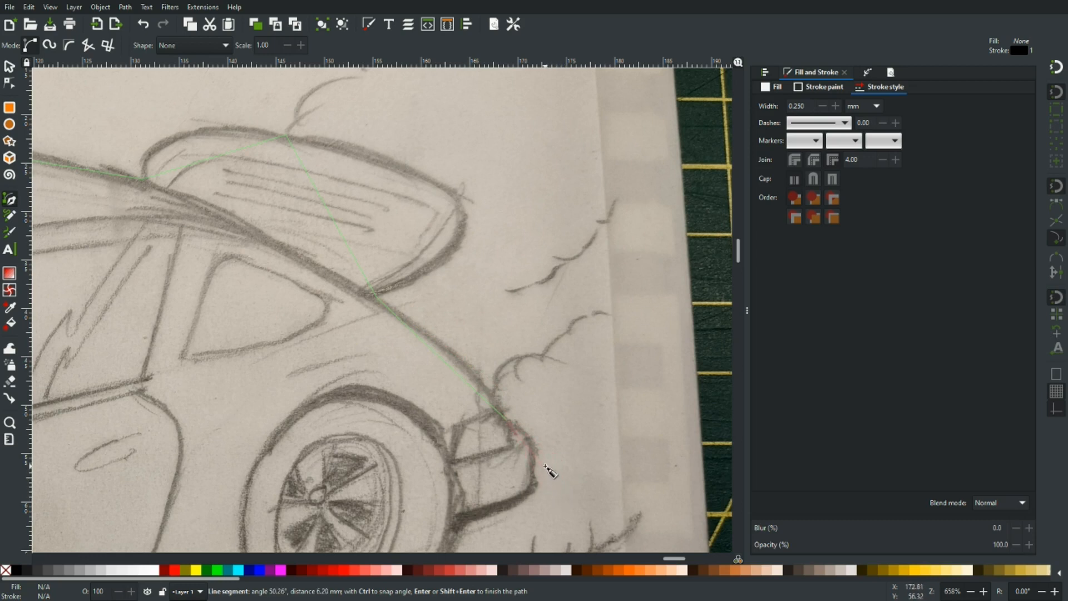
# Continue the outline path around the rear bumper to the rear wheel and close it at the wheel's base
pyautogui.click(534, 451)
pyautogui.click(535, 475)
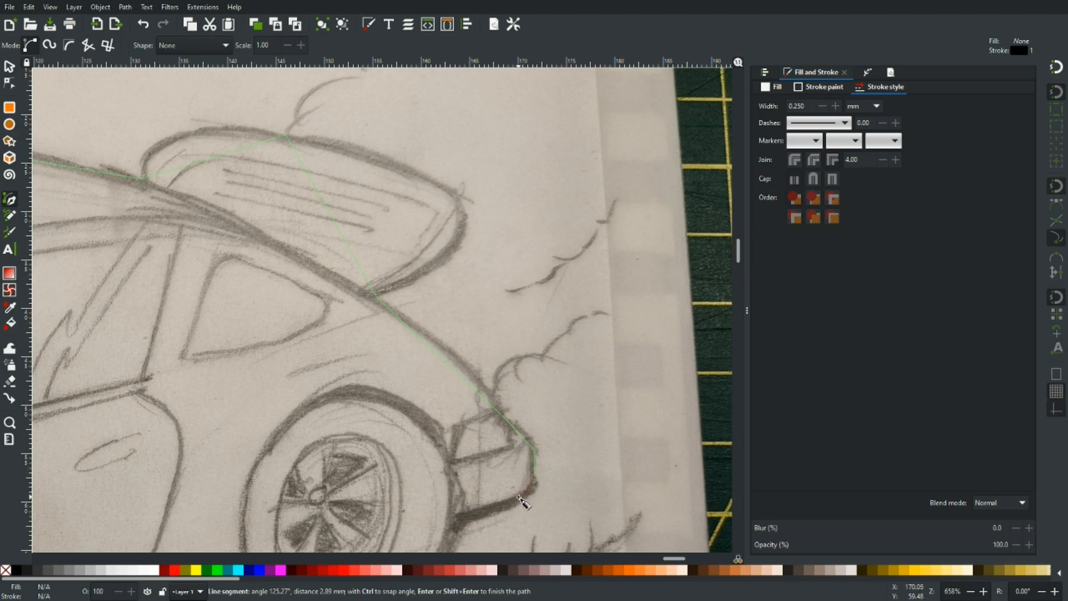
pyautogui.click(520, 496)
pyautogui.click(457, 514)
pyautogui.scroll(-8, 461, 520)
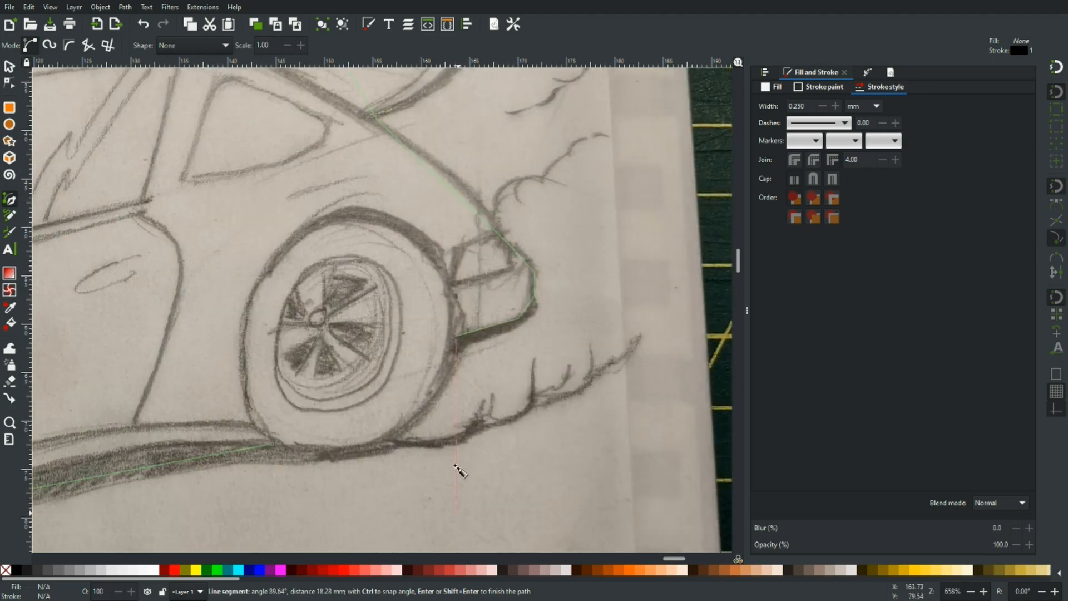
pyautogui.click(272, 445)
pyautogui.keyDown('ctrl'); pyautogui.scroll(-3, 337, 437); pyautogui.keyUp('ctrl')
pyautogui.moveTo(311, 459); pyautogui.dragTo(497, 418)
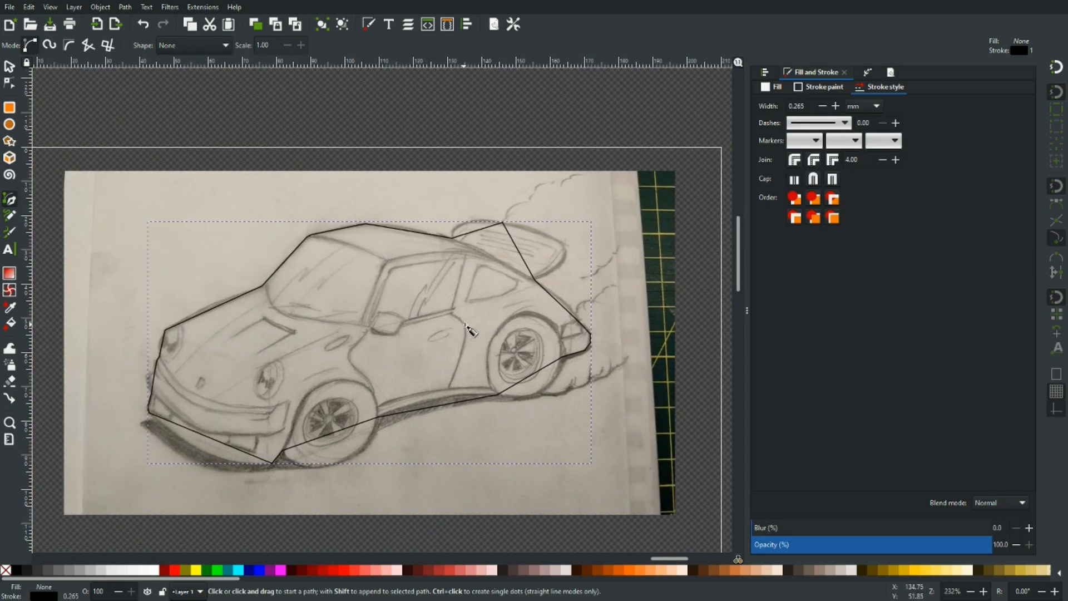
# Switch the outline to node editing and set its stroke width to 1 mm
pyautogui.press('n')
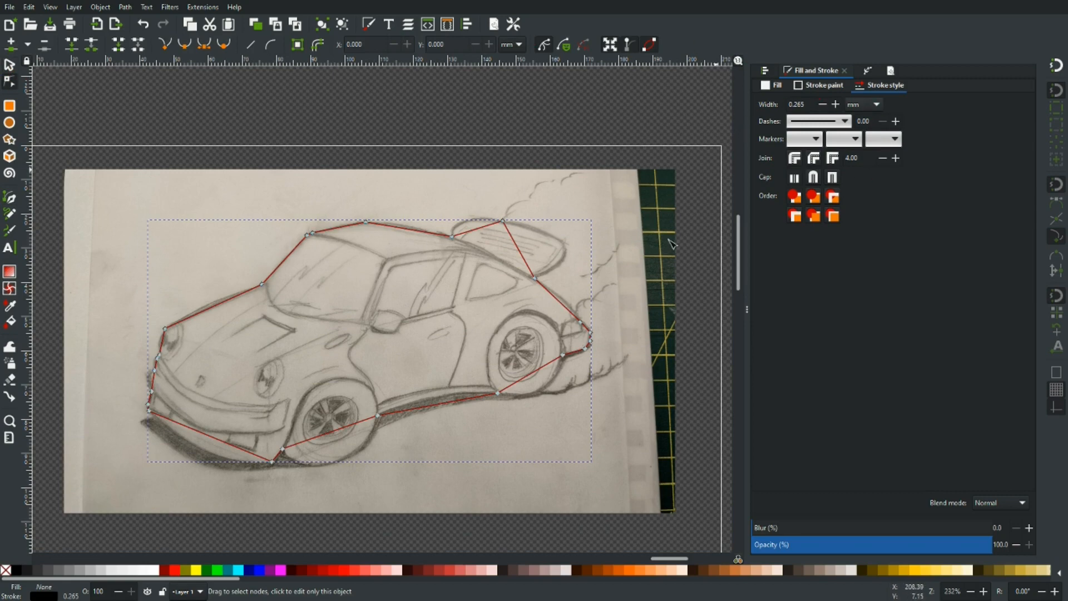
pyautogui.scroll(-7, 559, 283)
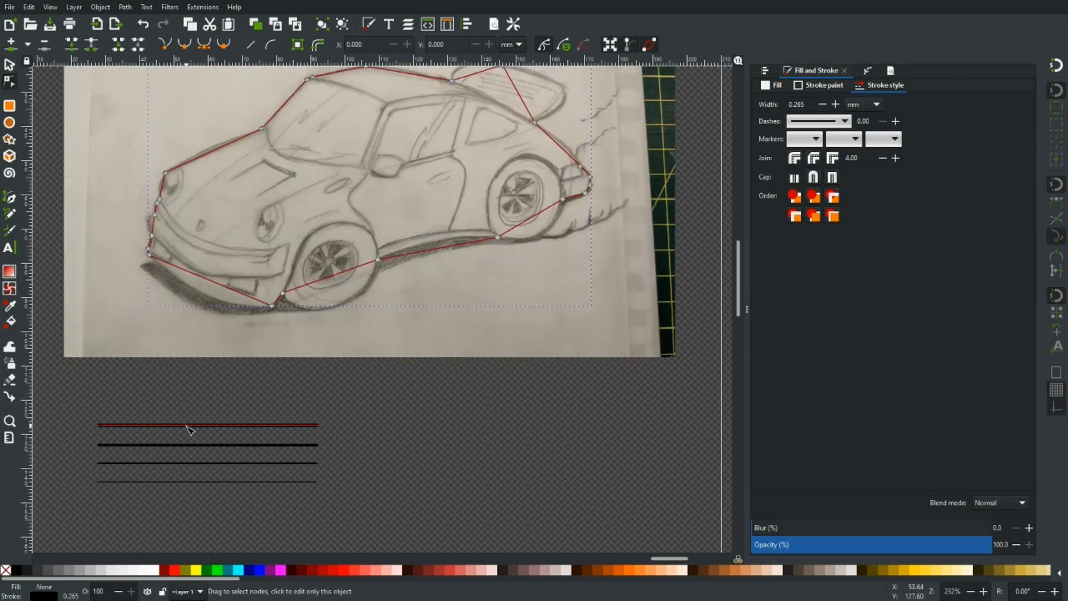
pyautogui.scroll(6, 463, 397)
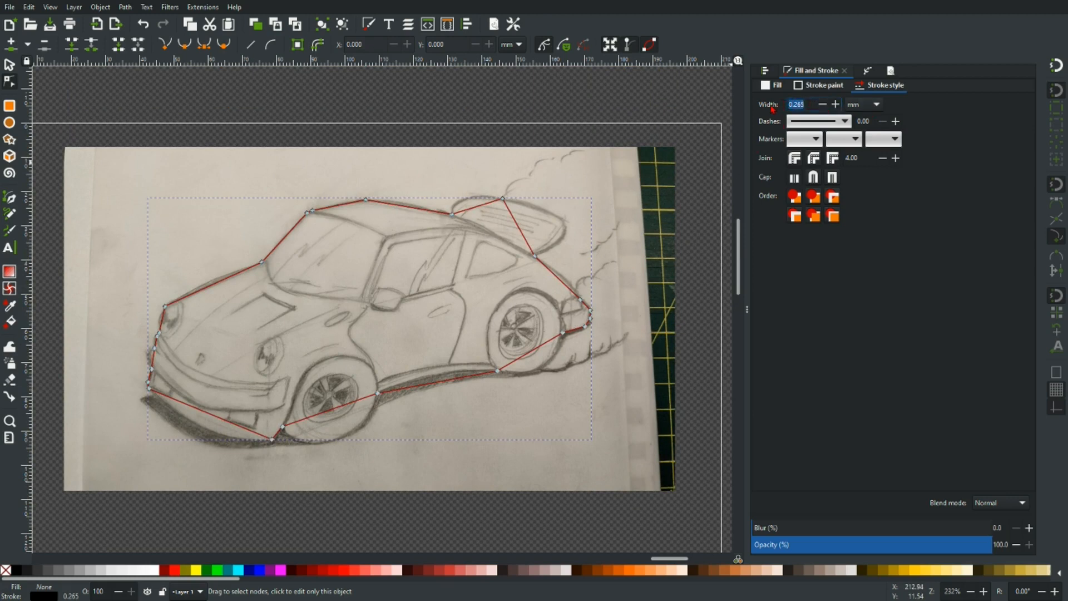
pyautogui.write('1')
pyautogui.press('Return')
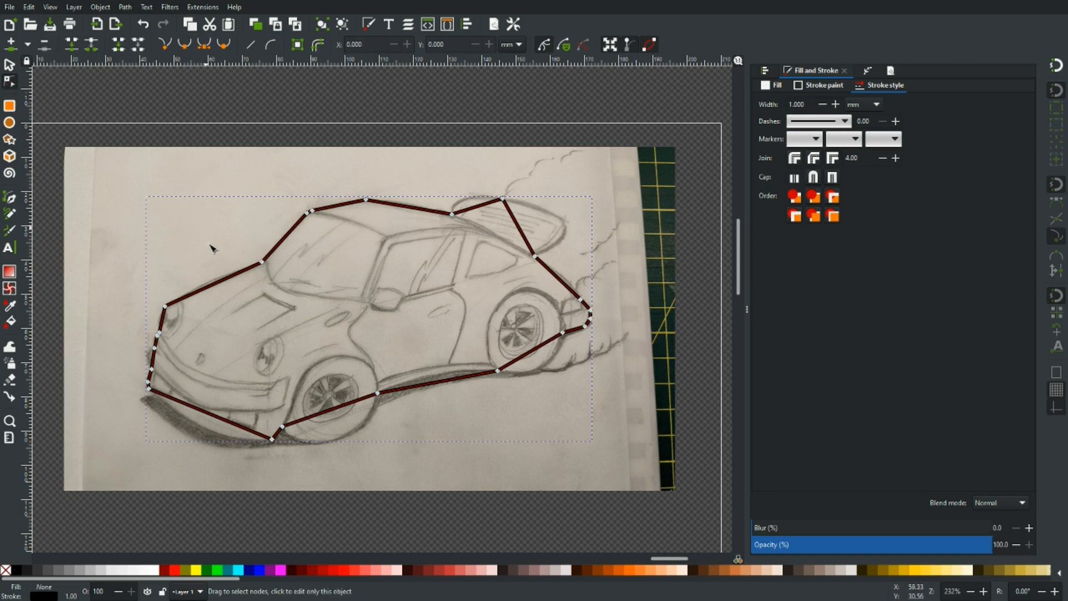
# Lower the outline path's opacity to 19.6% so the sketch can be seen through the stroke
pyautogui.scroll(2, 209, 284)
pyautogui.scroll(1, 209, 284)
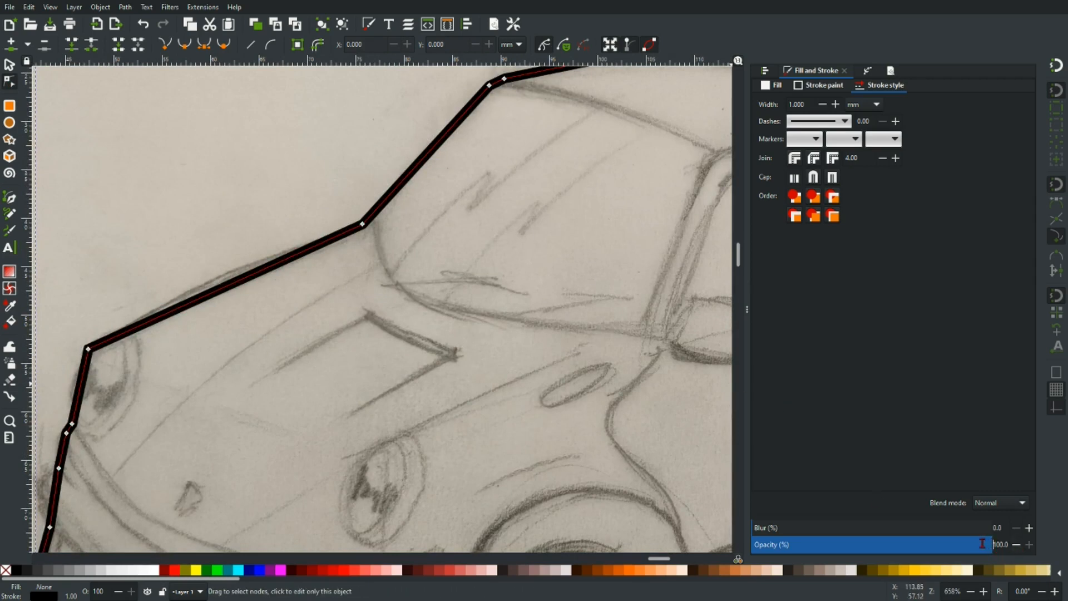
pyautogui.moveTo(891, 552); pyautogui.dragTo(801, 548)
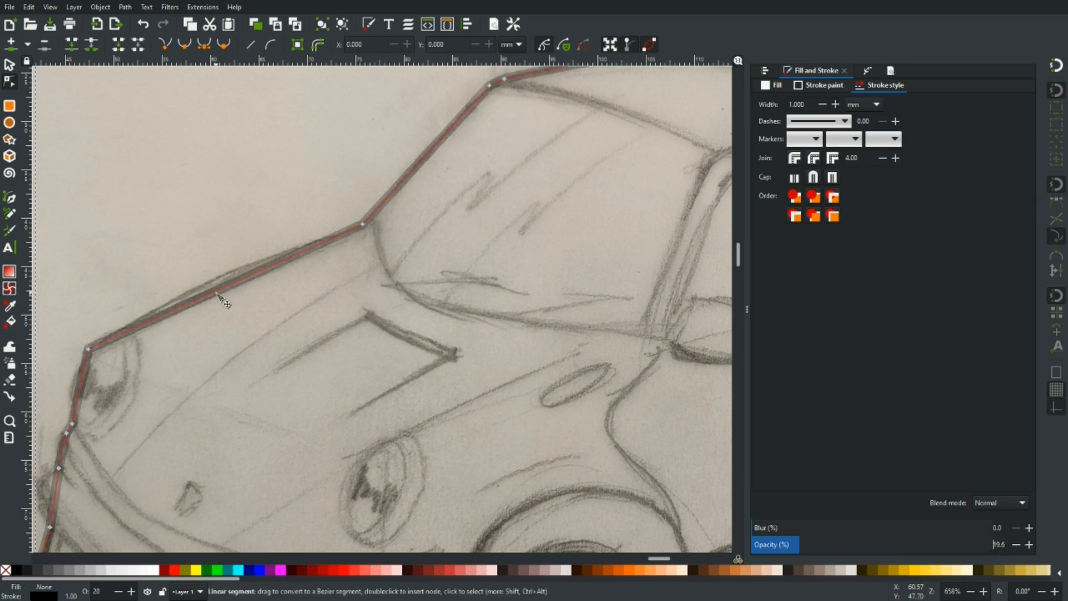
# Bend the outline's bonnet and windscreen segments and the short segment at the roof's front corner to follow the sketch
pyautogui.moveTo(215, 290); pyautogui.dragTo(212, 285)
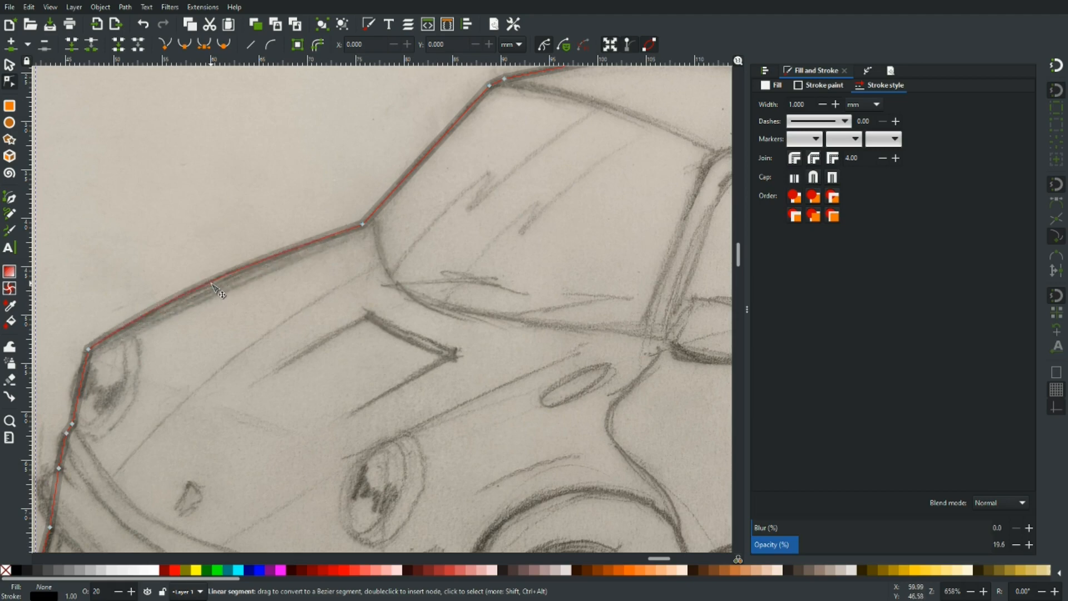
pyautogui.scroll(5, 467, 179)
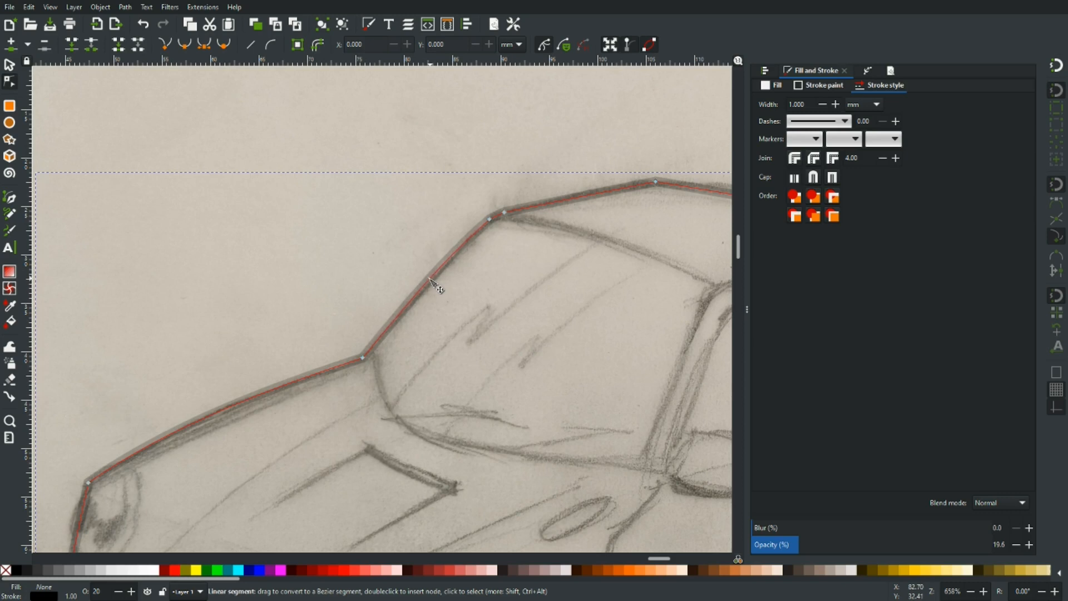
pyautogui.keyDown('ctrl'); pyautogui.scroll(5, 508, 233); pyautogui.keyUp('ctrl')
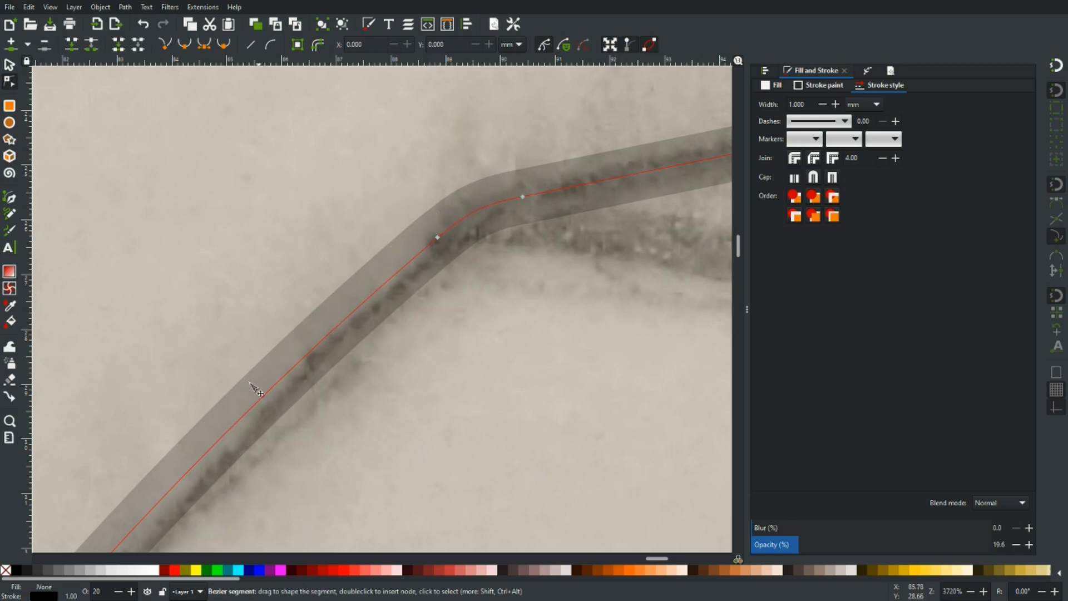
pyautogui.moveTo(544, 299); pyautogui.dragTo(417, 339)
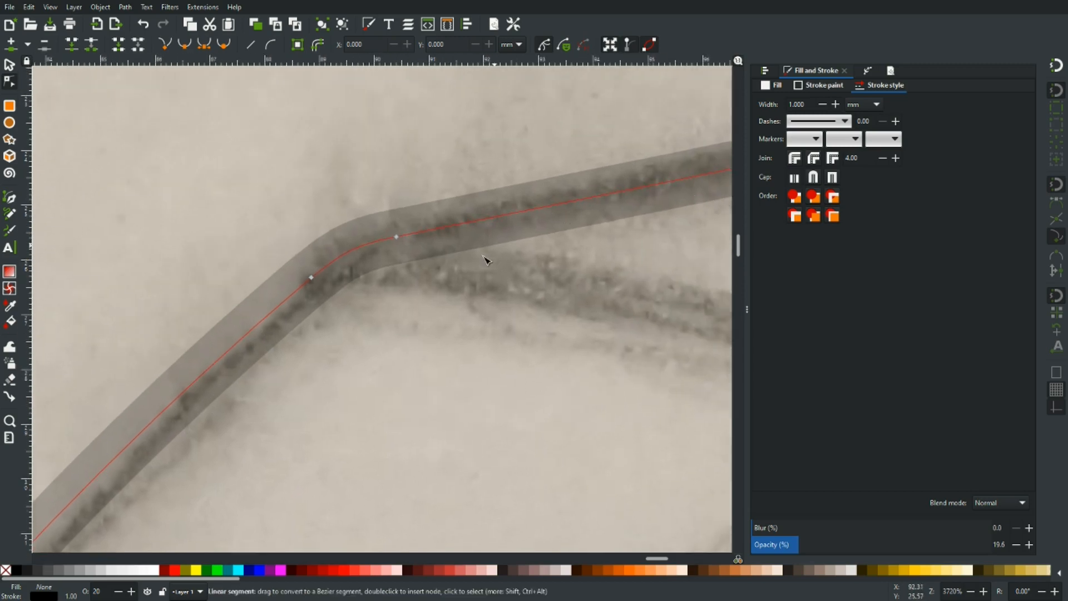
# Try reshaping the short segment at the roof's front corner, then undo both changes
pyautogui.moveTo(355, 252); pyautogui.dragTo(359, 273)
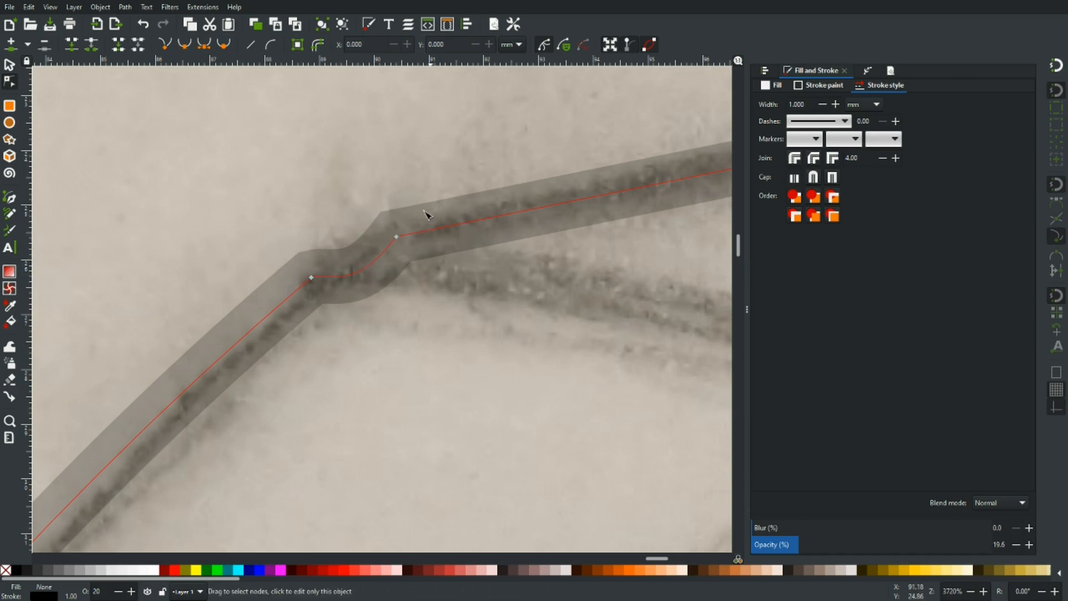
pyautogui.moveTo(365, 270); pyautogui.dragTo(353, 251)
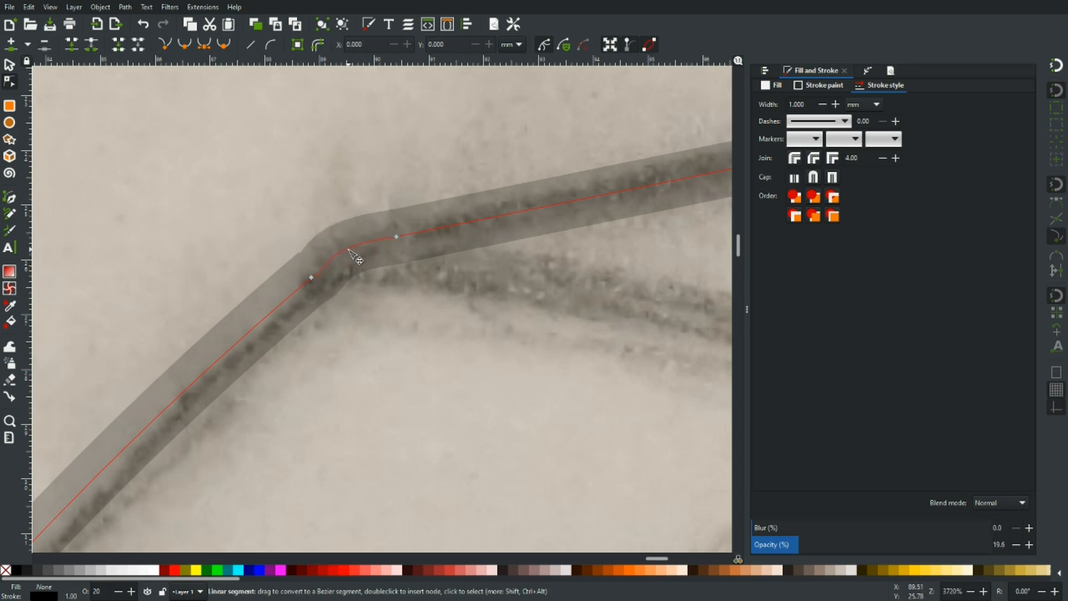
pyautogui.hotkey('ctrl', 'z')
pyautogui.hotkey('ctrl', 'z')
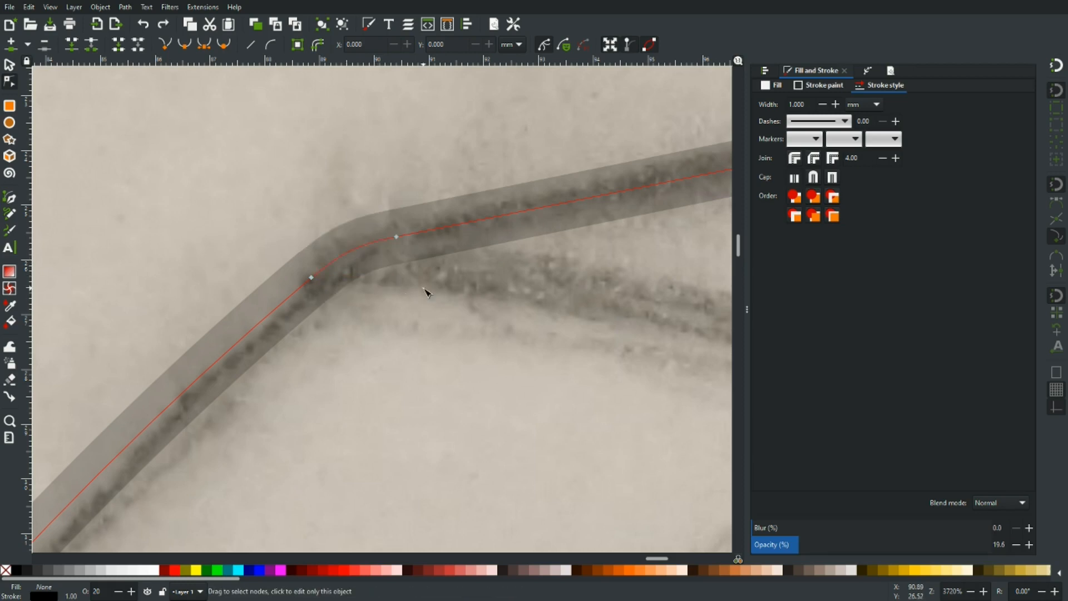
# Try bending the front roof segment away from the straight line, then undo the attempt
pyautogui.scroll(-1, 431, 290)
pyautogui.scroll(-3, 432, 293)
pyautogui.scroll(3, 556, 273)
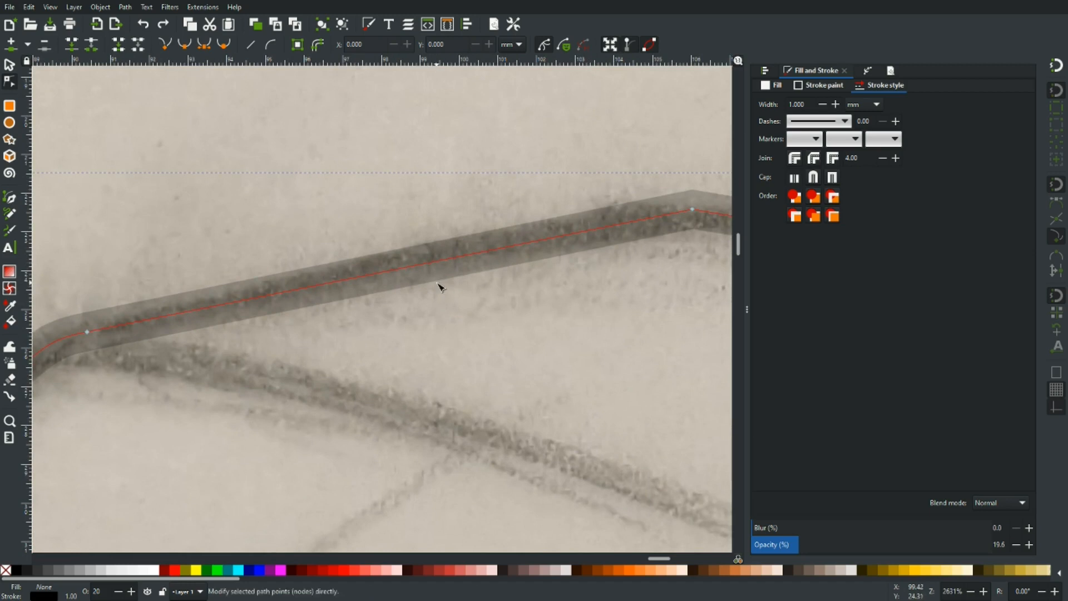
pyautogui.scroll(-1, 440, 287)
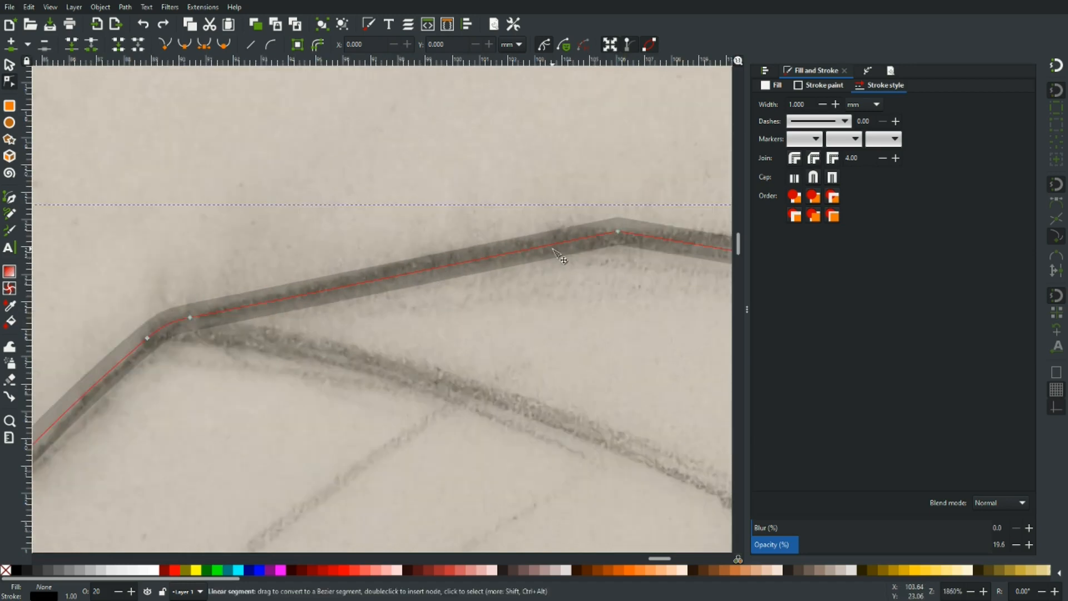
pyautogui.moveTo(576, 247); pyautogui.dragTo(577, 225)
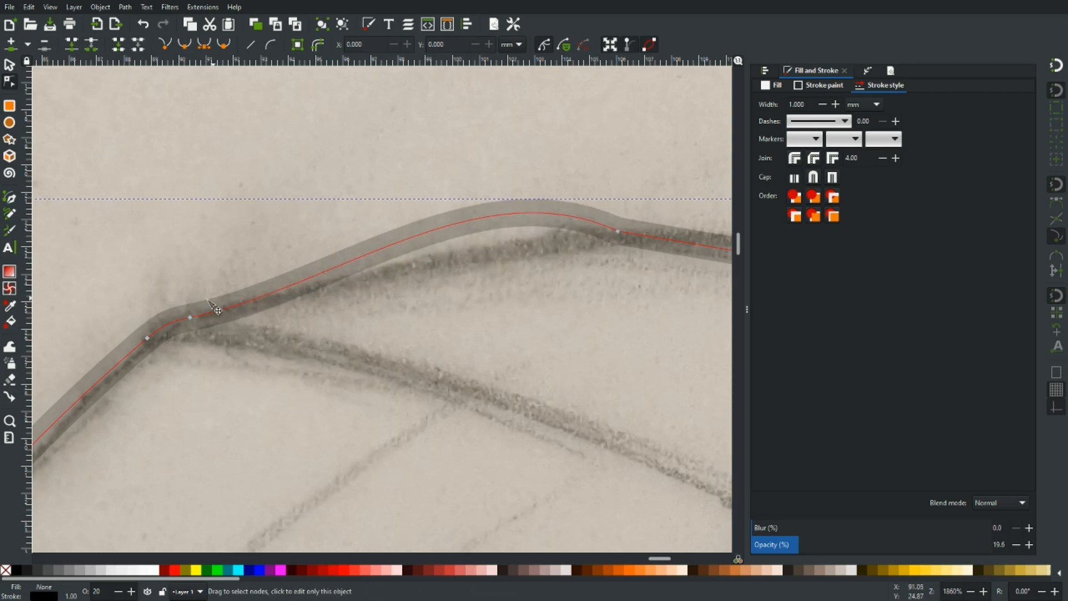
pyautogui.moveTo(566, 216); pyautogui.dragTo(369, 346)
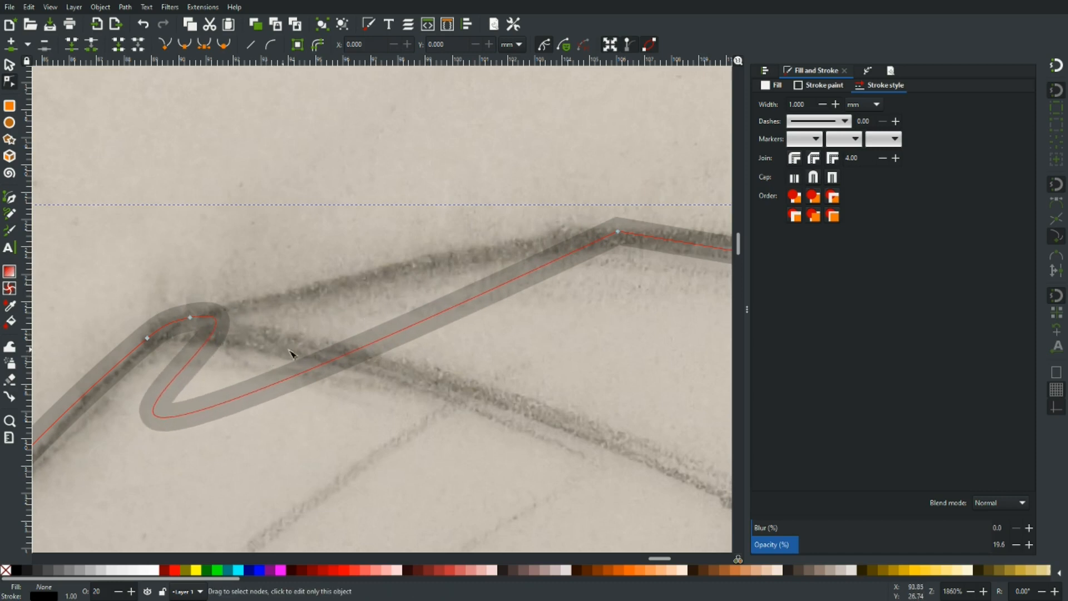
pyautogui.hotkey('ctrl', 'z')
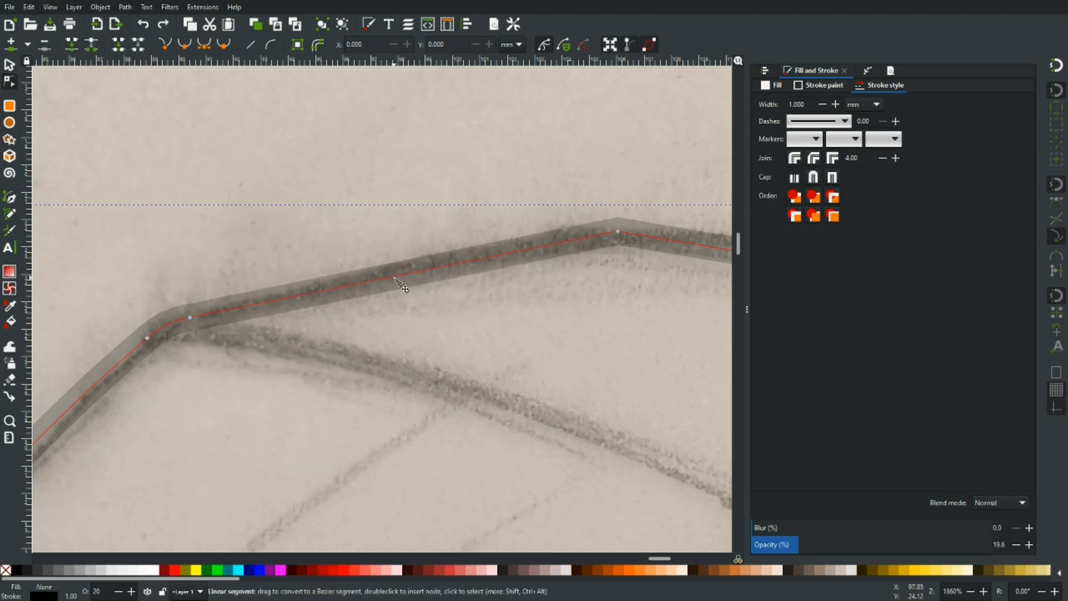
# Bend the front and rear roof segments of the outline slightly upward to match the sketched roofline
pyautogui.moveTo(406, 274)
pyautogui.mouseDown()
pyautogui.moveTo(403, 251)
pyautogui.moveTo(392, 270)
pyautogui.mouseUp()
pyautogui.moveTo(553, 302); pyautogui.dragTo(158, 272)
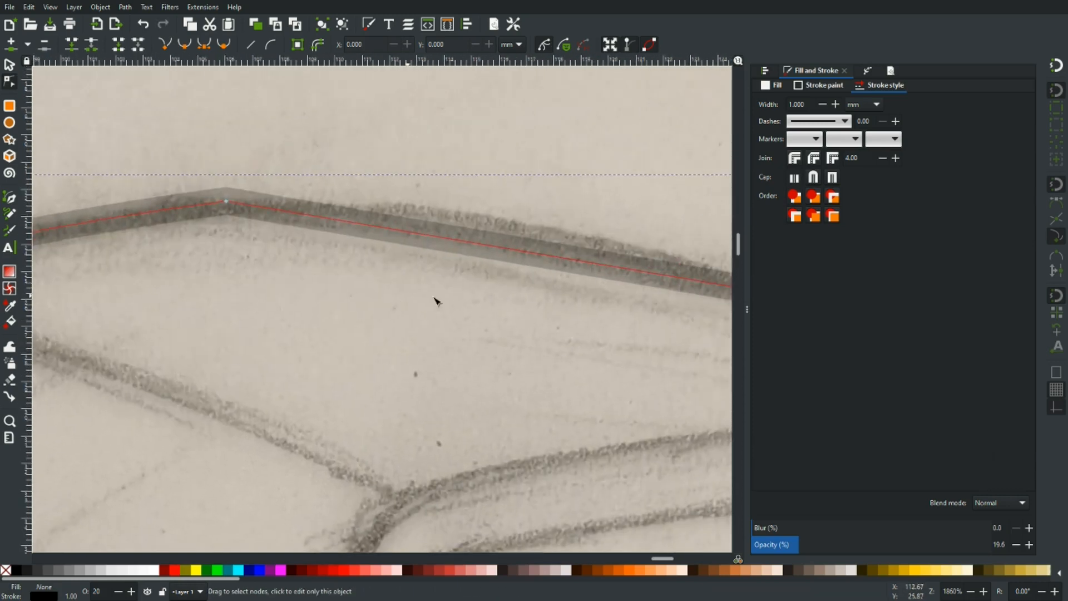
pyautogui.scroll(-2, 471, 301)
pyautogui.moveTo(515, 328); pyautogui.dragTo(473, 337)
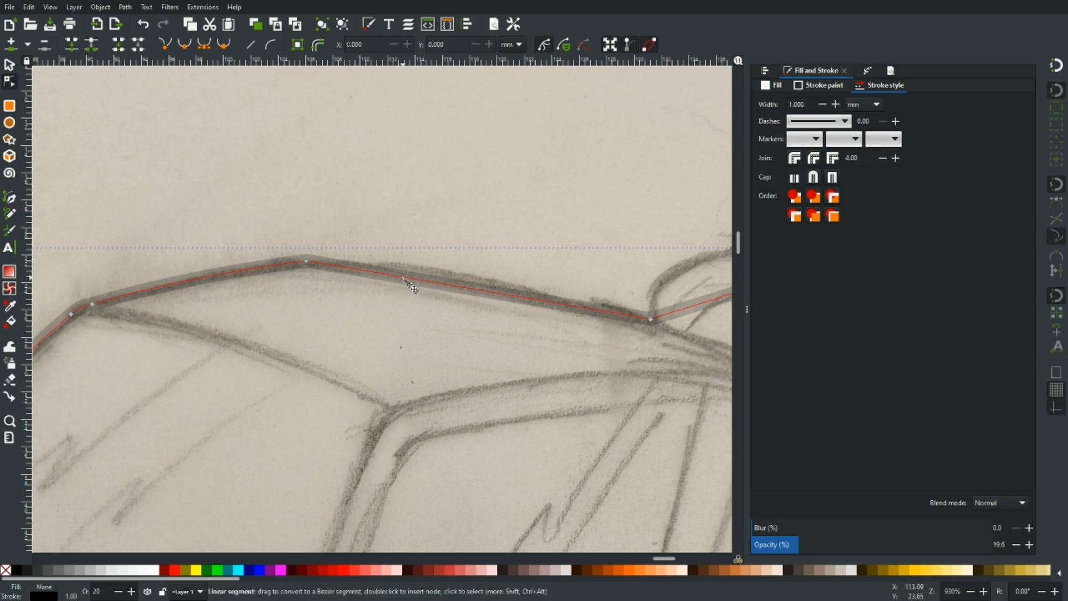
pyautogui.moveTo(404, 276); pyautogui.dragTo(403, 267)
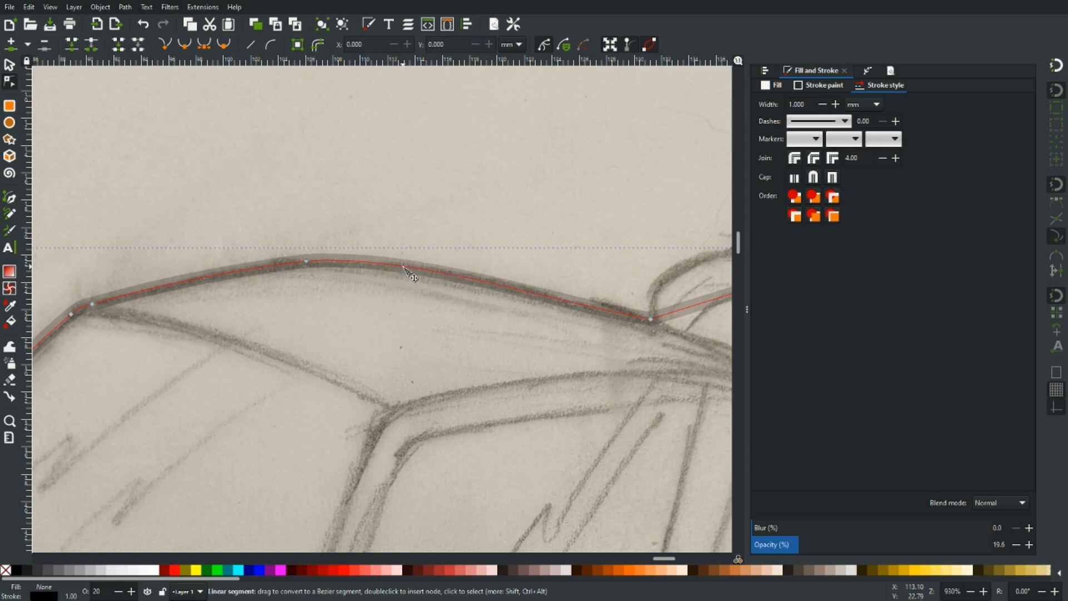
# Bend the segment at the rear spoiler's front upward so it follows the sketched spoiler edge
pyautogui.hscroll(12, 486, 338)
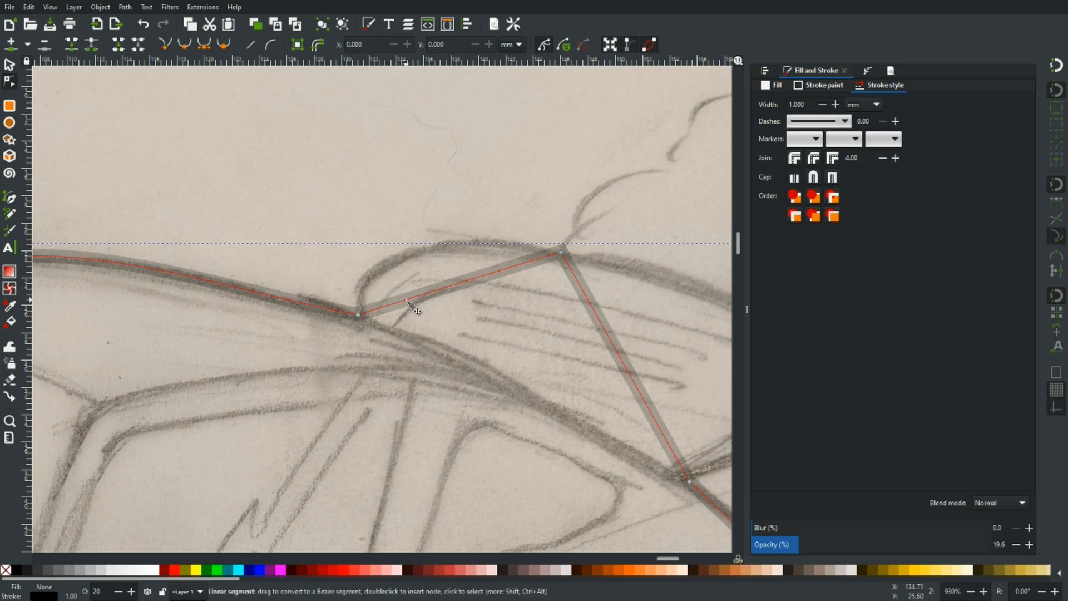
pyautogui.moveTo(408, 302); pyautogui.dragTo(392, 264)
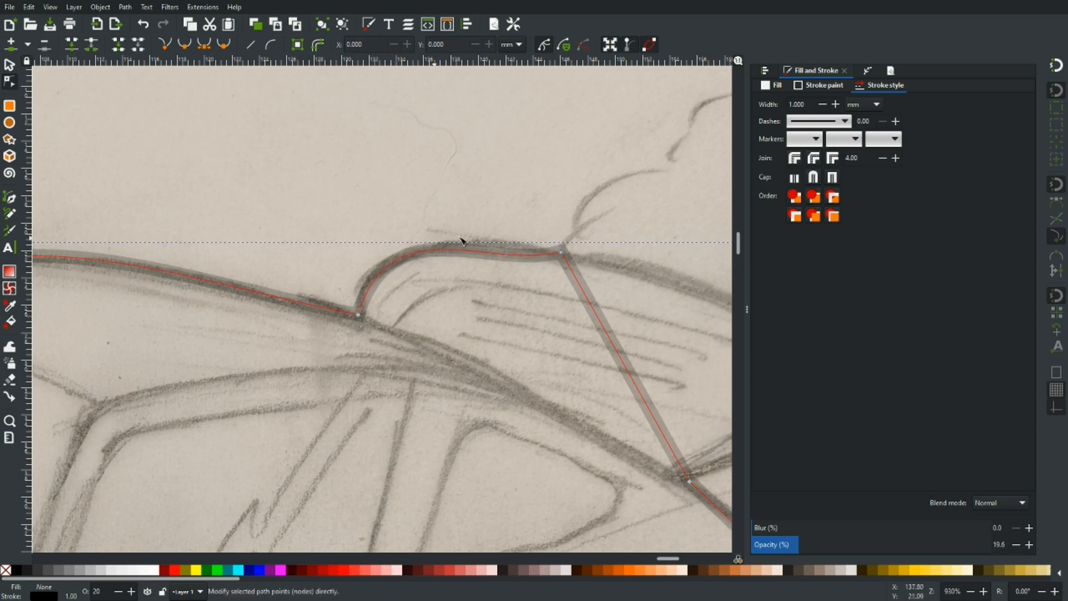
pyautogui.moveTo(612, 300); pyautogui.dragTo(444, 227)
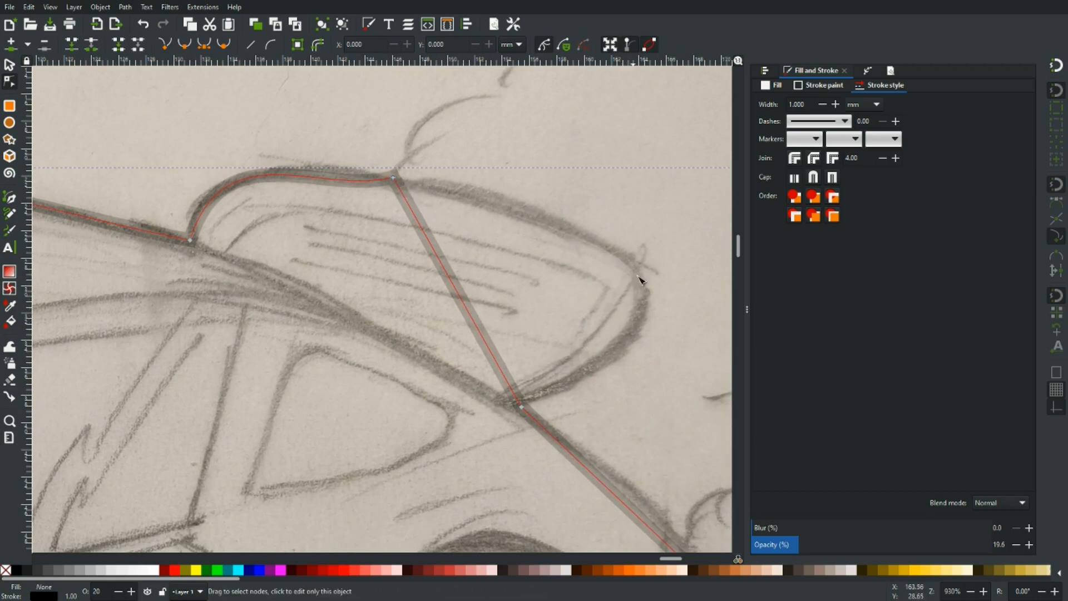
# Bend the spoiler's rear segment around its sketched edge, then shorten the top node's front-side handle so the outline flows smoothly there
pyautogui.moveTo(467, 305); pyautogui.dragTo(640, 273)
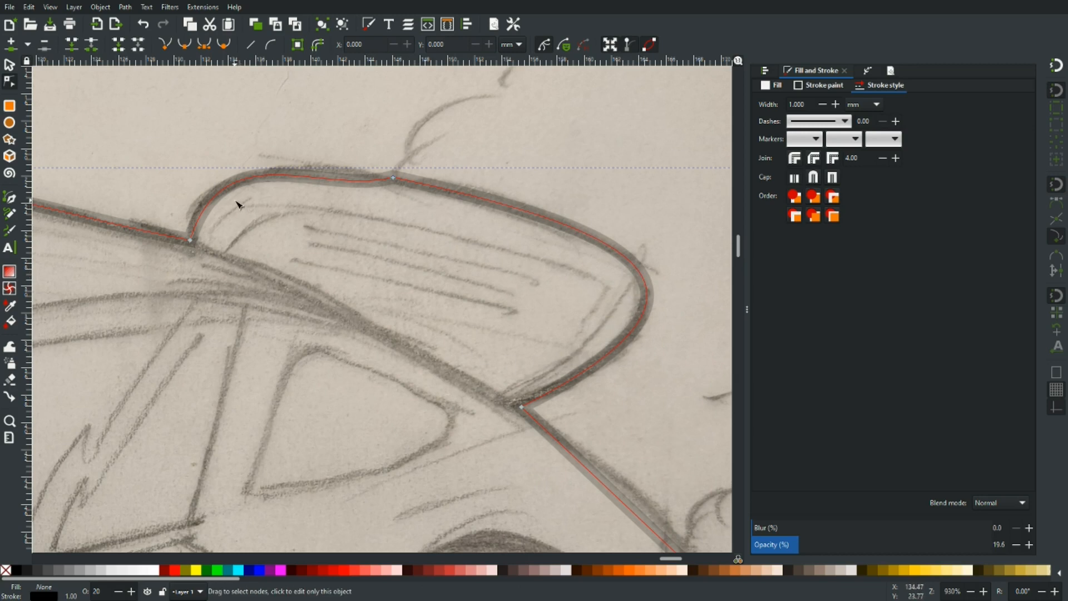
pyautogui.scroll(3, 296, 179)
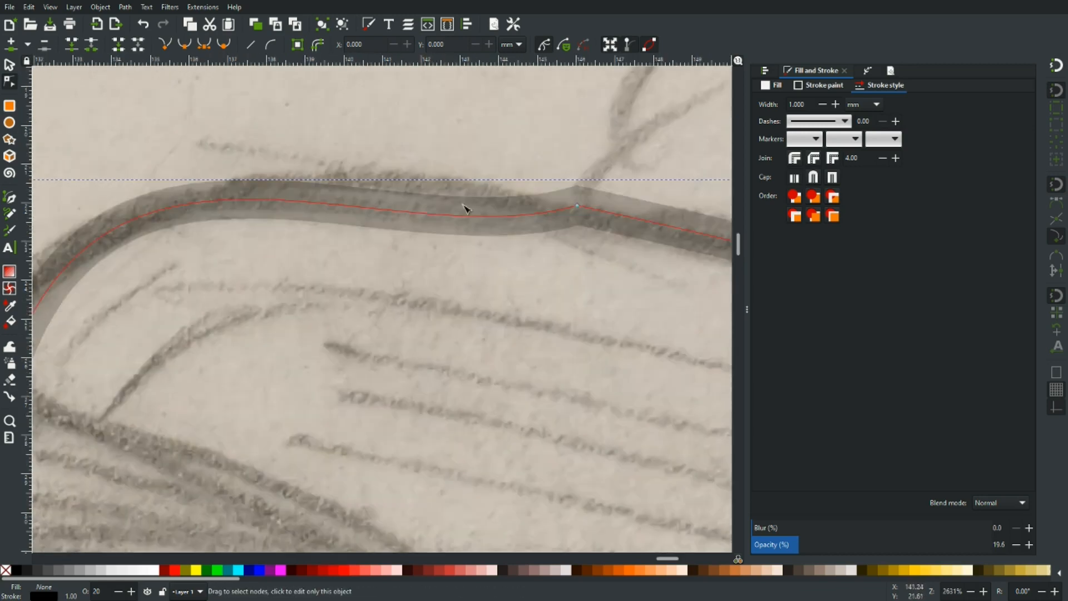
pyautogui.click(538, 212)
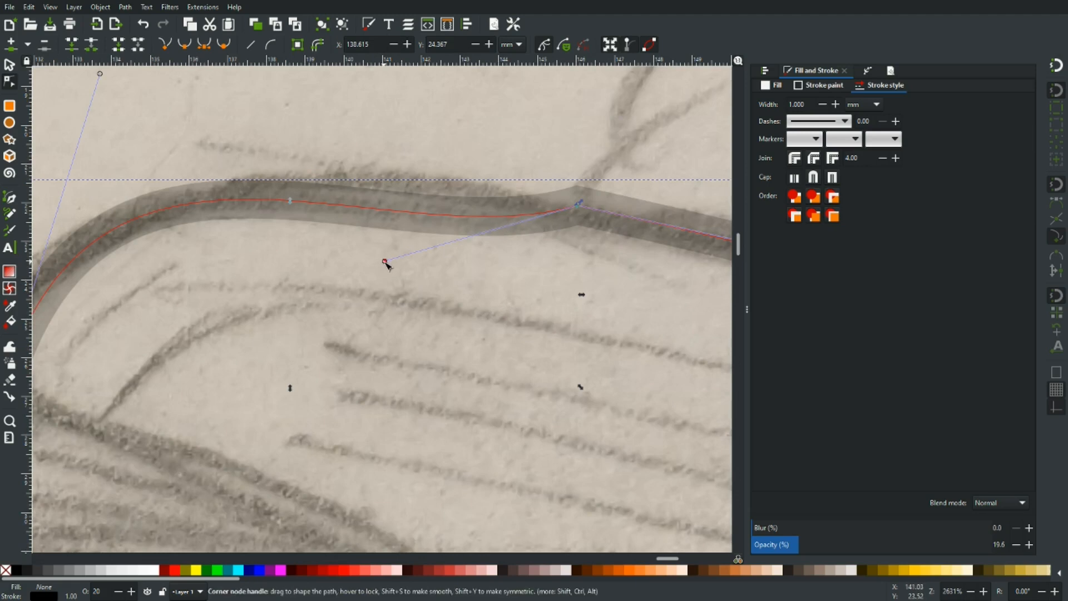
pyautogui.moveTo(390, 260); pyautogui.dragTo(529, 201)
pyautogui.scroll(-3, 359, 269)
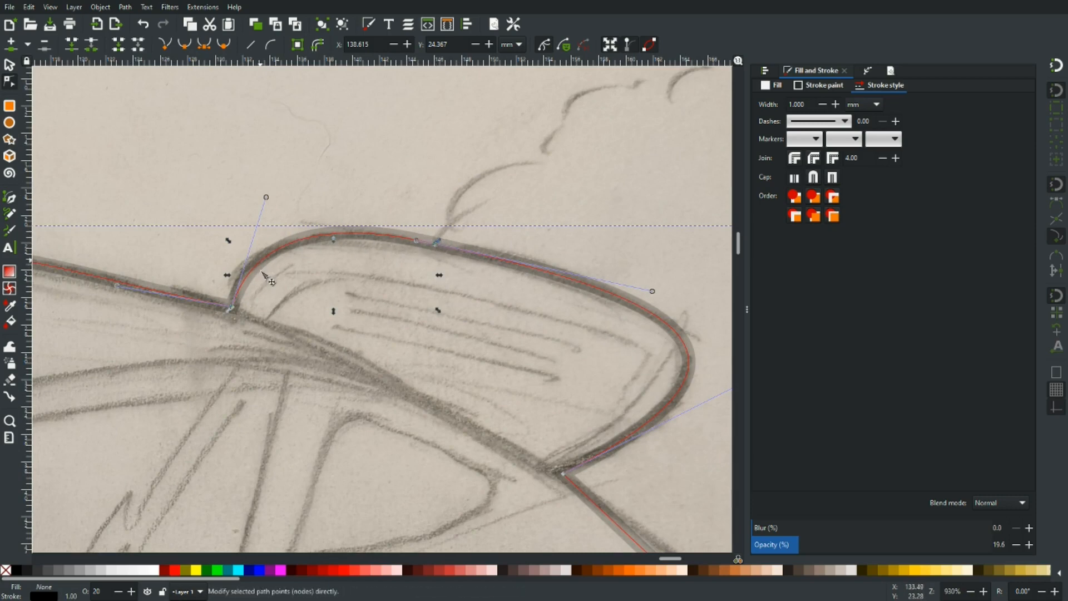
# Move the curve handle at the spoiler's front base until it stands vertically above its node, matching the sketched front edge
pyautogui.scroll(1, 258, 260)
pyautogui.scroll(1, 271, 262)
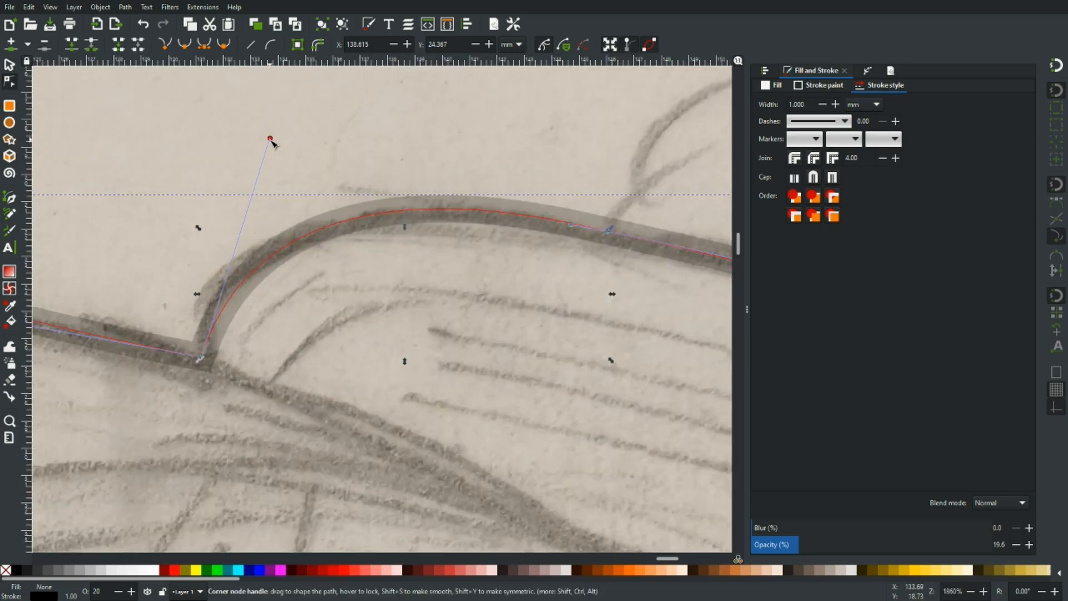
pyautogui.moveTo(269, 139); pyautogui.dragTo(201, 157)
pyautogui.click(241, 160)
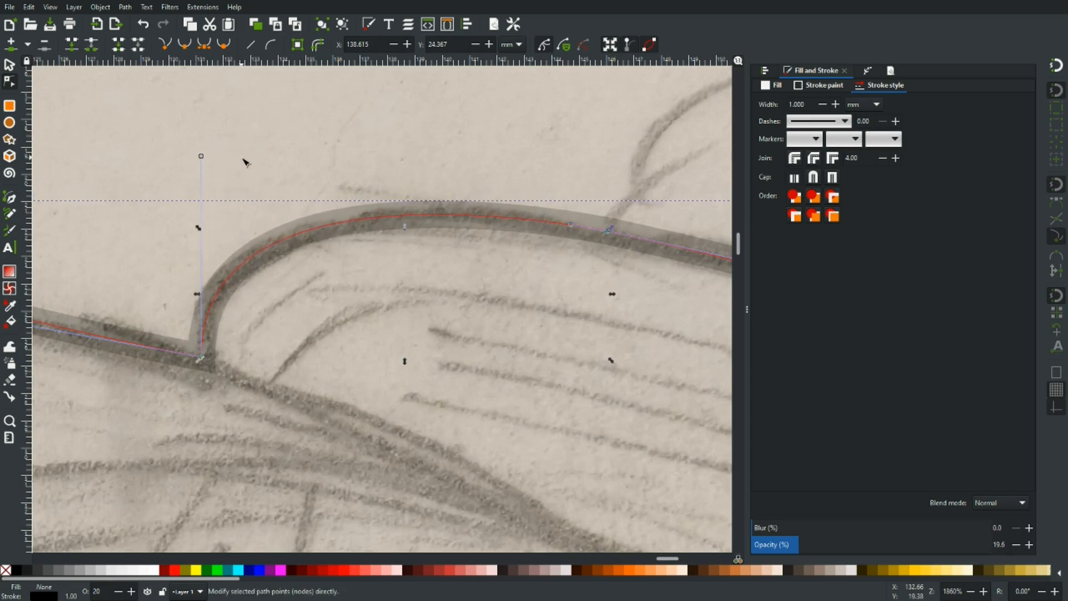
# Bend the segment from the spoiler's rear base to the tail light outward along the sketched rear bodywork
pyautogui.keyDown('ctrl'); pyautogui.scroll(-3, 361, 245); pyautogui.keyUp('ctrl')
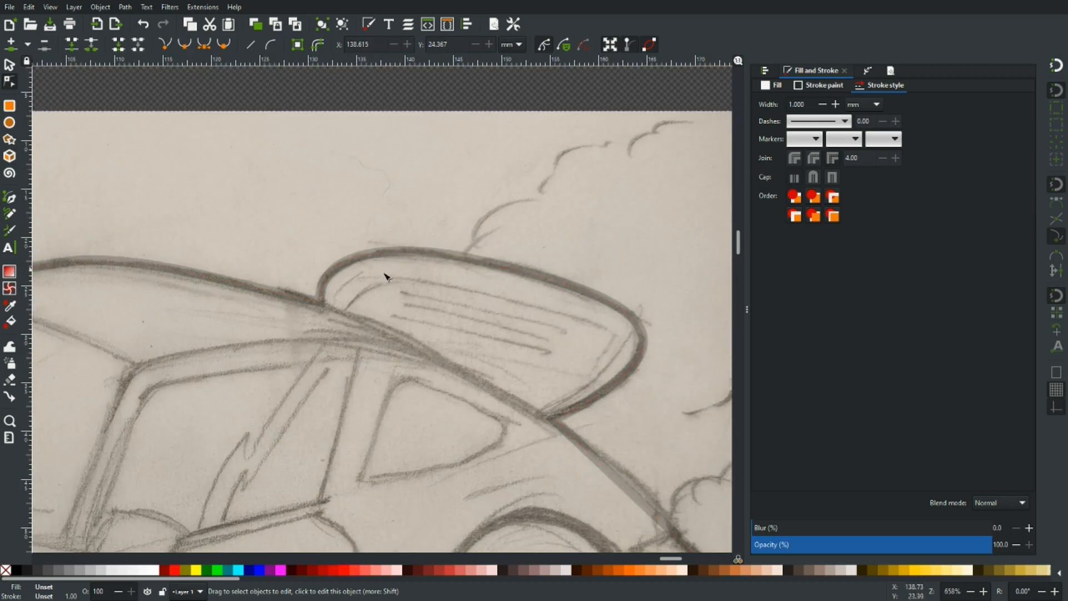
pyautogui.scroll(-5, 520, 343)
pyautogui.hscroll(4, 520, 343)
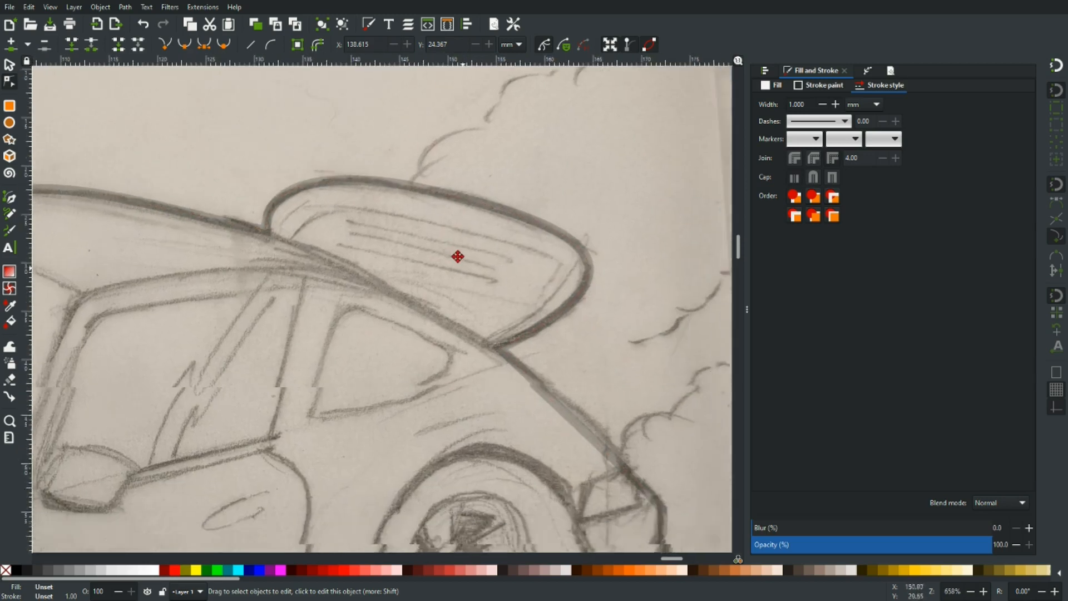
pyautogui.keyDown('ctrl'); pyautogui.scroll(3, 494, 329); pyautogui.keyUp('ctrl')
pyautogui.click(510, 309)
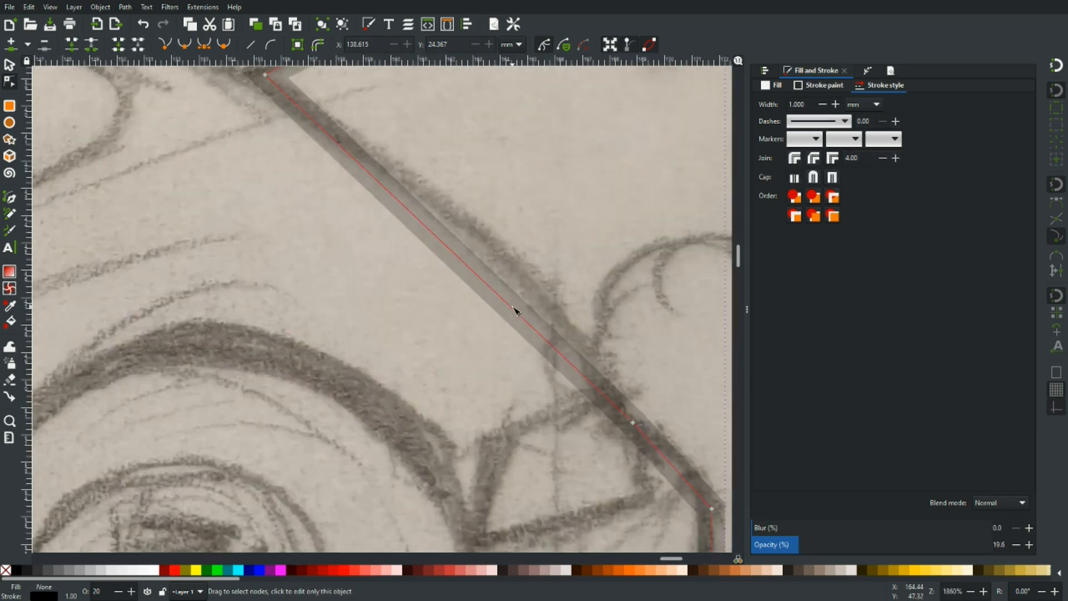
pyautogui.keyDown('ctrl'); pyautogui.scroll(-2, 506, 310); pyautogui.keyUp('ctrl')
pyautogui.moveTo(502, 302); pyautogui.dragTo(512, 292)
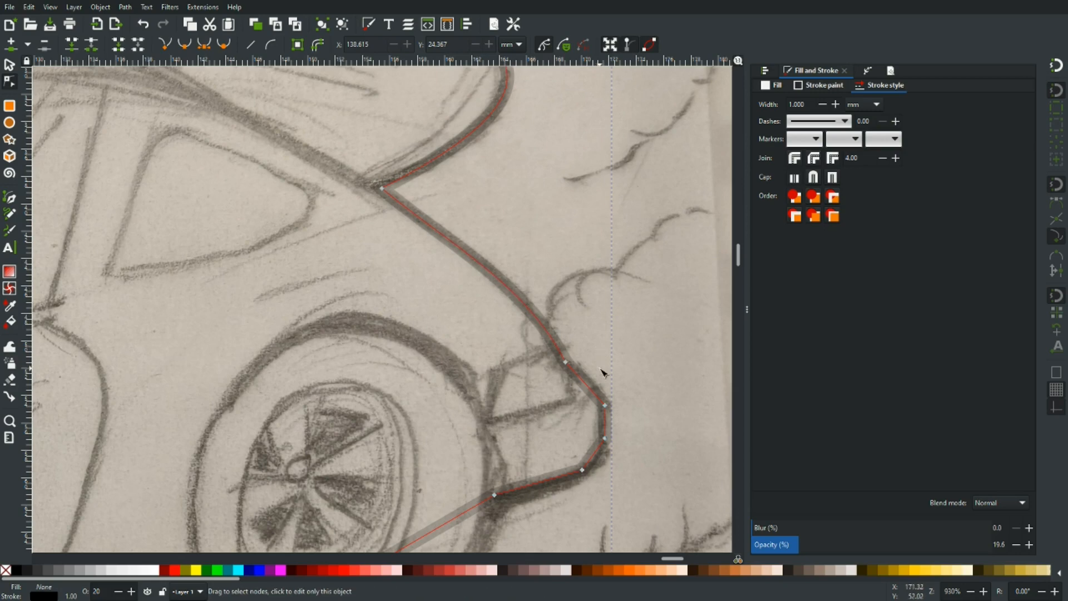
# Round the segment below the tail light and the lower corner segment of the rear bumper to follow the pencil line
pyautogui.keyDown('ctrl'); pyautogui.scroll(-2, 601, 370); pyautogui.keyUp('ctrl')
pyautogui.keyDown('ctrl'); pyautogui.scroll(4, 603, 370); pyautogui.keyUp('ctrl')
pyautogui.moveTo(587, 345); pyautogui.dragTo(541, 278)
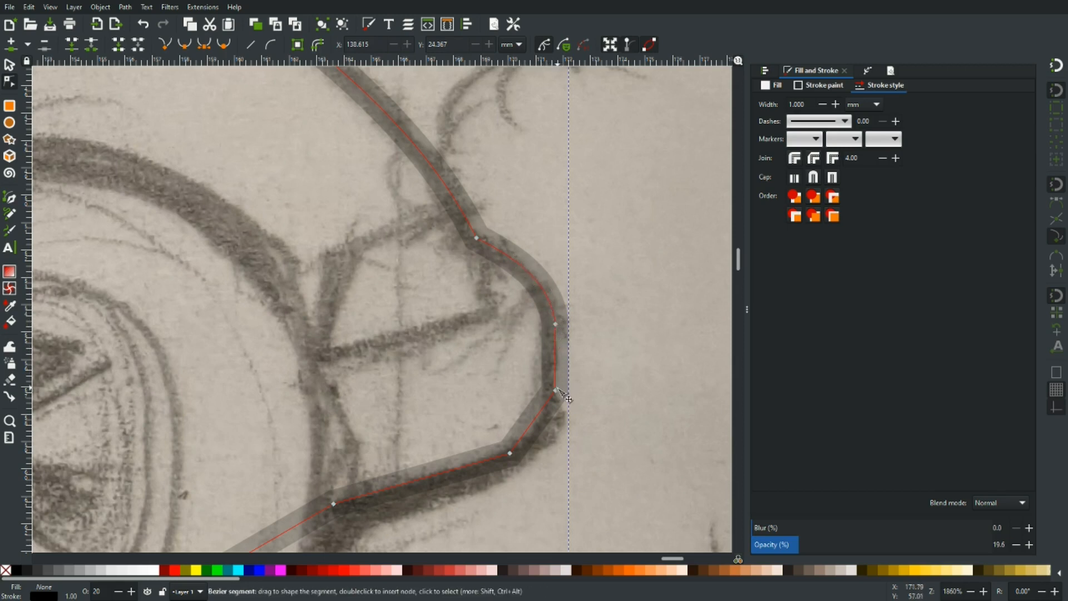
pyautogui.moveTo(538, 423); pyautogui.dragTo(542, 427)
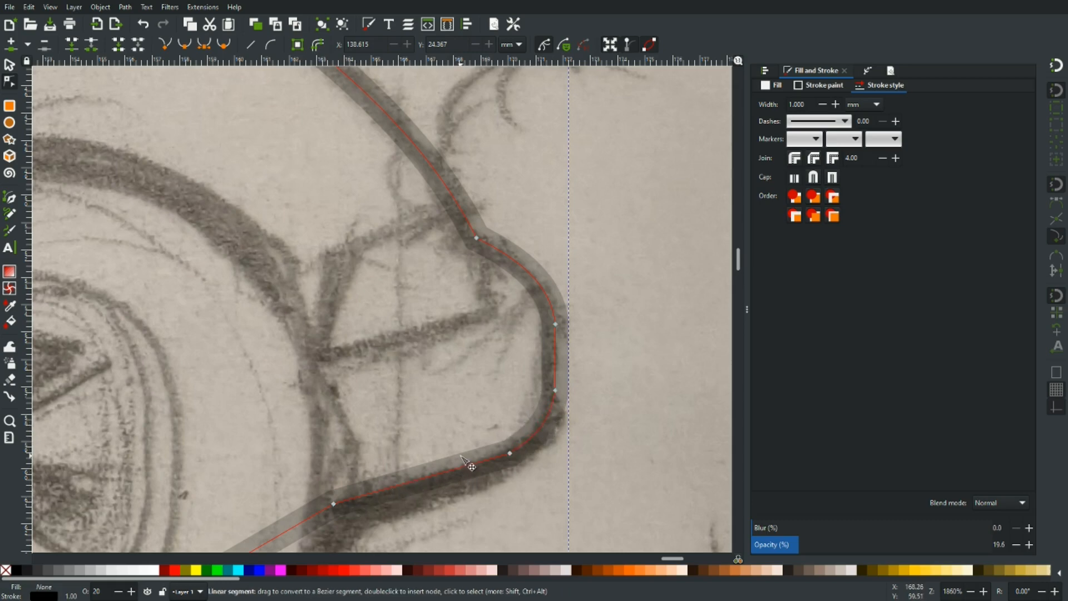
# Bend the straight segment crossing the rear wheel down around the underside of the sketched tyre
pyautogui.scroll(-4, 462, 456)
pyautogui.scroll(-10, 451, 384)
pyautogui.scroll(-4, 409, 384)
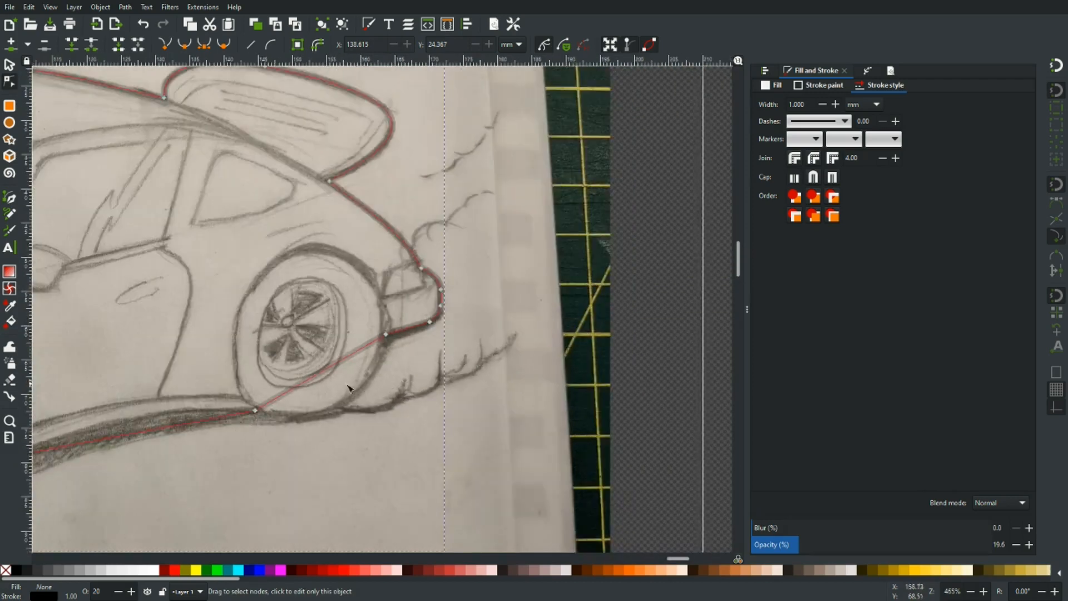
pyautogui.scroll(2, 320, 379)
pyautogui.moveTo(332, 362); pyautogui.dragTo(686, 378)
pyautogui.moveTo(319, 440); pyautogui.dragTo(425, 424)
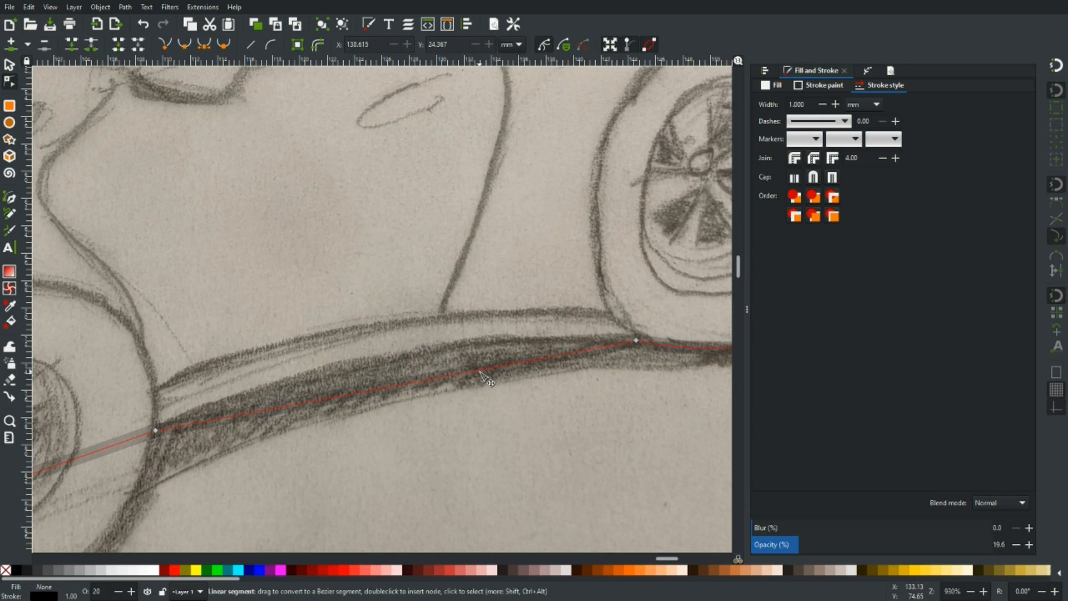
# Bend the sill segment between the wheels slightly upward along the top of the dark shading, undoing the first attempt
pyautogui.moveTo(480, 372)
pyautogui.mouseDown()
pyautogui.moveTo(458, 347)
pyautogui.moveTo(419, 350)
pyautogui.moveTo(433, 351)
pyautogui.mouseUp()
pyautogui.hotkey('ctrl', 'z')
pyautogui.moveTo(406, 361); pyautogui.dragTo(408, 351)
pyautogui.click(444, 369)
# Bend the segment crossing the front wheel around the tyre's underside, adding a node near its front end and moving it onto the pencil line
pyautogui.moveTo(340, 438)
pyautogui.mouseDown()
pyautogui.moveTo(398, 383)
pyautogui.moveTo(634, 274)
pyautogui.mouseUp()
pyautogui.moveTo(472, 403); pyautogui.dragTo(552, 331)
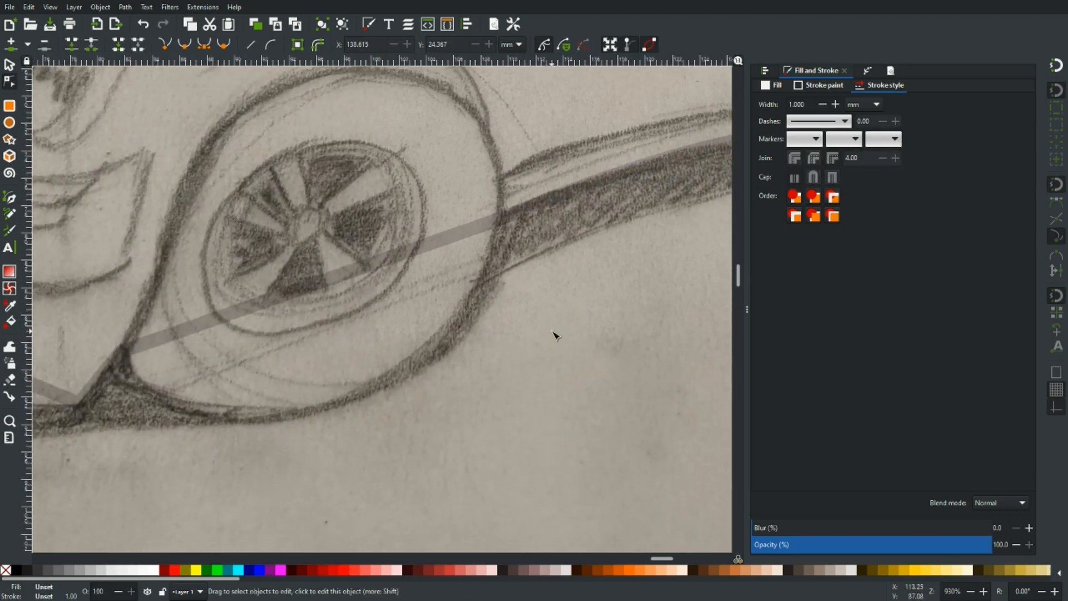
pyautogui.click(337, 280)
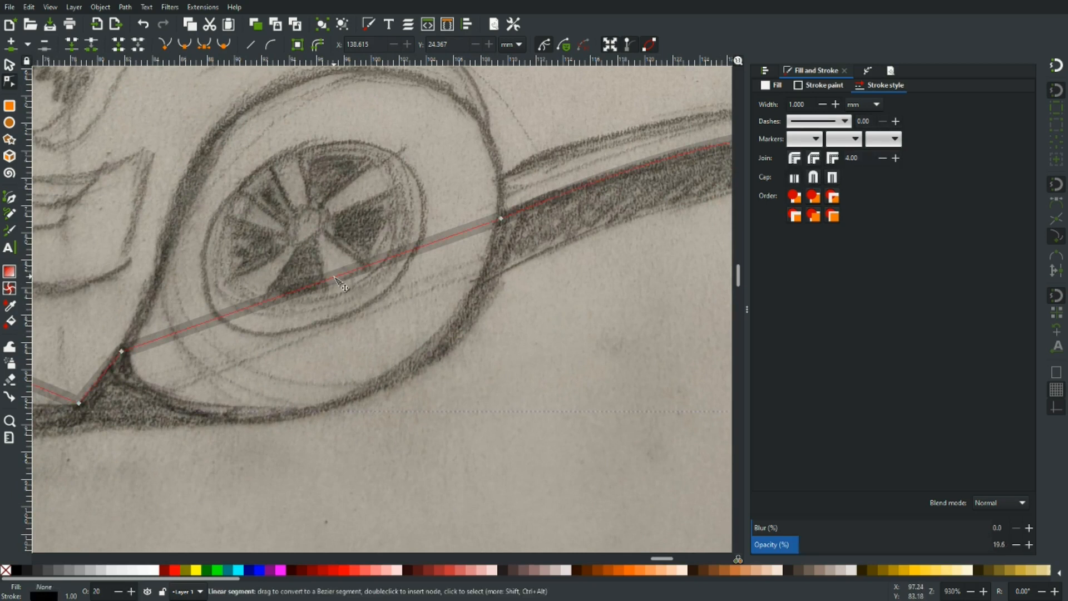
pyautogui.moveTo(335, 279); pyautogui.dragTo(361, 399)
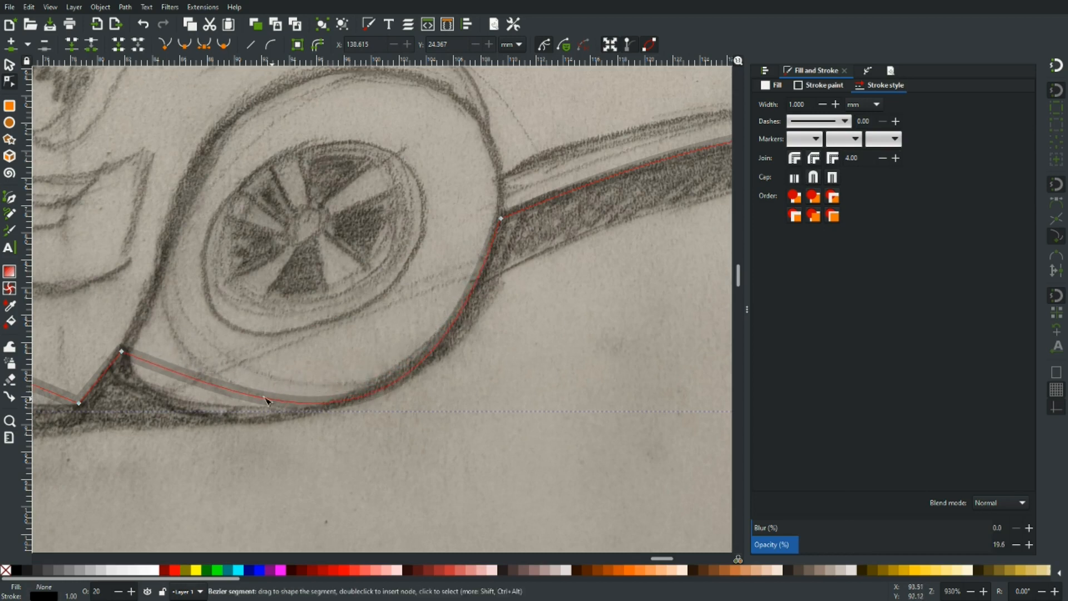
pyautogui.doubleClick(206, 384)
pyautogui.moveTo(206, 389); pyautogui.dragTo(171, 405)
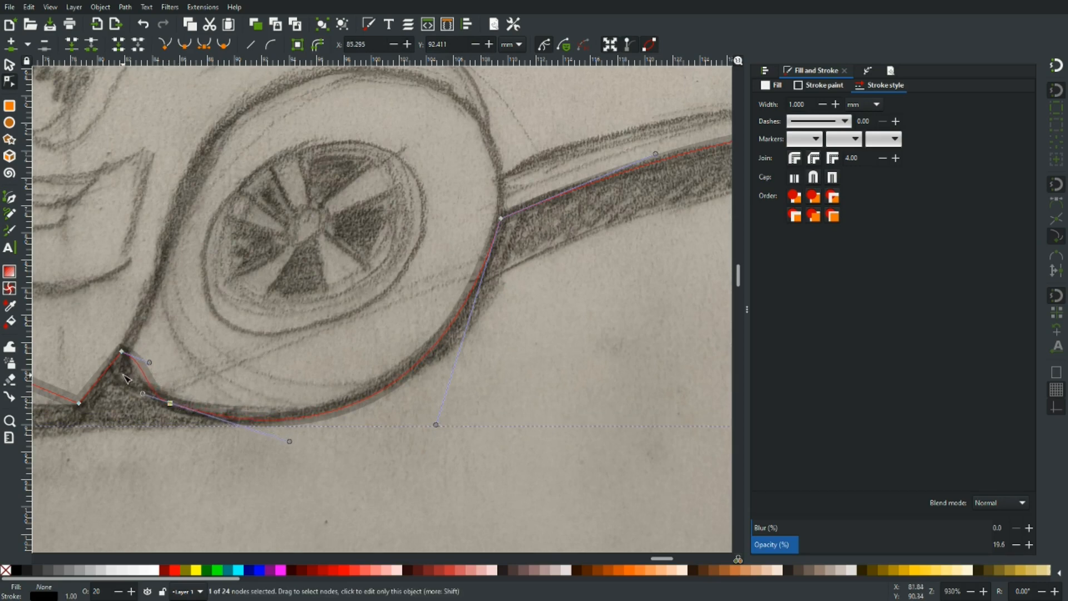
# Set the outline's opacity to 33% and give it a yellow (#FFFF00) stroke with no fill
pyautogui.scroll(3, 128, 380)
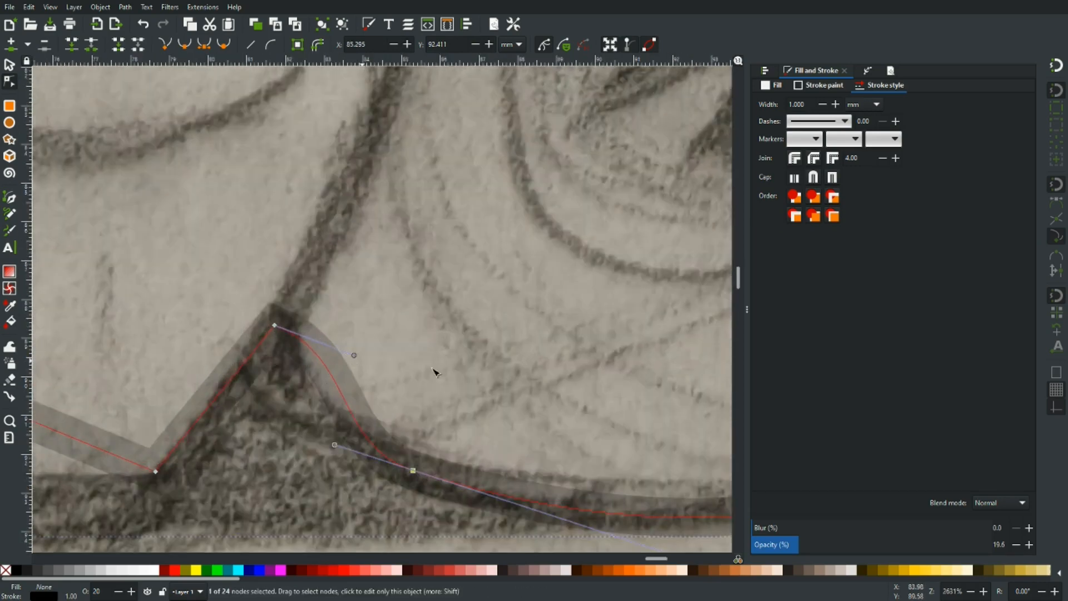
pyautogui.moveTo(800, 545); pyautogui.dragTo(831, 545)
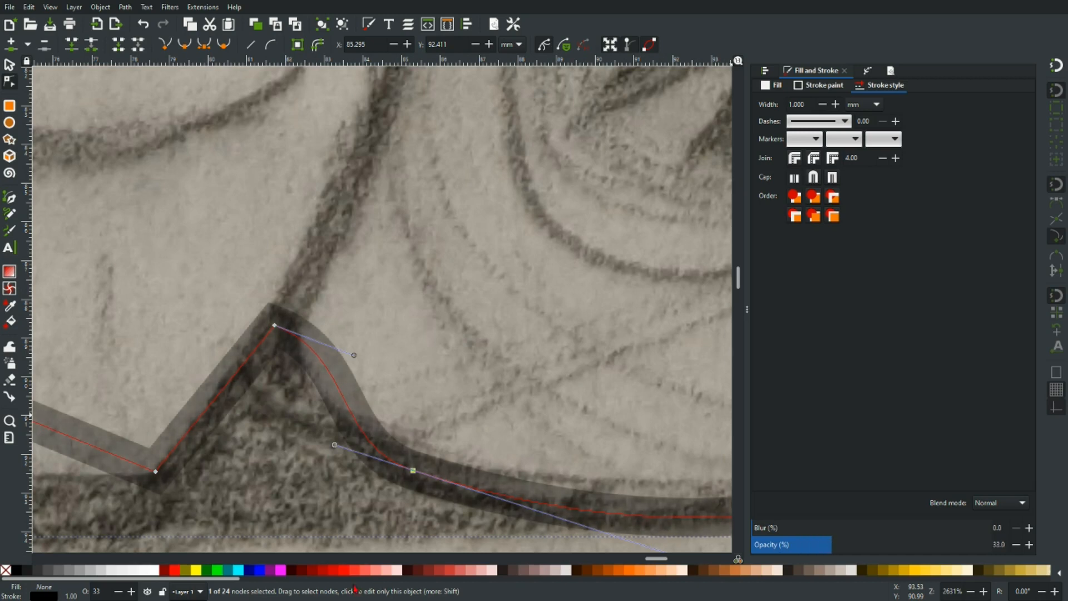
pyautogui.click(199, 571)
pyautogui.keyDown('shift'); pyautogui.click(198, 571); pyautogui.keyUp('shift')
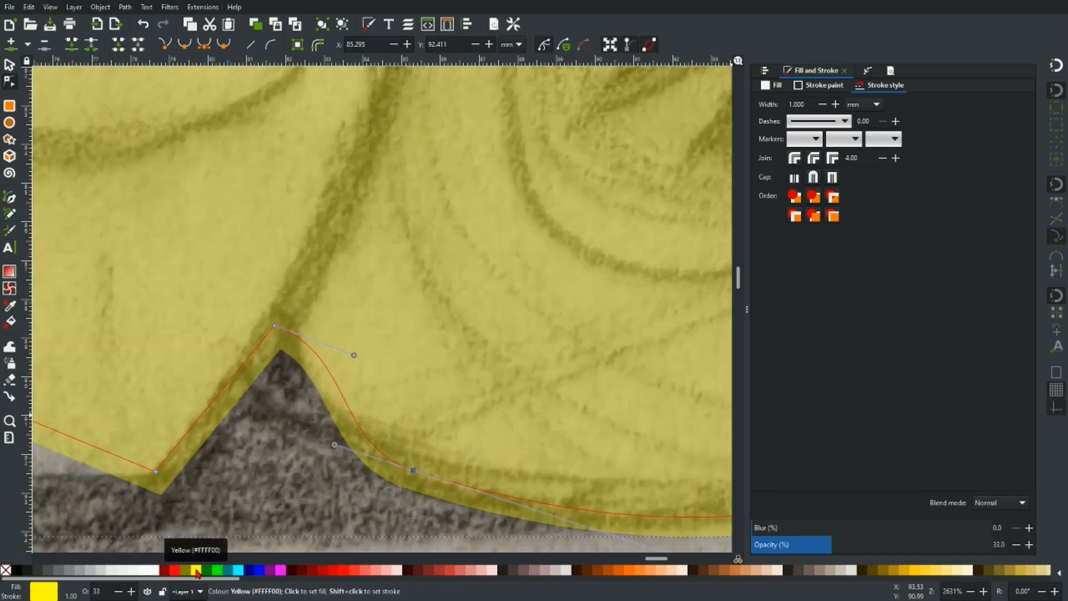
pyautogui.click(776, 88)
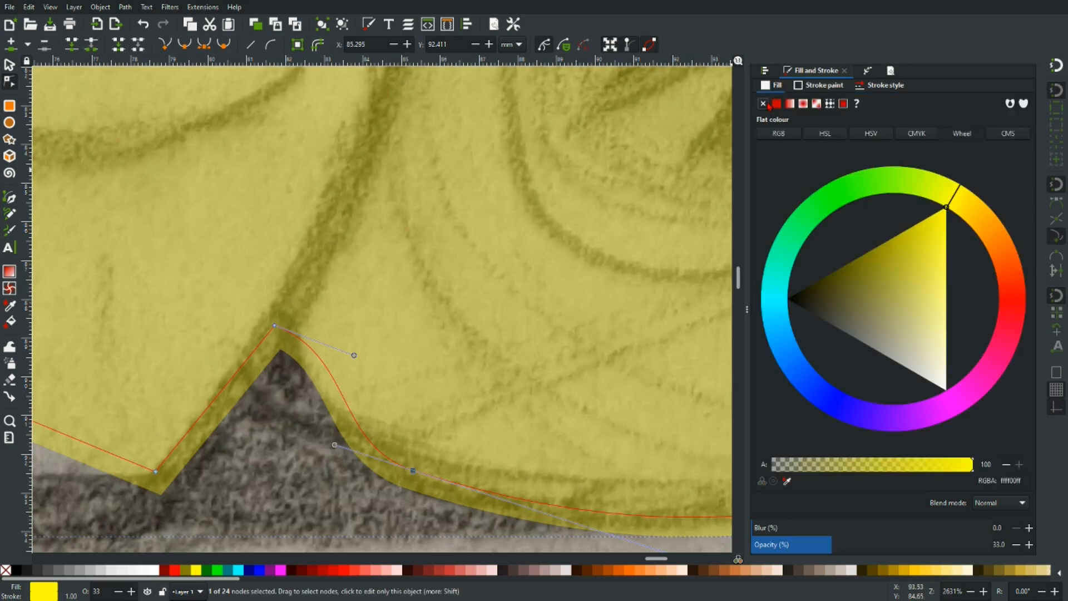
pyautogui.click(764, 103)
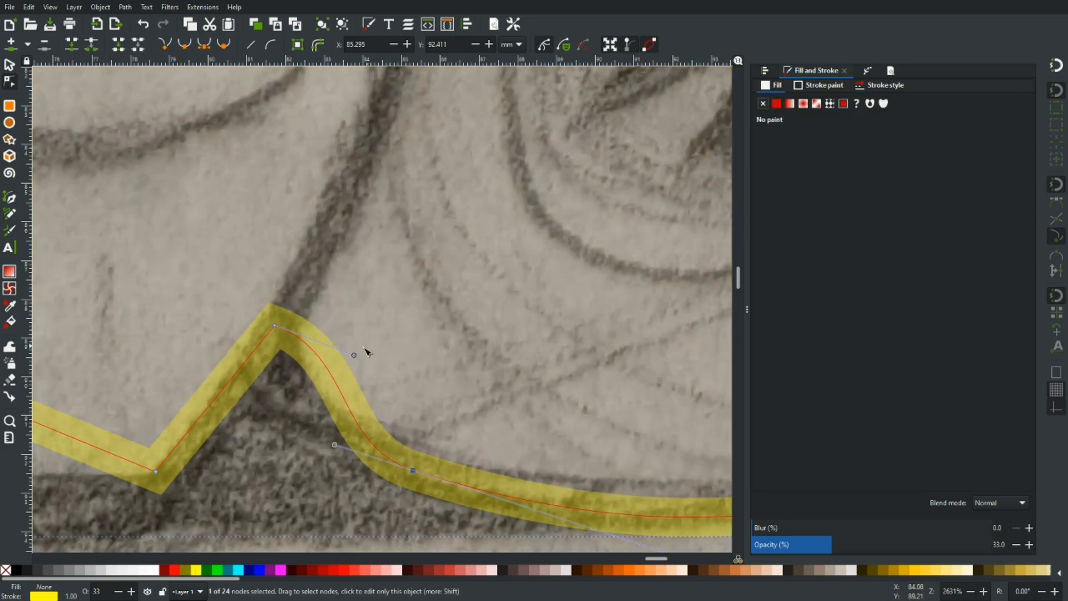
# Reshape the short curve in front of the front tyre and adjust the added node's handle to fit the tyre's underside
pyautogui.moveTo(352, 365)
pyautogui.mouseDown()
pyautogui.moveTo(305, 388)
pyautogui.moveTo(290, 369)
pyautogui.mouseUp()
pyautogui.scroll(-4, 418, 372)
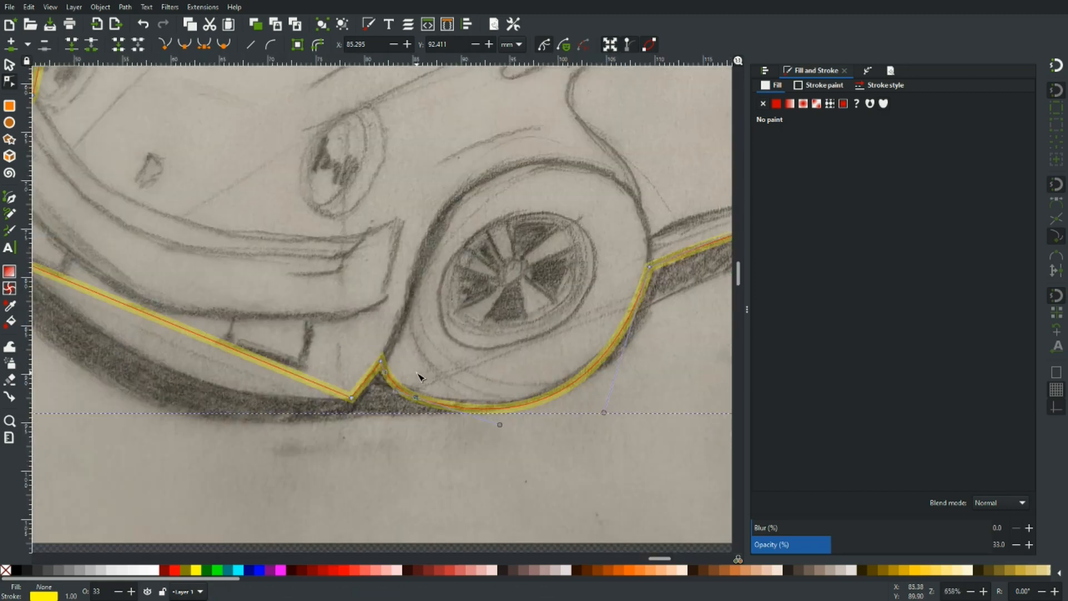
pyautogui.press('Escape')
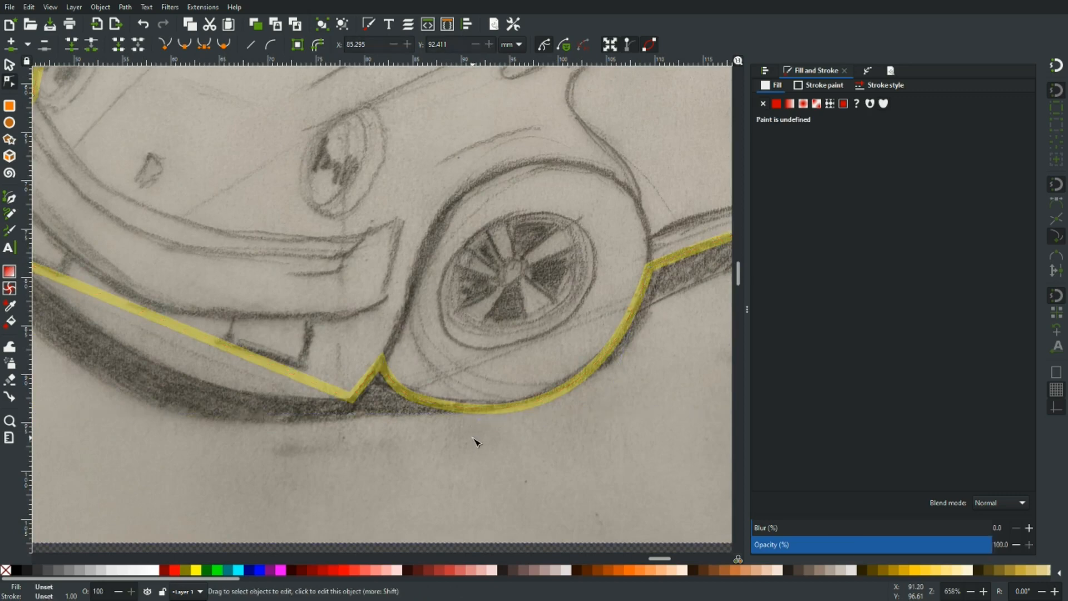
pyautogui.click(465, 412)
pyautogui.scroll(3, 454, 425)
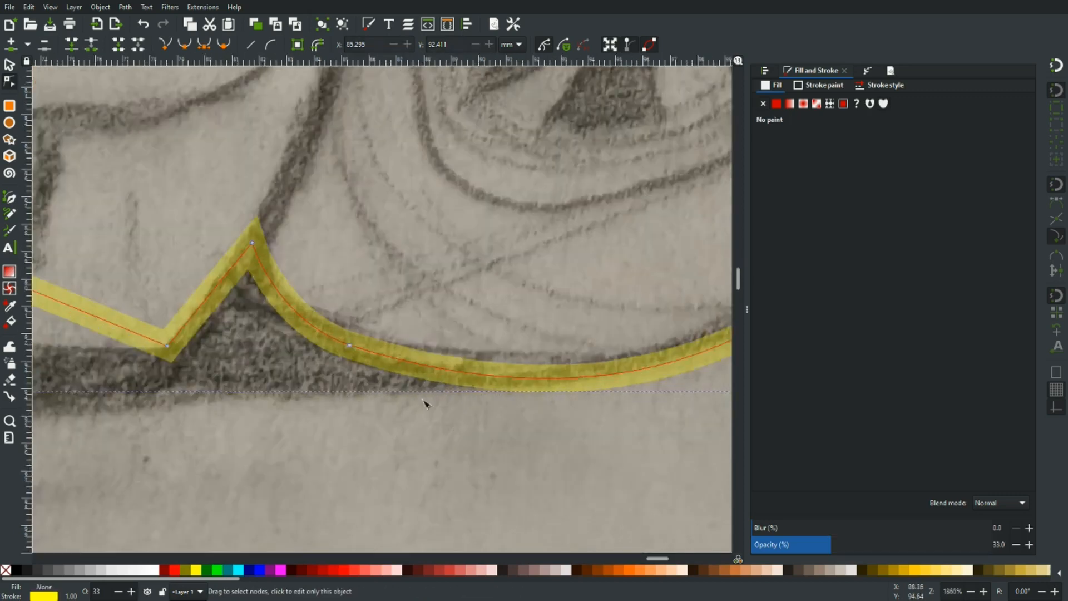
pyautogui.click(351, 346)
pyautogui.moveTo(590, 424); pyautogui.dragTo(504, 449)
pyautogui.scroll(-2, 587, 437)
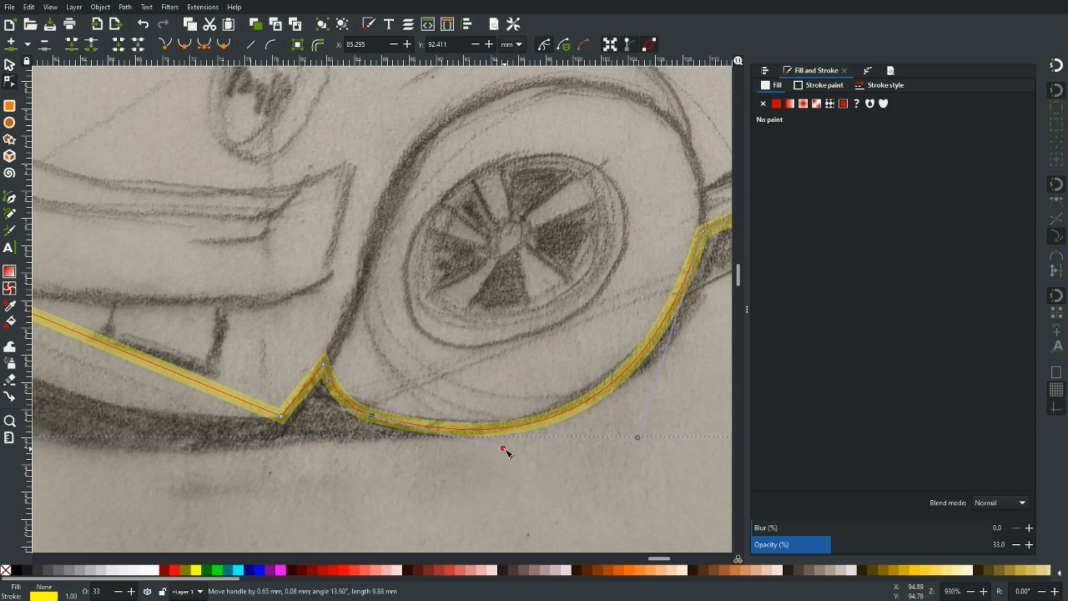
# Bend the long straight segment under the front bumper downward along the upper edge of the dark ground shading
pyautogui.click(337, 466)
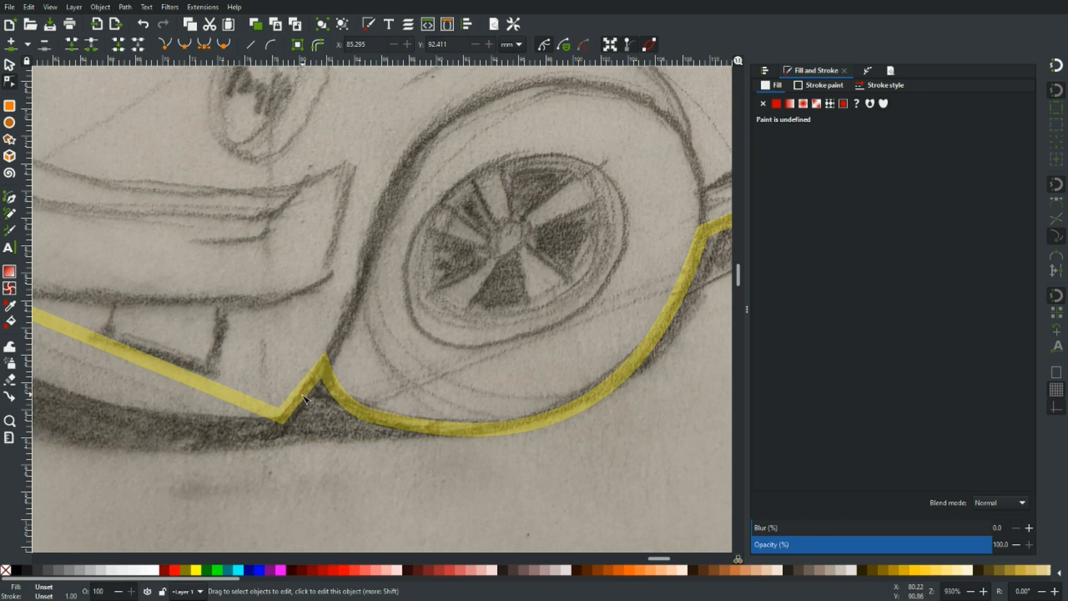
pyautogui.moveTo(237, 463); pyautogui.dragTo(446, 460)
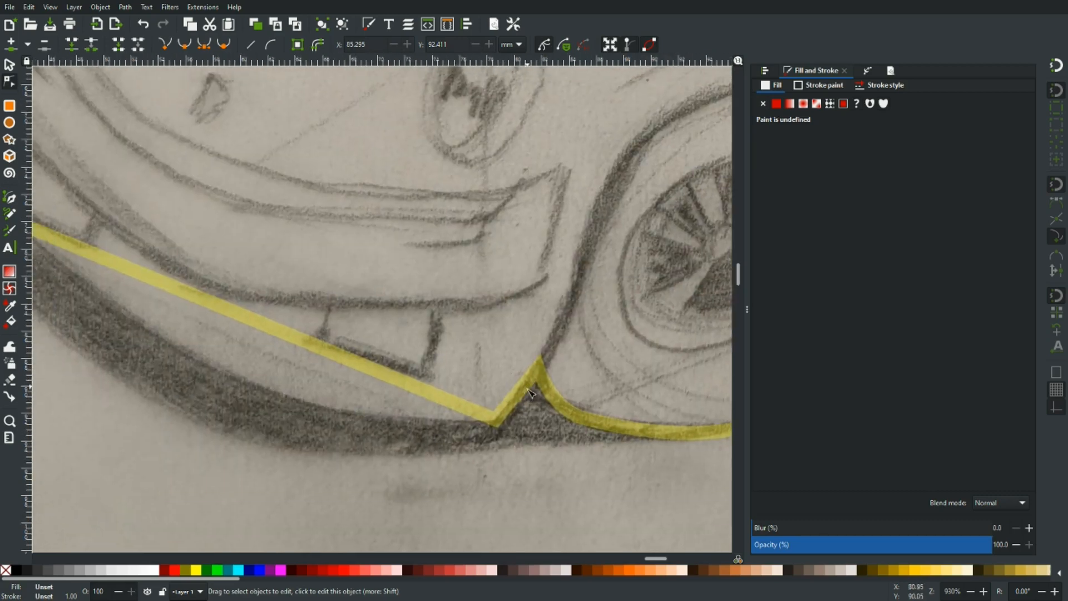
pyautogui.moveTo(241, 432); pyautogui.dragTo(359, 437)
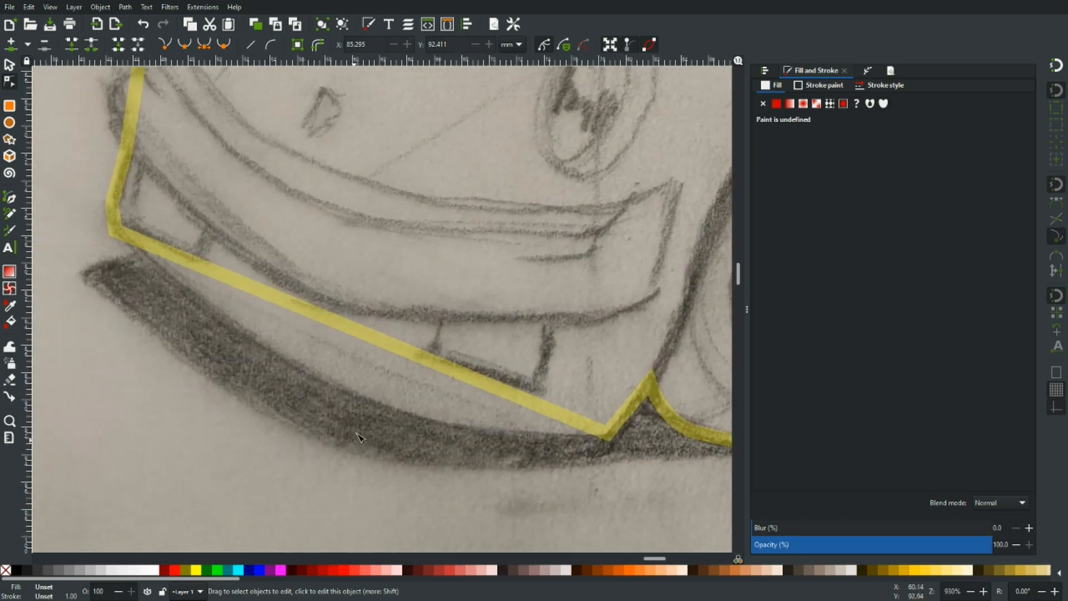
pyautogui.click(371, 334)
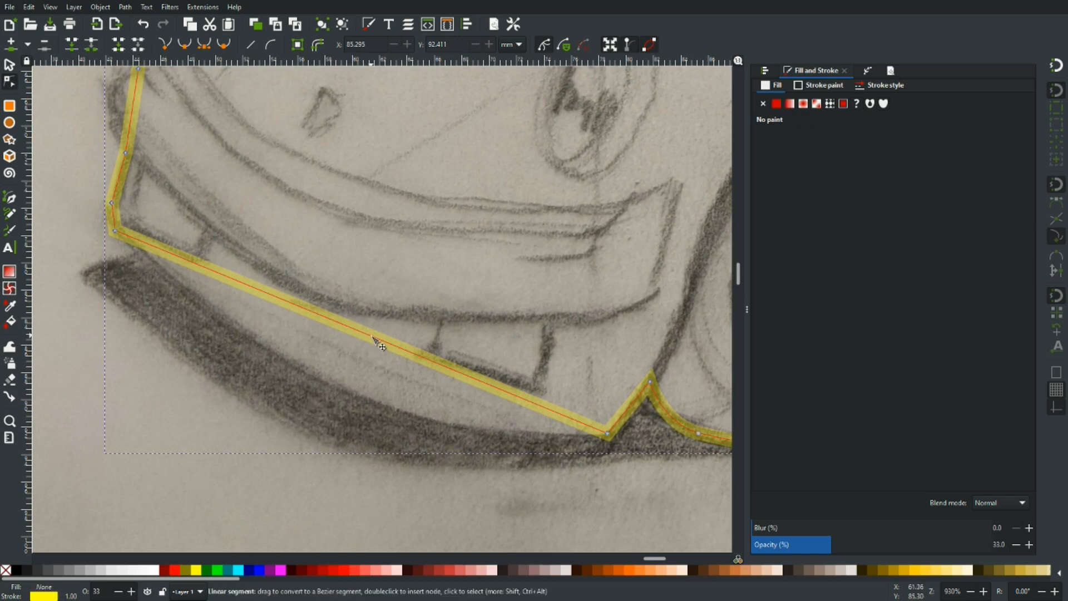
pyautogui.moveTo(373, 339); pyautogui.dragTo(352, 390)
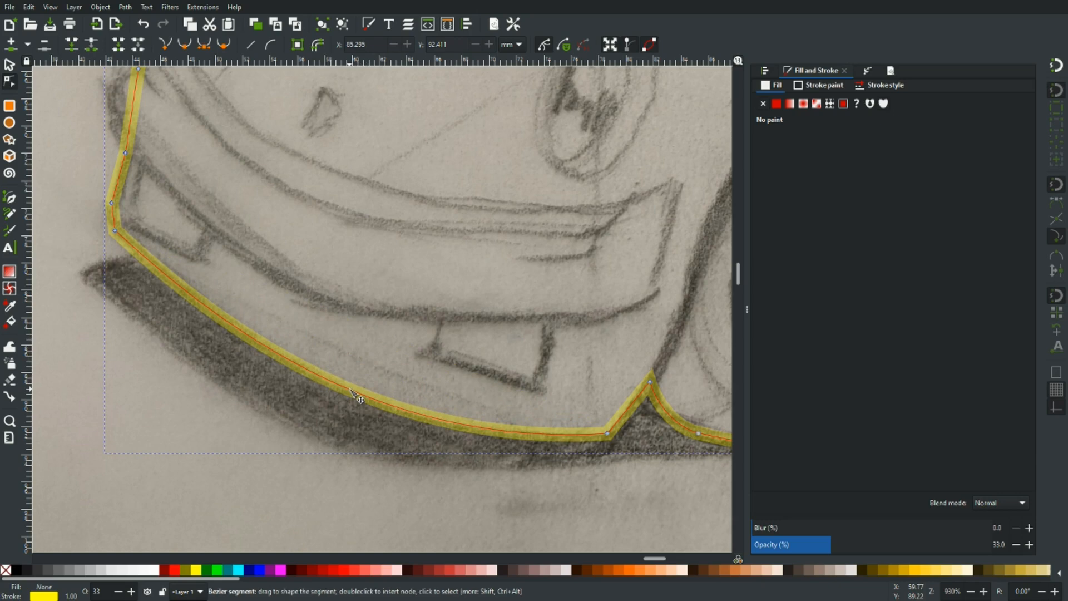
# Bend the short segments at the front bumper's lower corner so the outline rounds it along the pencil line
pyautogui.scroll(4, 170, 250)
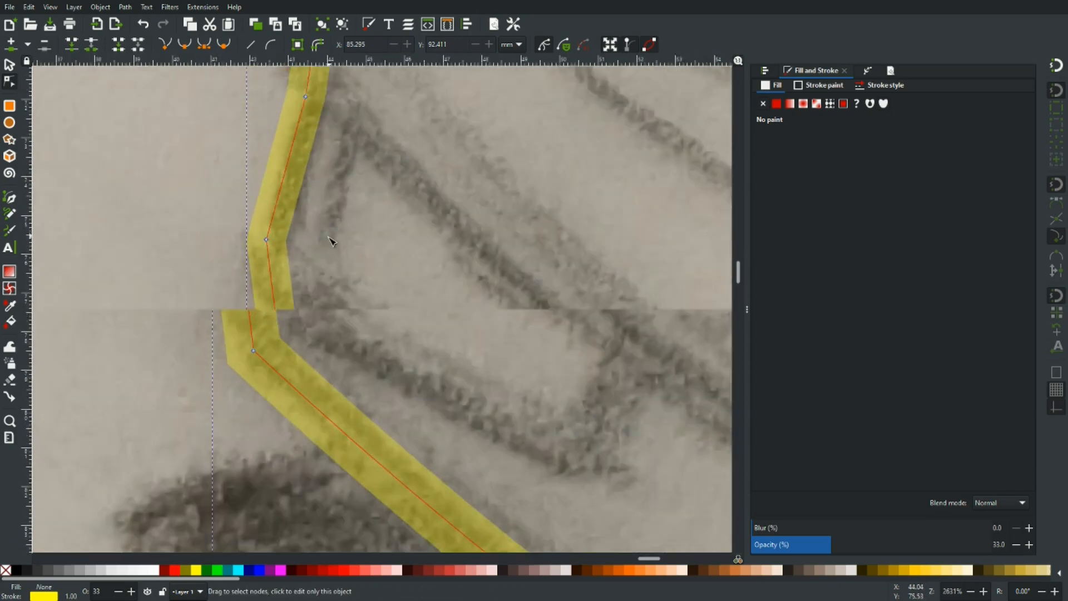
pyautogui.scroll(-2, 329, 235)
pyautogui.moveTo(296, 189); pyautogui.dragTo(294, 190)
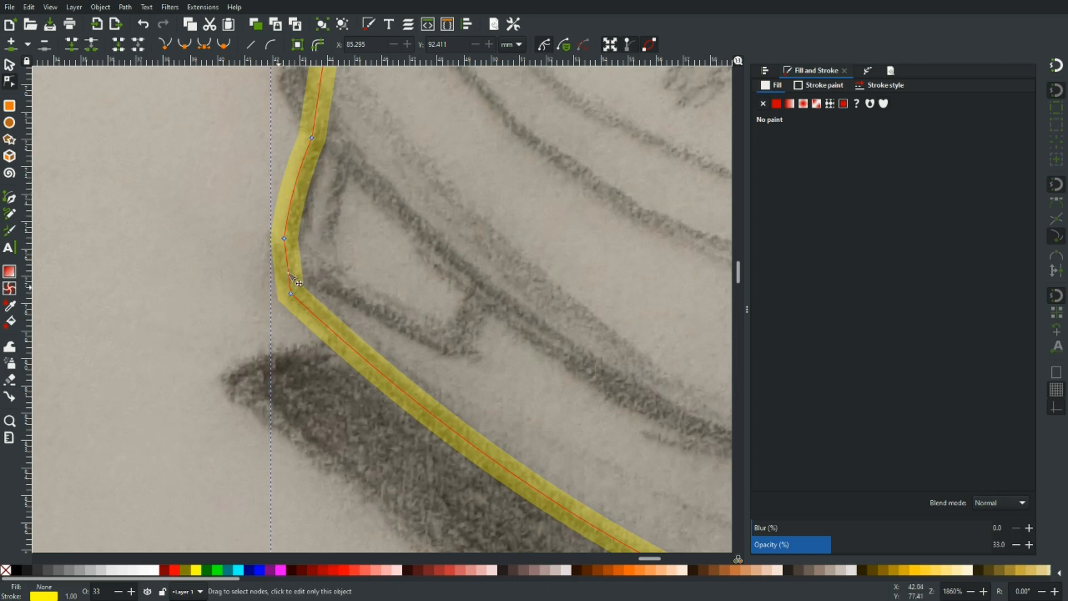
pyautogui.keyDown('ctrl'); pyautogui.scroll(2, 264, 269); pyautogui.keyUp('ctrl')
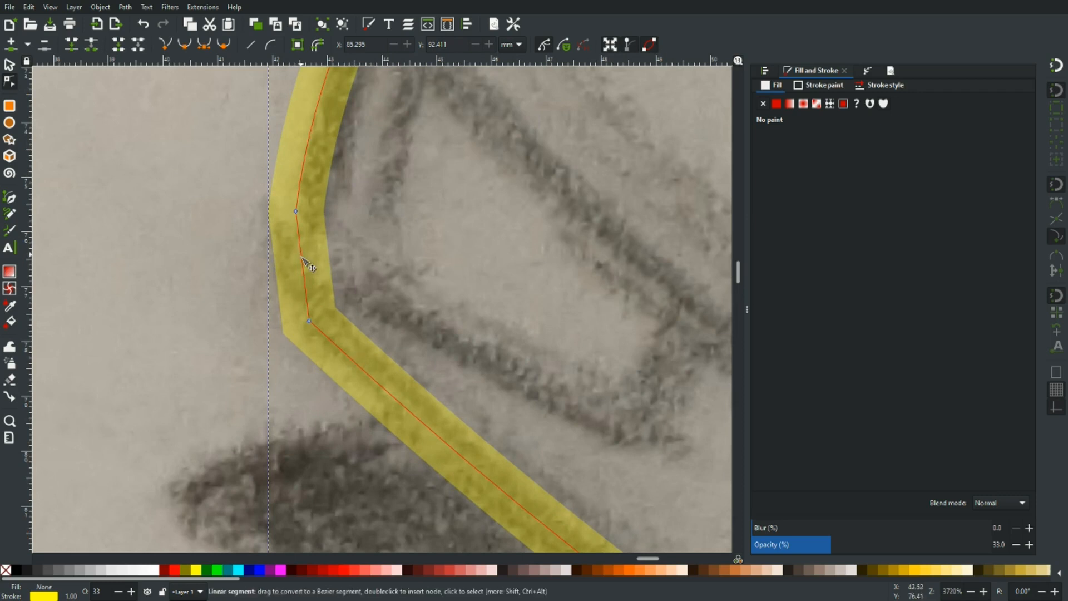
pyautogui.moveTo(303, 266); pyautogui.dragTo(290, 274)
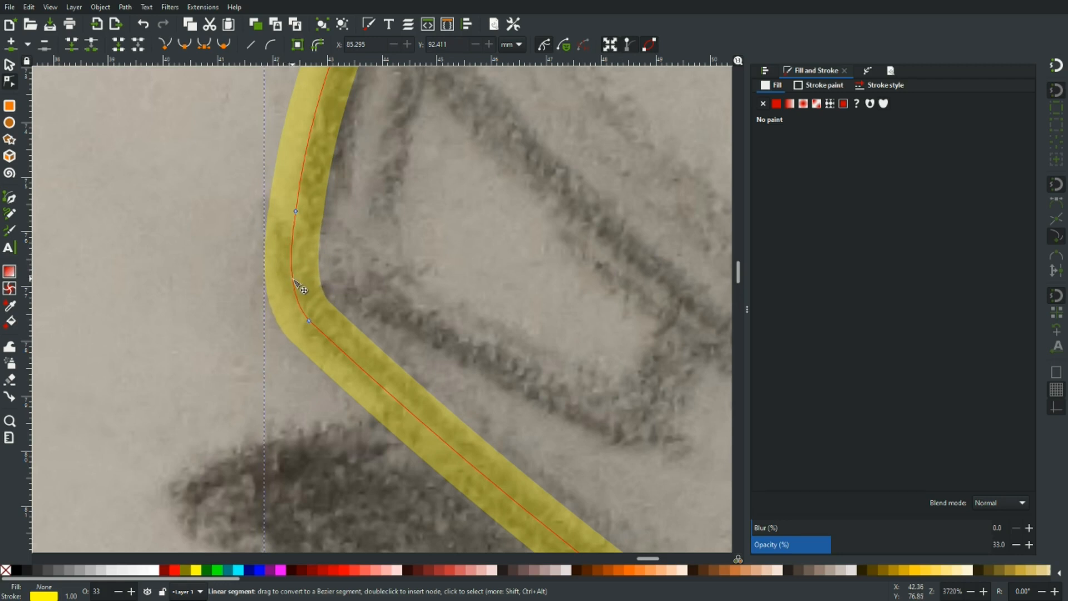
pyautogui.scroll(-4, 362, 281)
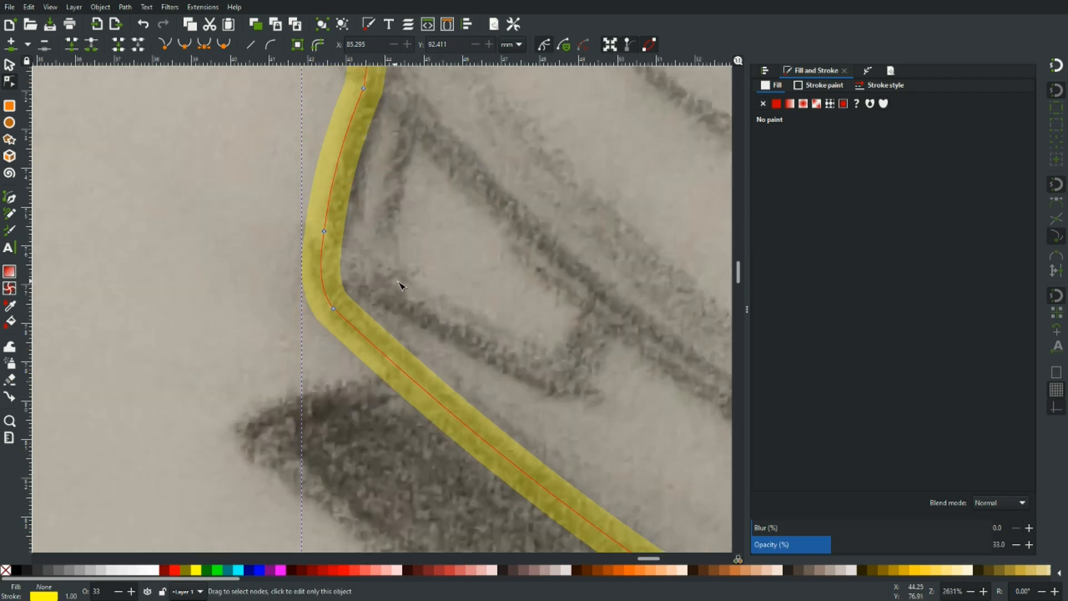
# Bend the segments along the bumper's front end, the fender edge and the far headlight to follow the pencil contour
pyautogui.scroll(2, 430, 223)
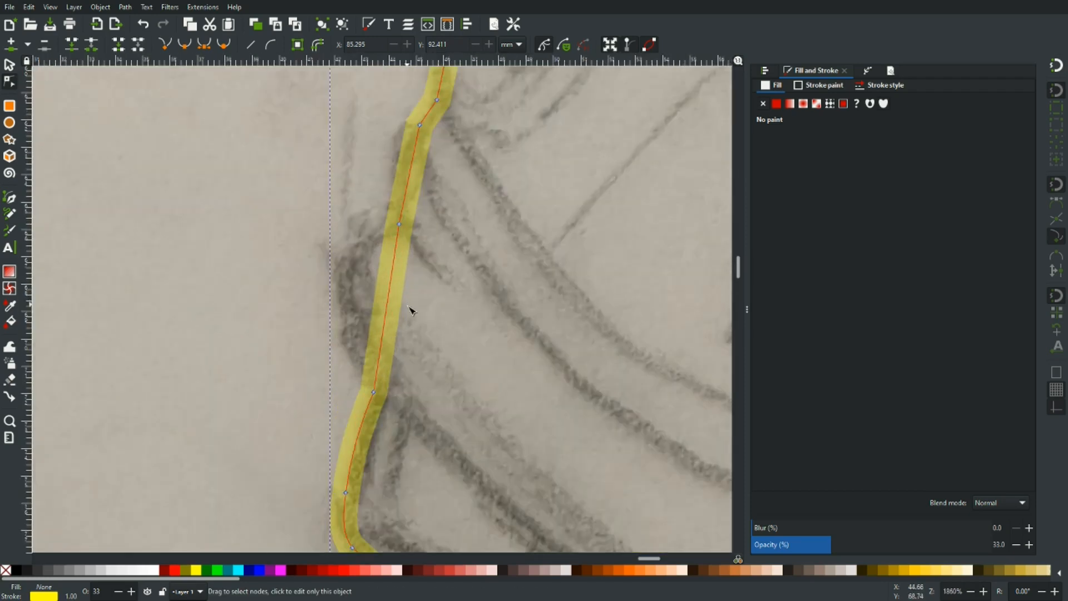
pyautogui.moveTo(372, 288); pyautogui.dragTo(340, 284)
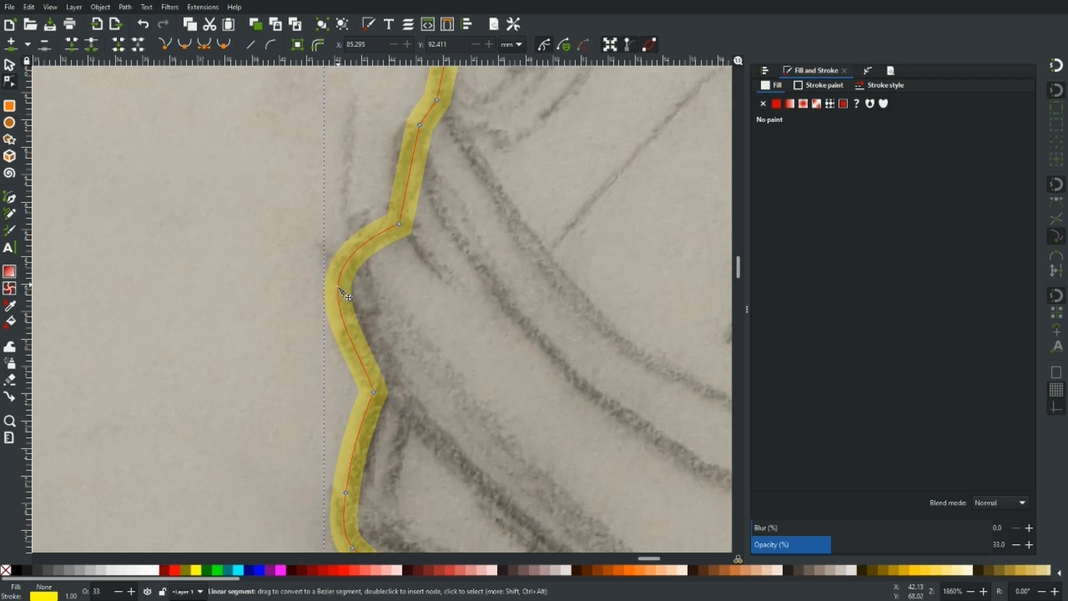
pyautogui.scroll(6, 437, 297)
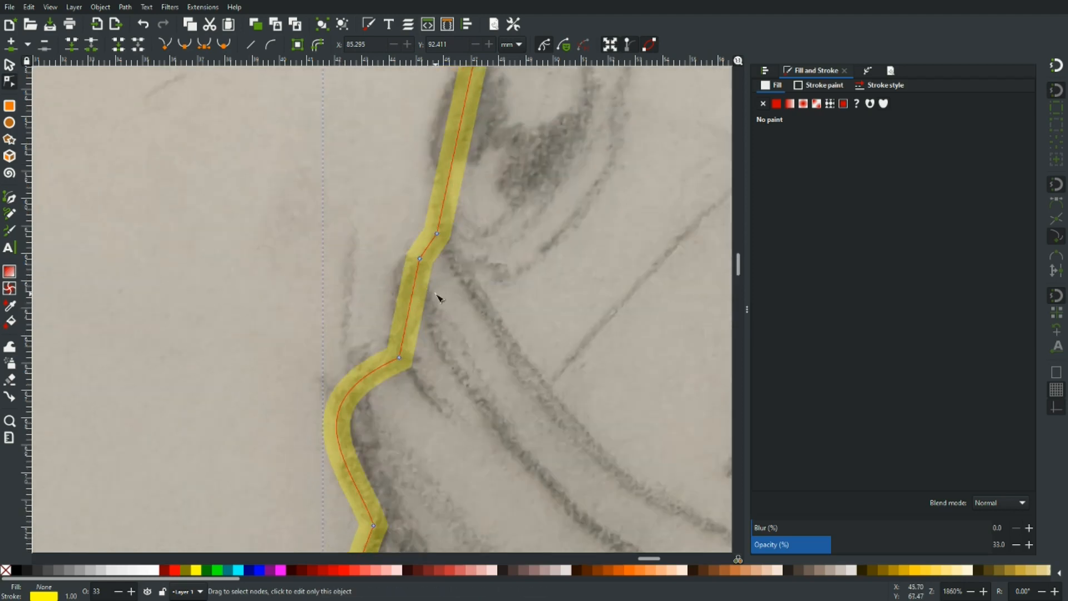
pyautogui.moveTo(408, 305); pyautogui.dragTo(396, 308)
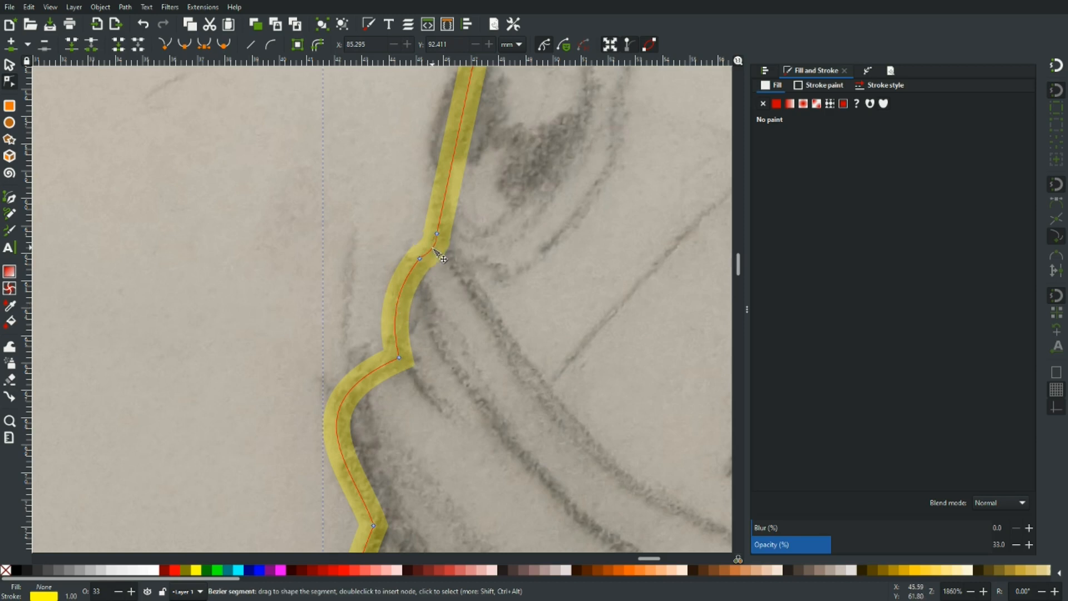
pyautogui.scroll(8, 437, 255)
pyautogui.moveTo(461, 314); pyautogui.dragTo(431, 311)
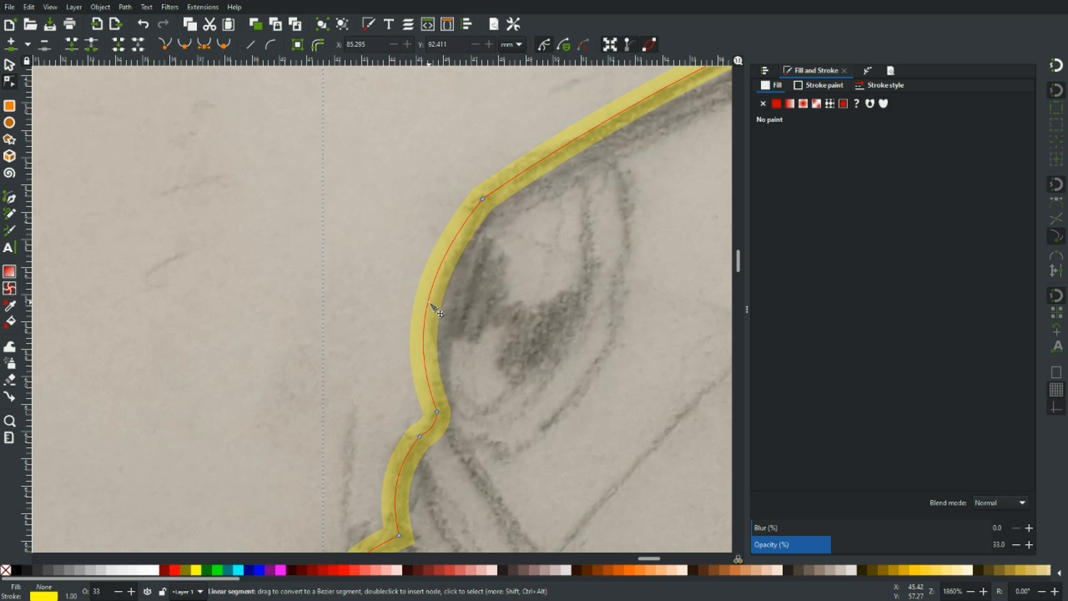
# Give the car outline a black stroke and raise its opacity to 100%
pyautogui.click(506, 324)
pyautogui.scroll(-4, 575, 332)
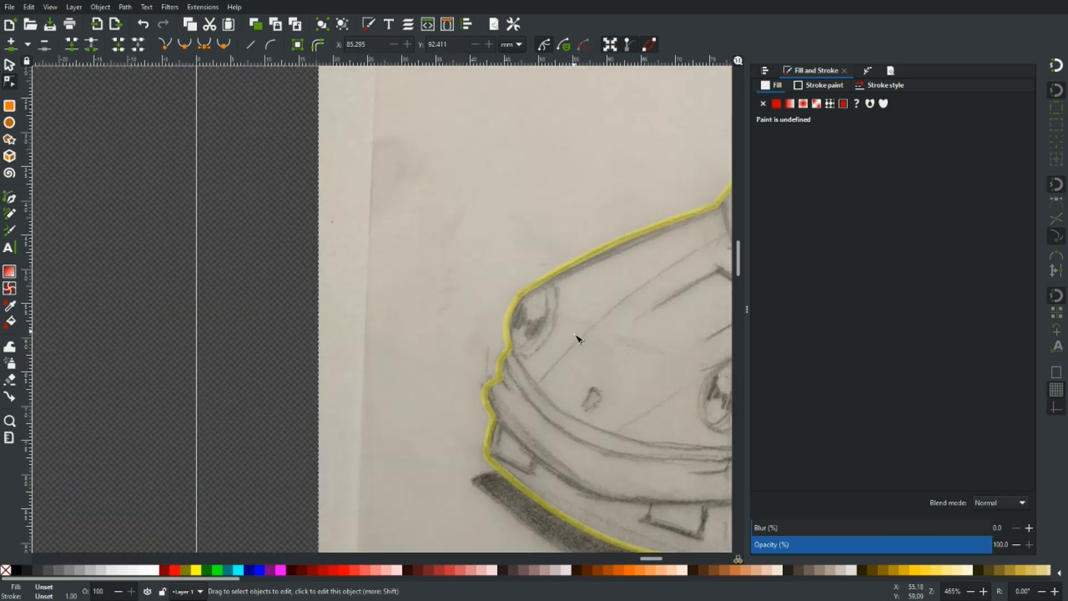
pyautogui.scroll(-2, 397, 298)
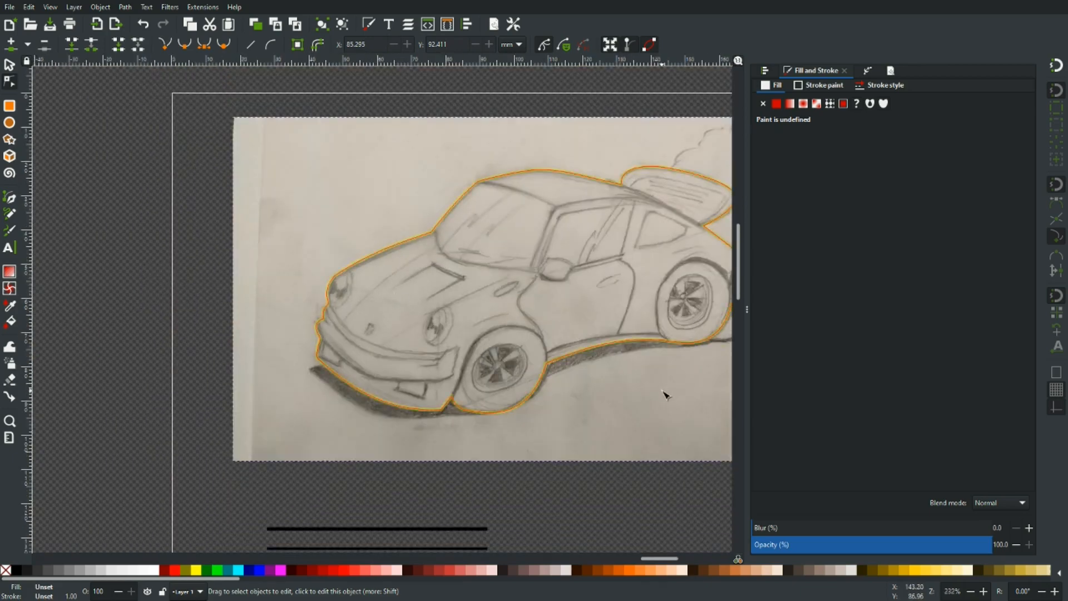
pyautogui.hscroll(4, 667, 395)
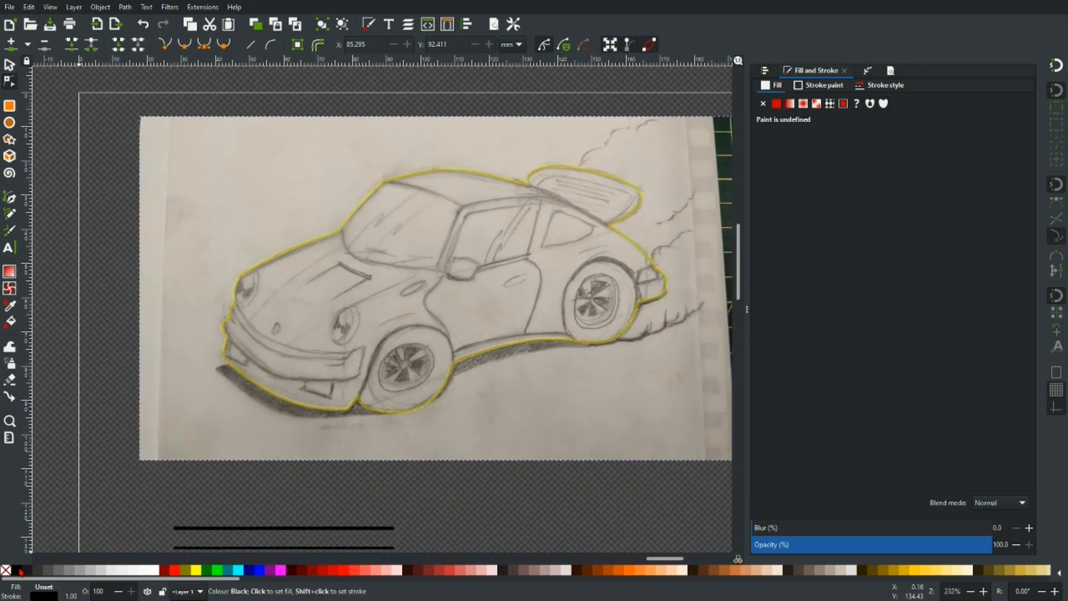
pyautogui.click(281, 405)
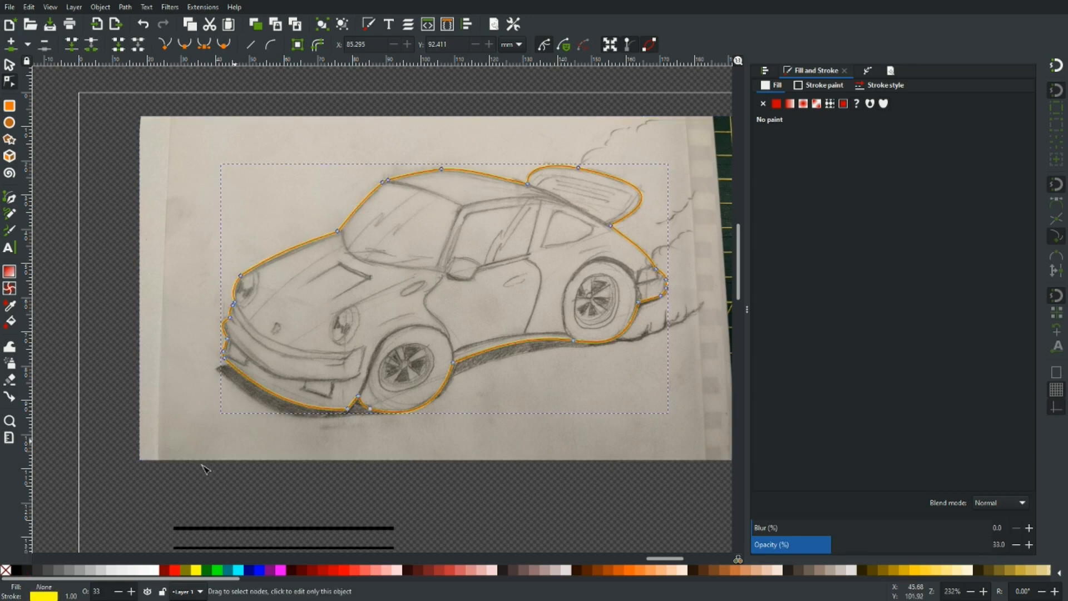
pyautogui.keyDown('shift'); pyautogui.click(19, 570); pyautogui.keyUp('shift')
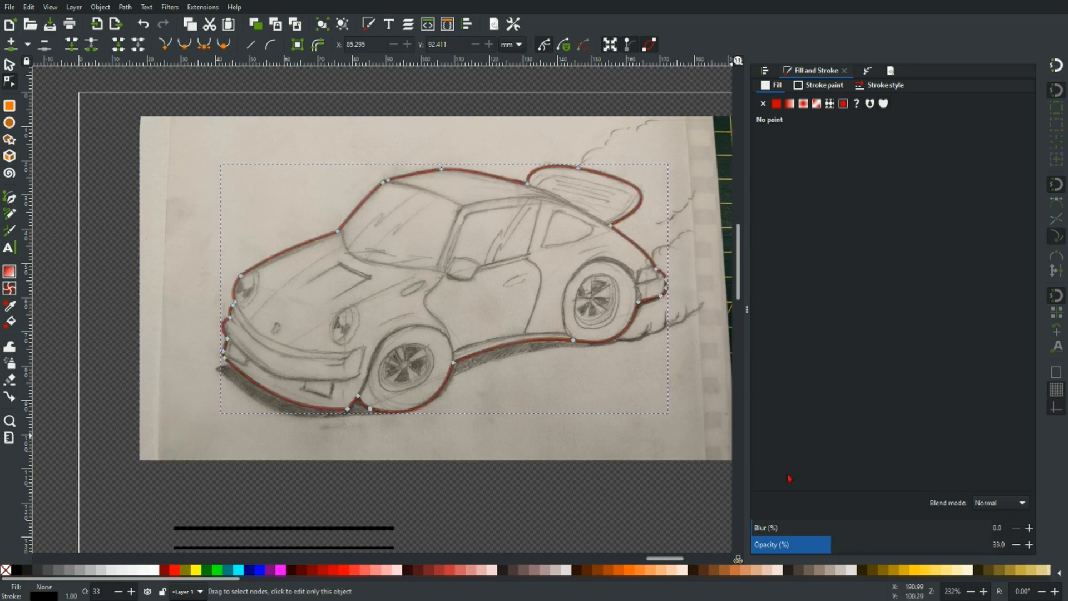
pyautogui.moveTo(831, 546); pyautogui.dragTo(1016, 535)
pyautogui.click(582, 444)
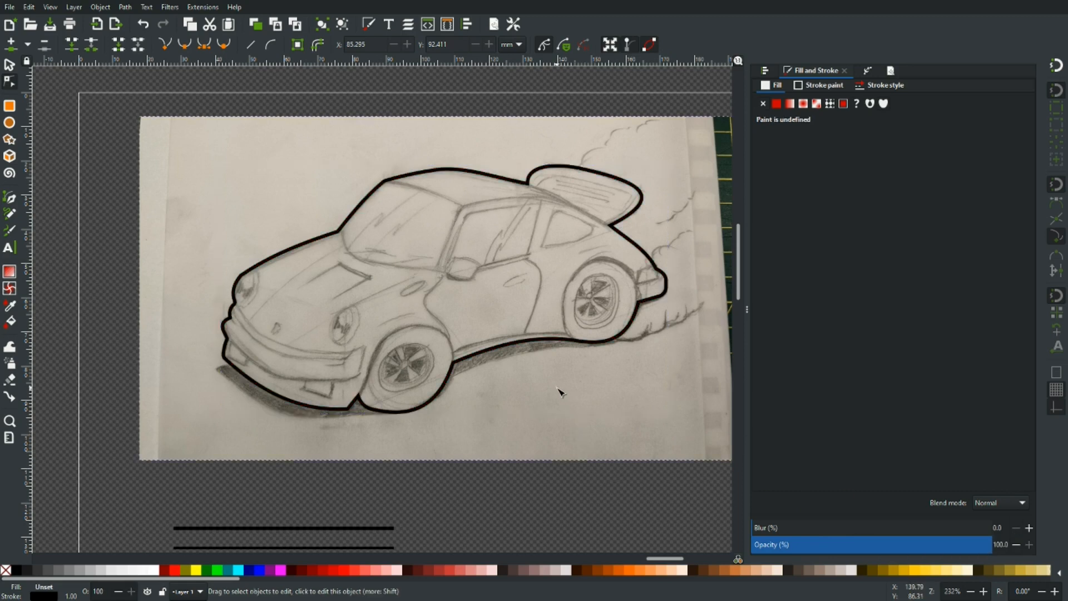
# Draw the windshield as a closed five-corner path and set its stroke width to 0.75 mm
pyautogui.moveTo(559, 388); pyautogui.dragTo(523, 341)
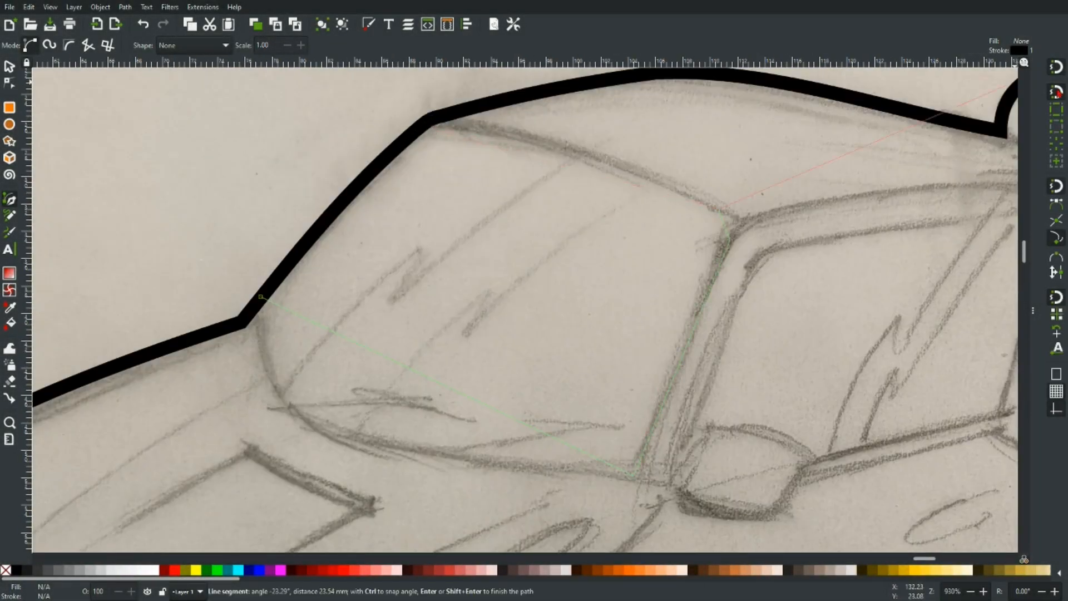
pyautogui.click(426, 119)
pyautogui.press('n')
pyautogui.hotkey('ctrl', 'shift', 'f')
pyautogui.write('0.75')
pyautogui.press('Return')
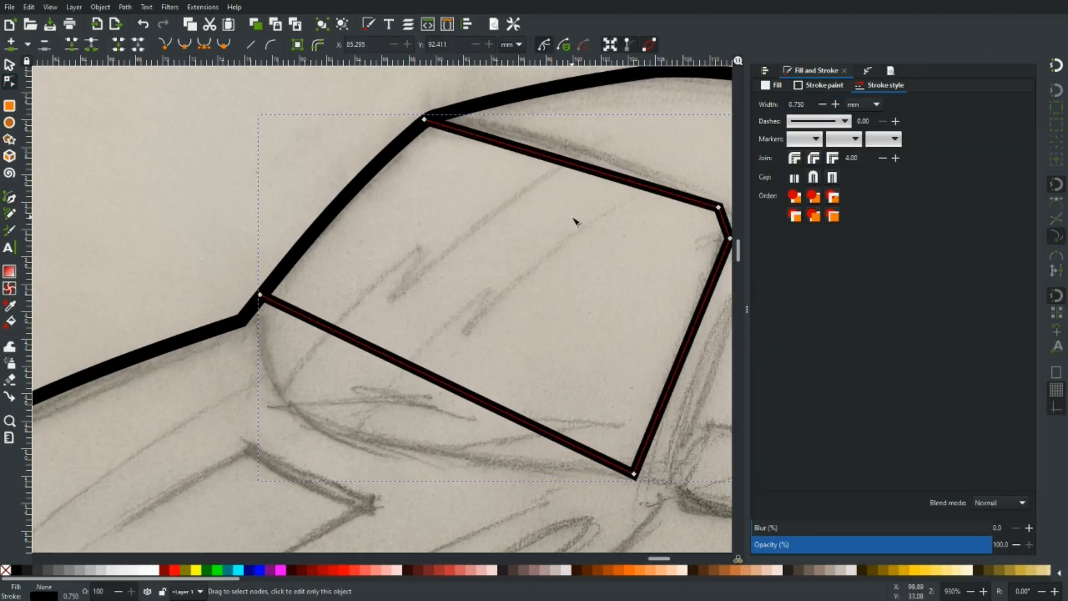
# Trace the front side window as an open straight-segment path that stops at both sides of the mirror
pyautogui.scroll(-1, 573, 220)
pyautogui.press('b')
pyautogui.moveTo(640, 395); pyautogui.dragTo(273, 407)
pyautogui.click(273, 415)
pyautogui.click(319, 289)
pyautogui.click(351, 248)
pyautogui.click(374, 398)
pyautogui.press('Return')
# Trace the small rear quarter window as a closed path with five corners
pyautogui.click(545, 345)
pyautogui.click(574, 256)
pyautogui.click(595, 244)
pyautogui.click(680, 283)
pyautogui.click(682, 305)
pyautogui.click(545, 346)
pyautogui.click(337, 437)
pyautogui.click(606, 340)
pyautogui.press('Return')
pyautogui.press('n')
pyautogui.moveTo(475, 386); pyautogui.dragTo(521, 245)
pyautogui.click(536, 247)
pyautogui.press('Delete')
# Draw a line across the front wheel between the outline's two wheel corners and set its stroke width to 0.75 mm
pyautogui.press('b')
pyautogui.click(338, 435)
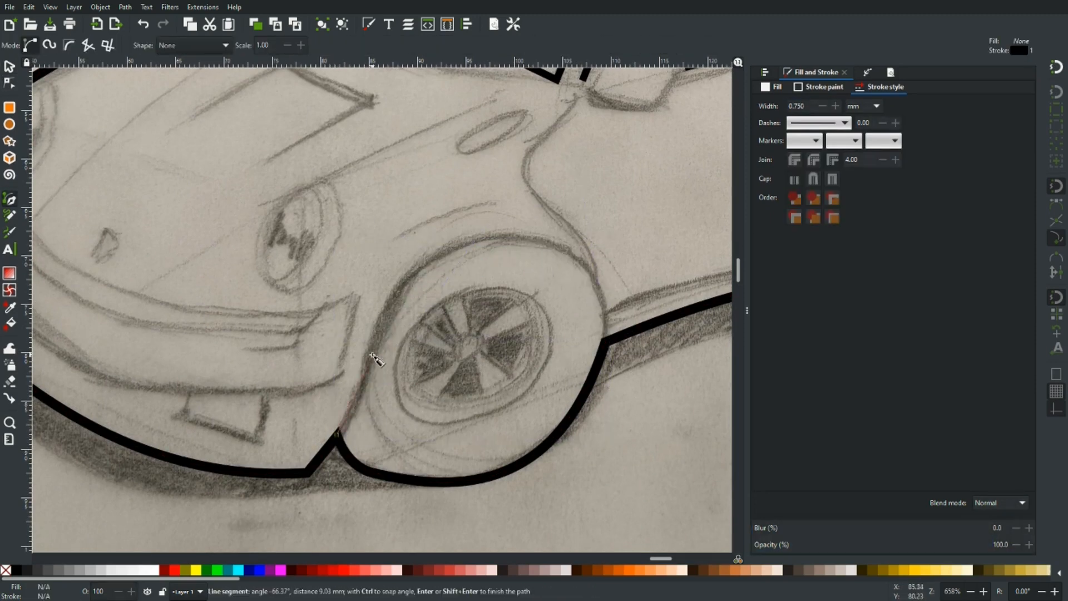
pyautogui.click(606, 340)
pyautogui.press('Return')
pyautogui.doubleClick(797, 106)
pyautogui.write('0.75')
pyautogui.press('Return')
# Bend the front wheel line up into the wheel arch, adding a node on it to match the pencil curve
pyautogui.press('n')
pyautogui.moveTo(494, 329); pyautogui.dragTo(517, 236)
pyautogui.doubleClick(447, 258)
pyautogui.moveTo(358, 374); pyautogui.dragTo(366, 378)
pyautogui.scroll(2, 386, 308)
pyautogui.moveTo(415, 269); pyautogui.dragTo(411, 264)
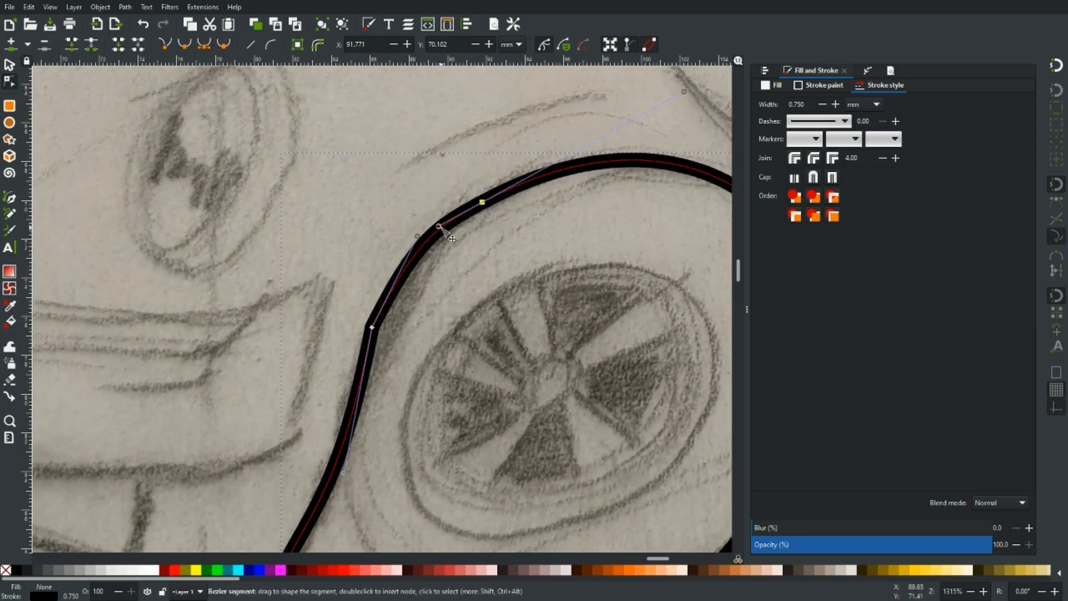
pyautogui.press('Escape')
pyautogui.press('Escape')
pyautogui.scroll(-3, 475, 256)
pyautogui.scroll(-2, 497, 290)
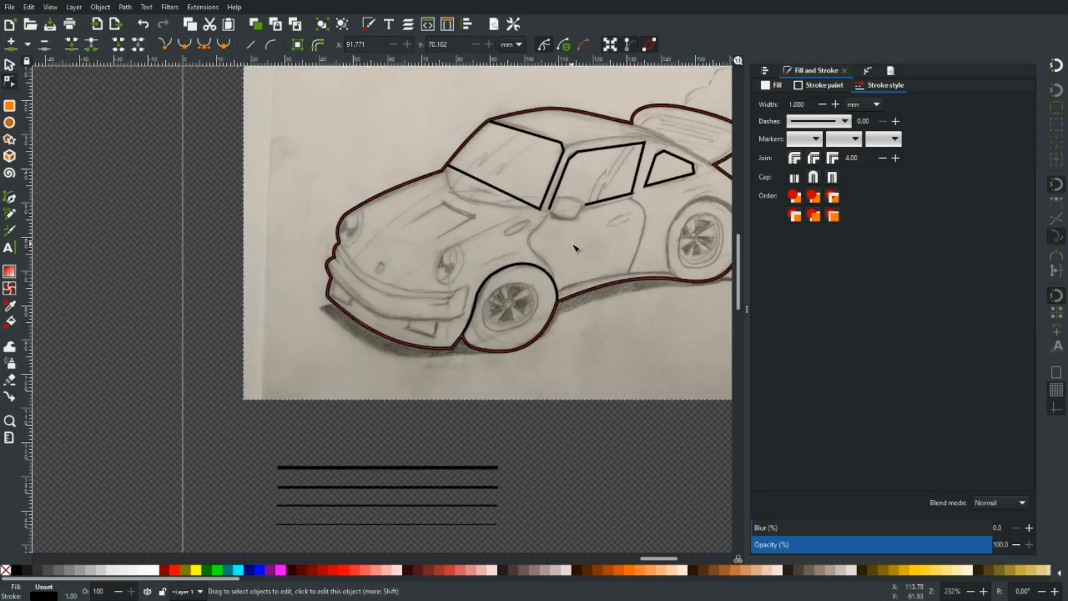
# Draw a two-segment path over the rear wheel from sill to rear bumper with a 0.75 mm stroke
pyautogui.scroll(3, 718, 241)
pyautogui.press('b')
pyautogui.click(527, 362)
pyautogui.click(576, 141)
pyautogui.click(709, 254)
pyautogui.press('Return')
pyautogui.doubleClick(797, 106)
pyautogui.write('0.75')
pyautogui.press('Return')
# Bend both segments of the rear wheel path outward to form the rear wheel arch
pyautogui.press('n')
pyautogui.moveTo(548, 259); pyautogui.dragTo(502, 225)
pyautogui.moveTo(645, 199); pyautogui.dragTo(679, 158)
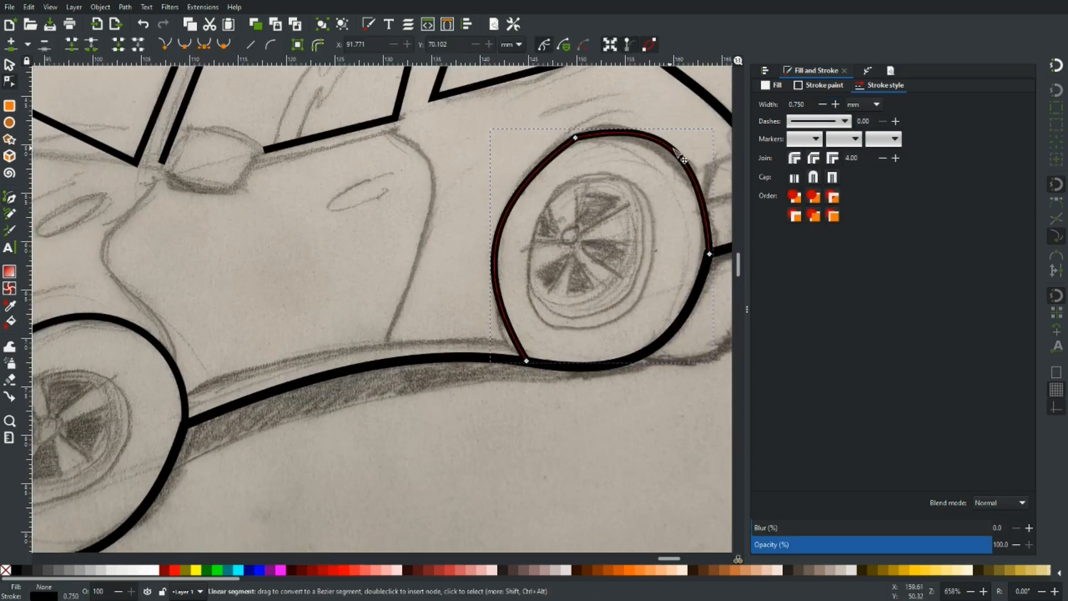
pyautogui.scroll(2, 659, 134)
pyautogui.press('Escape')
pyautogui.press('Escape')
# Move the rear wheel arch's lower front end node slightly forward onto the sill outline
pyautogui.scroll(-3, 298, 384)
pyautogui.scroll(2, 337, 380)
pyautogui.click(334, 437)
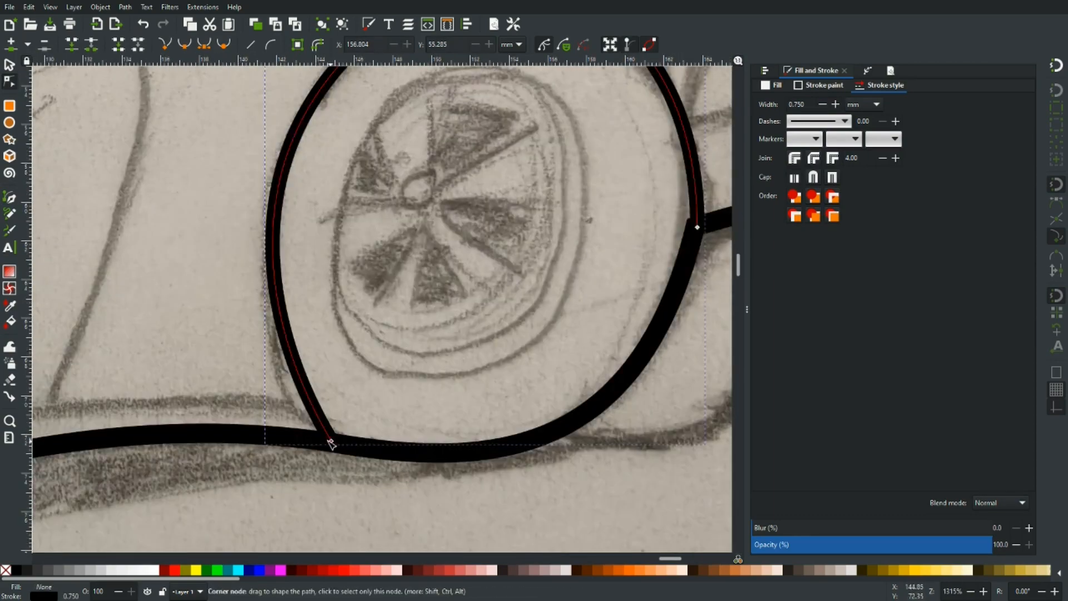
pyautogui.moveTo(333, 442); pyautogui.dragTo(319, 446)
pyautogui.scroll(5, 463, 315)
pyautogui.press('Escape')
pyautogui.press('Escape')
pyautogui.scroll(-2, 523, 243)
pyautogui.scroll(-3, 524, 245)
# Draw a line across the top of the front bumper, bend it down along the pencil curve and set its stroke width to 0.5 mm
pyautogui.press('b')
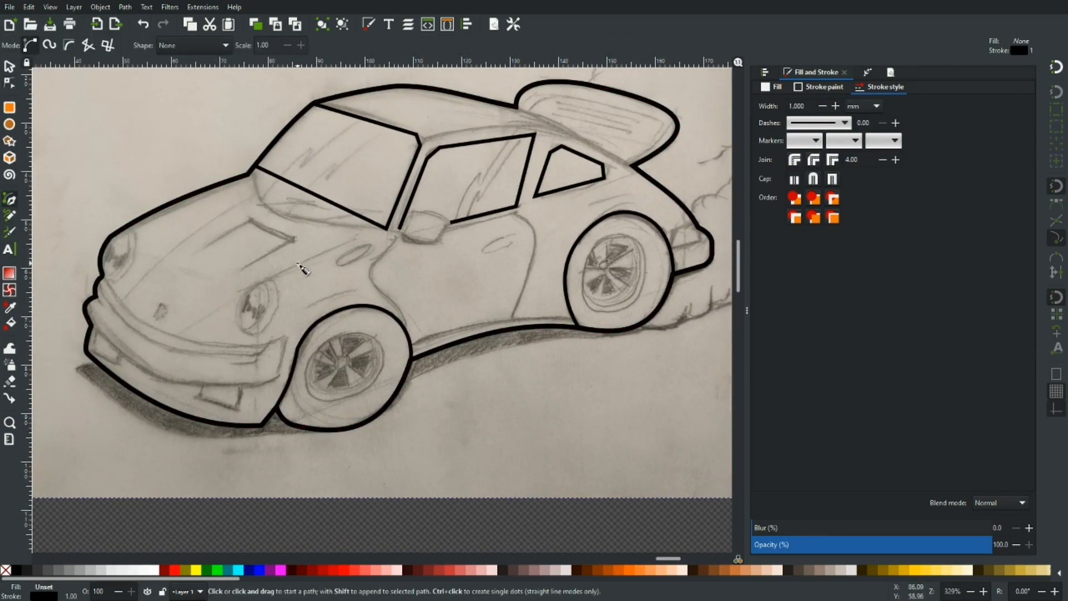
pyautogui.scroll(4, 125, 309)
pyautogui.click(110, 237)
pyautogui.press('Return')
pyautogui.press('n')
pyautogui.moveTo(313, 302); pyautogui.dragTo(313, 402)
pyautogui.doubleClick(797, 106)
pyautogui.write('0.5')
pyautogui.press('Return')
pyautogui.press('b')
pyautogui.doubleClick(797, 105)
pyautogui.write('0.5')
# Draw another line along the front bumper, bend it to the pencil curve, adjust its rear end and set its width to 0.5 mm
pyautogui.scroll(-6, 322, 274)
pyautogui.press('b')
pyautogui.click(75, 240)
pyautogui.click(605, 382)
pyautogui.moveTo(309, 303); pyautogui.dragTo(307, 384)
pyautogui.moveTo(606, 381); pyautogui.dragTo(604, 391)
pyautogui.moveTo(438, 395); pyautogui.dragTo(350, 396)
pyautogui.moveTo(281, 446); pyautogui.dragTo(265, 460)
pyautogui.doubleClick(797, 105)
pyautogui.write('0.5')
pyautogui.press('Return')
# Bend the upper two segments of the door's front edge line below the mirror into an S-curve
pyautogui.press('s')
pyautogui.press('n')
pyautogui.scroll(-4, 492, 308)
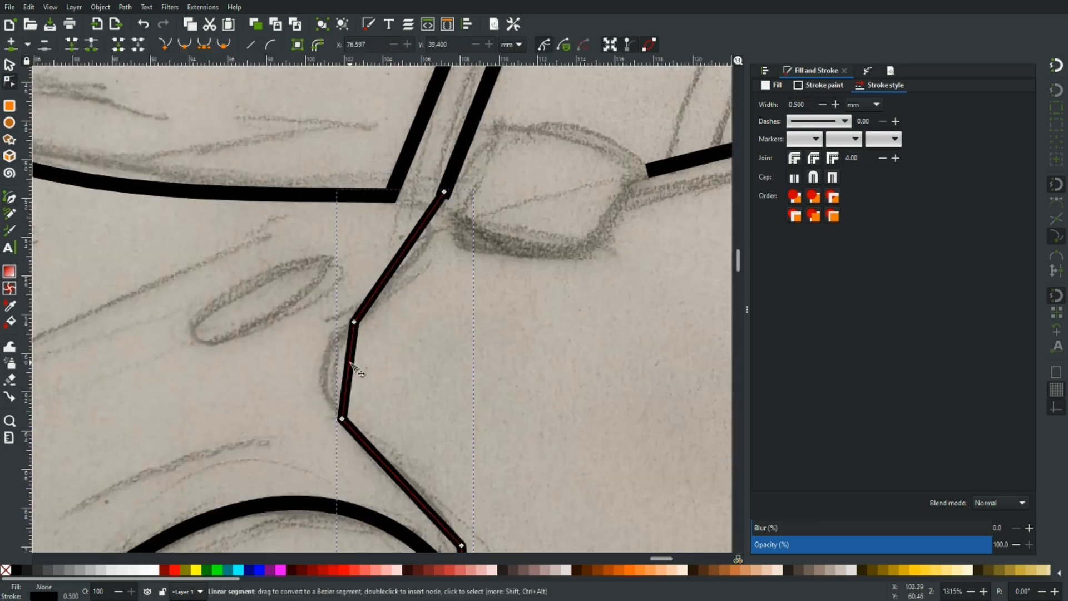
pyautogui.moveTo(351, 365); pyautogui.dragTo(325, 375)
pyautogui.moveTo(399, 260); pyautogui.dragTo(409, 271)
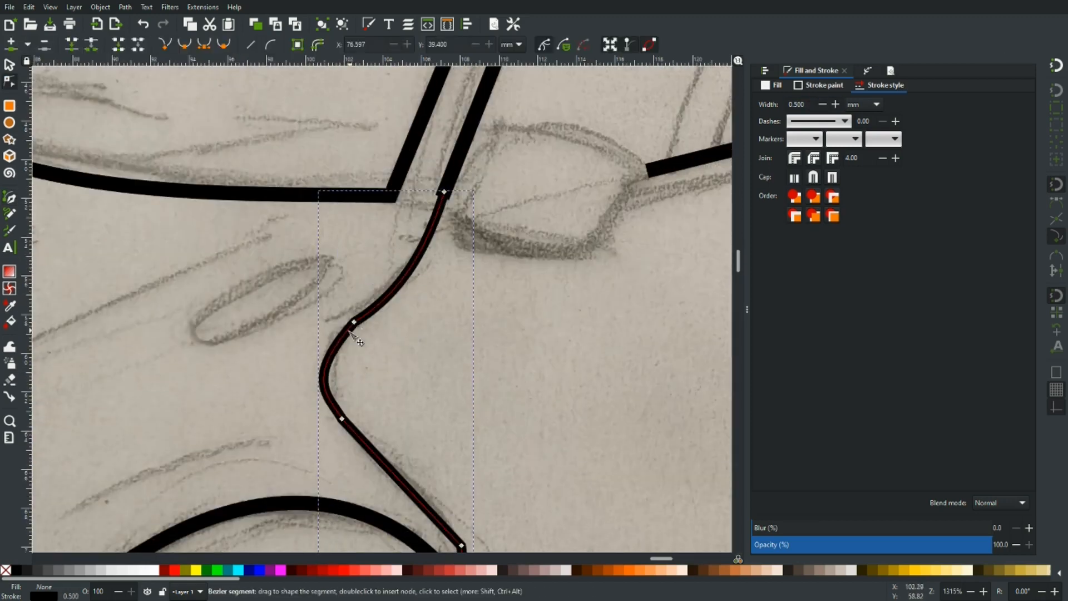
# Bend the lower part of the door's front edge line toward the wheel arch and adjust its middle node
pyautogui.scroll(-6, 330, 347)
pyautogui.moveTo(393, 341); pyautogui.dragTo(404, 341)
pyautogui.moveTo(466, 445); pyautogui.dragTo(473, 447)
pyautogui.scroll(1, 470, 446)
pyautogui.click(342, 296)
pyautogui.moveTo(403, 337); pyautogui.dragTo(345, 297)
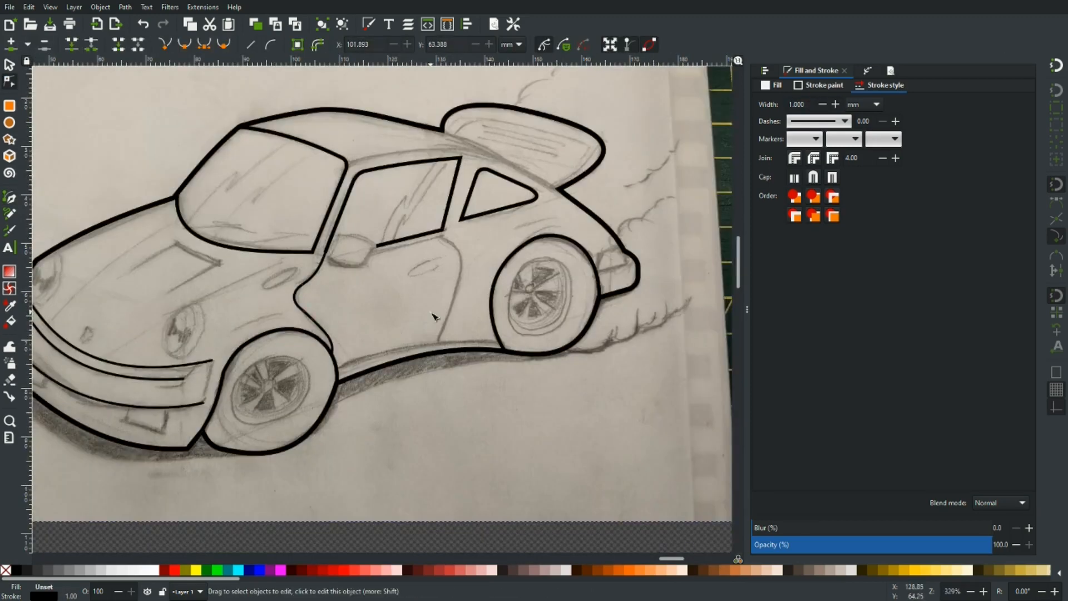
# Outline the side mirror as a closed path with a 0.25 mm stroke
pyautogui.press('b')
pyautogui.click(453, 276)
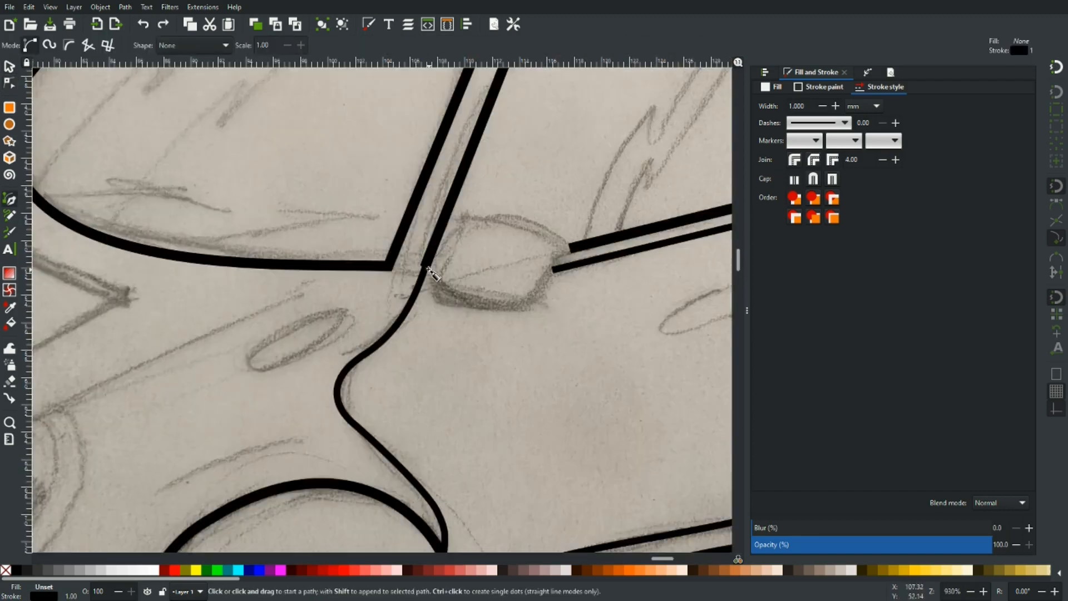
pyautogui.click(429, 272)
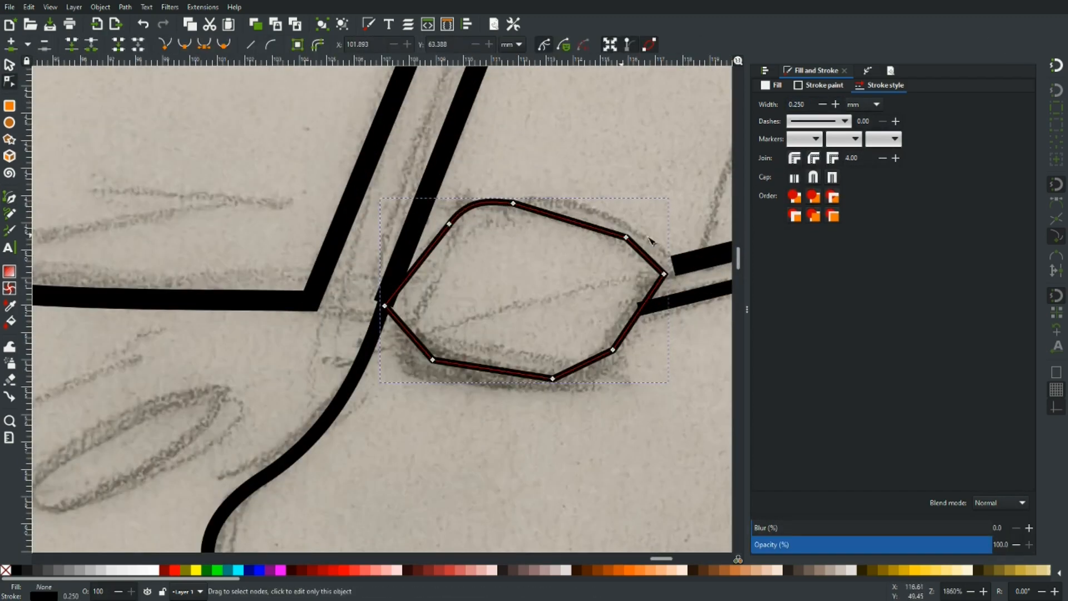
# Curve the mirror's upper edge along the pencil line and move the front ends of the window and door lines onto the mirror
pyautogui.moveTo(567, 221); pyautogui.dragTo(572, 212)
pyautogui.click(513, 204)
pyautogui.moveTo(481, 195); pyautogui.dragTo(509, 200)
pyautogui.moveTo(552, 200); pyautogui.dragTo(557, 188)
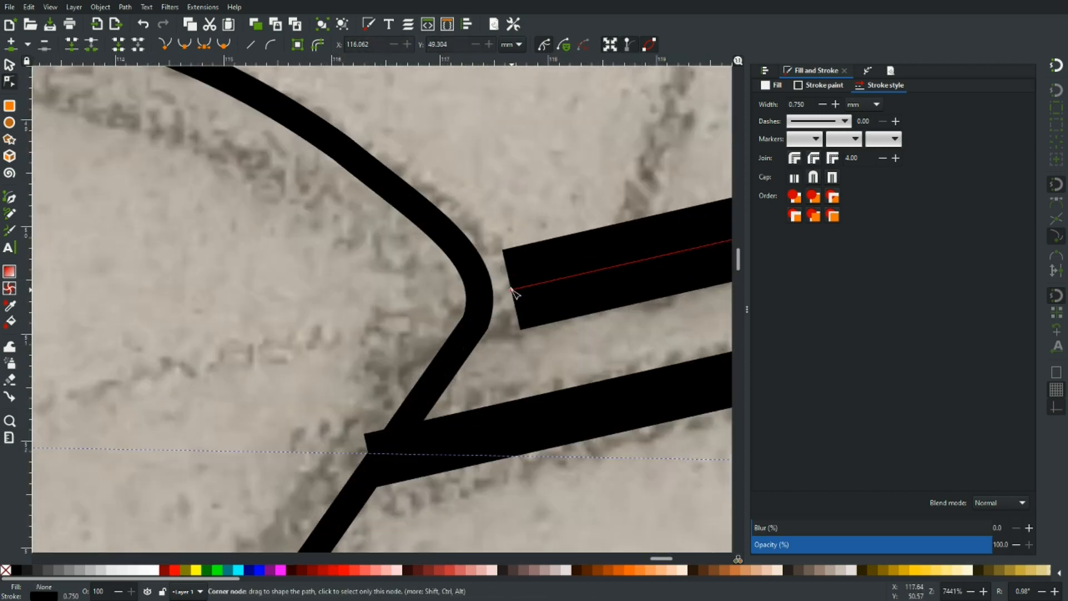
pyautogui.moveTo(511, 289); pyautogui.dragTo(472, 296)
pyautogui.moveTo(388, 443); pyautogui.dragTo(392, 443)
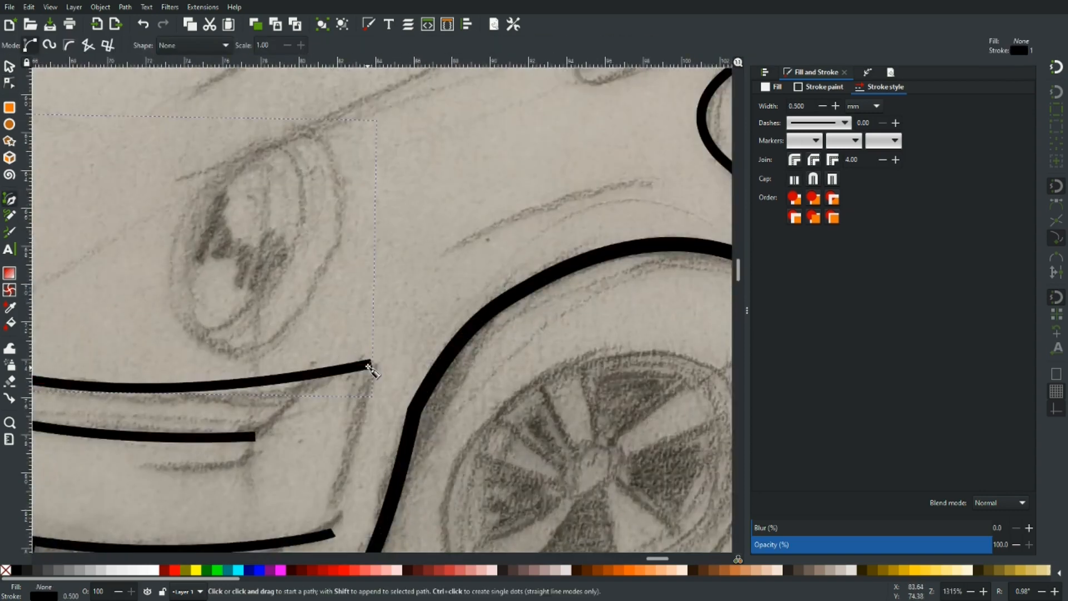
# Draw the front bumper's end edge near the wheel arch, joining its upper and lower lines, and bend it slightly outward
pyautogui.click(369, 366)
pyautogui.scroll(-4, 368, 366)
pyautogui.click(334, 443)
pyautogui.press('n')
pyautogui.moveTo(354, 362); pyautogui.dragTo(364, 363)
# Draw a short diagonal line from the end of the bumper's middle line up to its top edge and curve it slightly
pyautogui.press('b')
pyautogui.click(254, 348)
pyautogui.click(313, 284)
pyautogui.press('Return')
pyautogui.scroll(3, 287, 319)
pyautogui.click(836, 106)
pyautogui.press('n')
pyautogui.moveTo(289, 319); pyautogui.dragTo(300, 329)
# Set the side mirror outline's stroke width to 0.5 mm
pyautogui.scroll(-7, 264, 402)
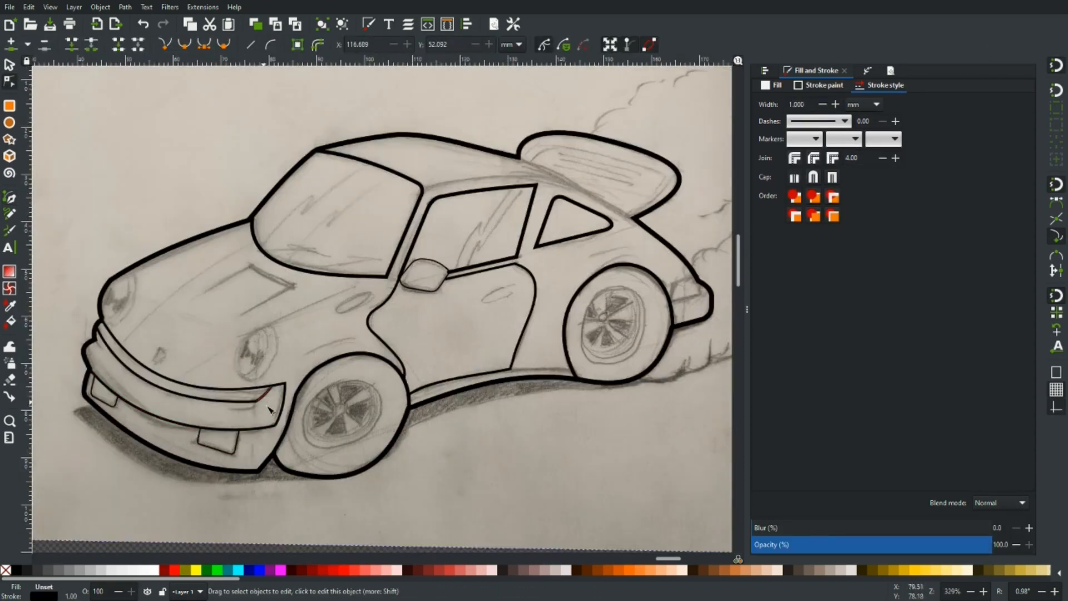
pyautogui.press('s')
pyautogui.click(446, 282)
pyautogui.doubleClick(797, 104)
pyautogui.write('0.5b')
# Draw the hood's far crease line up to the windshield's lower edge and bend it along the pencil line
pyautogui.scroll(4, 123, 349)
pyautogui.click(123, 349)
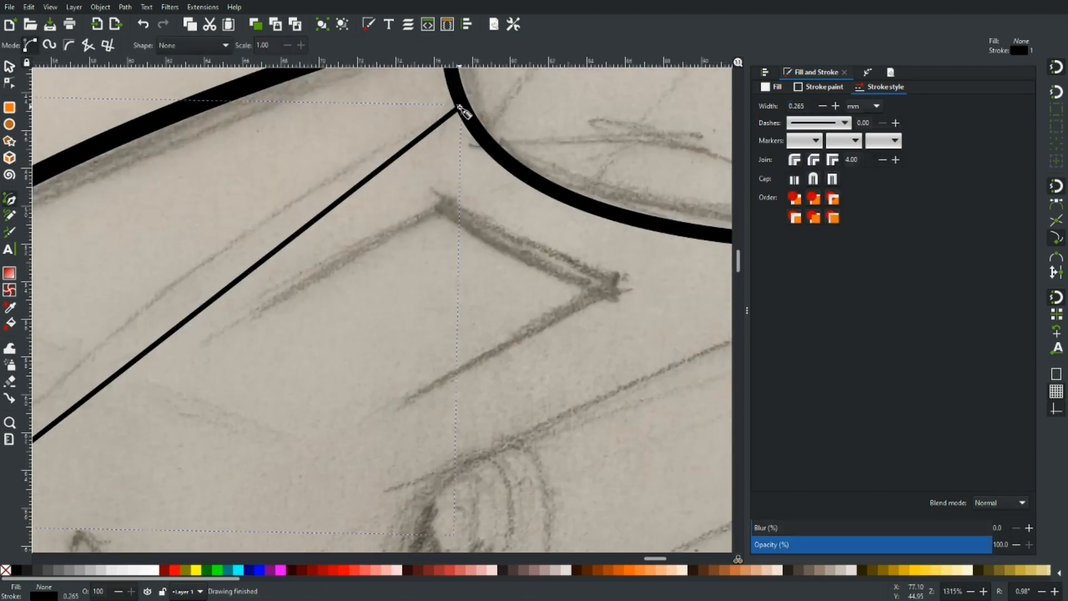
pyautogui.click(465, 110)
pyautogui.press('n')
pyautogui.moveTo(310, 307); pyautogui.dragTo(301, 293)
# Draw the rear spoiler's inner panel outline with straight segments, starting and ending on the car's rear roof line
pyautogui.scroll(-2, 304, 306)
pyautogui.press('b')
pyautogui.scroll(4, 660, 203)
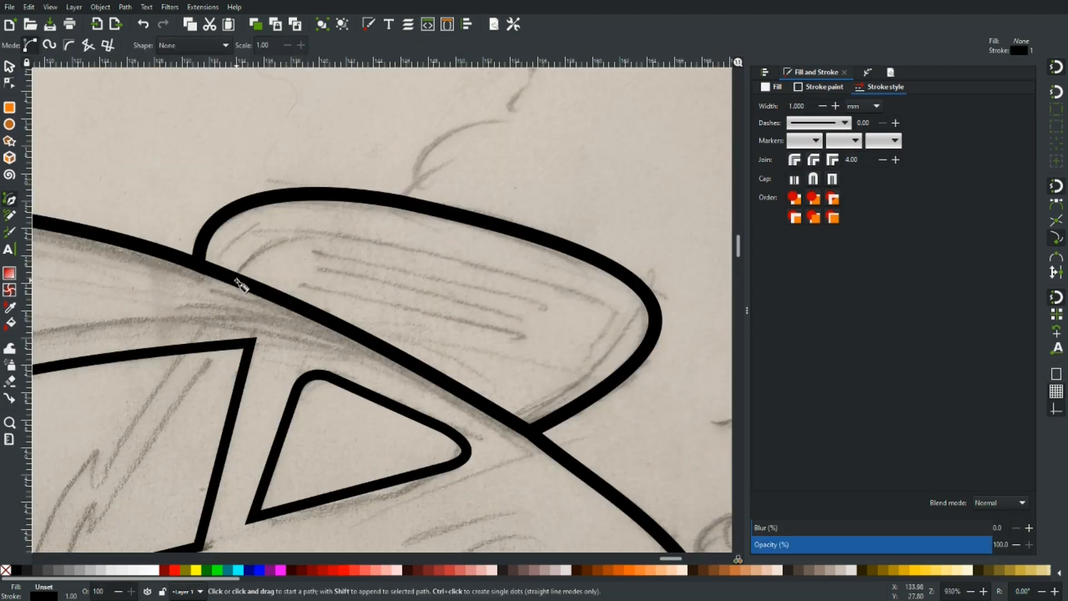
pyautogui.click(237, 280)
pyautogui.click(338, 238)
pyautogui.click(576, 291)
pyautogui.click(313, 314)
pyautogui.click(236, 280)
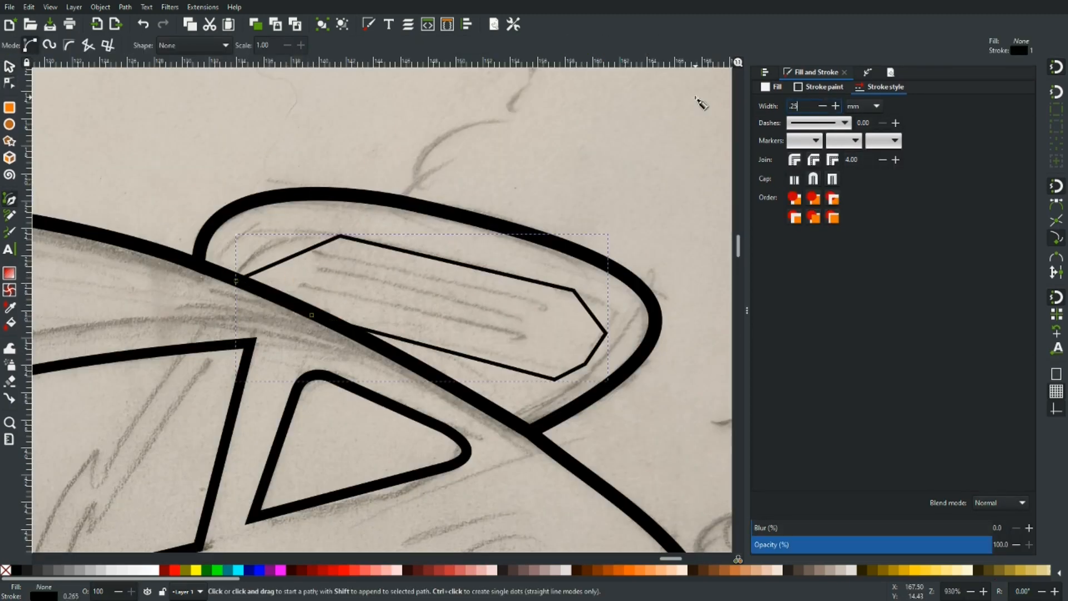
pyautogui.press('n')
# Curve the spoiler panel outline's corners, then resize and shift the outline to sit evenly inside the spoiler
pyautogui.scroll(-3, 579, 381)
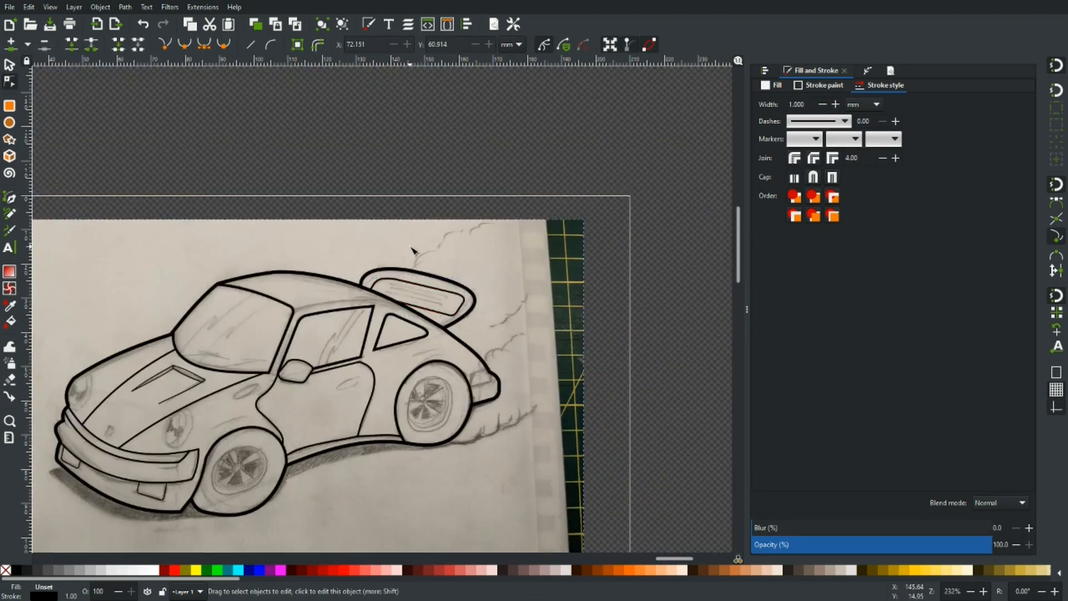
pyautogui.scroll(3, 579, 378)
pyautogui.moveTo(310, 303); pyautogui.dragTo(300, 295)
pyautogui.click(10, 65)
pyautogui.moveTo(617, 214); pyautogui.dragTo(622, 221)
pyautogui.moveTo(532, 273); pyautogui.dragTo(528, 268)
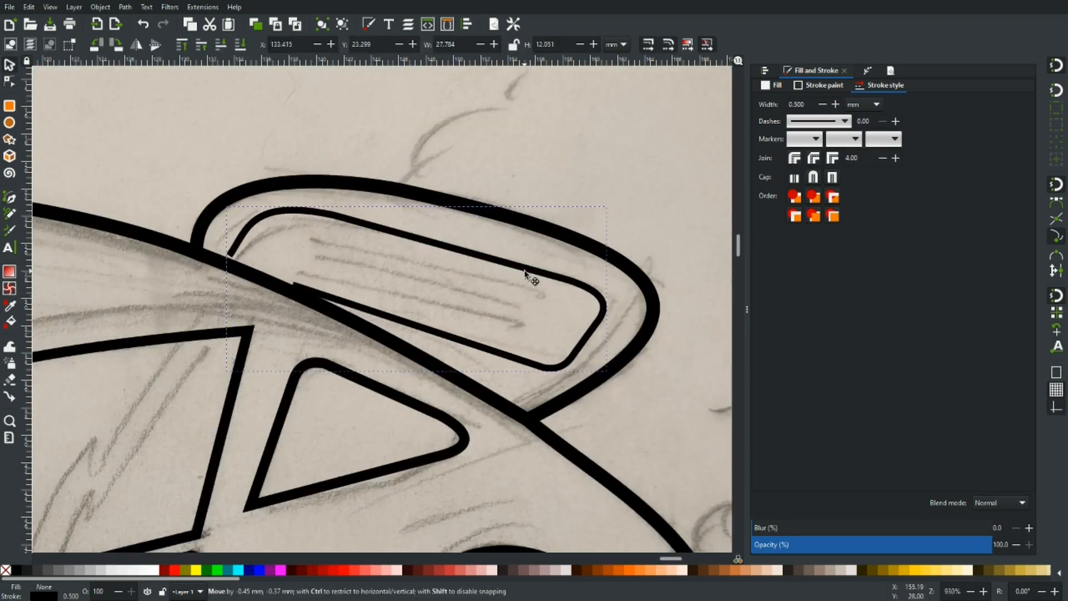
# Move the spoiler panel outline's lower end node onto the roof line and bend its long upper and lower edges slightly
pyautogui.click(9, 82)
pyautogui.moveTo(295, 286); pyautogui.dragTo(290, 287)
pyautogui.press('Escape')
pyautogui.press('Escape')
pyautogui.click(450, 245)
pyautogui.moveTo(450, 246); pyautogui.dragTo(451, 240)
pyautogui.moveTo(419, 328); pyautogui.dragTo(420, 331)
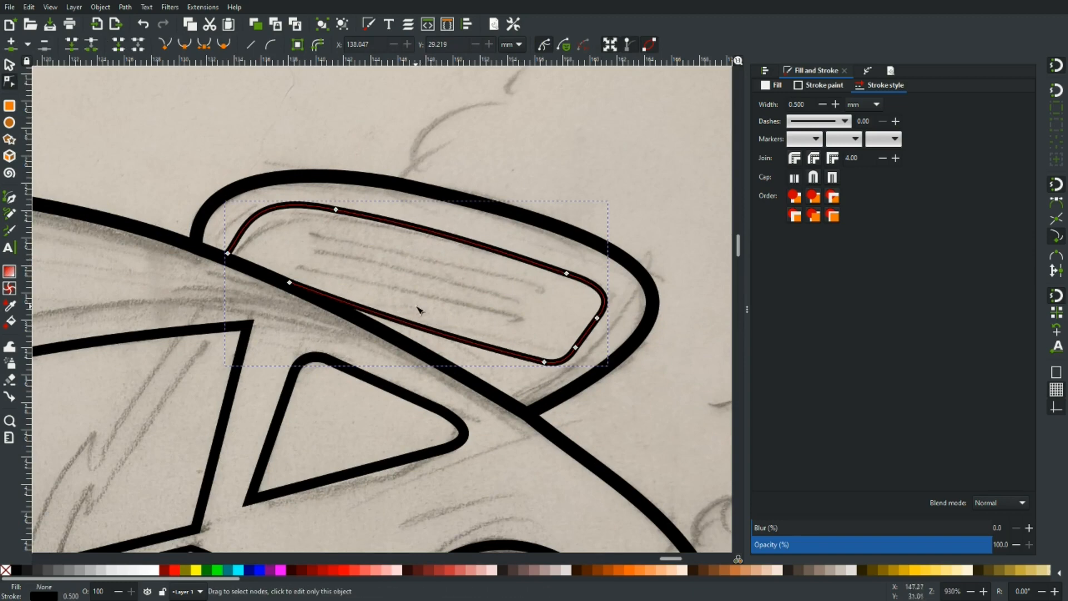
# Draw a thin straight slat line across the spoiler panel and duplicate it to form parallel slats below it
pyautogui.press('b')
pyautogui.click(310, 236)
pyautogui.doubleClick(539, 292)
pyautogui.click(9, 67)
pyautogui.hotkey('ctrl', 'd')
pyautogui.moveTo(401, 258); pyautogui.dragTo(371, 286)
pyautogui.hotkey('ctrl', 'd')
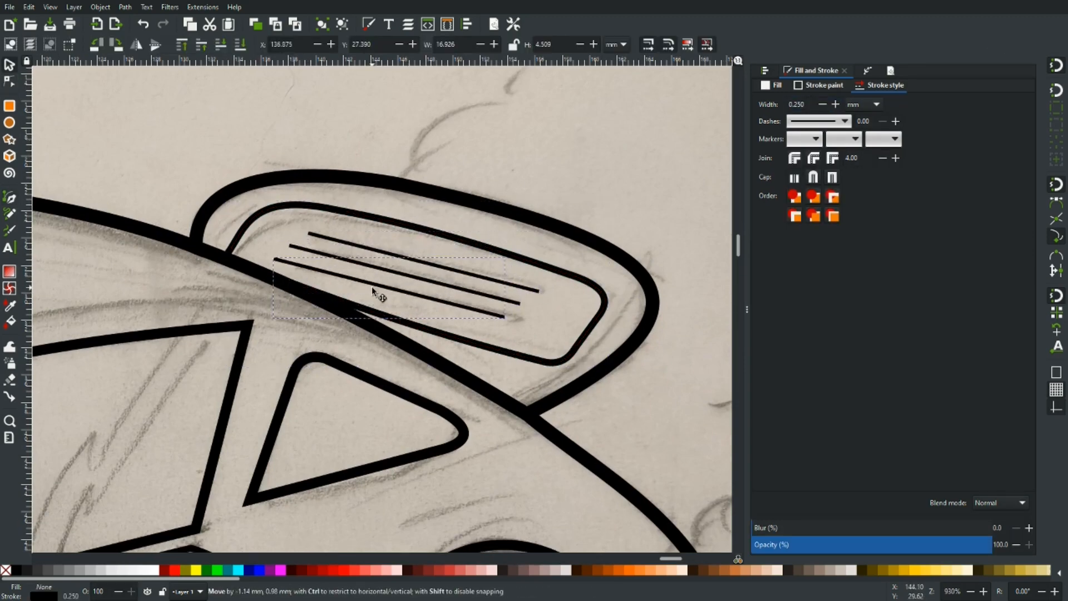
# Bend the spoiler's slat lines slightly to follow the panel's curvature
pyautogui.click(9, 82)
pyautogui.moveTo(425, 263); pyautogui.dragTo(426, 257)
pyautogui.moveTo(388, 289); pyautogui.dragTo(387, 294)
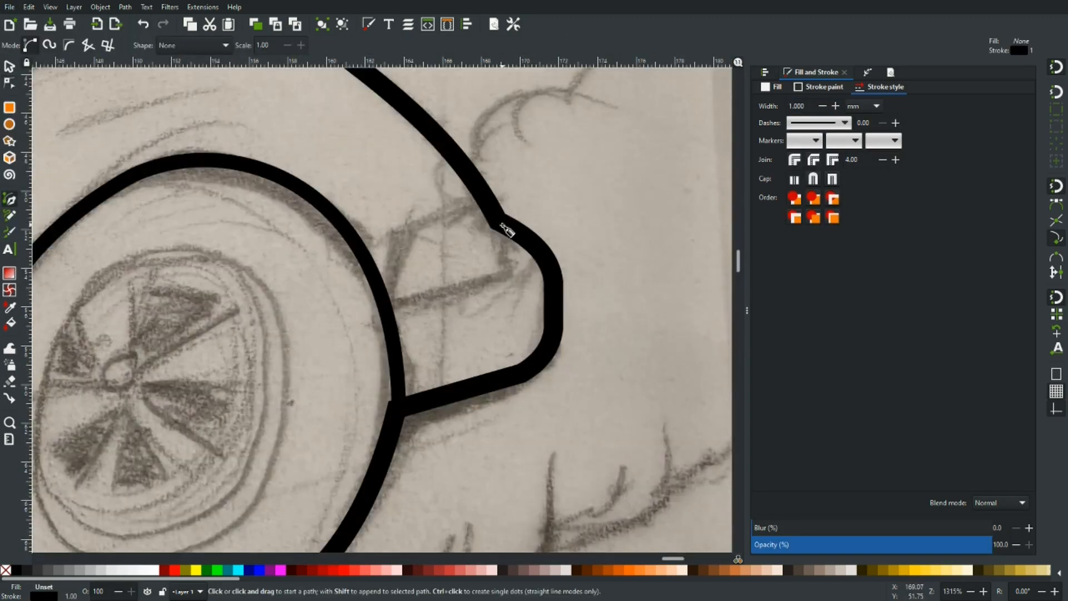
# Draw the tail light's outline between the rear wheel arch and the corner of the rear bumper
pyautogui.click(388, 303)
pyautogui.click(399, 233)
pyautogui.click(483, 199)
pyautogui.click(498, 221)
pyautogui.press('n')
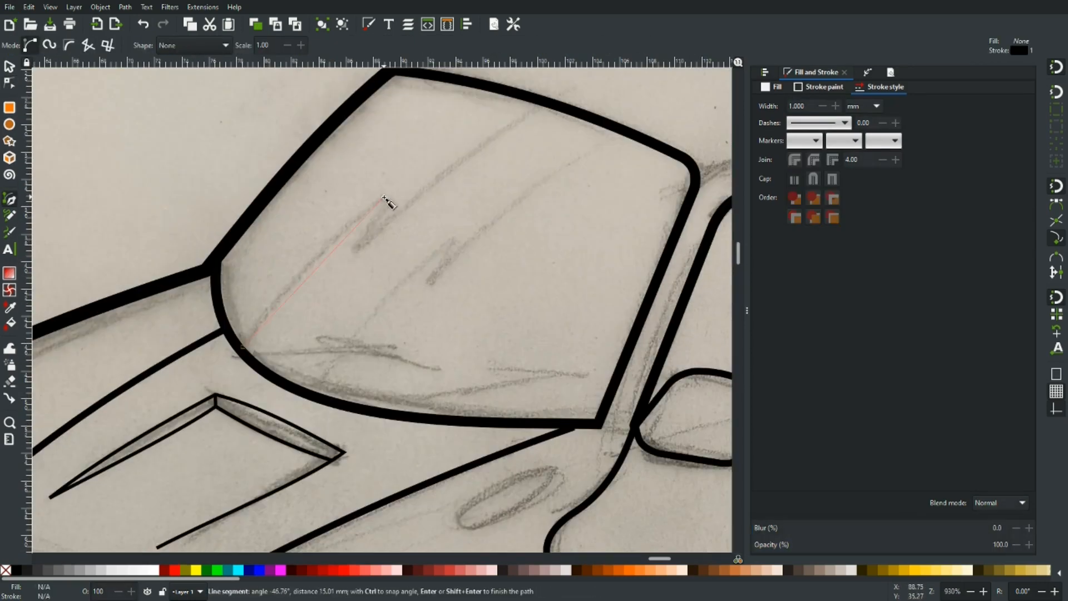
# Draw a zigzag reflection line across the windshield between its lower and upper edges and bend its two long strokes
pyautogui.click(243, 344)
pyautogui.click(359, 246)
pyautogui.click(383, 195)
pyautogui.click(542, 100)
pyautogui.press('n')
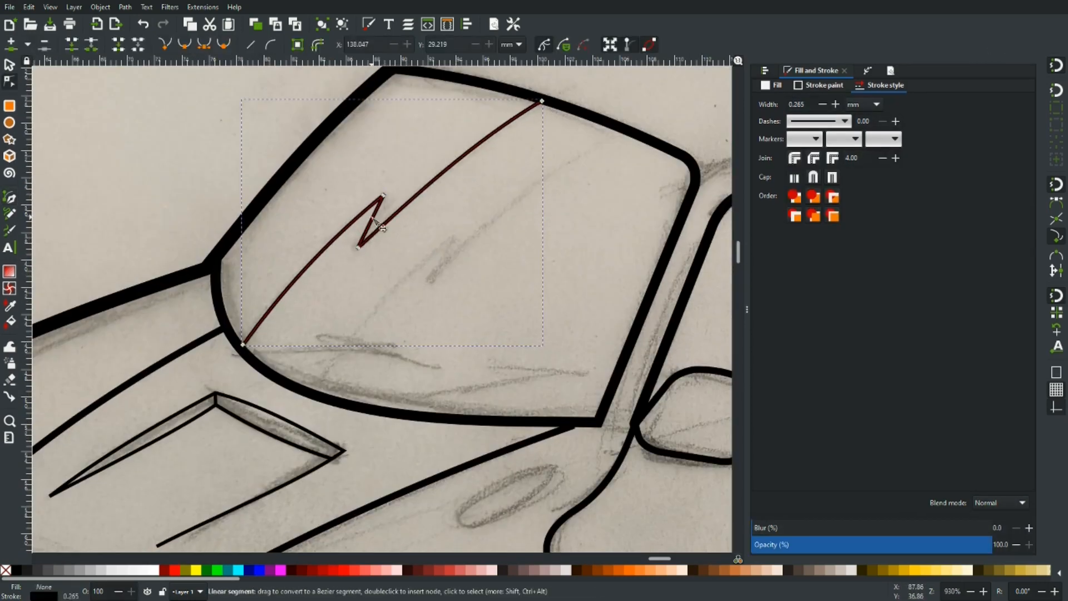
# Duplicate the windshield reflection line and place the copy over the second pencil reflection, scaling it to fit
pyautogui.press('s')
pyautogui.hotkey('ctrl', 'd')
pyautogui.moveTo(391, 221); pyautogui.dragTo(457, 262)
pyautogui.moveTo(612, 138); pyautogui.dragTo(623, 126)
pyautogui.click(549, 250)
pyautogui.scroll(-3, 550, 248)
pyautogui.scroll(2, 548, 261)
pyautogui.click(440, 298)
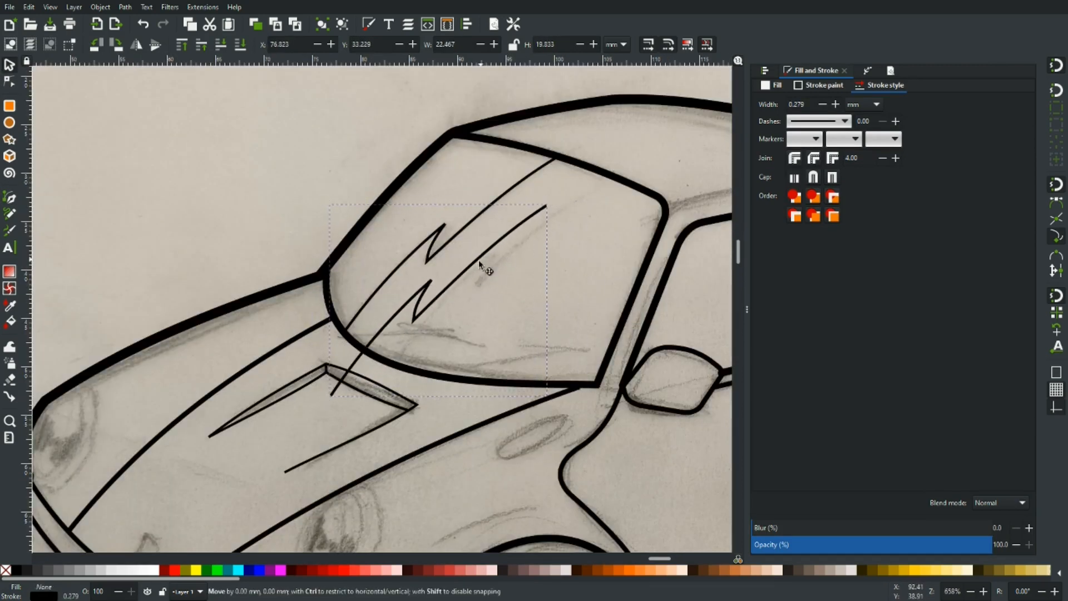
# Move the second reflection line's end nodes onto the windshield's lower and upper edges and adjust its bends
pyautogui.press('n')
pyautogui.moveTo(320, 399); pyautogui.dragTo(360, 348)
pyautogui.moveTo(534, 210); pyautogui.dragTo(593, 171)
pyautogui.scroll(4, 379, 300)
pyautogui.click(306, 492)
pyautogui.moveTo(398, 363); pyautogui.dragTo(446, 330)
pyautogui.scroll(-3, 448, 334)
pyautogui.scroll(2, 485, 329)
pyautogui.scroll(-4, 479, 313)
pyautogui.click(456, 279)
# Draw two zigzag reflection lines across the side door window, following the pencil marks
pyautogui.press('b')
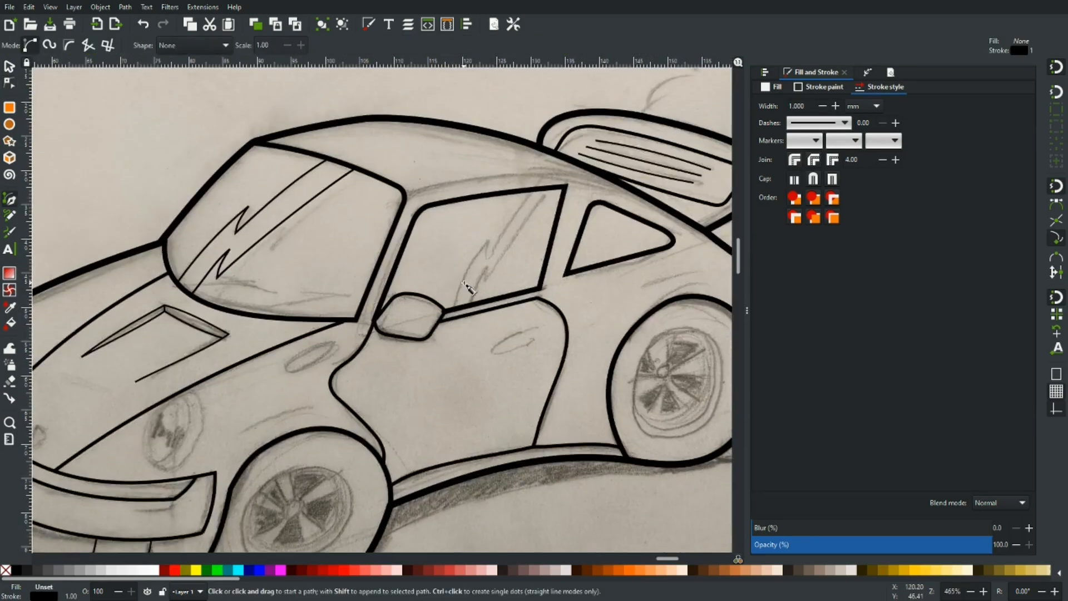
pyautogui.scroll(3, 460, 279)
pyautogui.click(438, 363)
pyautogui.click(539, 169)
pyautogui.click(540, 220)
pyautogui.click(593, 132)
pyautogui.click(416, 456)
pyautogui.click(460, 352)
pyautogui.click(640, 125)
# Bend the side window's reflection lines slightly to match the sketch
pyautogui.press('n')
pyautogui.moveTo(421, 360); pyautogui.dragTo(411, 356)
pyautogui.moveTo(435, 409); pyautogui.dragTo(432, 408)
pyautogui.scroll(-5, 537, 329)
pyautogui.click(10, 7)
pyautogui.click(24, 91)
# Draw a short line above the front wheel arch and bend it upward along the pencil line
pyautogui.press('b')
pyautogui.scroll(4, 413, 272)
pyautogui.click(336, 279)
pyautogui.click(482, 229)
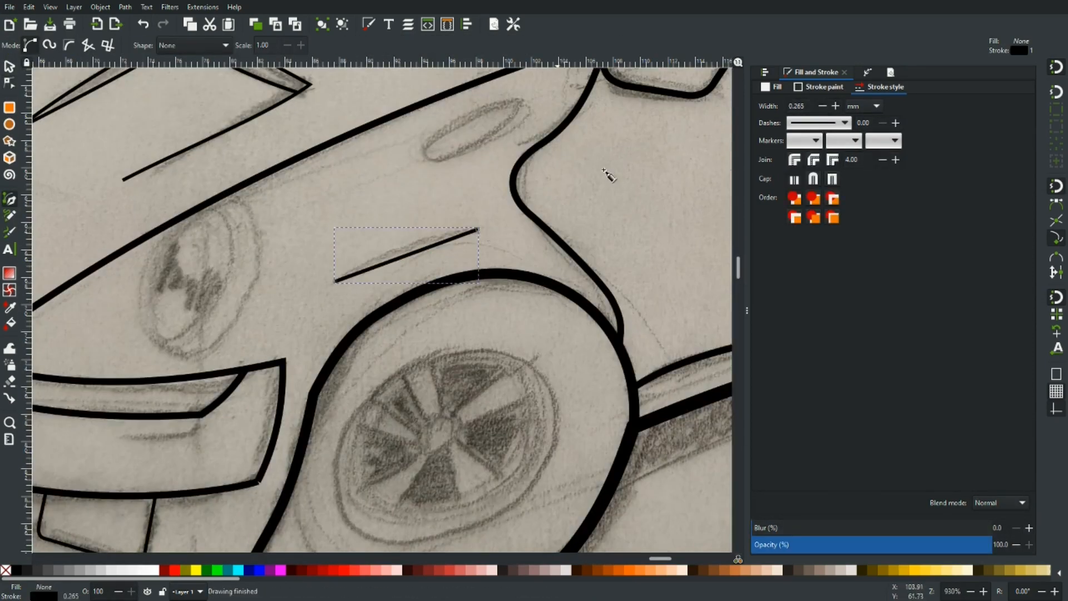
pyautogui.press('n')
pyautogui.moveTo(393, 262); pyautogui.dragTo(386, 247)
# Draw a short thin accent line above the rear wheel arch
pyautogui.scroll(-4, 575, 238)
pyautogui.press('b')
pyautogui.scroll(4, 557, 167)
pyautogui.click(396, 195)
pyautogui.click(557, 139)
pyautogui.press('n')
# Trace the headlight's pencil oval with an ellipse and adjust the shape to fit
pyautogui.press('e')
pyautogui.scroll(5, 227, 177)
pyautogui.press('s')
pyautogui.click(380, 301)
pyautogui.press('n')
pyautogui.moveTo(358, 280); pyautogui.dragTo(373, 256)
# Reshape the far headlight's outer ring, adding a node and moving its upper end to meet the car outline
pyautogui.scroll(4, 356, 255)
pyautogui.moveTo(331, 272); pyautogui.dragTo(405, 224)
pyautogui.scroll(-4, 383, 306)
pyautogui.click(417, 289)
pyautogui.doubleClick(418, 290)
pyautogui.moveTo(406, 262); pyautogui.dragTo(389, 274)
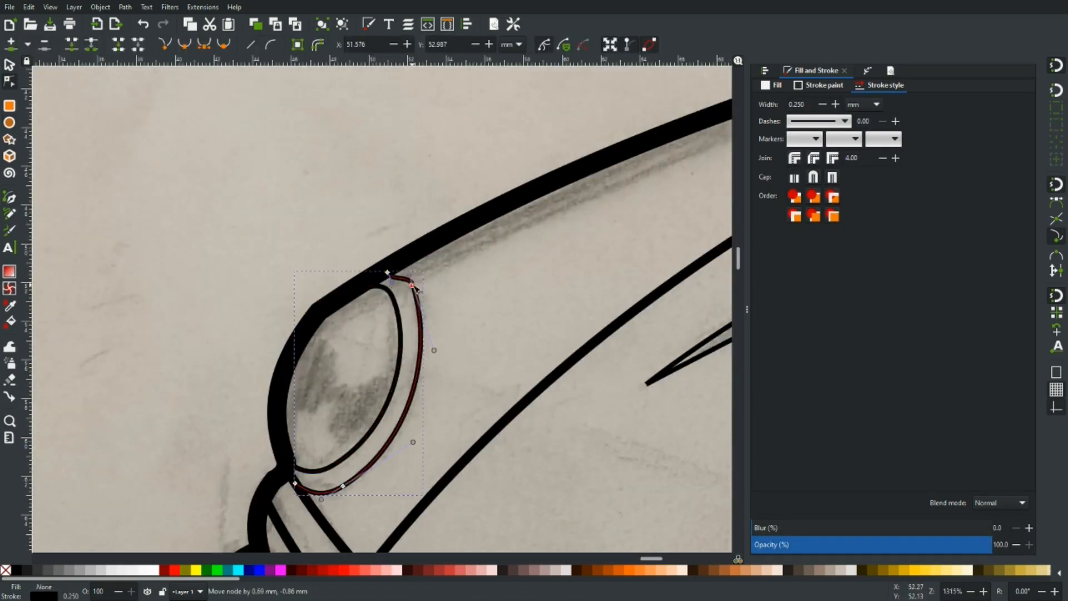
# Fine-tune the nodes of the headlight rings so their curves follow the pencil shapes
pyautogui.scroll(4, 389, 282)
pyautogui.moveTo(430, 243); pyautogui.dragTo(444, 240)
pyautogui.scroll(-1, 457, 188)
pyautogui.click(484, 268)
pyautogui.moveTo(536, 413); pyautogui.dragTo(555, 459)
pyautogui.scroll(-8, 438, 339)
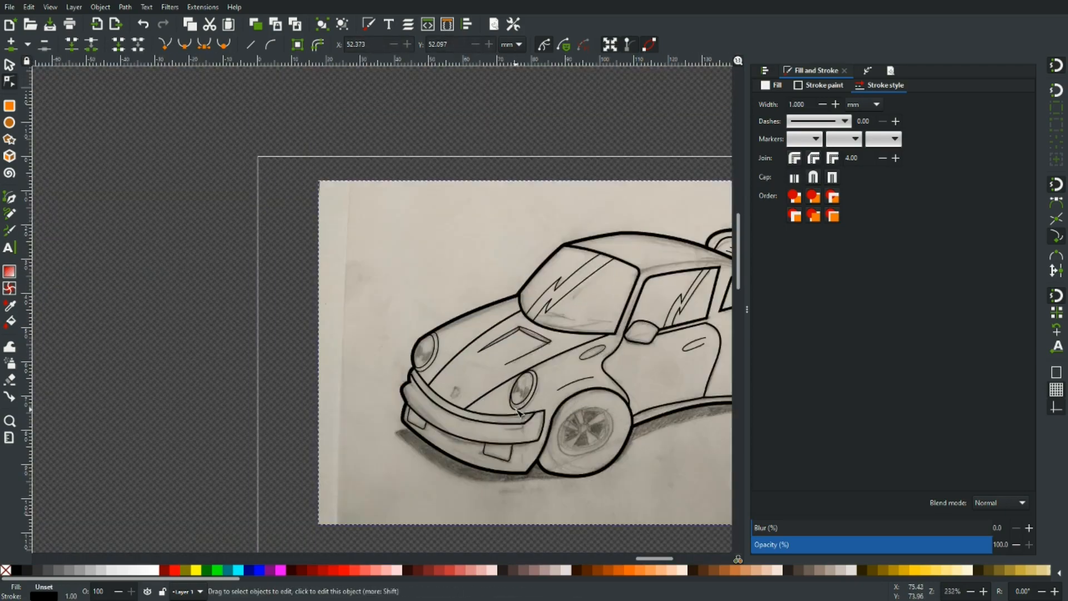
pyautogui.scroll(7, 437, 339)
pyautogui.keyDown('shift'); pyautogui.click(407, 308); pyautogui.keyUp('shift')
pyautogui.moveTo(408, 308); pyautogui.dragTo(399, 321)
pyautogui.scroll(-8, 404, 341)
pyautogui.click(324, 310)
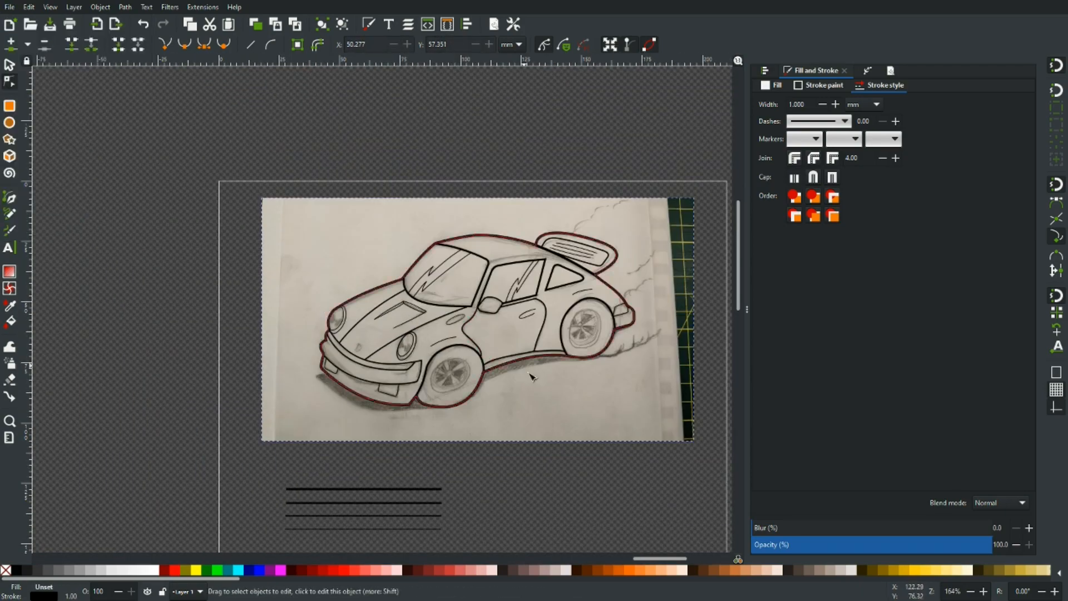
# Draw the ground shadow's outline from the front bumper's far corner, below the bumper, to the bottom of the front wheel
pyautogui.press('b')
pyautogui.scroll(5, 353, 409)
pyautogui.click(196, 222)
pyautogui.click(148, 248)
pyautogui.click(364, 401)
pyautogui.scroll(-2, 365, 401)
pyautogui.scroll(2, 607, 418)
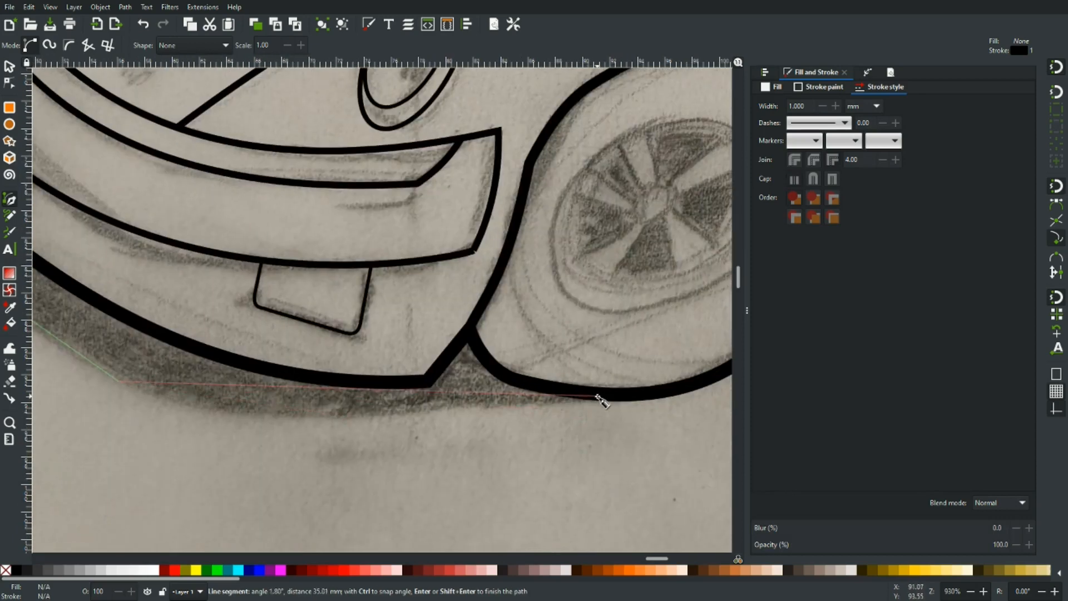
pyautogui.click(597, 396)
# Bend the front shadow outline's lower edge downward and curve its far corner along the sketched shading
pyautogui.press('n')
pyautogui.moveTo(370, 390); pyautogui.dragTo(378, 416)
pyautogui.scroll(-3, 368, 362)
pyautogui.scroll(5, 198, 286)
pyautogui.moveTo(250, 261); pyautogui.dragTo(214, 258)
pyautogui.click(146, 350)
pyautogui.scroll(-4, 146, 351)
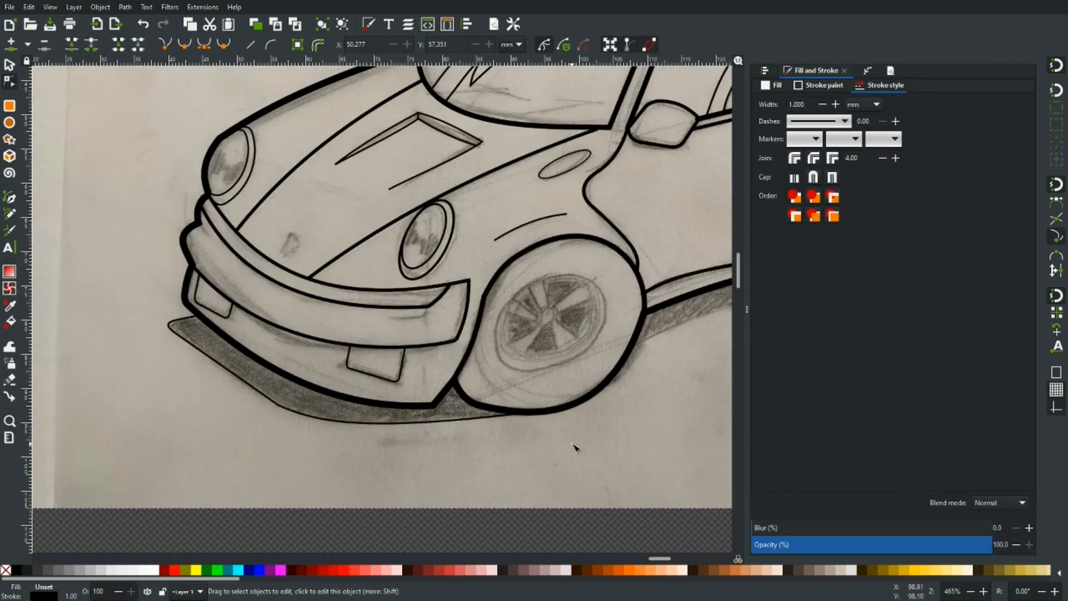
# Draw a multi-segment line for the side shadow from the front wheel, under the rear wheel and through the dust behind it
pyautogui.moveTo(578, 434); pyautogui.dragTo(534, 432)
pyautogui.moveTo(606, 425); pyautogui.dragTo(575, 415)
pyautogui.press('b')
pyautogui.scroll(3, 565, 345)
pyautogui.click(561, 336)
pyautogui.moveTo(653, 317); pyautogui.dragTo(282, 307)
pyautogui.click(606, 243)
pyautogui.click(426, 312)
pyautogui.click(520, 271)
pyautogui.click(623, 215)
pyautogui.doubleClick(458, 289)
# Shape the side shadow line along the pencil shading and add a node just below the rear wheel
pyautogui.press('n')
pyautogui.scroll(-3, 458, 289)
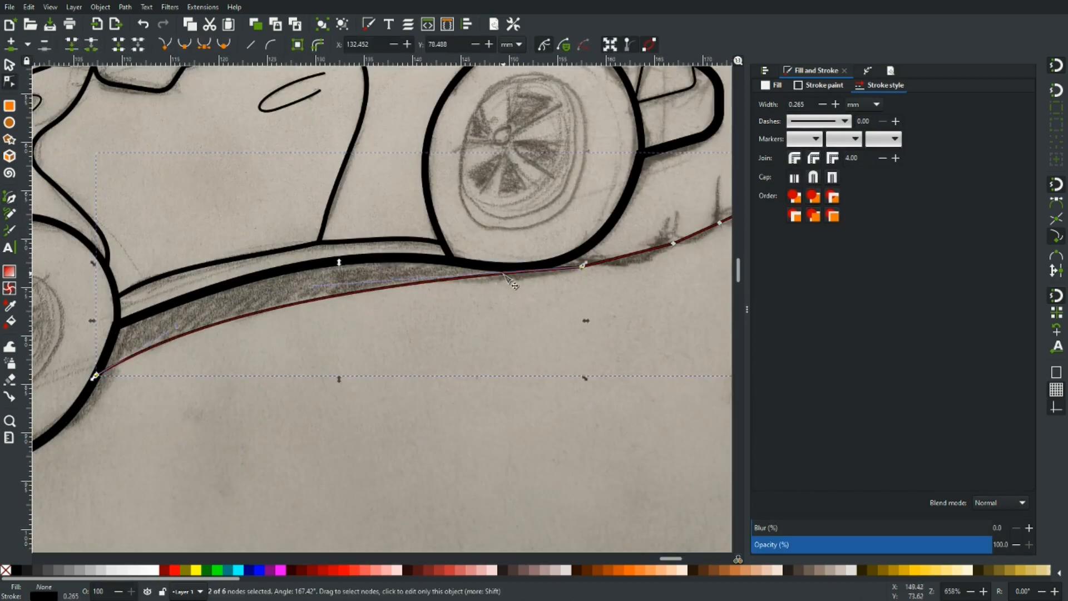
pyautogui.doubleClick(504, 273)
pyautogui.scroll(2, 504, 273)
pyautogui.scroll(-5, 419, 364)
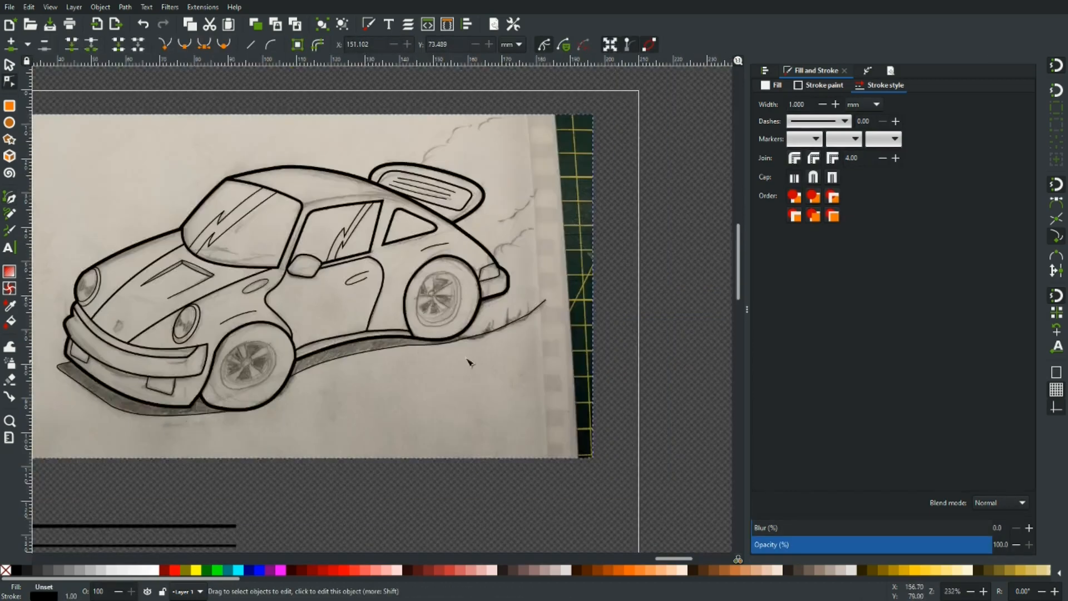
# Bend the line segments behind the rear wheel downward into scalloped dust-cloud curves
pyautogui.scroll(6, 493, 332)
pyautogui.moveTo(133, 391); pyautogui.dragTo(153, 407)
pyautogui.moveTo(461, 337); pyautogui.dragTo(467, 352)
pyautogui.moveTo(467, 351); pyautogui.dragTo(200, 447)
pyautogui.moveTo(374, 372); pyautogui.dragTo(391, 386)
pyautogui.moveTo(521, 303); pyautogui.dragTo(543, 327)
pyautogui.moveTo(542, 327); pyautogui.dragTo(338, 426)
pyautogui.moveTo(464, 309); pyautogui.dragTo(486, 334)
pyautogui.scroll(-5, 462, 406)
pyautogui.press('Escape')
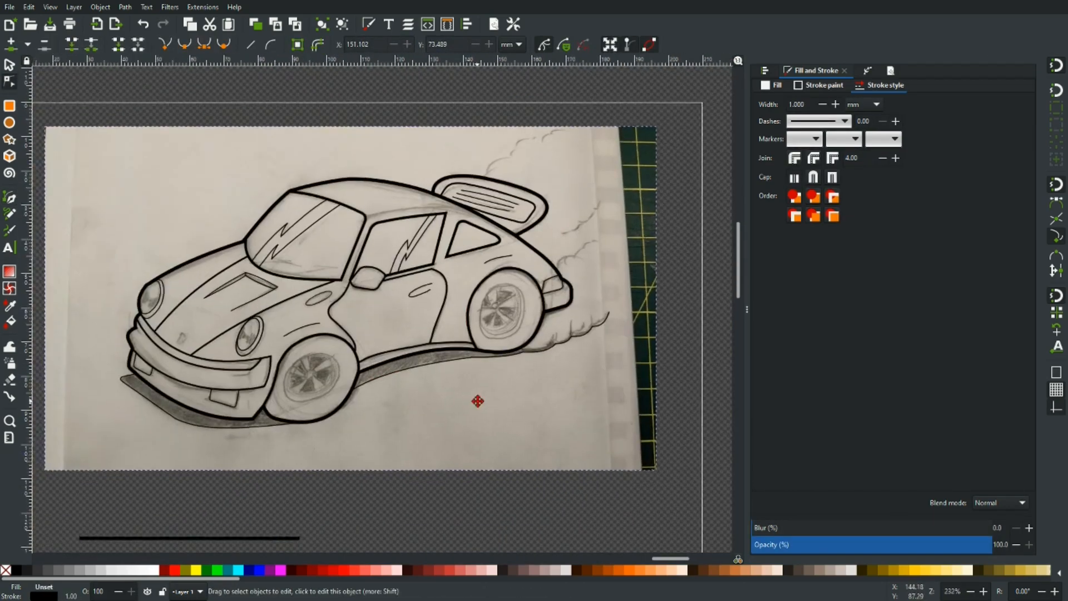
# Draw a spiky multi-segment line along the dust's upper edge, from its far tip back to the rear wheel
pyautogui.scroll(5, 607, 328)
pyautogui.press('b')
pyautogui.click(456, 360)
pyautogui.click(297, 488)
pyautogui.click(163, 527)
pyautogui.click(157, 423)
pyautogui.moveTo(157, 424); pyautogui.dragTo(380, 236)
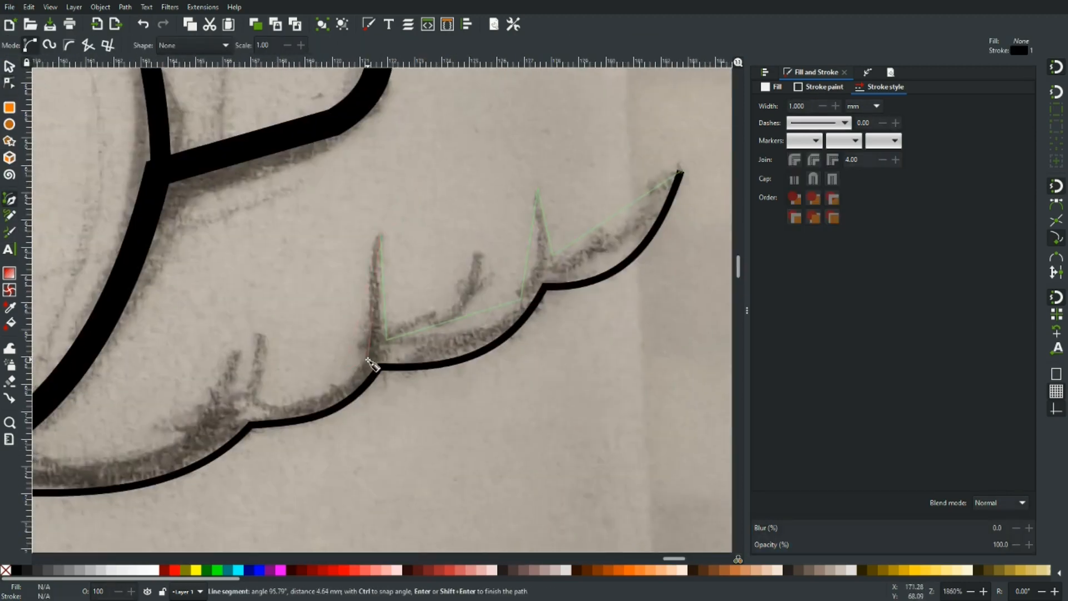
pyautogui.click(240, 336)
pyautogui.moveTo(239, 336); pyautogui.dragTo(543, 204)
pyautogui.click(290, 325)
pyautogui.press('Return')
# Bend the upper dust line's segment beside the rear wheel to follow the pencil shading
pyautogui.press('n')
pyautogui.moveTo(455, 246); pyautogui.dragTo(467, 313)
pyautogui.click(290, 324)
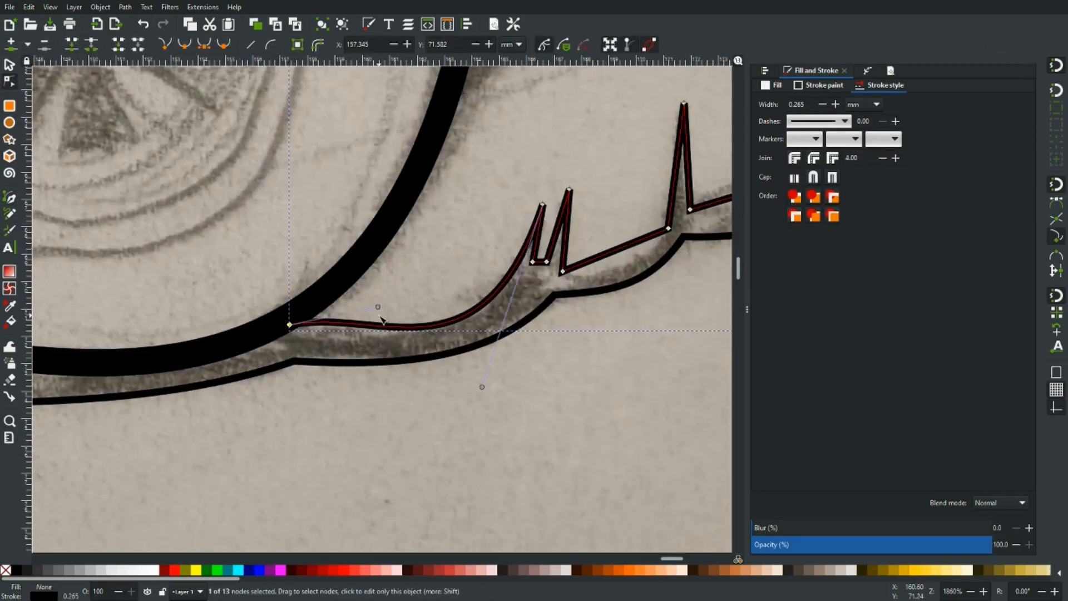
# Curve both sides of the dust line's farthest spike and bend the end segment down along the pencil shading
pyautogui.scroll(3, 551, 243)
pyautogui.hscroll(10, 573, 248)
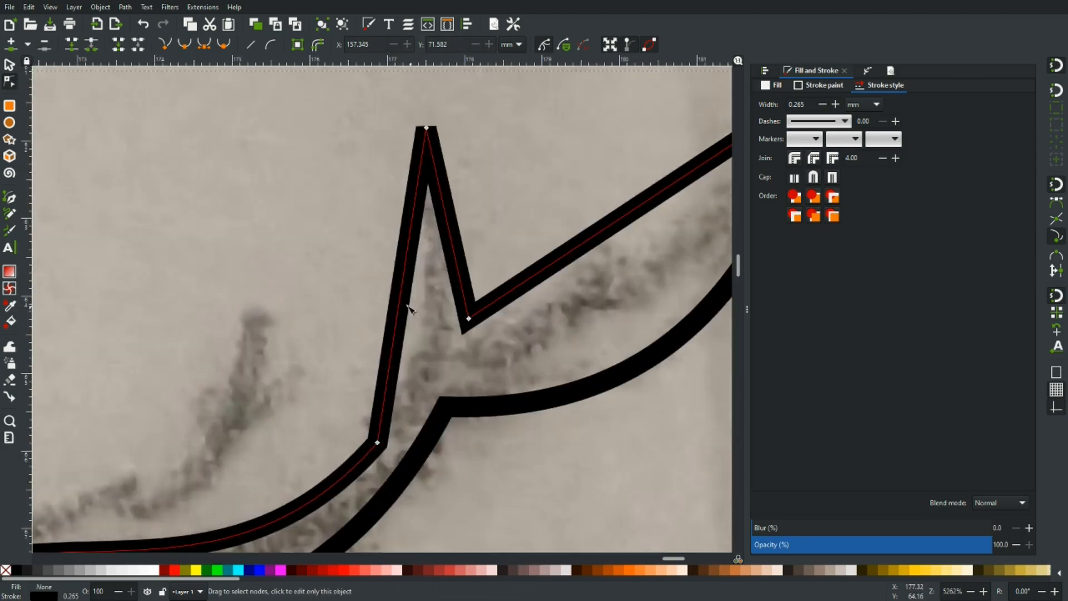
pyautogui.moveTo(401, 289); pyautogui.dragTo(430, 290)
pyautogui.moveTo(448, 226); pyautogui.dragTo(468, 222)
pyautogui.hscroll(5, 634, 221)
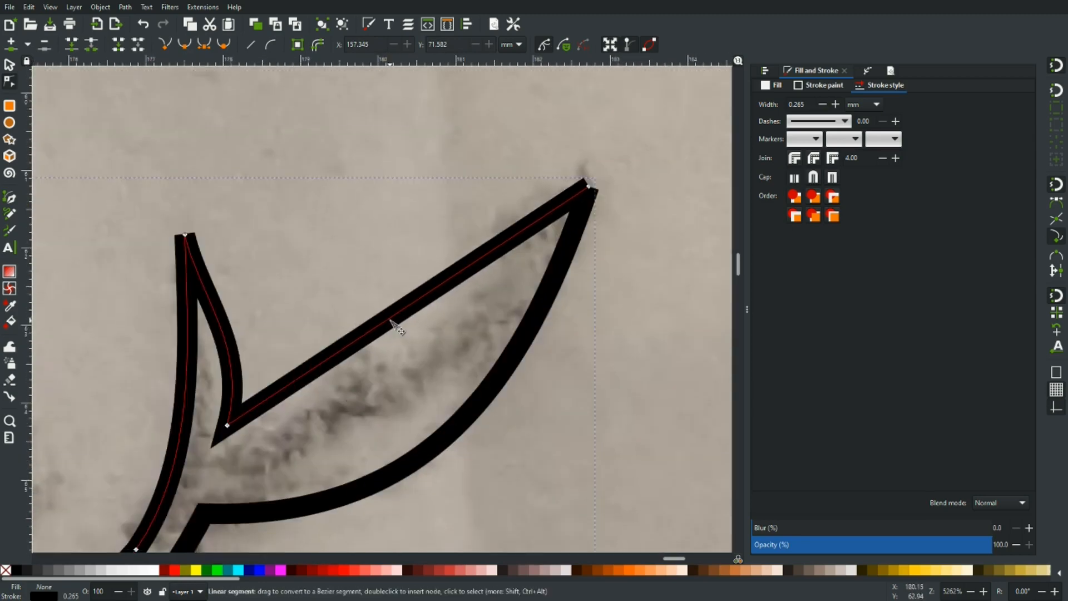
pyautogui.moveTo(393, 327); pyautogui.dragTo(425, 356)
pyautogui.click(633, 348)
pyautogui.scroll(-9, 633, 348)
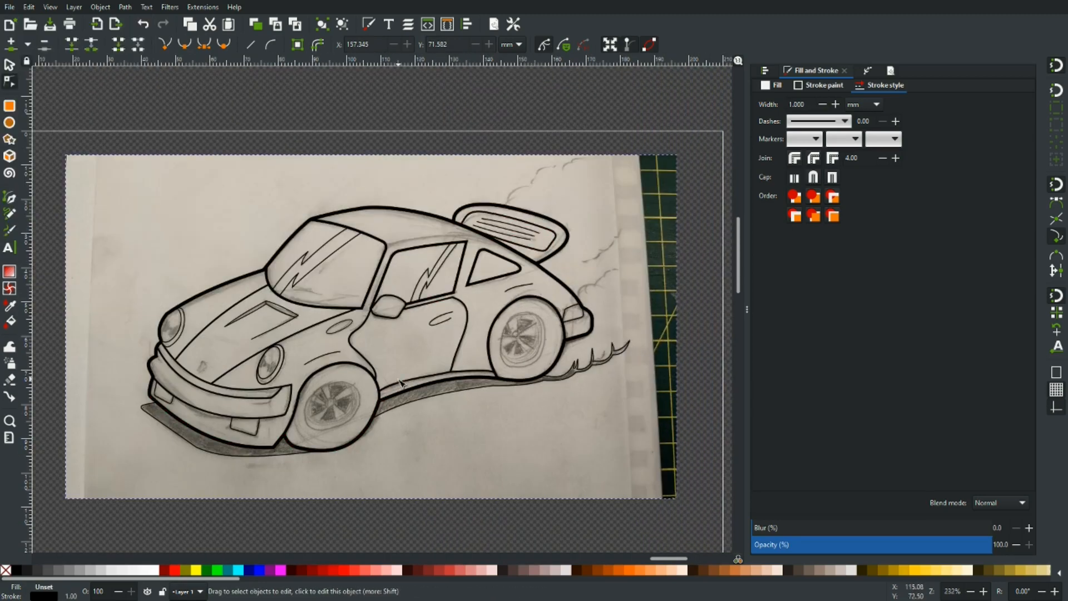
pyautogui.scroll(5, 543, 334)
pyautogui.click(337, 358)
pyautogui.moveTo(338, 358); pyautogui.dragTo(239, 326)
pyautogui.moveTo(427, 433); pyautogui.dragTo(450, 460)
pyautogui.moveTo(451, 316); pyautogui.dragTo(523, 247)
pyautogui.press('s')
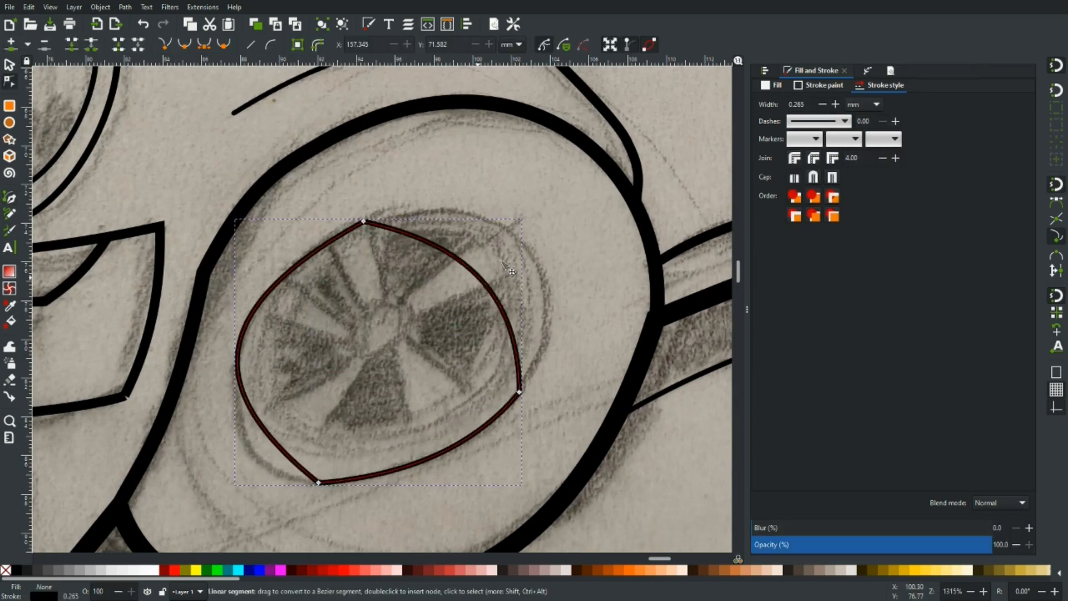
pyautogui.press('Delete')
# Draw an ellipse over the front wheel's rim and set its stroke width to 0.5 mm
pyautogui.press('e')
pyautogui.moveTo(258, 263); pyautogui.dragTo(521, 463)
pyautogui.press('s')
pyautogui.moveTo(807, 104); pyautogui.dragTo(746, 111)
pyautogui.write('0.5')
pyautogui.press('Return')
# Rotate and scale the rim ellipse to fit the sketched front rim, keeping a 0.5 mm stroke
pyautogui.moveTo(528, 255)
pyautogui.mouseDown()
pyautogui.moveTo(442, 198)
pyautogui.moveTo(563, 198)
pyautogui.moveTo(502, 265)
pyautogui.mouseUp()
pyautogui.click(480, 268)
pyautogui.moveTo(529, 217); pyautogui.dragTo(560, 196)
pyautogui.scroll(-3, 582, 285)
pyautogui.scroll(3, 534, 311)
pyautogui.moveTo(807, 105); pyautogui.dragTo(751, 105)
pyautogui.write('0.5')
pyautogui.press('Return')
# Duplicate the front rim ellipse, set the copy's stroke to 0.25 mm, and fit it just inside the original
pyautogui.click(609, 212)
pyautogui.click(617, 198)
pyautogui.hotkey('ctrl', 'd')
pyautogui.write('0.25')
pyautogui.press('Return')
pyautogui.moveTo(642, 146); pyautogui.dragTo(629, 160)
pyautogui.moveTo(580, 196); pyautogui.dragTo(585, 189)
# Duplicate both front rim ellipses, move the copies onto the rear wheel, and fit them to the sketched rim
pyautogui.scroll(-4, 364, 359)
pyautogui.click(484, 385)
pyautogui.scroll(3, 393, 367)
pyautogui.click(463, 207)
pyautogui.keyDown('shift'); pyautogui.click(459, 204); pyautogui.keyUp('shift')
pyautogui.hotkey('ctrl', 'd')
pyautogui.moveTo(461, 206); pyautogui.dragTo(643, 124)
pyautogui.scroll(2, 643, 134)
pyautogui.moveTo(336, 250); pyautogui.dragTo(492, 229)
pyautogui.click(492, 228)
pyautogui.moveTo(498, 189); pyautogui.dragTo(450, 159)
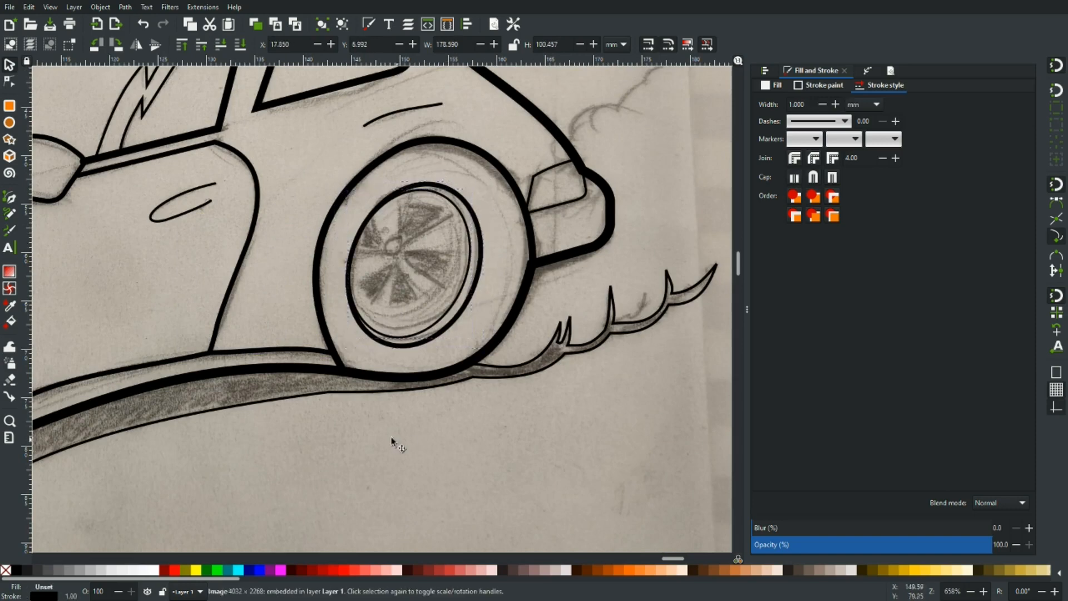
pyautogui.click(401, 436)
# Draw a three-segment line around the dark spoke opening above the front wheel's hub, with a 0.25 mm stroke
pyautogui.scroll(-3, 397, 430)
pyautogui.scroll(2, 402, 366)
pyautogui.scroll(-2, 397, 354)
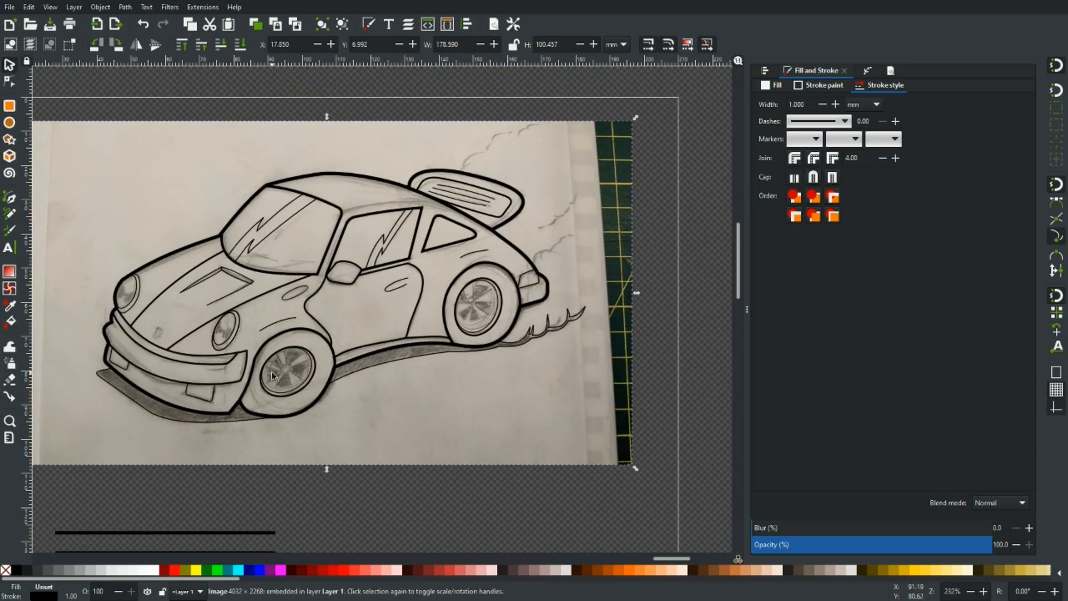
pyautogui.scroll(5, 285, 370)
pyautogui.press('b')
pyautogui.click(271, 256)
pyautogui.click(291, 334)
pyautogui.click(306, 337)
pyautogui.doubleClick(399, 271)
pyautogui.moveTo(808, 105); pyautogui.dragTo(746, 104)
pyautogui.write('0.25')
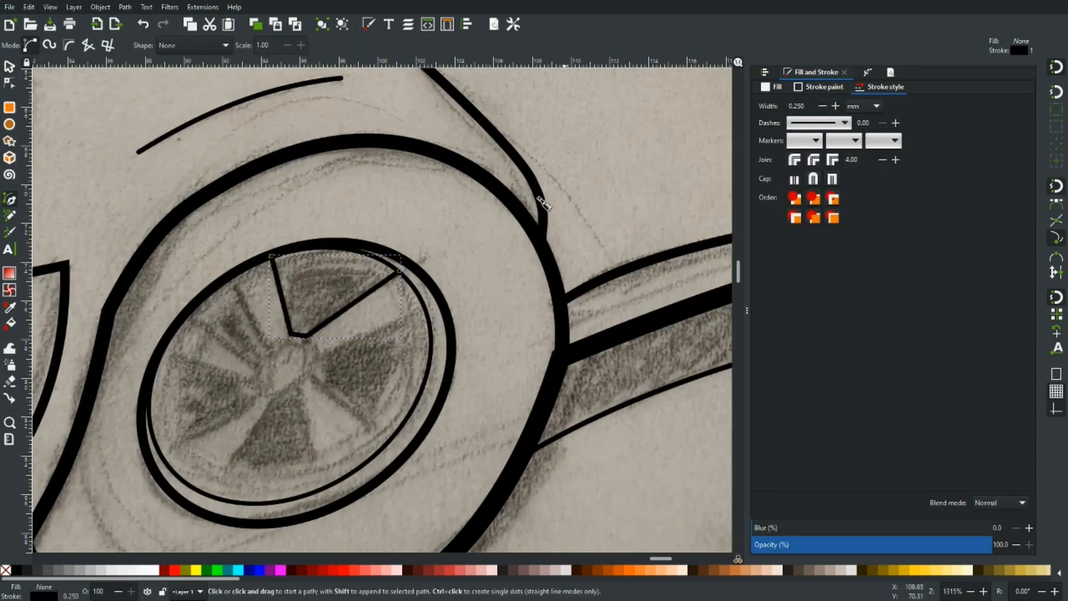
# Bend the upper spoke opening's segments into curves and shift its outer end along the rim
pyautogui.write('n')
pyautogui.moveTo(356, 304); pyautogui.dragTo(351, 297)
pyautogui.moveTo(299, 335); pyautogui.dragTo(298, 331)
pyautogui.moveTo(271, 256); pyautogui.dragTo(288, 255)
# Draw a three-segment line around the front wheel's spoke opening that faces the car's rear
pyautogui.scroll(1, 282, 335)
pyautogui.press('b')
pyautogui.click(483, 291)
pyautogui.click(343, 357)
pyautogui.click(324, 385)
pyautogui.doubleClick(442, 470)
pyautogui.press('n')
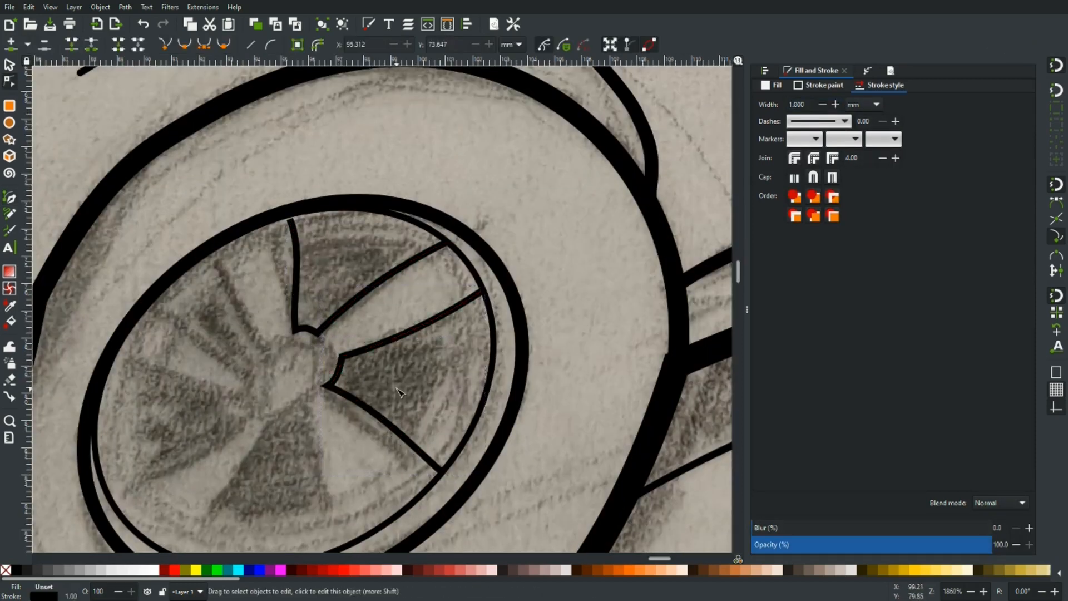
# Outline the spoke opening below the front wheel's hub with a 0.25 mm three-segment line and curve its sides
pyautogui.press('b')
pyautogui.click(389, 490)
pyautogui.click(357, 346)
pyautogui.click(324, 356)
pyautogui.doubleClick(236, 501)
pyautogui.moveTo(809, 105); pyautogui.dragTo(749, 104)
pyautogui.write('0.25n')
pyautogui.moveTo(373, 418); pyautogui.dragTo(367, 419)
pyautogui.moveTo(280, 428); pyautogui.dragTo(286, 430)
# Draw a three-segment line around the front wheel's spoke opening that faces the front bumper
pyautogui.press('b')
pyautogui.click(167, 296)
pyautogui.click(302, 338)
pyautogui.click(310, 357)
pyautogui.doubleClick(160, 441)
pyautogui.press('n')
# Draw a three-segment line around the remaining upper spoke opening of the front wheel and curve it
pyautogui.click(206, 245)
pyautogui.click(299, 318)
pyautogui.click(320, 299)
pyautogui.doubleClick(264, 194)
pyautogui.press('n')
pyautogui.moveTo(253, 278); pyautogui.dragTo(299, 250)
pyautogui.click(261, 330)
# Reshape the inner ends of the spoke openings so they curve around the front wheel's hub
pyautogui.scroll(2, 315, 357)
pyautogui.press('b')
pyautogui.press('n')
pyautogui.moveTo(297, 335); pyautogui.dragTo(287, 333)
pyautogui.moveTo(367, 345); pyautogui.dragTo(369, 355)
pyautogui.click(459, 287)
pyautogui.moveTo(443, 301); pyautogui.dragTo(443, 314)
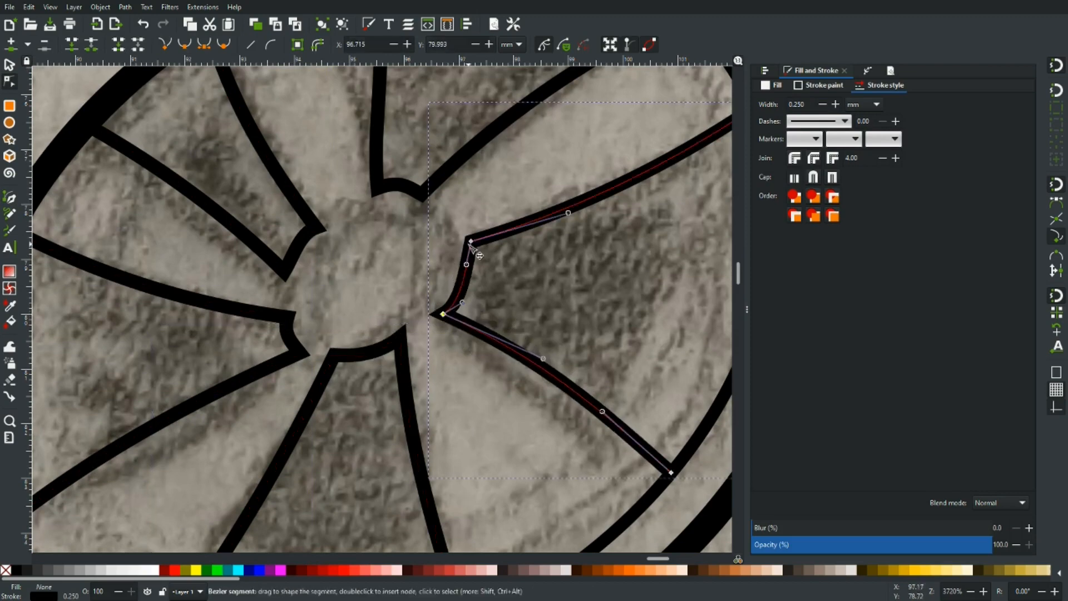
# Draw a jagged multi-segment outline around the pencil shading inside the headlight nearest the front wheel
pyautogui.scroll(-3, 463, 253)
pyautogui.press('b')
pyautogui.click(423, 211)
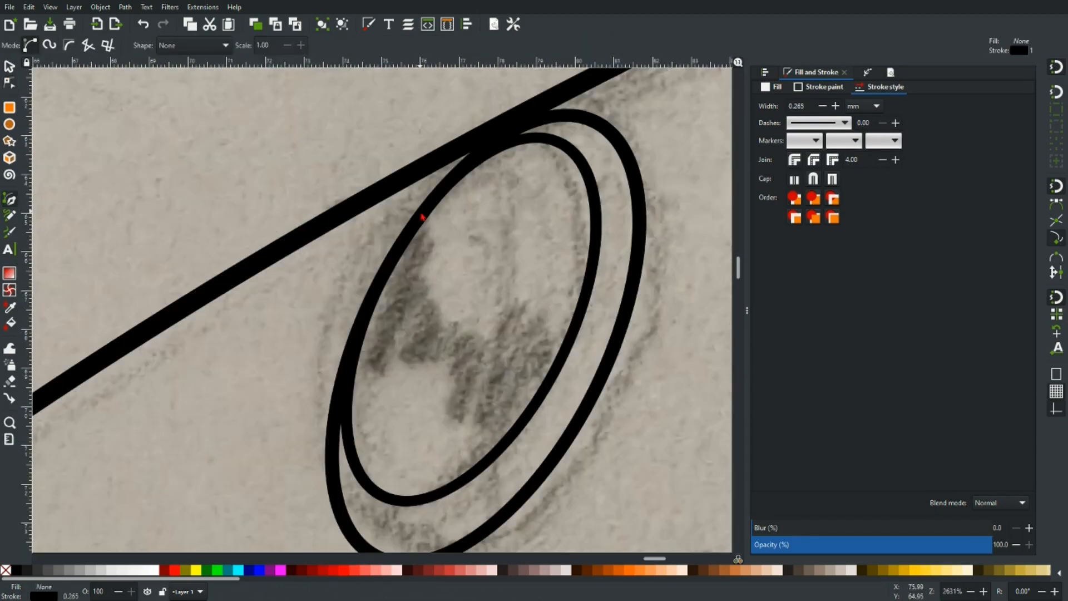
pyautogui.click(428, 250)
pyautogui.click(420, 276)
pyautogui.click(427, 295)
pyautogui.click(439, 324)
pyautogui.click(492, 343)
pyautogui.click(516, 304)
pyautogui.click(582, 291)
pyautogui.click(546, 392)
pyautogui.click(485, 459)
pyautogui.click(460, 425)
pyautogui.click(397, 338)
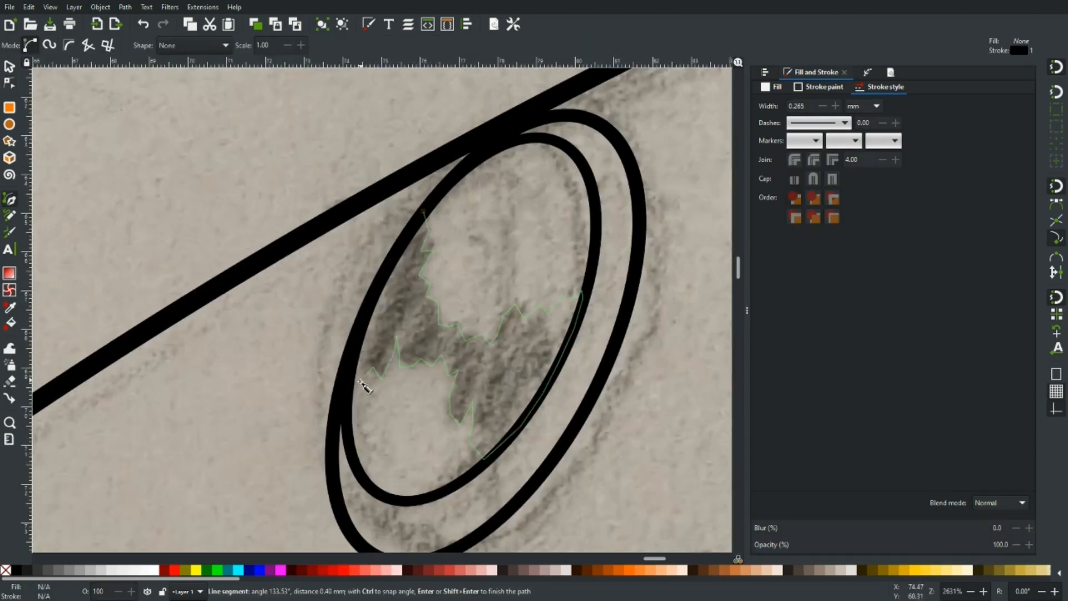
pyautogui.doubleClick(373, 376)
pyautogui.scroll(-6, 309, 297)
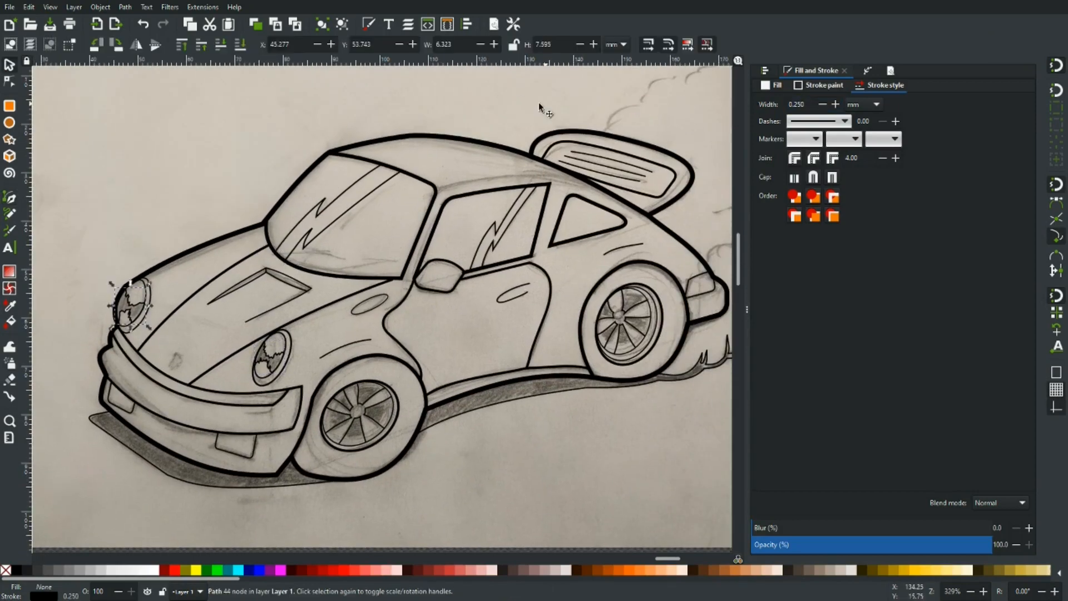
# Draw angular multi-segment lines over the pencil strokes in the windscreen's lower front corner
pyautogui.scroll(4, 287, 253)
pyautogui.press('b')
pyautogui.click(254, 270)
pyautogui.click(454, 256)
pyautogui.click(385, 268)
pyautogui.doubleClick(344, 322)
pyautogui.click(351, 247)
pyautogui.click(415, 252)
pyautogui.doubleClick(517, 287)
# Draw straight lines over the sketched strokes rising from the middle of the windscreen's lower edge
pyautogui.click(439, 347)
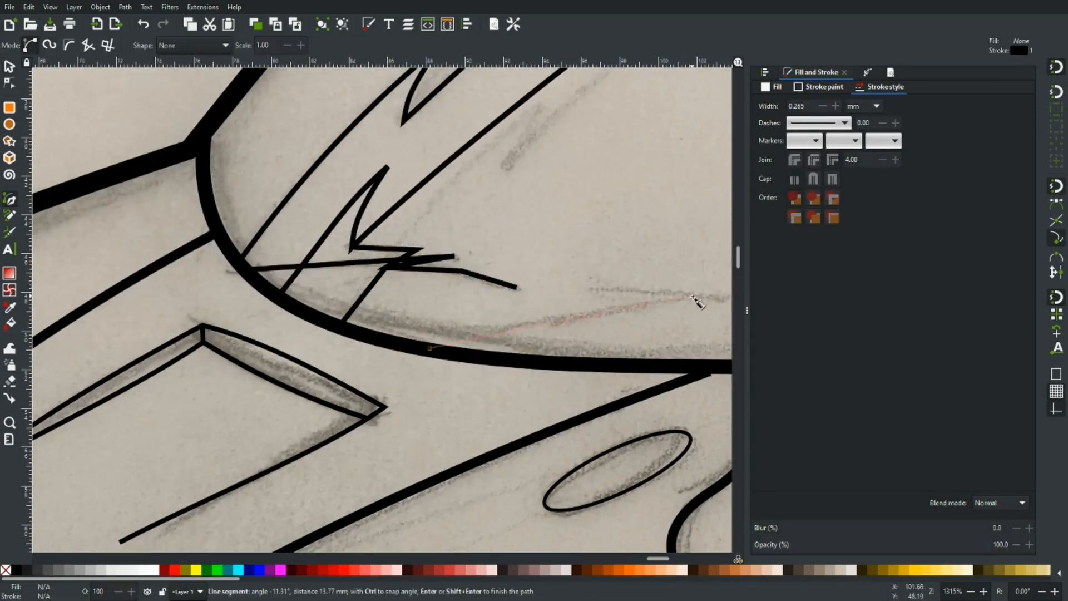
pyautogui.doubleClick(694, 297)
pyautogui.click(424, 282)
pyautogui.moveTo(567, 290); pyautogui.dragTo(598, 302)
pyautogui.press('Return')
# Nudge the lower windscreen detail into place and give its line a 0.5 mm stroke
pyautogui.press('s')
pyautogui.moveTo(491, 287); pyautogui.dragTo(492, 291)
pyautogui.press('n')
pyautogui.scroll(-3, 399, 243)
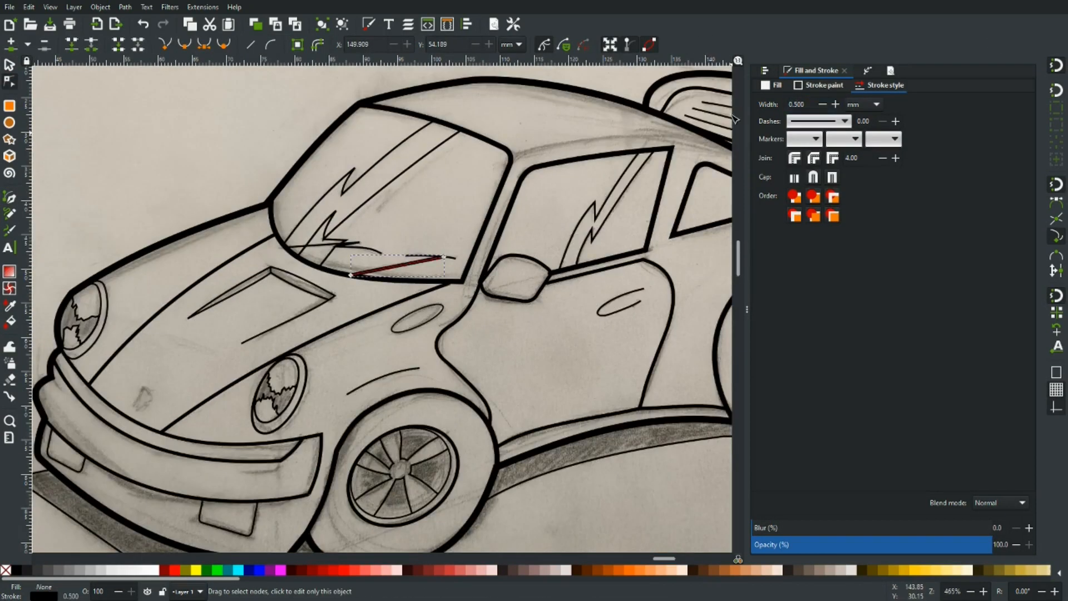
pyautogui.scroll(2, 421, 253)
pyautogui.click(435, 264)
pyautogui.press('Escape')
pyautogui.scroll(-3, 400, 199)
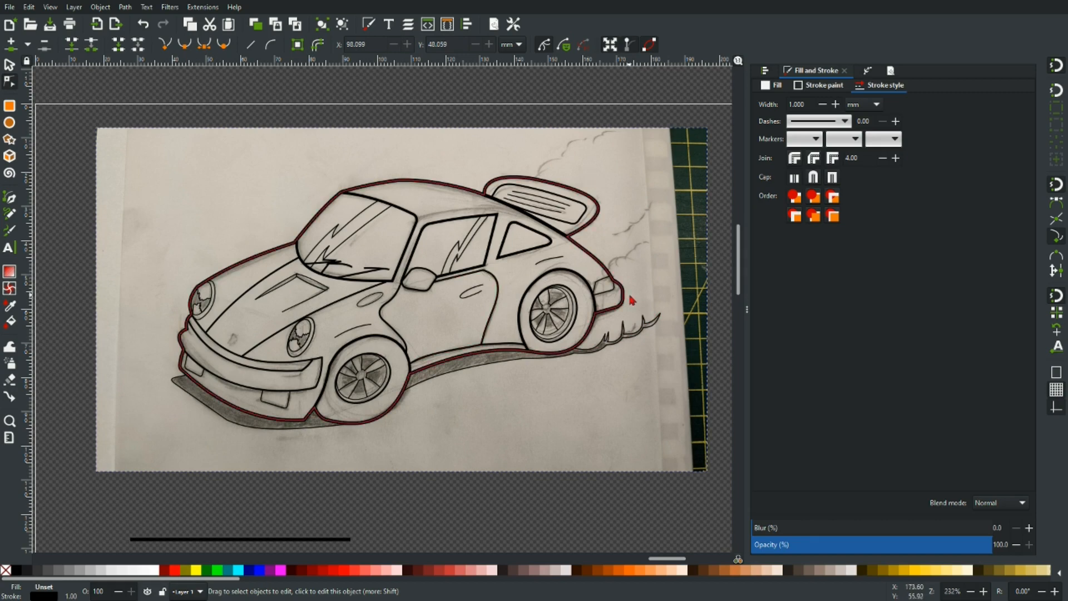
# Examine the shadow outlines from the front bumper along the car's side to the dust behind the rear wheel
pyautogui.scroll(3, 182, 396)
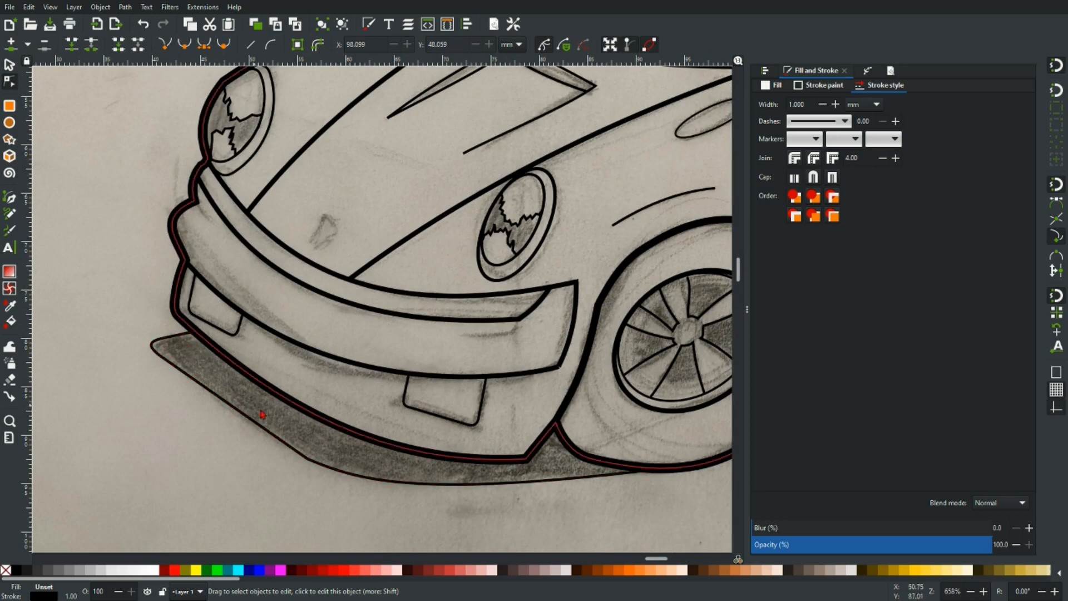
pyautogui.moveTo(621, 506); pyautogui.dragTo(470, 475)
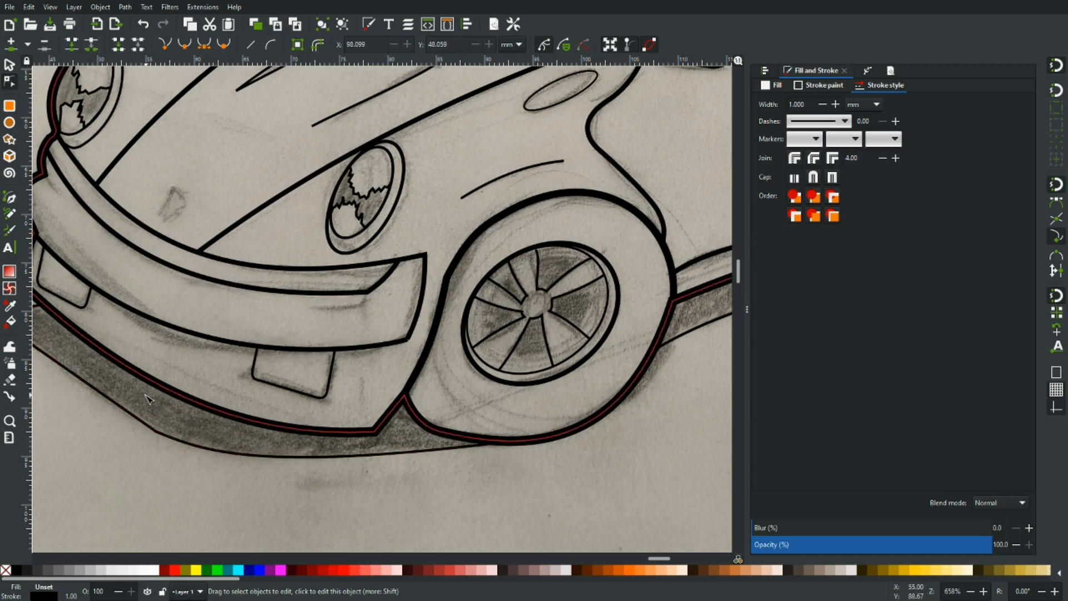
pyautogui.moveTo(148, 395); pyautogui.dragTo(301, 440)
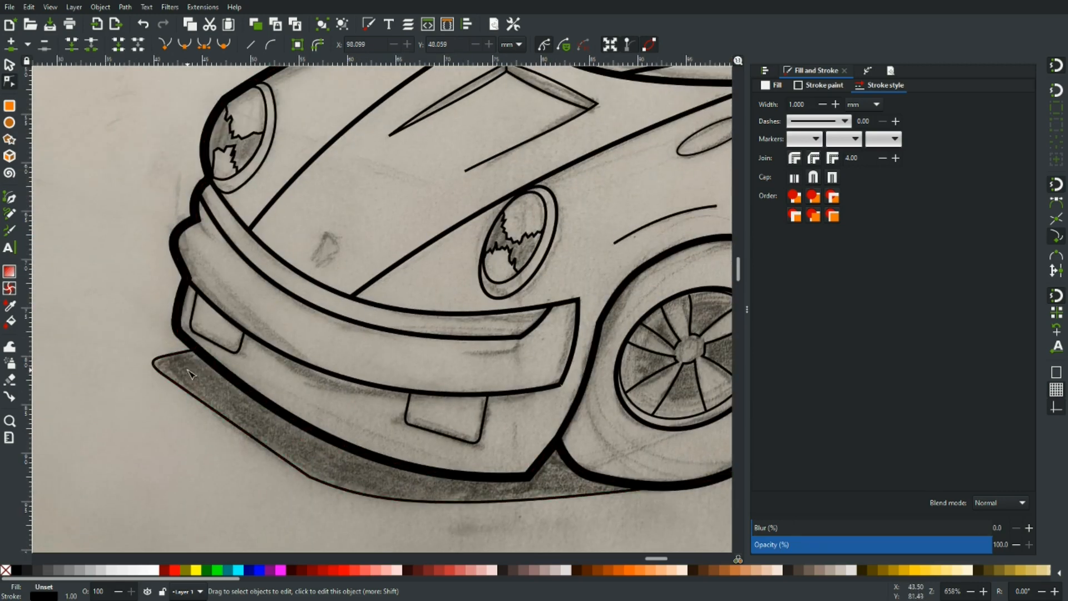
pyautogui.moveTo(661, 518); pyautogui.dragTo(144, 429)
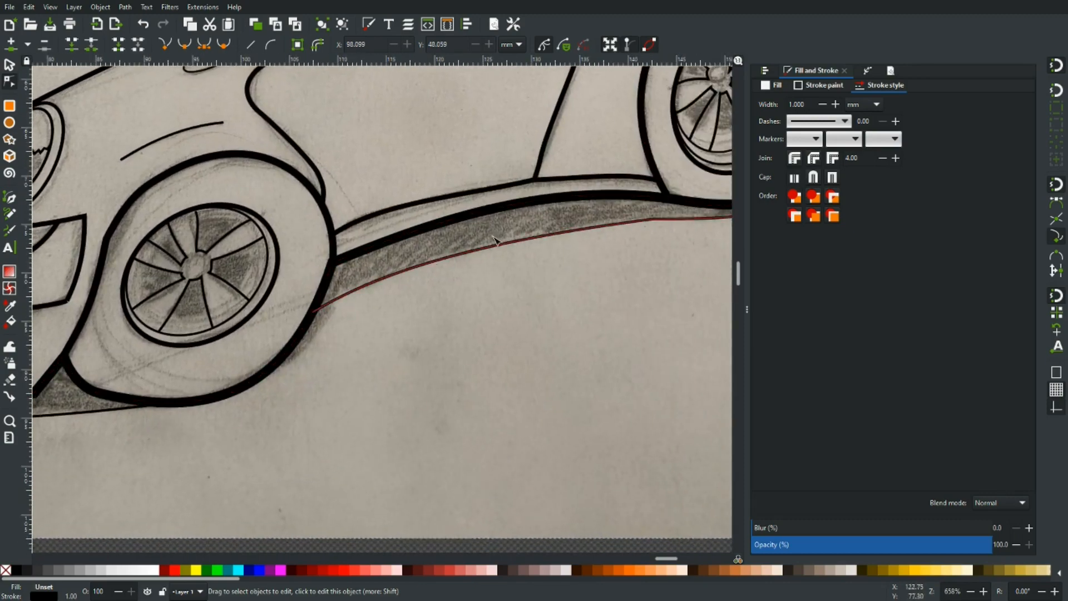
pyautogui.moveTo(571, 325); pyautogui.dragTo(166, 427)
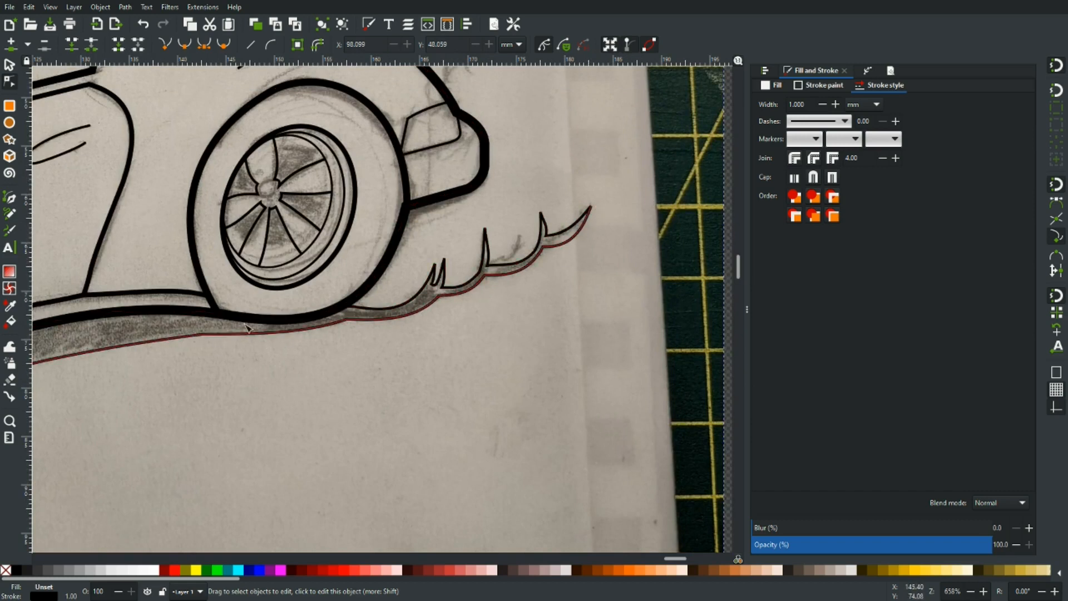
# Draw a straight-segment path along the sketched smoke line rising from the rear body edge just above the tail light
pyautogui.scroll(5, 470, 301)
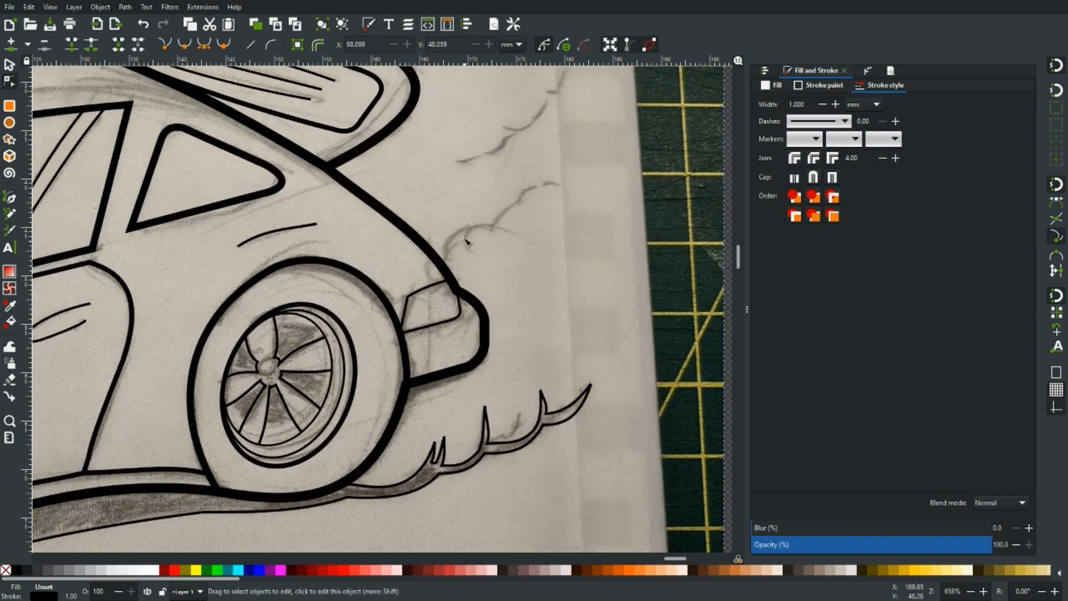
pyautogui.press('b')
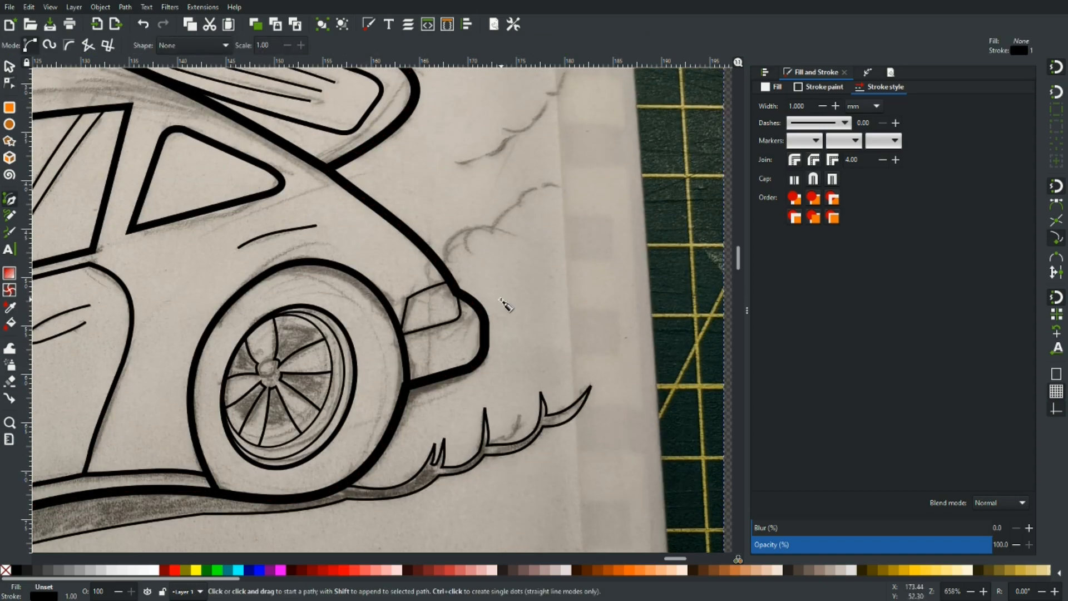
pyautogui.scroll(2, 461, 259)
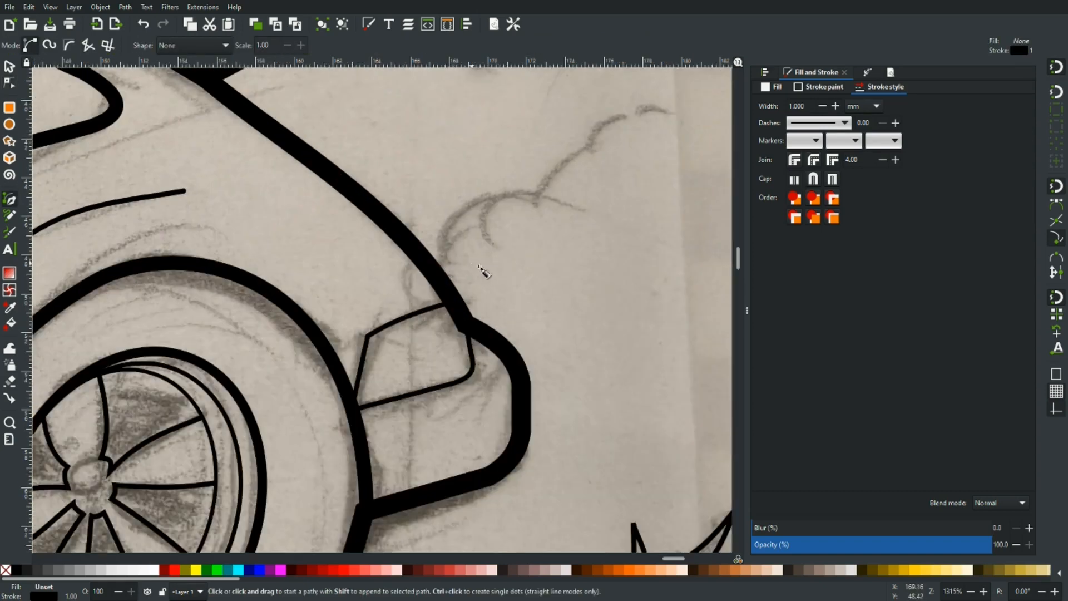
pyautogui.click(439, 279)
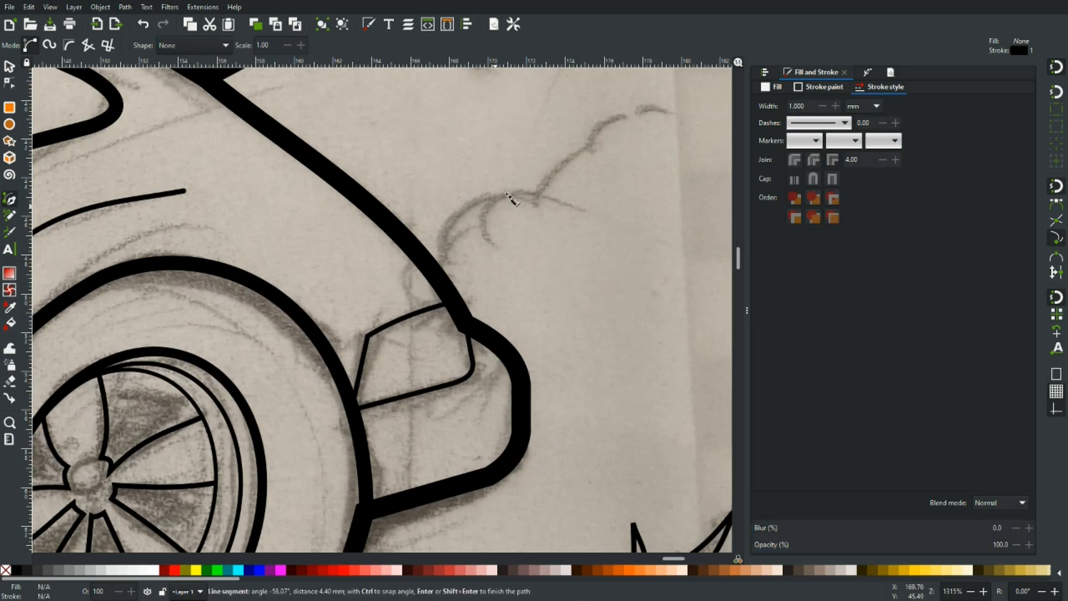
pyautogui.click(534, 195)
pyautogui.click(588, 149)
pyautogui.moveTo(607, 160); pyautogui.dragTo(439, 265)
pyautogui.click(465, 218)
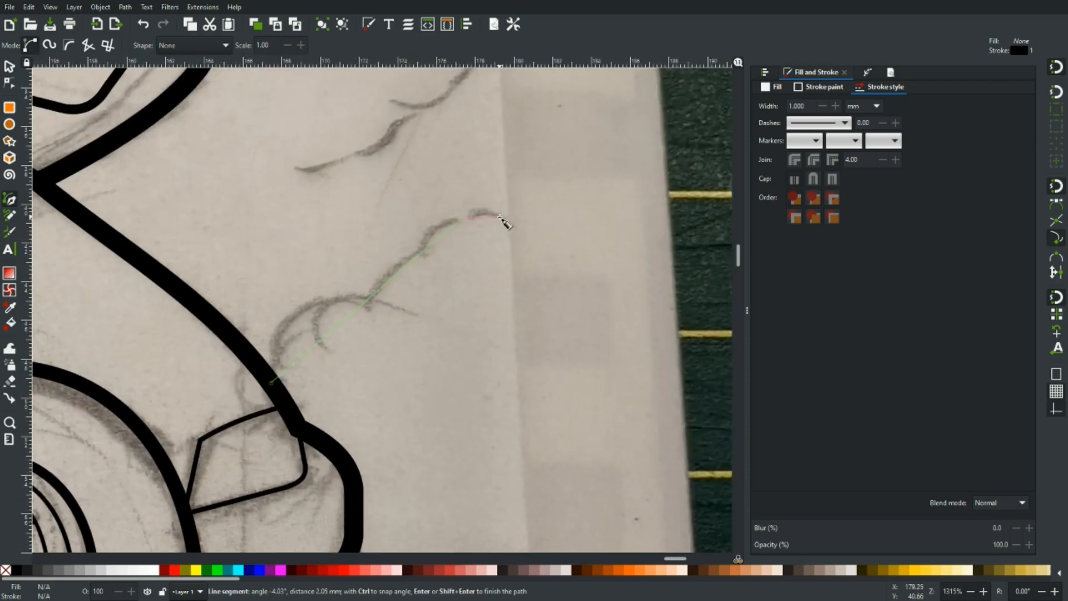
pyautogui.doubleClick(499, 217)
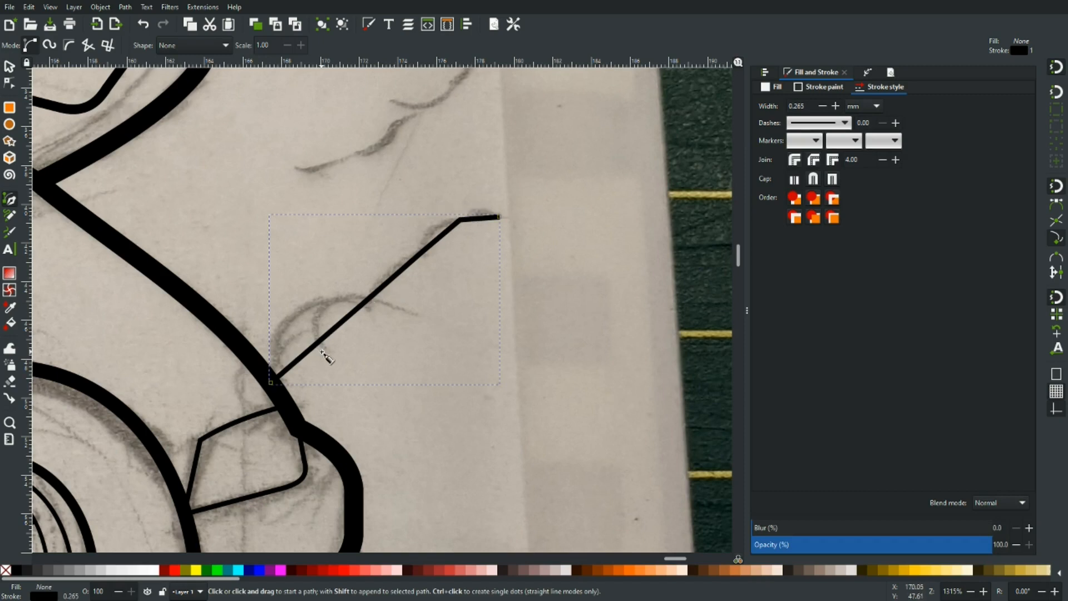
# Bend the segments of the smoke path above the tail light into puffy arcs that follow the sketch
pyautogui.press('n')
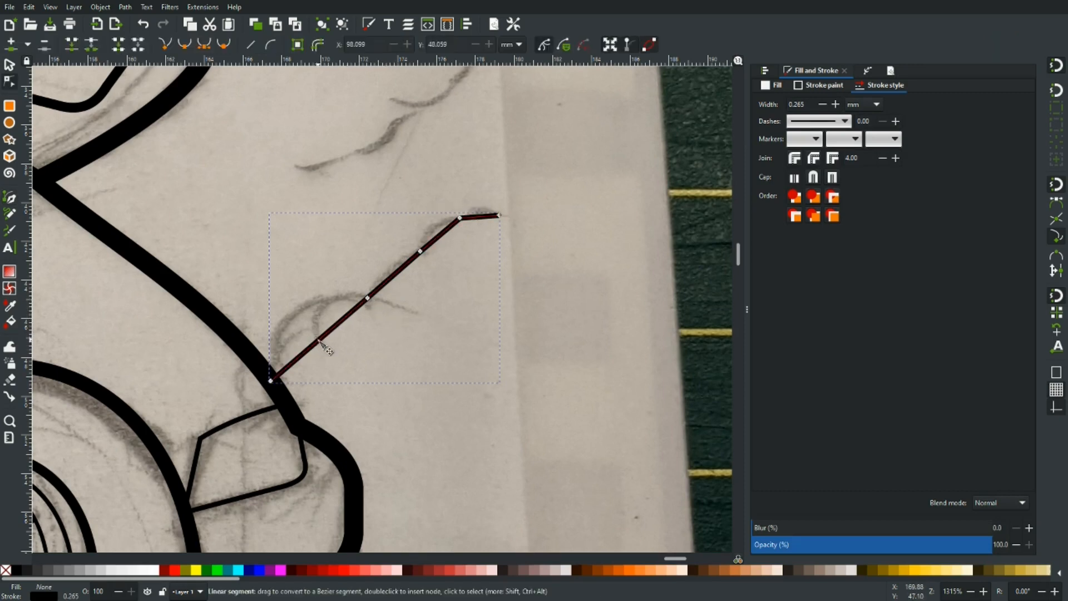
pyautogui.moveTo(322, 341); pyautogui.dragTo(302, 314)
pyautogui.moveTo(404, 278); pyautogui.dragTo(484, 210)
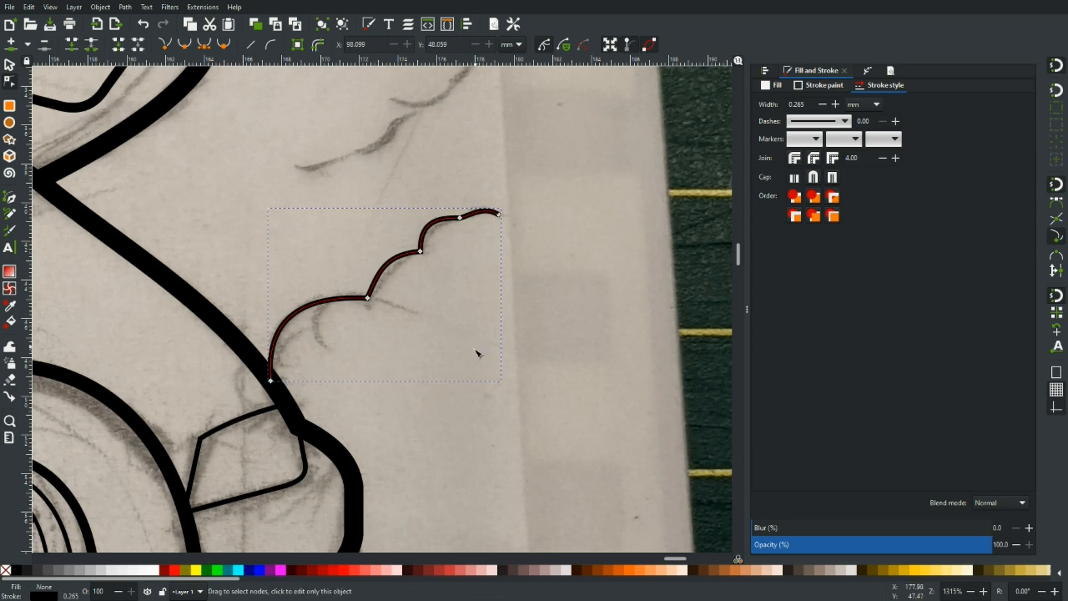
# Draw a second straight-segment path beneath the smoke arcs, sharing their corner points, and give both smoke paths a 0.25 mm stroke
pyautogui.press('b')
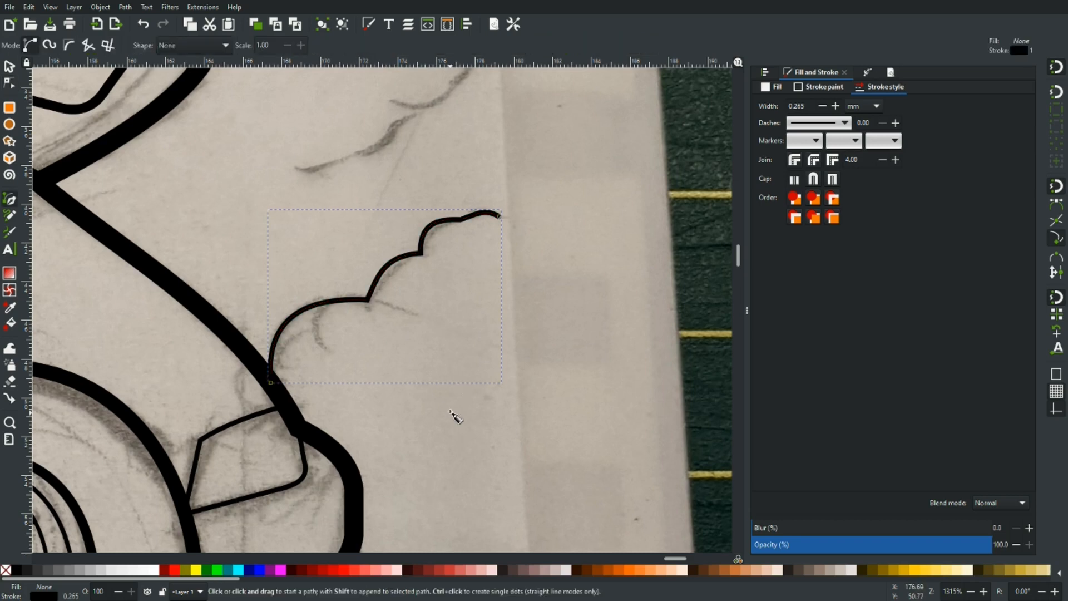
pyautogui.click(277, 392)
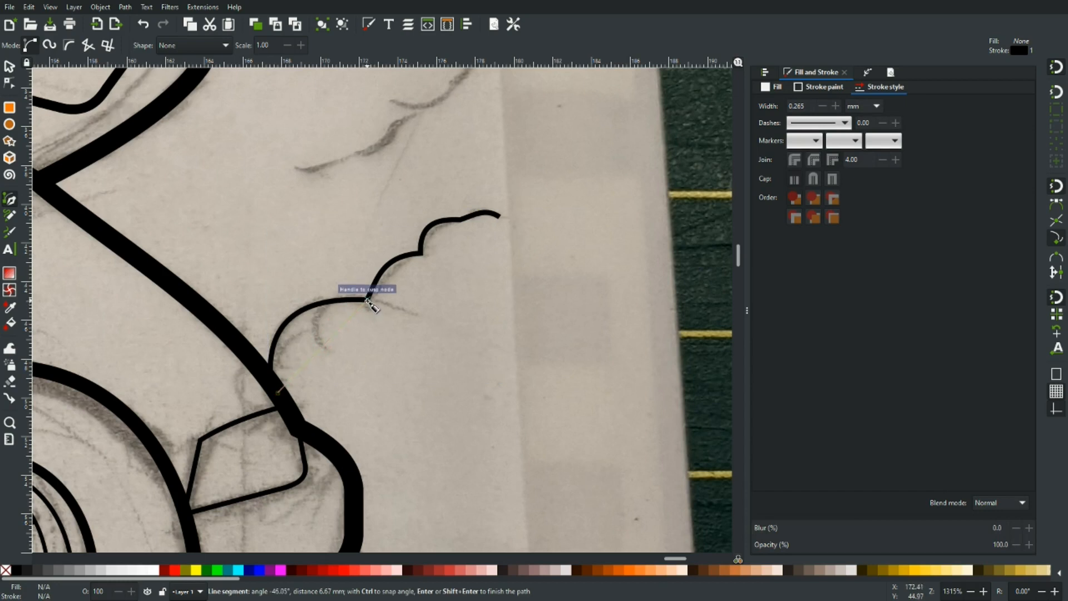
pyautogui.click(368, 301)
pyautogui.click(421, 254)
pyautogui.click(459, 221)
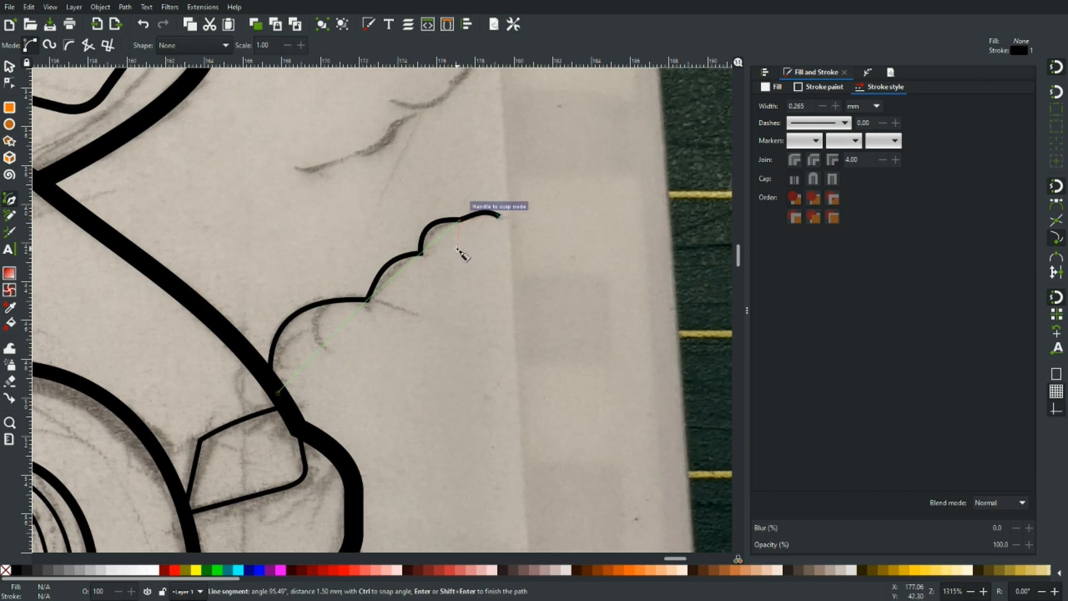
pyautogui.press('Return')
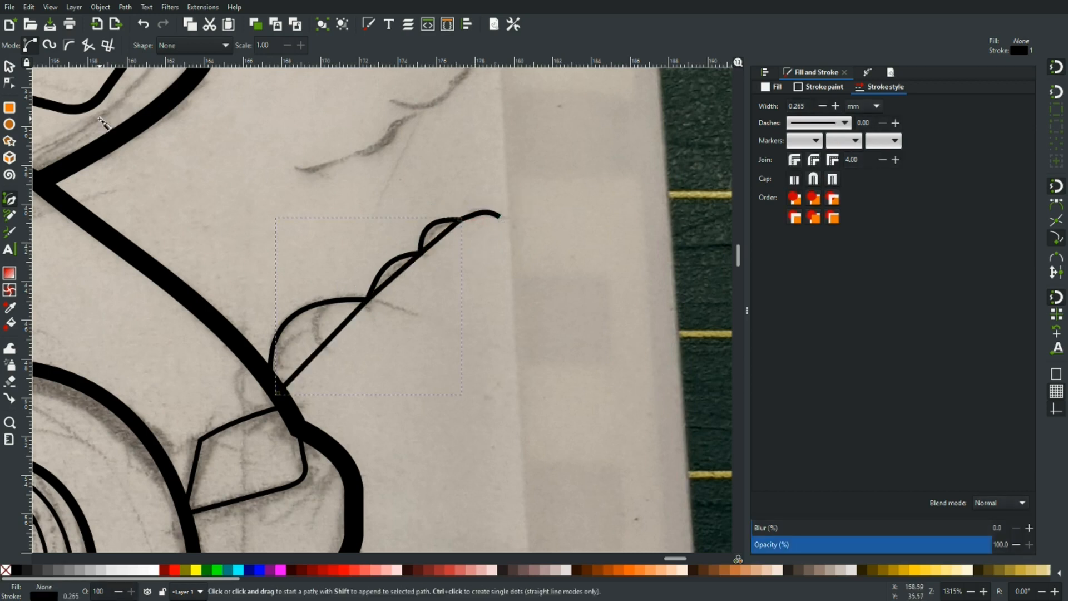
pyautogui.click(10, 68)
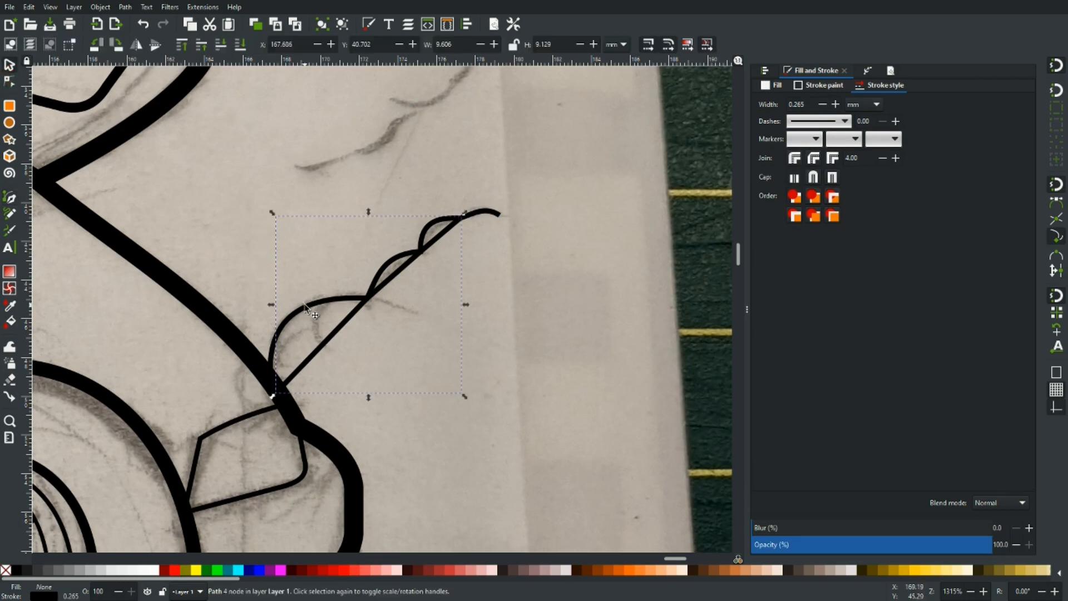
pyautogui.doubleClick(806, 104)
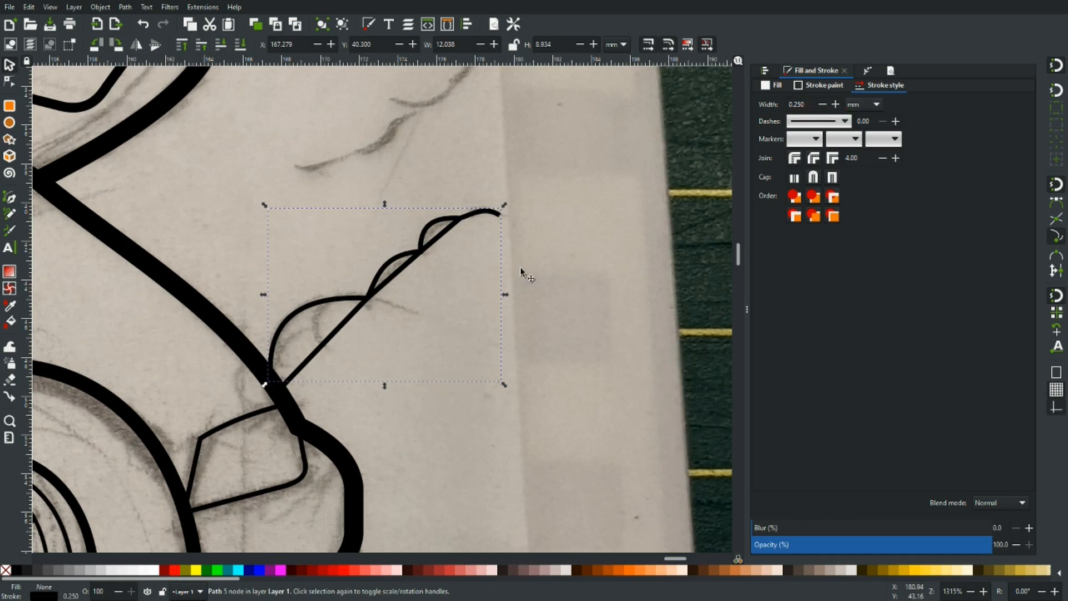
# Bend the lower smoke path's segments into arcs just inside the upper ones and move its starting node further down the body edge
pyautogui.click(320, 357)
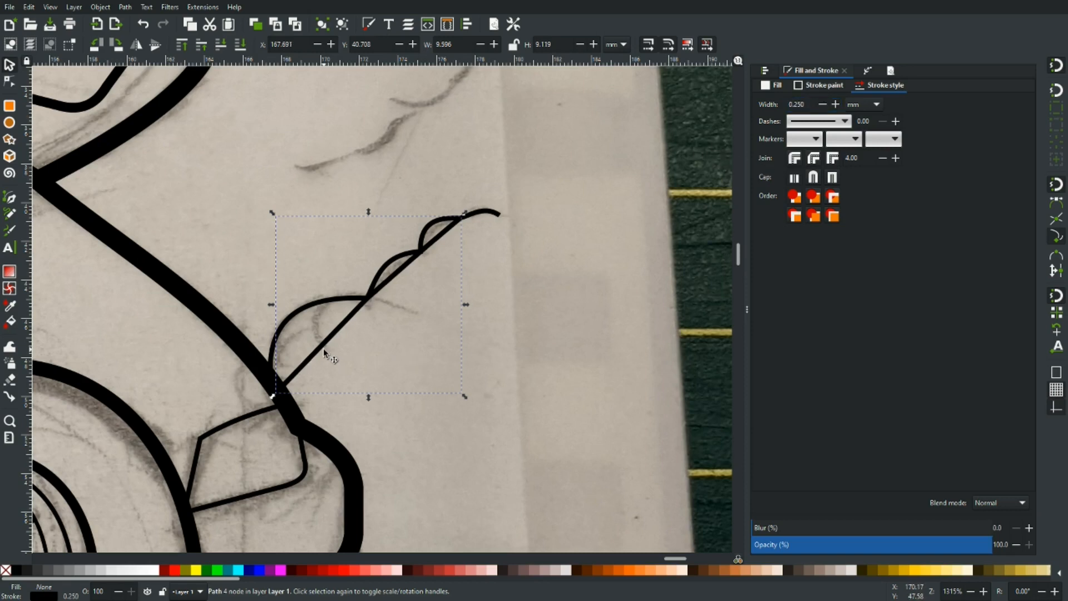
pyautogui.press('n')
pyautogui.moveTo(322, 346); pyautogui.dragTo(294, 337)
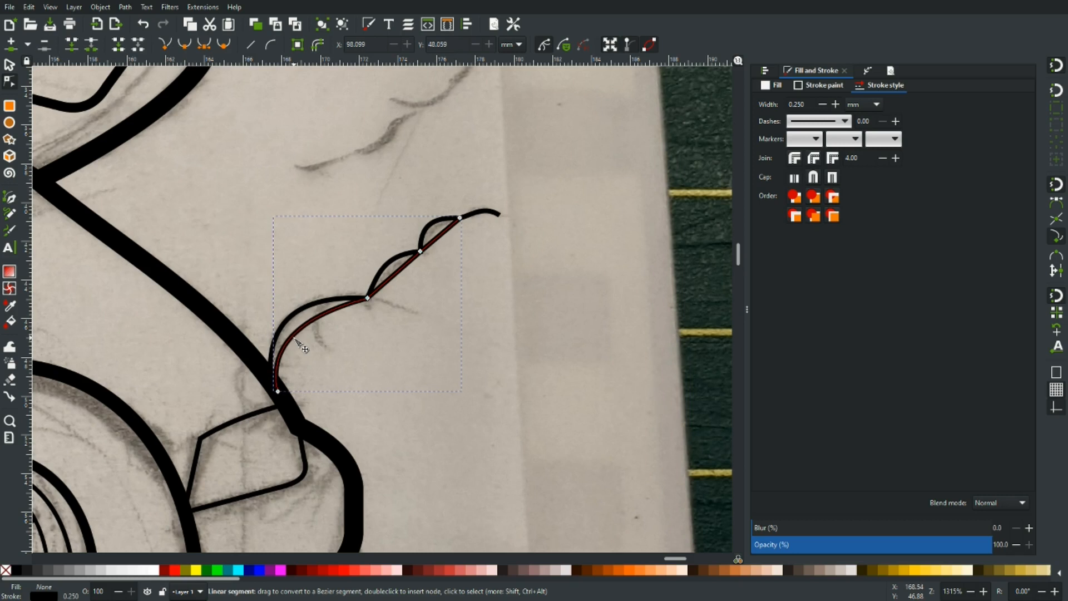
pyautogui.moveTo(278, 391); pyautogui.dragTo(288, 399)
pyautogui.moveTo(399, 269); pyautogui.dragTo(394, 267)
pyautogui.moveTo(444, 237); pyautogui.dragTo(438, 235)
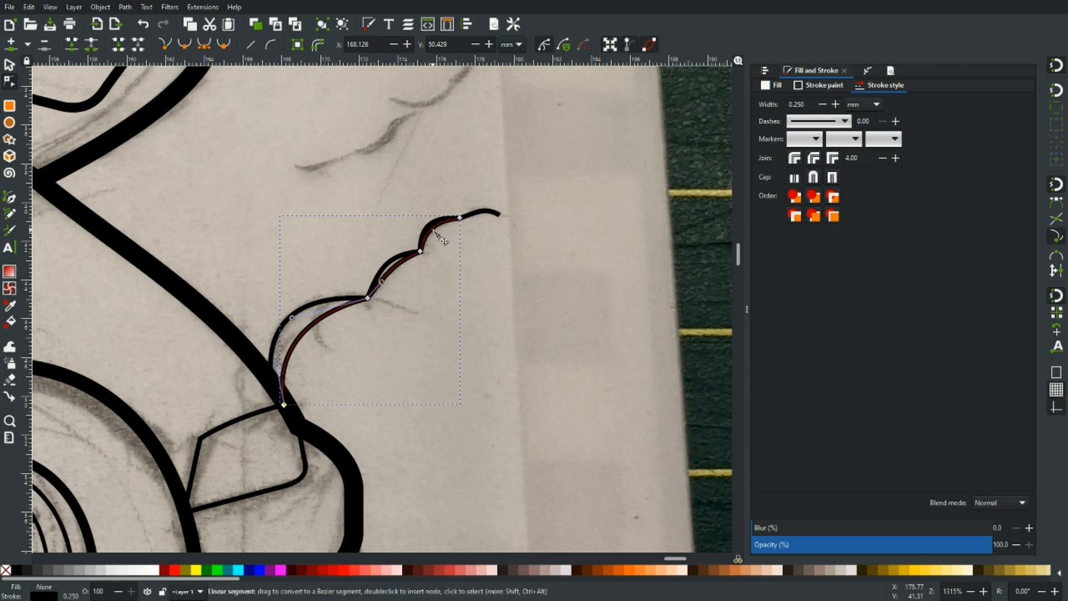
pyautogui.click(494, 265)
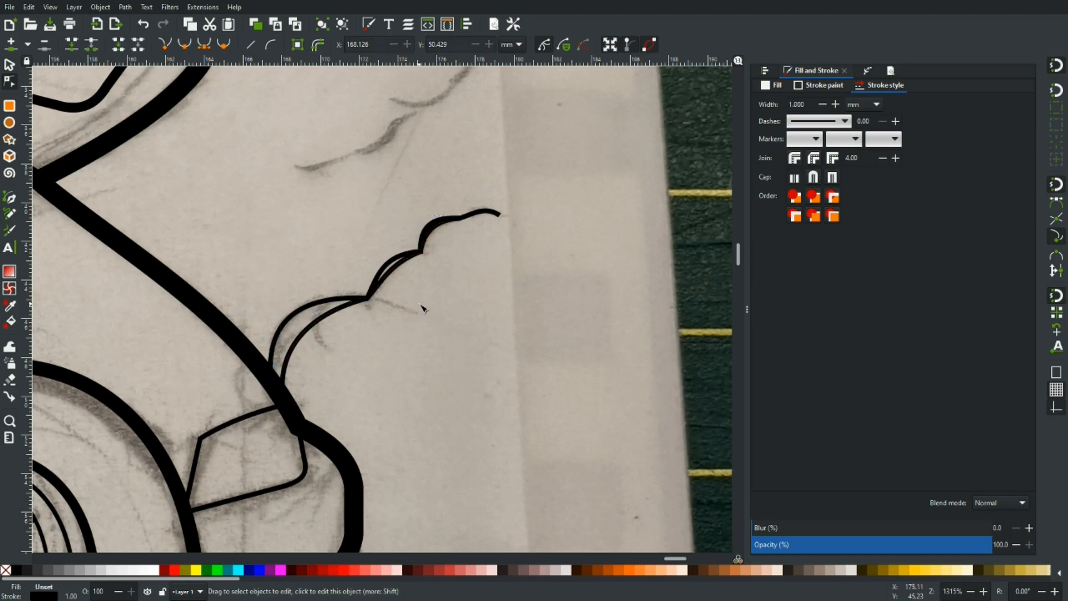
# Draw a straight-segment path over the sketched smoke stroke floating behind the spoiler, above the finished smoke arcs
pyautogui.keyDown('ctrl'); pyautogui.scroll(-3, 372, 338); pyautogui.keyUp('ctrl')
pyautogui.press('b')
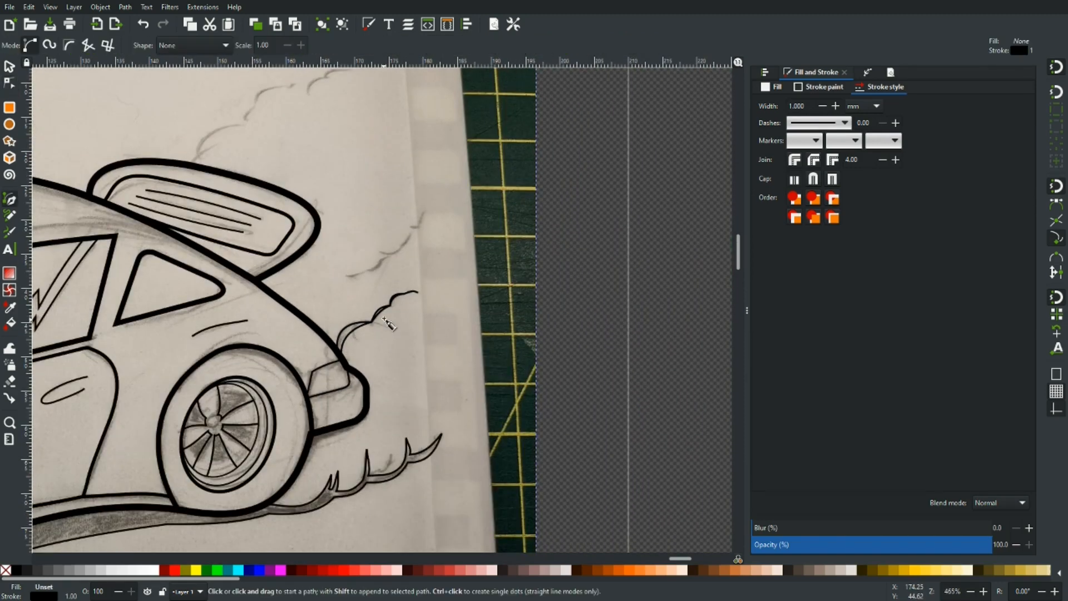
pyautogui.keyDown('ctrl'); pyautogui.scroll(3, 370, 268); pyautogui.keyUp('ctrl')
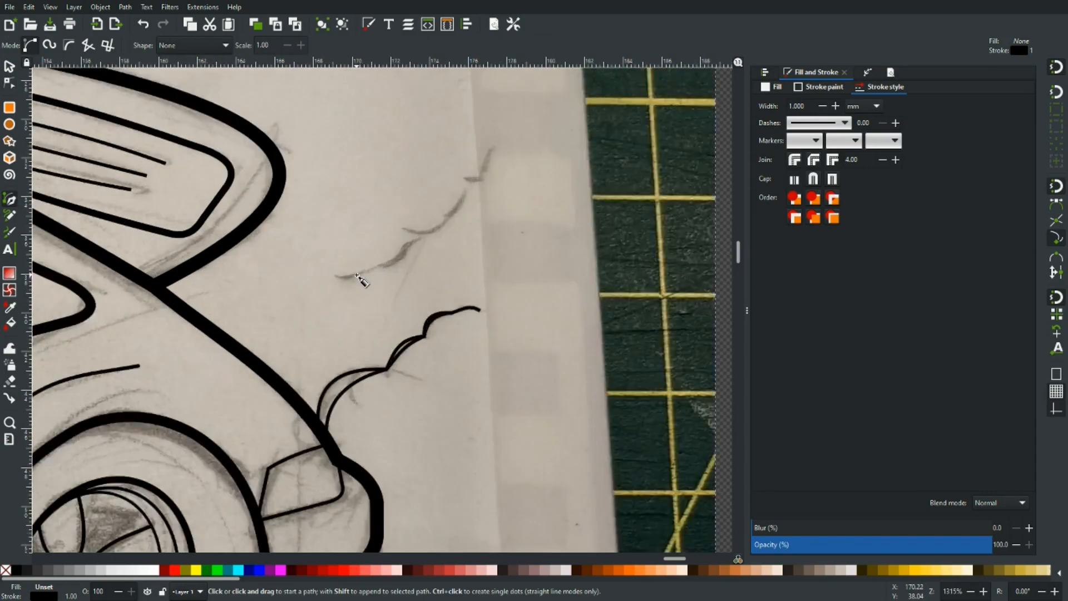
pyautogui.click(328, 276)
pyautogui.click(391, 259)
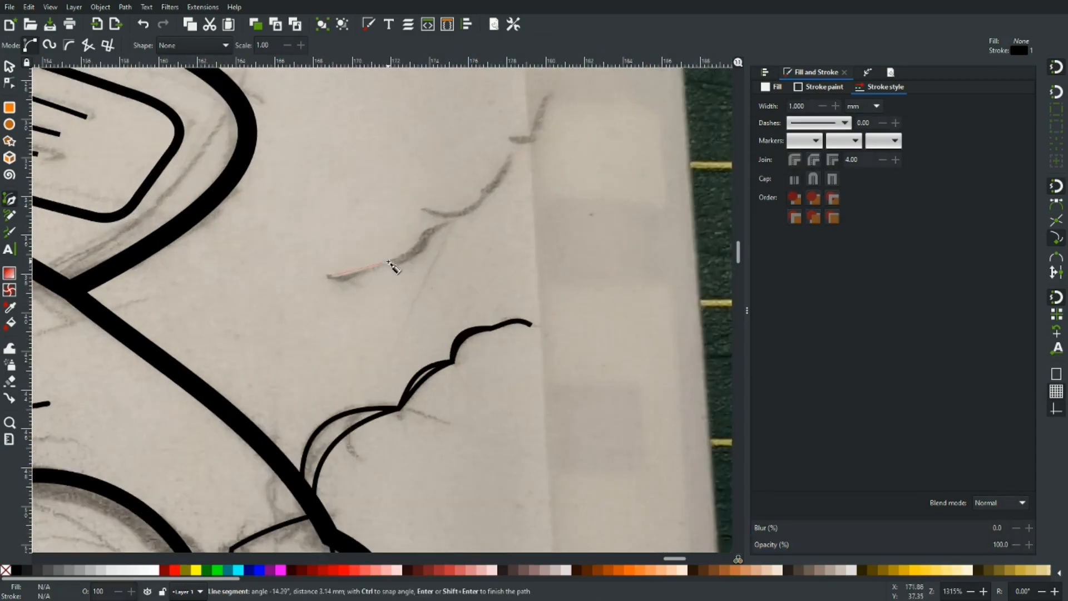
pyautogui.click(451, 220)
pyautogui.click(510, 148)
pyautogui.doubleClick(550, 101)
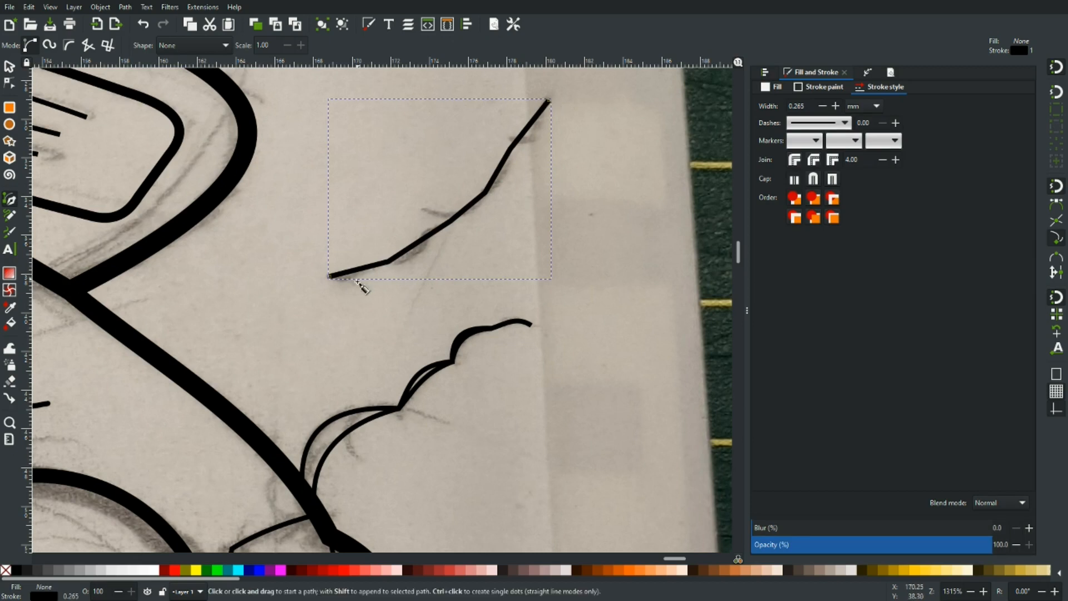
# Set the stroke width of the floating smoke path behind the spoiler to 0.25 mm
pyautogui.moveTo(807, 105); pyautogui.dragTo(709, 103)
pyautogui.write('.25')
pyautogui.press('Return')
# Bend each segment of the floating smoke path downward into scalloped arcs matching the pencil stroke
pyautogui.press('n')
pyautogui.moveTo(372, 265); pyautogui.dragTo(360, 281)
pyautogui.moveTo(419, 241); pyautogui.dragTo(426, 250)
pyautogui.moveTo(472, 204); pyautogui.dragTo(477, 210)
pyautogui.moveTo(499, 170); pyautogui.dragTo(509, 179)
pyautogui.moveTo(536, 131); pyautogui.dragTo(531, 158)
# Draw a short curve over the sketched smoke stroke rising from the spoiler's upper edge and give it a 0.25 mm stroke
pyautogui.scroll(4, 493, 229)
pyautogui.scroll(-2, 439, 251)
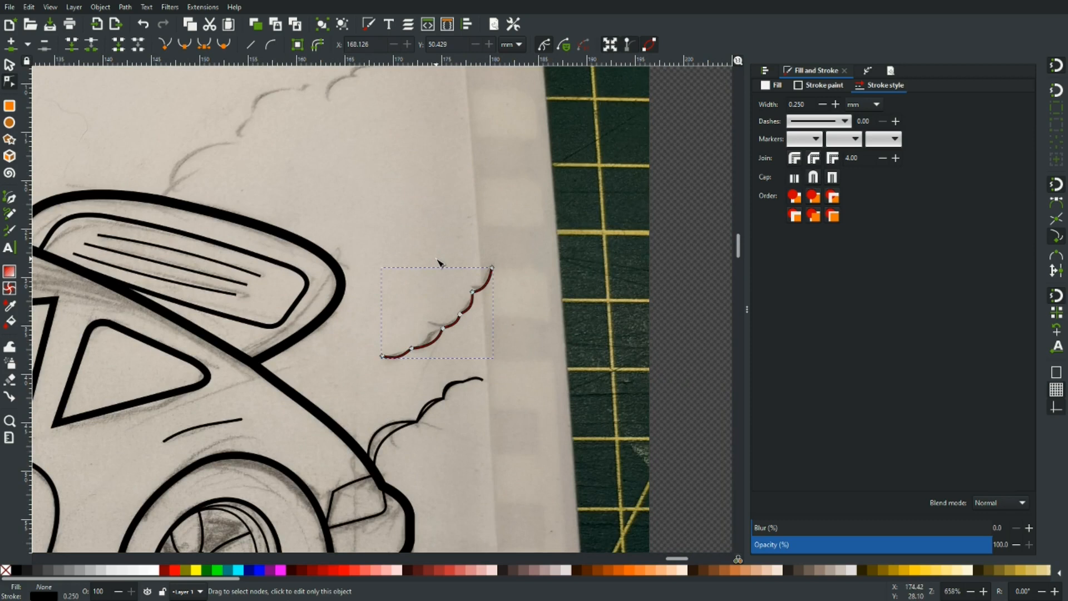
pyautogui.press('b')
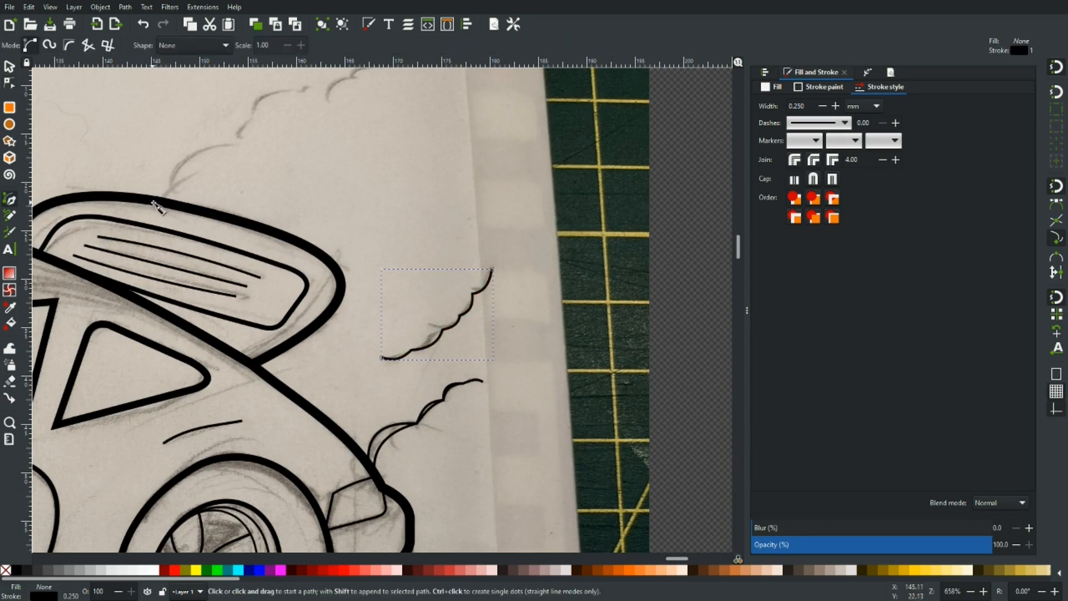
pyautogui.scroll(5, 157, 207)
pyautogui.scroll(-1, 295, 277)
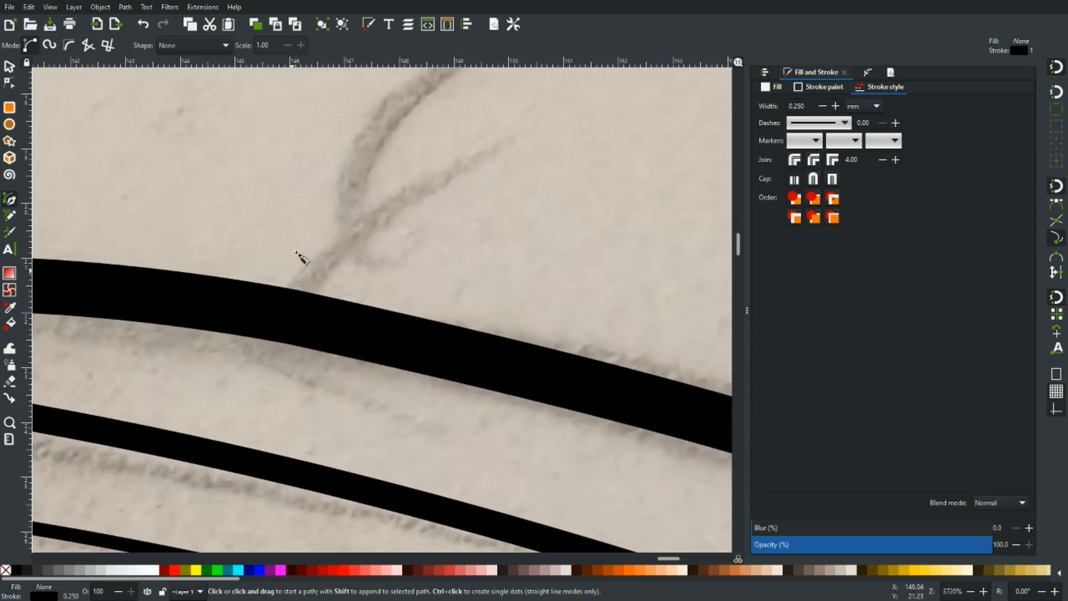
pyautogui.click(292, 294)
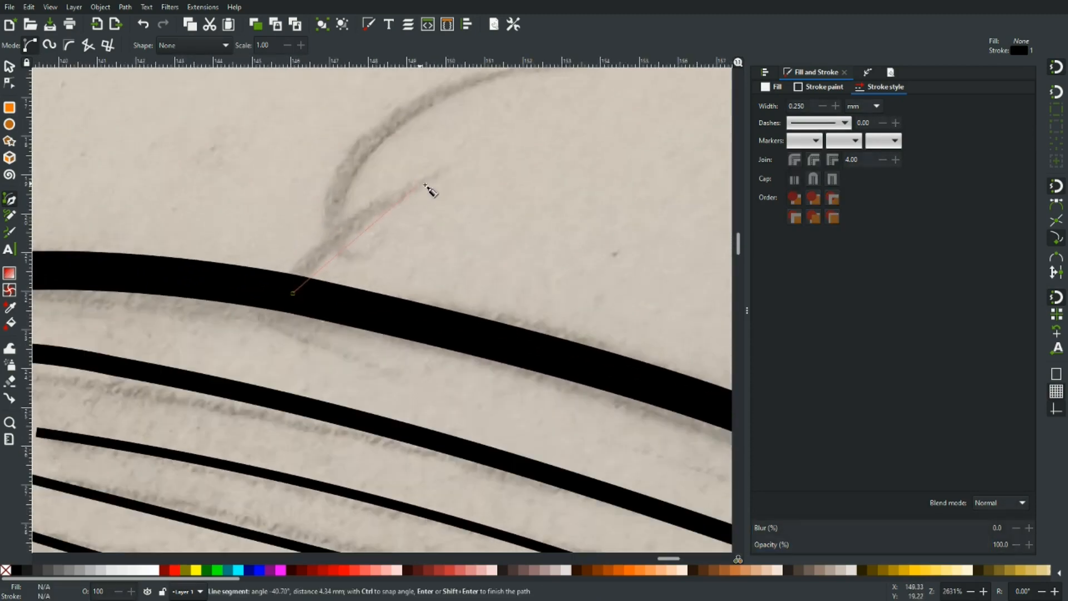
pyautogui.moveTo(434, 179); pyautogui.dragTo(519, 190)
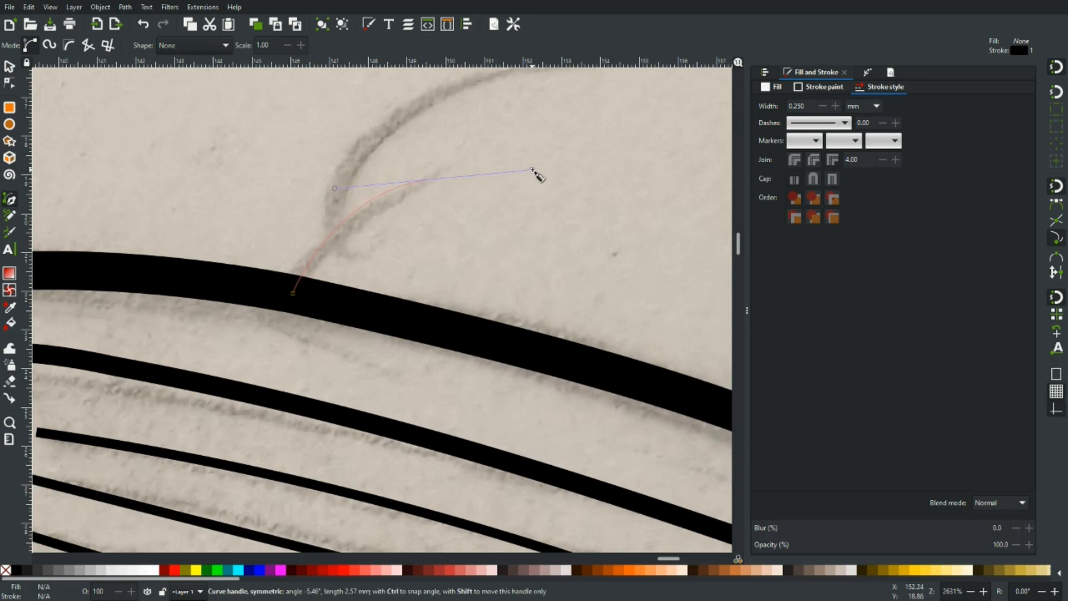
pyautogui.press('Return')
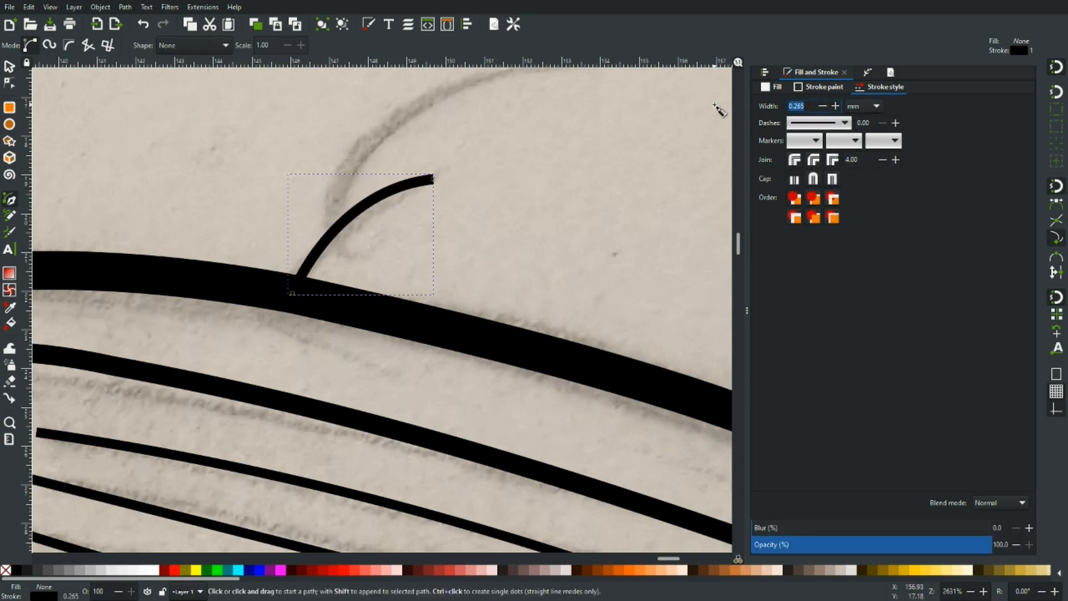
pyautogui.write('.25')
pyautogui.press('Return')
# Draw a straight-segment path from the short curve along the long smoke outline above the spoiler and give it a 0.25 mm stroke
pyautogui.scroll(-2, 432, 207)
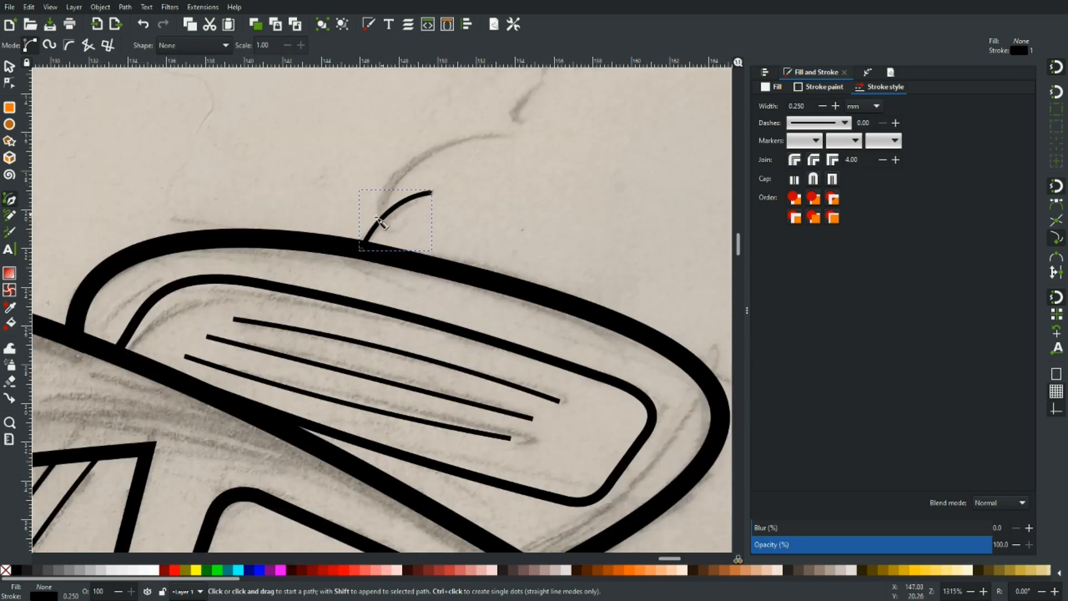
pyautogui.click(382, 220)
pyautogui.click(507, 136)
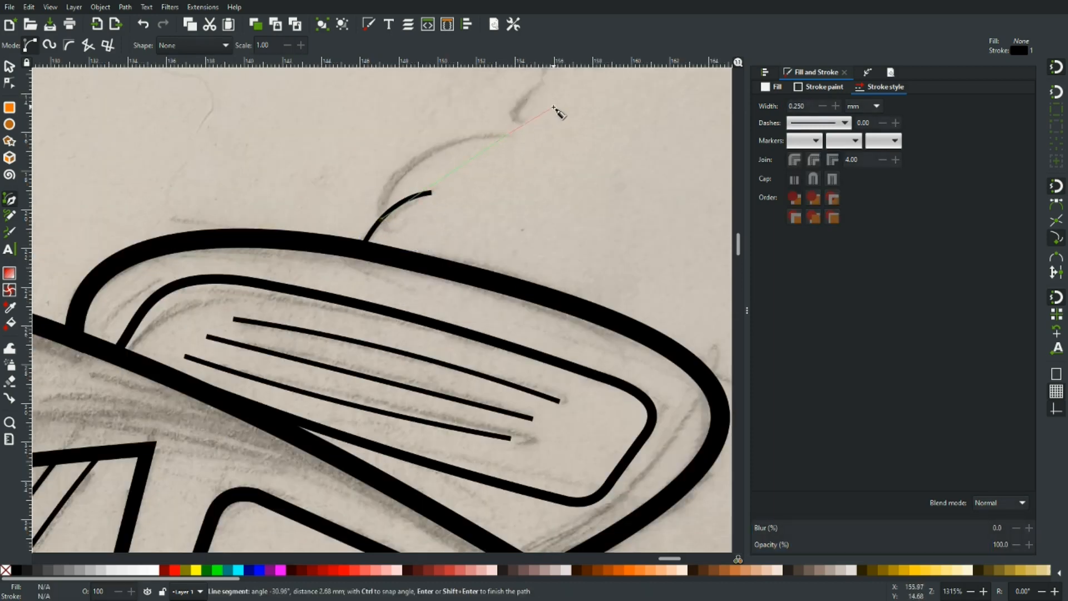
pyautogui.moveTo(550, 99); pyautogui.dragTo(467, 215)
pyautogui.click(459, 202)
pyautogui.click(574, 138)
pyautogui.click(615, 166)
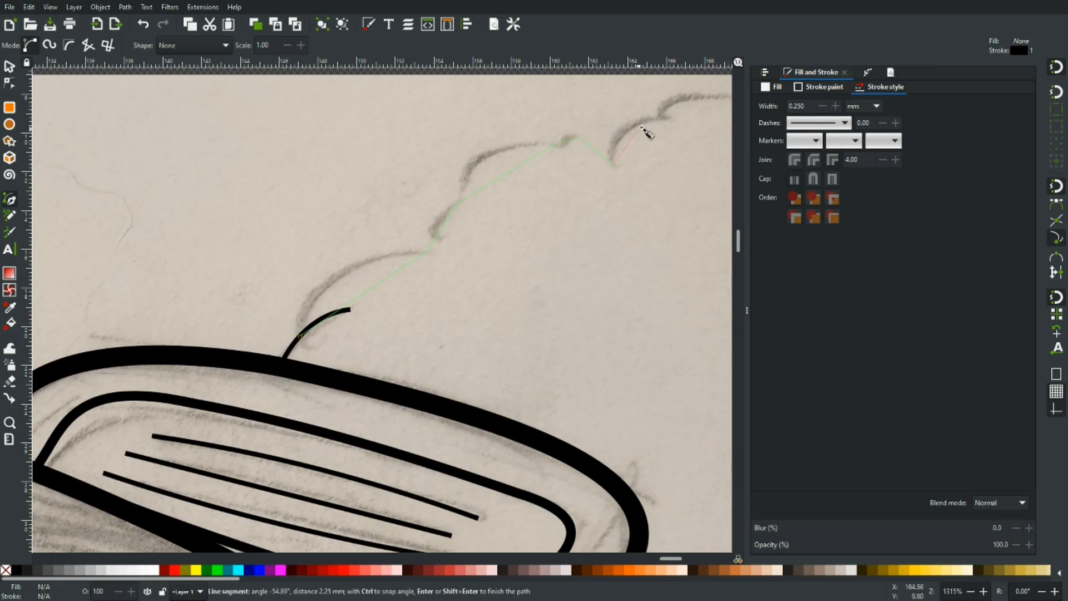
pyautogui.click(665, 117)
pyautogui.moveTo(663, 146); pyautogui.dragTo(514, 219)
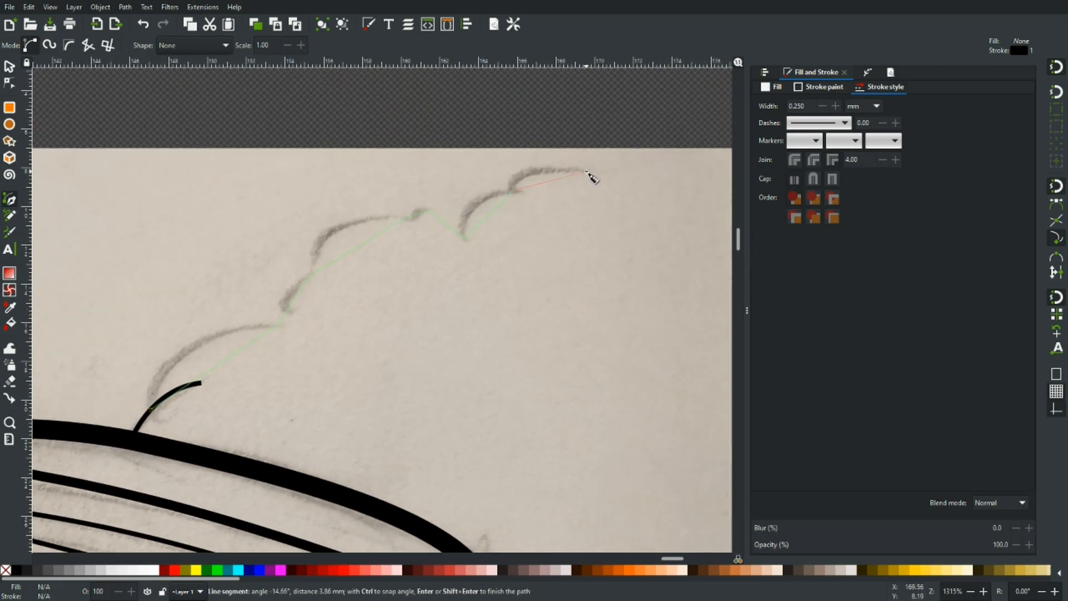
pyautogui.doubleClick(583, 173)
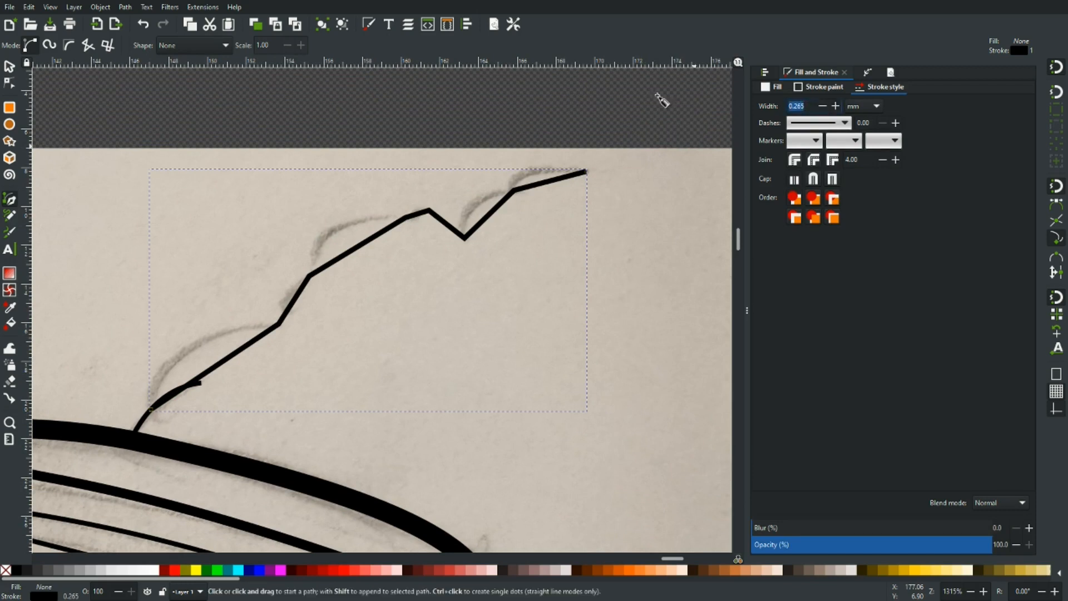
pyautogui.press('Return')
# Bend each segment of the long smoke path above the spoiler upward into scalloped arcs matching the pencil stroke
pyautogui.press('n')
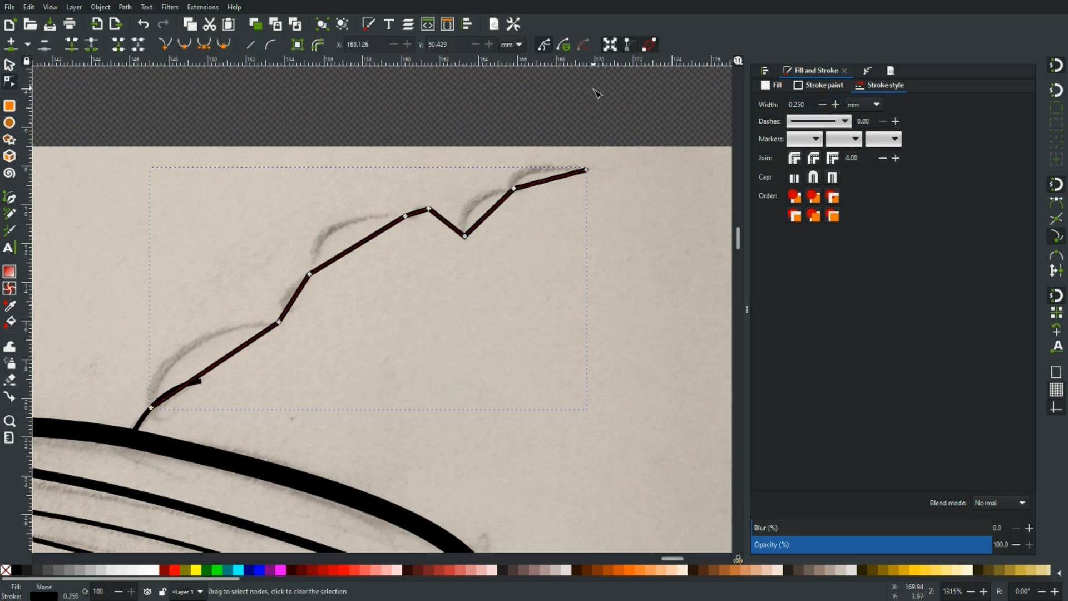
pyautogui.scroll(2, 195, 387)
pyautogui.scroll(1, 195, 391)
pyautogui.moveTo(199, 336); pyautogui.dragTo(199, 305)
pyautogui.moveTo(402, 207); pyautogui.dragTo(388, 198)
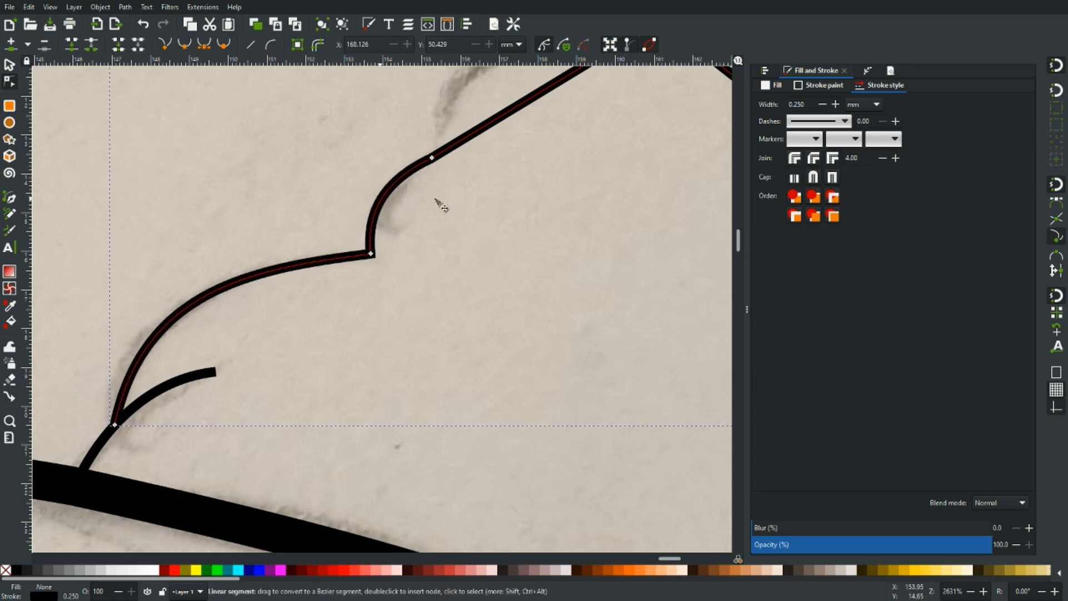
pyautogui.scroll(6, 388, 198)
pyautogui.moveTo(521, 239); pyautogui.dragTo(469, 204)
pyautogui.moveTo(654, 215); pyautogui.dragTo(385, 232)
pyautogui.moveTo(382, 185); pyautogui.dragTo(371, 176)
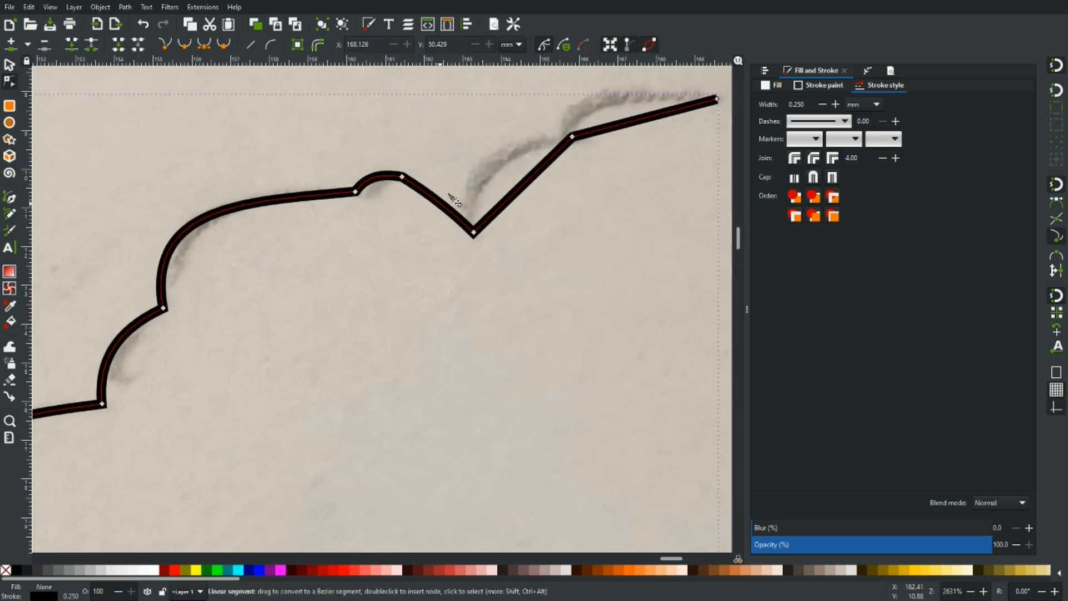
pyautogui.moveTo(448, 193); pyautogui.dragTo(448, 187)
pyautogui.moveTo(519, 188); pyautogui.dragTo(488, 163)
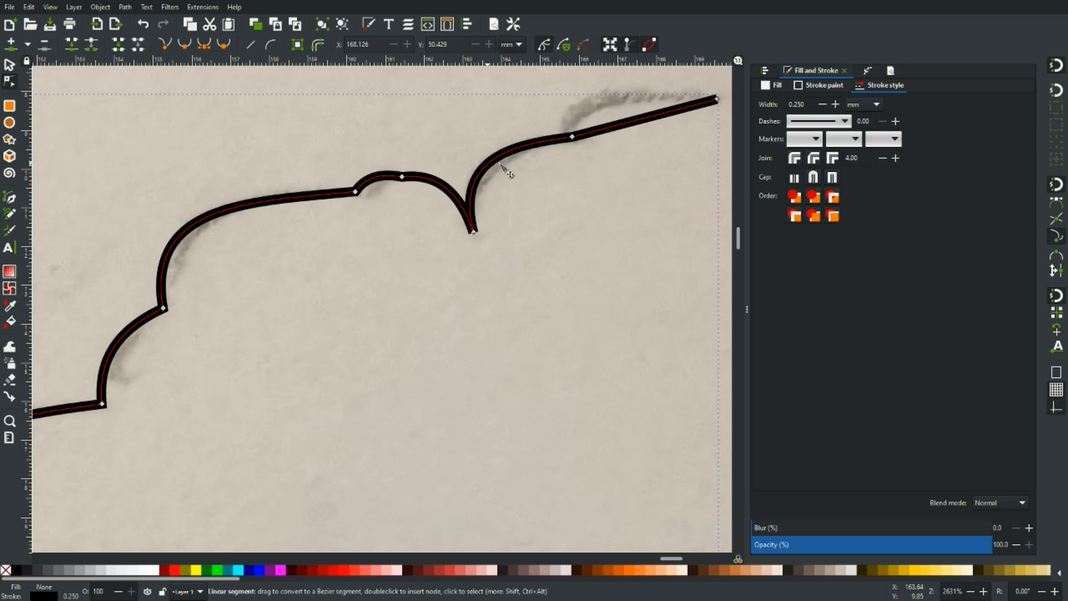
pyautogui.scroll(4, 488, 163)
pyautogui.moveTo(631, 218); pyautogui.dragTo(594, 185)
pyautogui.scroll(-5, 388, 362)
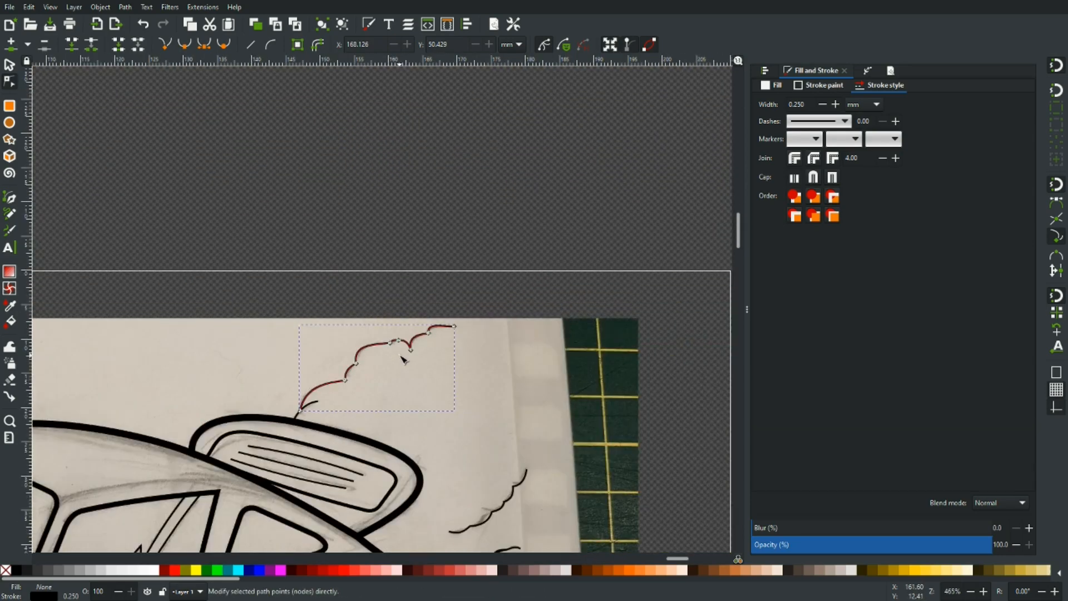
pyautogui.scroll(-3, 407, 360)
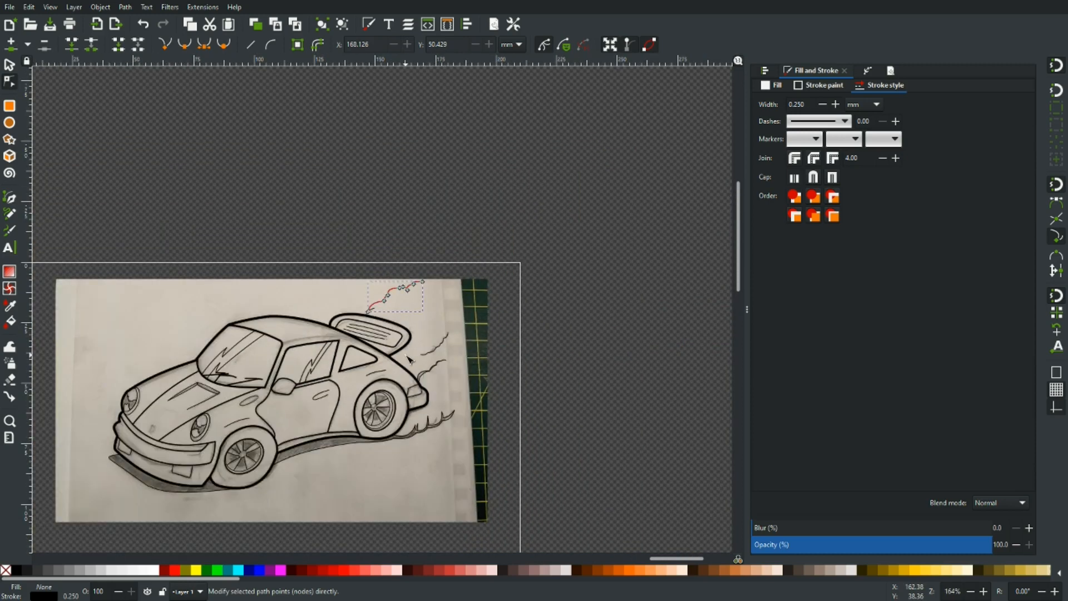
# Delete the four sample stroke-width lines below the scanned sketch
pyautogui.click(318, 235)
pyautogui.moveTo(373, 218); pyautogui.dragTo(486, 119)
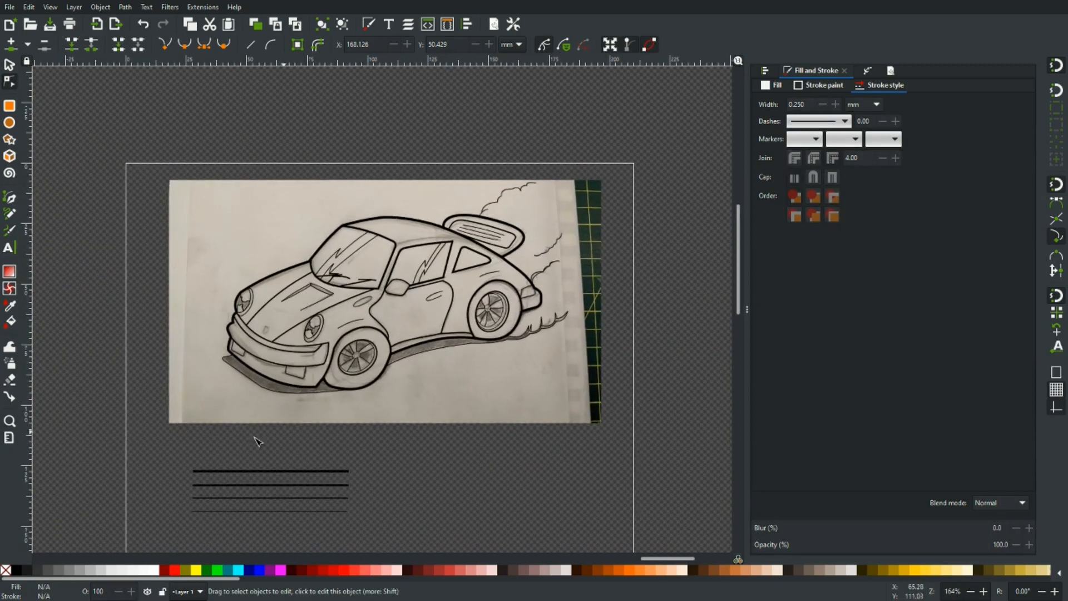
pyautogui.moveTo(167, 452); pyautogui.dragTo(377, 532)
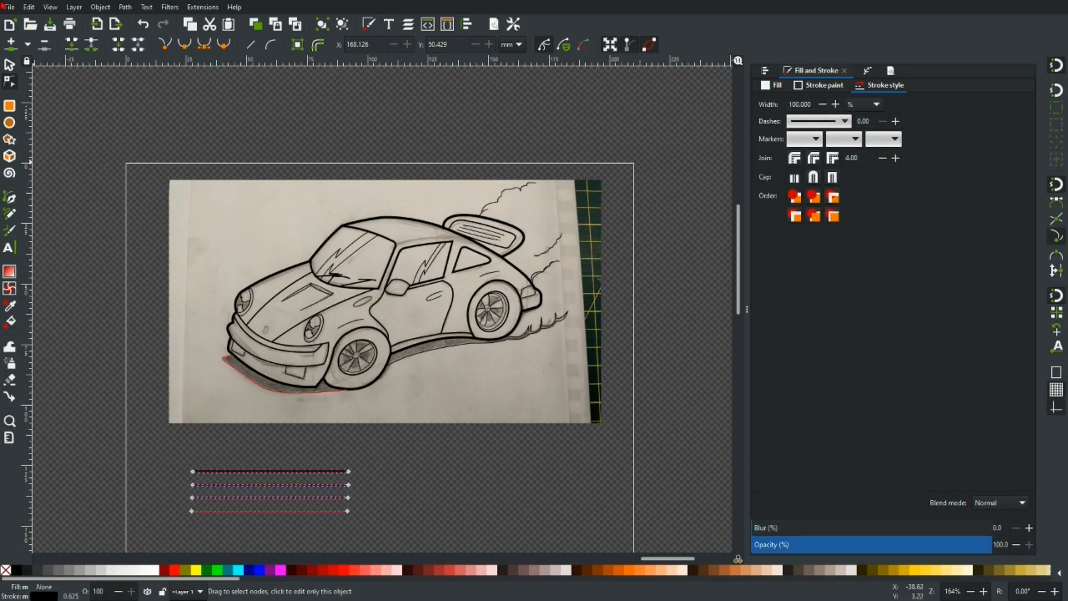
pyautogui.click(9, 65)
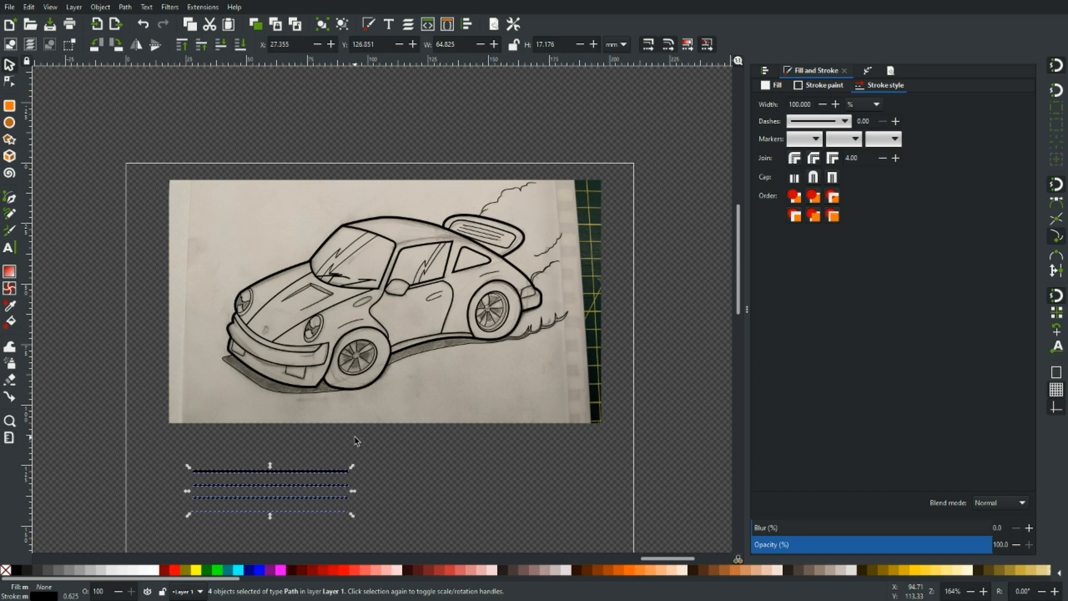
pyautogui.press('Delete')
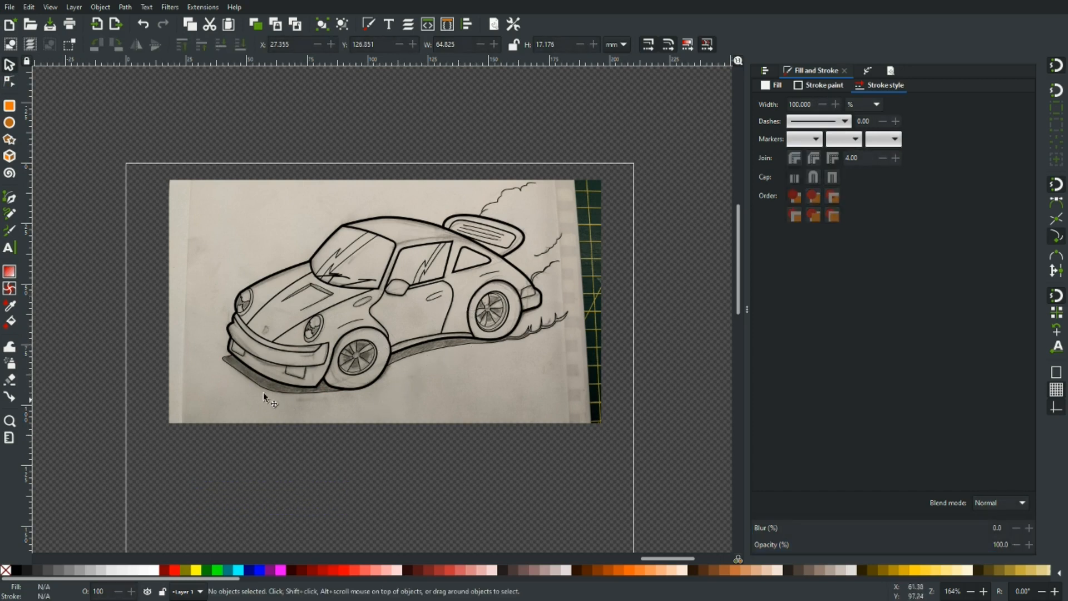
# Move the scanned sketch photo up and off the page, clear of the traced car, and deselect it
pyautogui.moveTo(206, 242); pyautogui.dragTo(649, 86)
pyautogui.scroll(-2, 587, 256)
pyautogui.moveTo(611, 239); pyautogui.dragTo(690, 138)
pyautogui.click(667, 155)
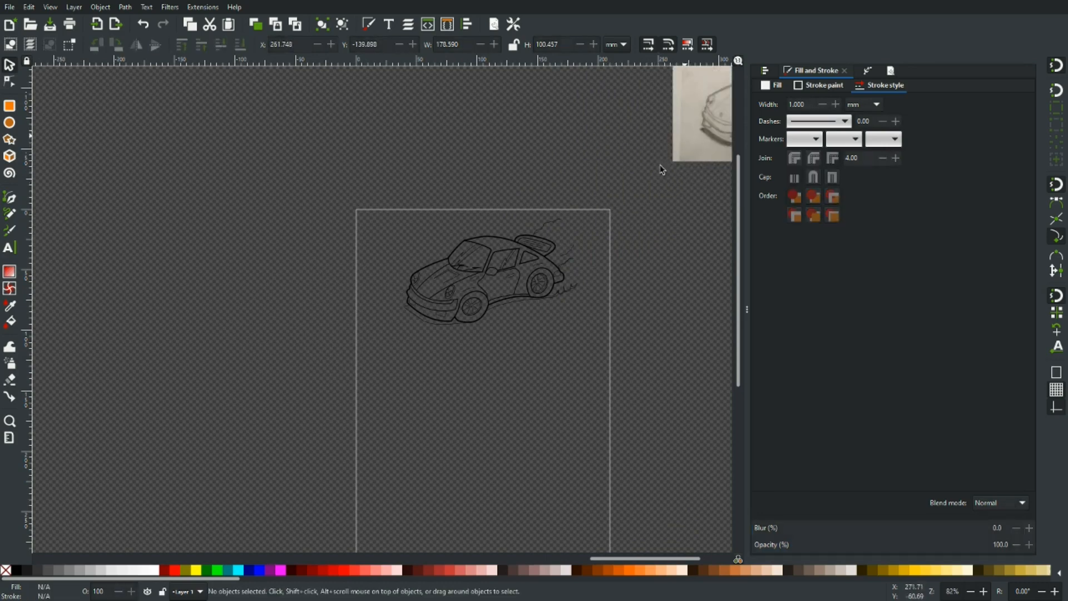
# Draw a rectangle about 297 by 178 mm over the traced car and fill it white
pyautogui.click(10, 107)
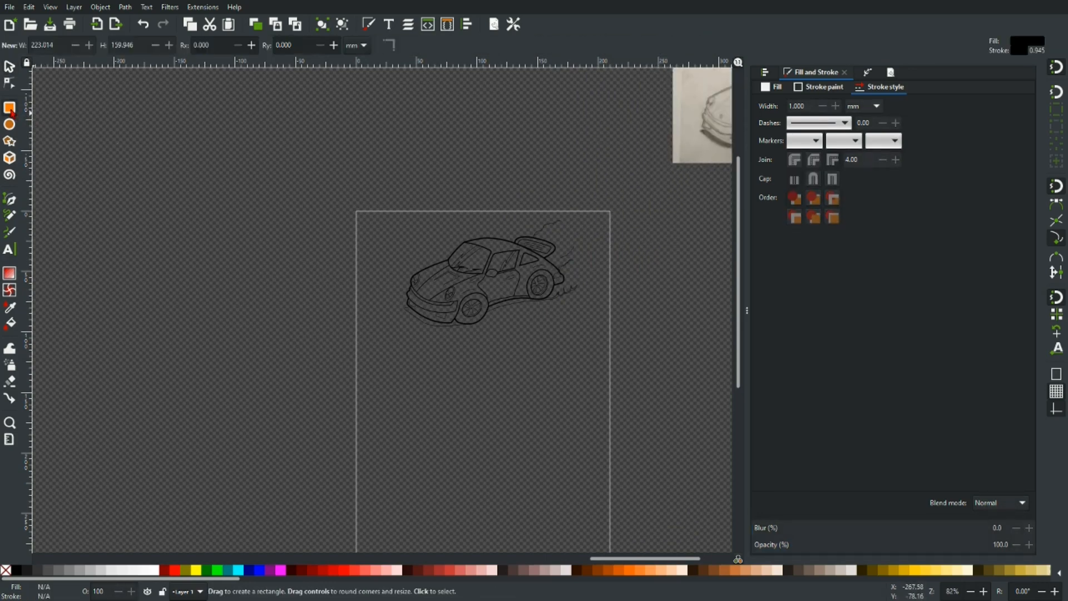
pyautogui.moveTo(256, 124); pyautogui.dragTo(616, 340)
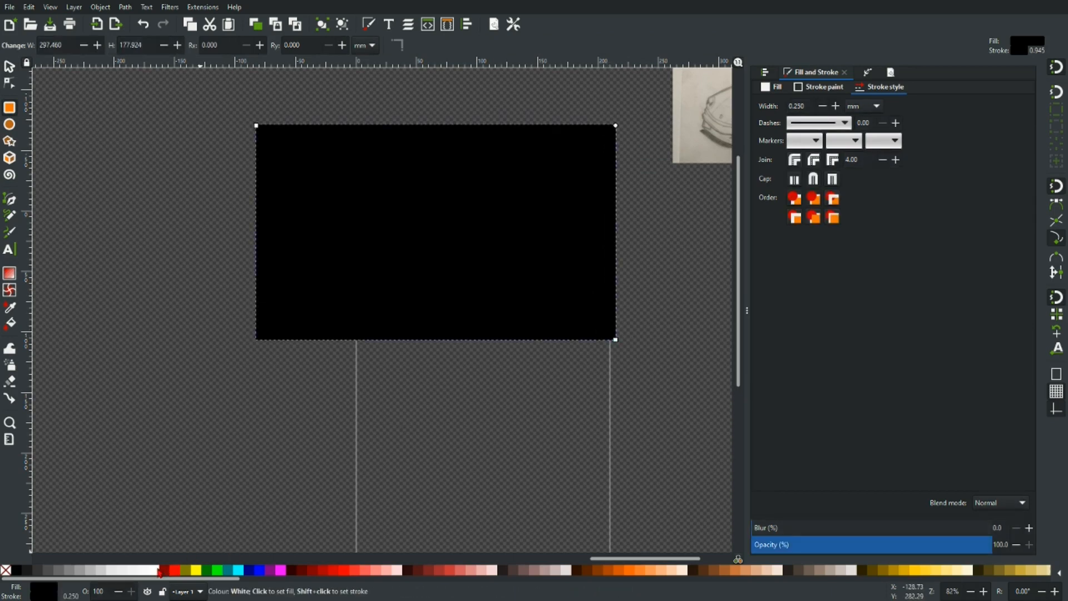
pyautogui.click(158, 570)
pyautogui.press('s')
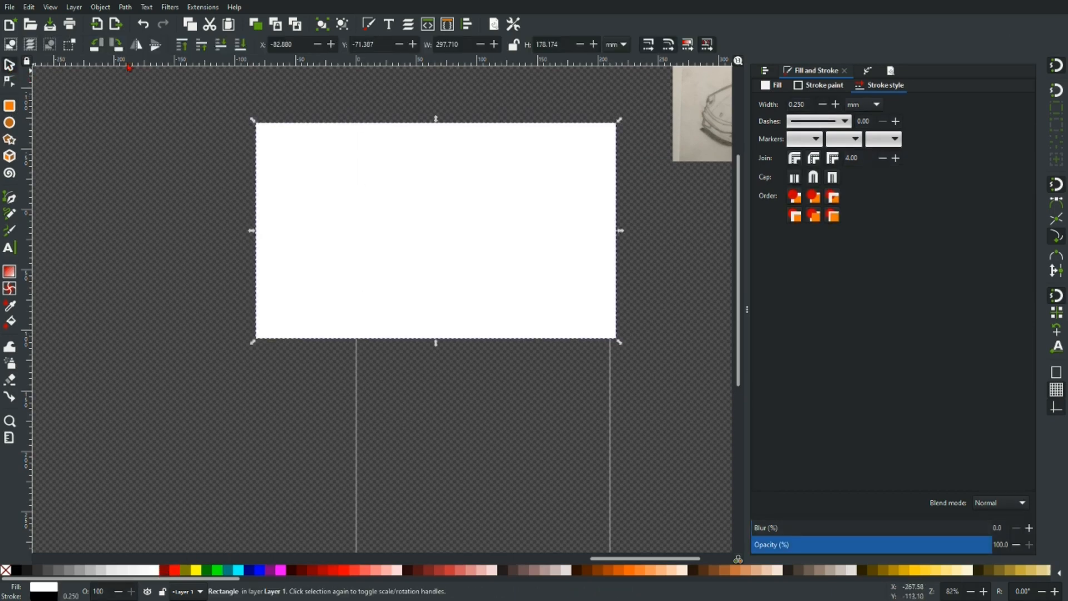
# Lower the white rectangle behind all the line work and move it so the car sits near its middle
pyautogui.click(242, 45)
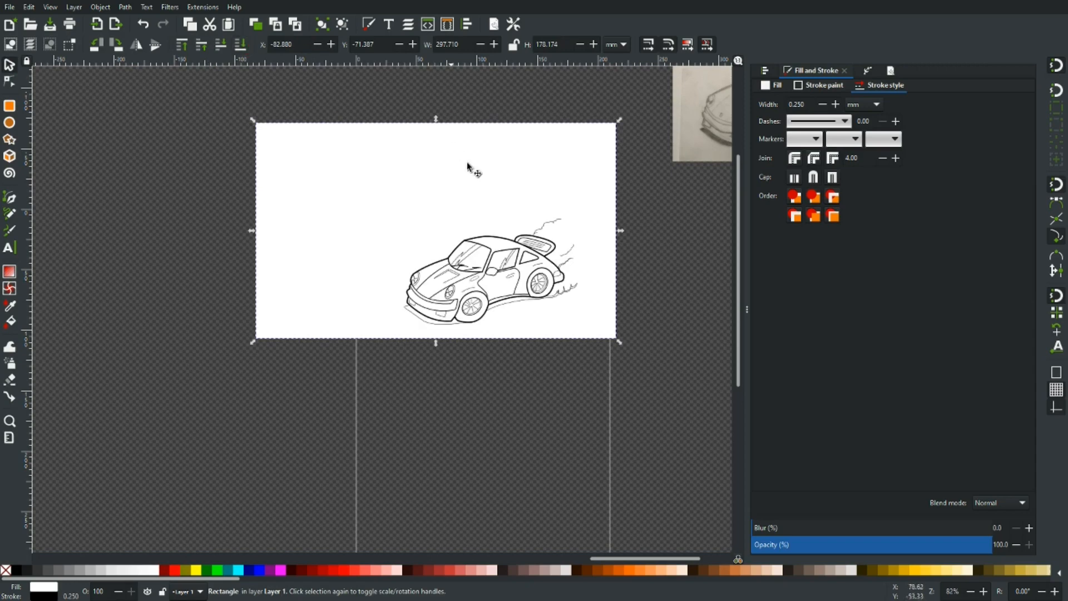
pyautogui.moveTo(416, 169); pyautogui.dragTo(404, 255)
pyautogui.scroll(3, 469, 225)
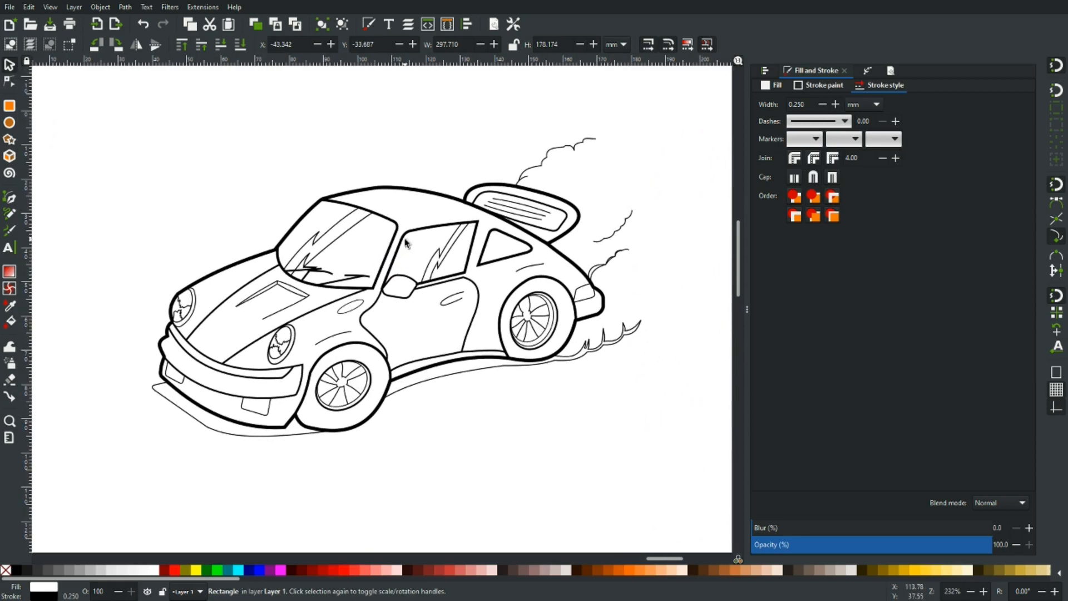
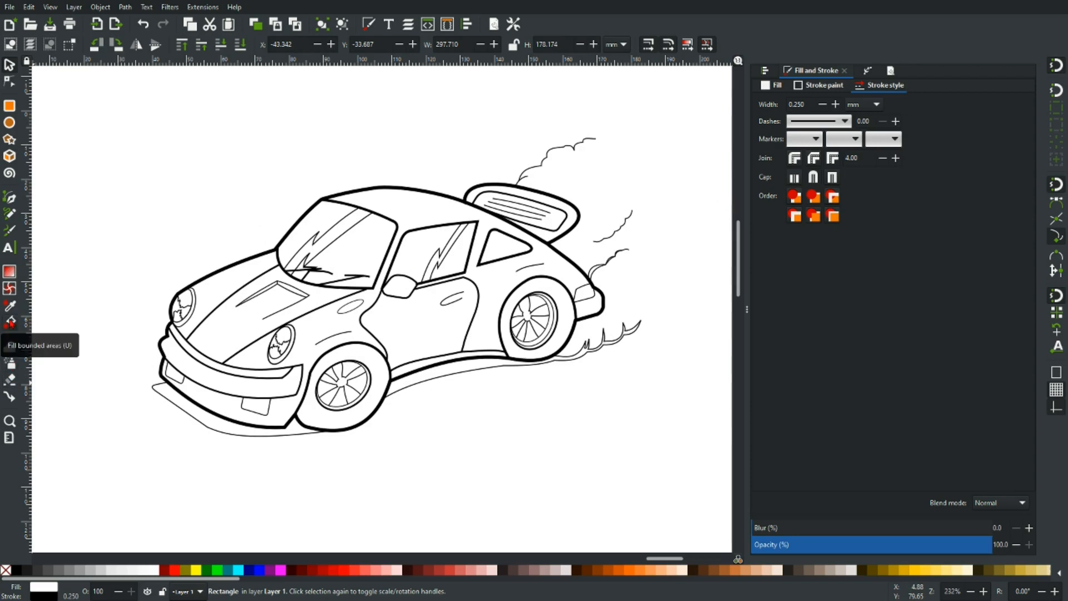
# Bucket-fill the shadow area beneath the front bumper and colour it black
pyautogui.click(9, 323)
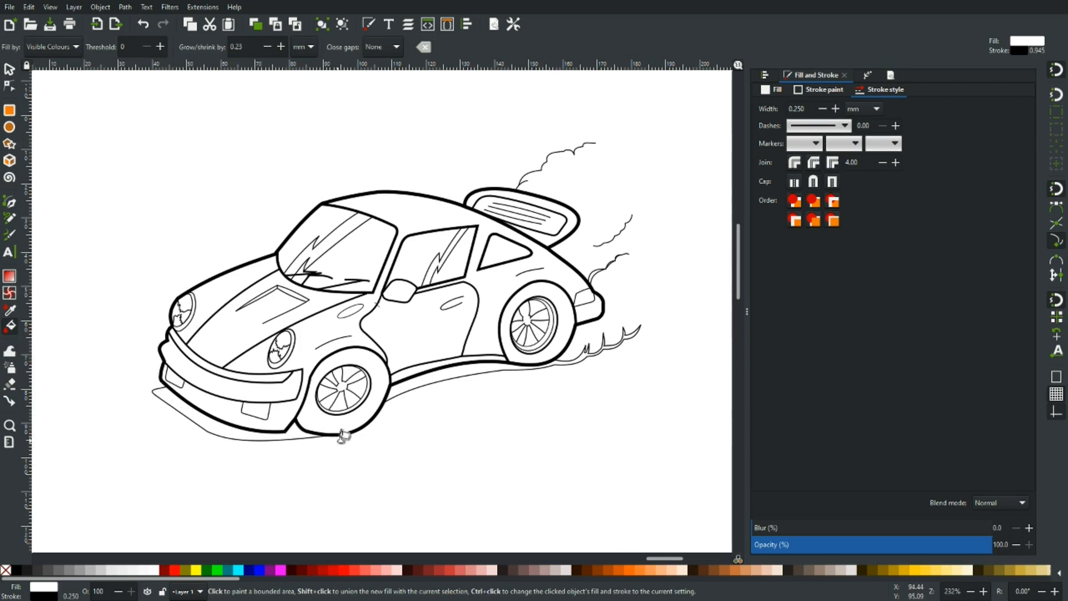
pyautogui.click(208, 426)
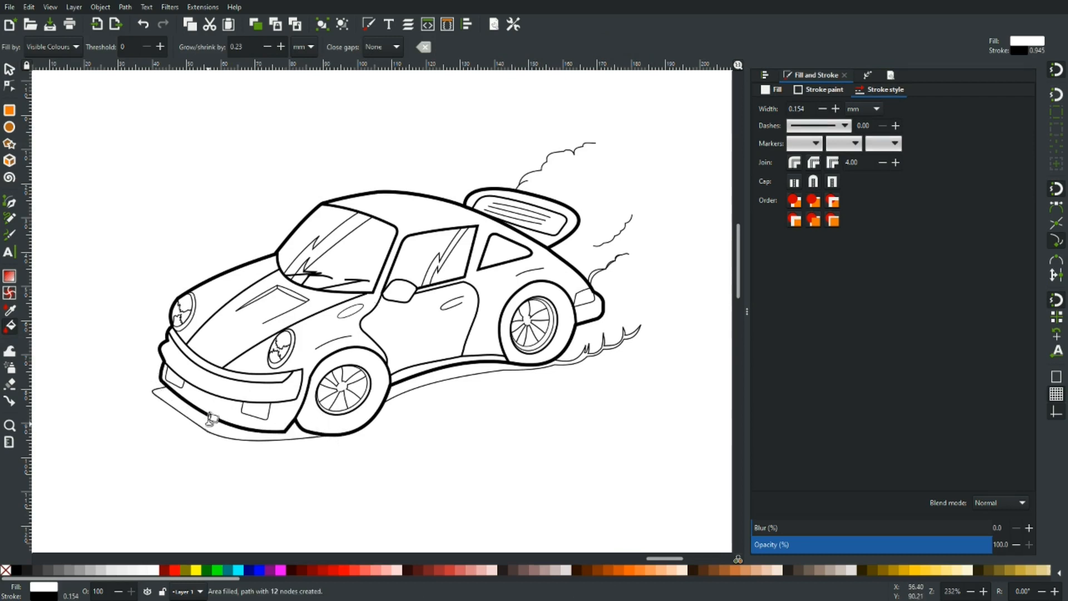
pyautogui.click(16, 572)
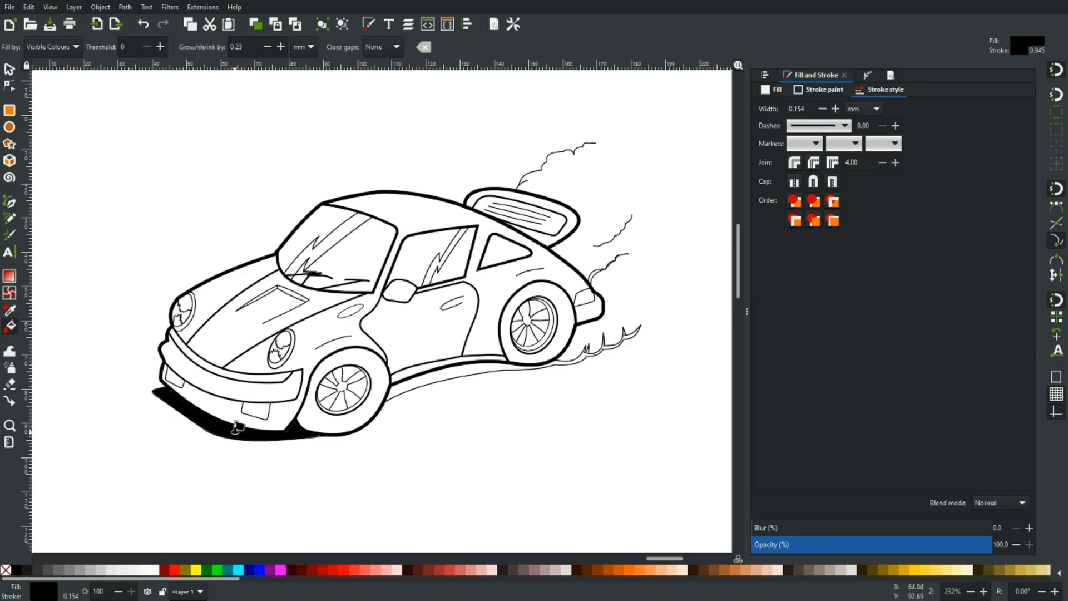
# Fill the unfilled sliver along the lower edge of the front shadow with black and check the edge for gaps
pyautogui.scroll(6, 220, 424)
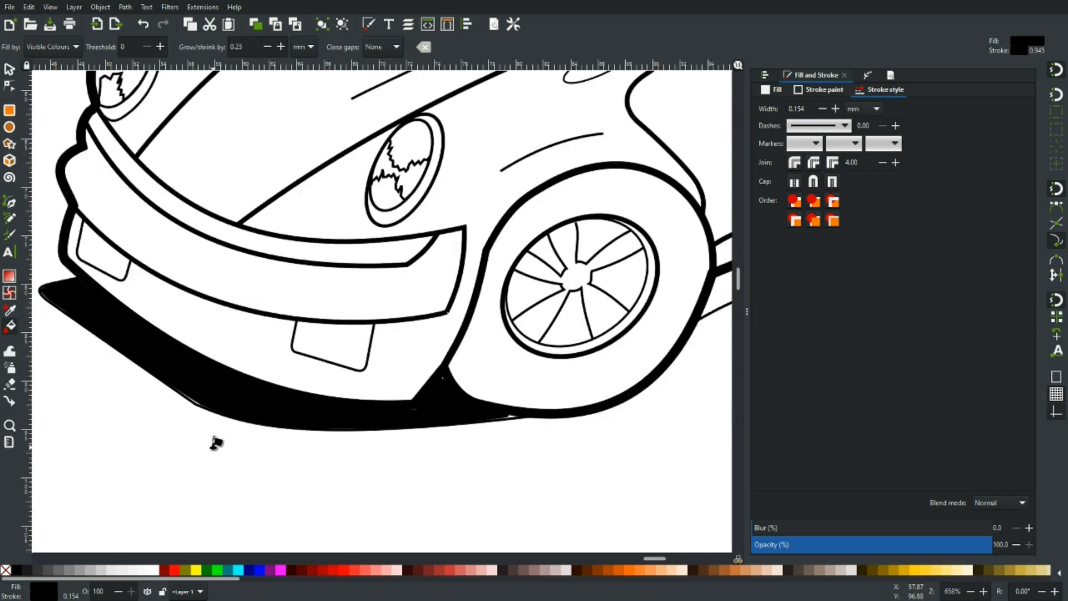
pyautogui.scroll(3, 183, 373)
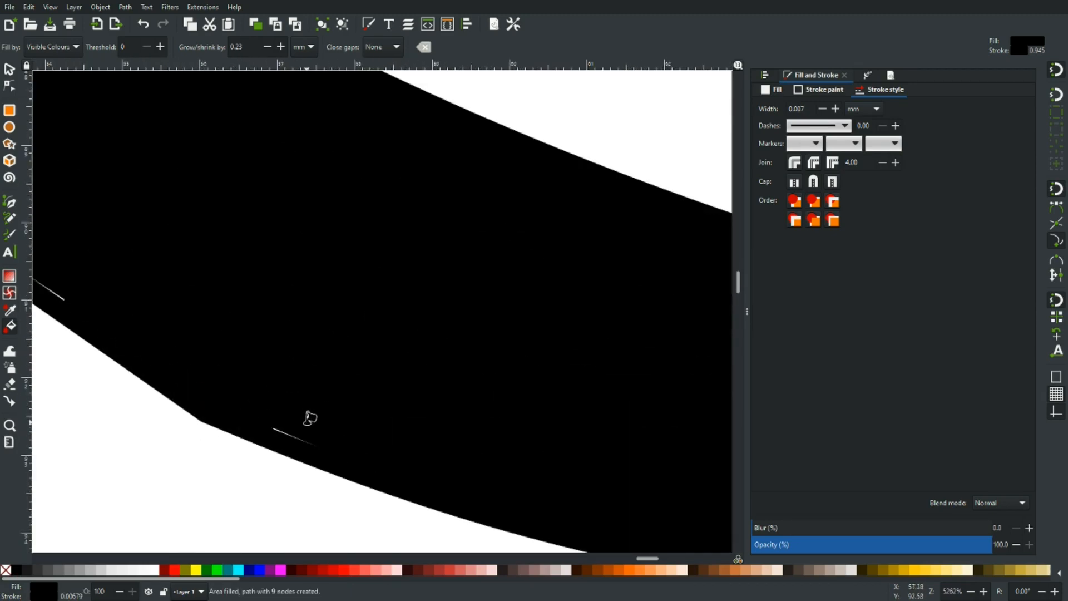
pyautogui.scroll(-3, 295, 374)
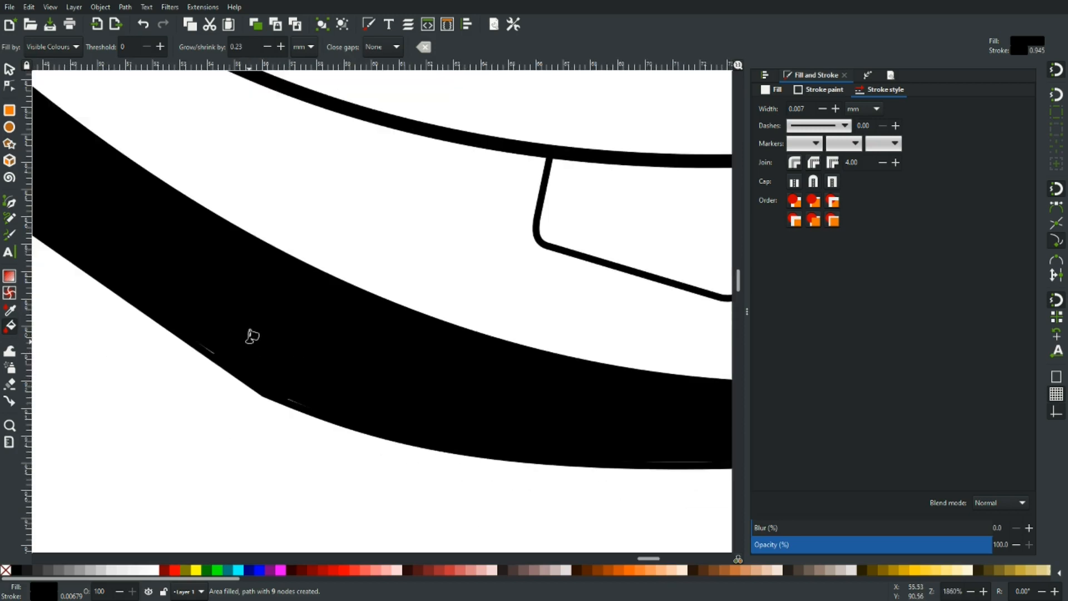
pyautogui.scroll(-2, 252, 336)
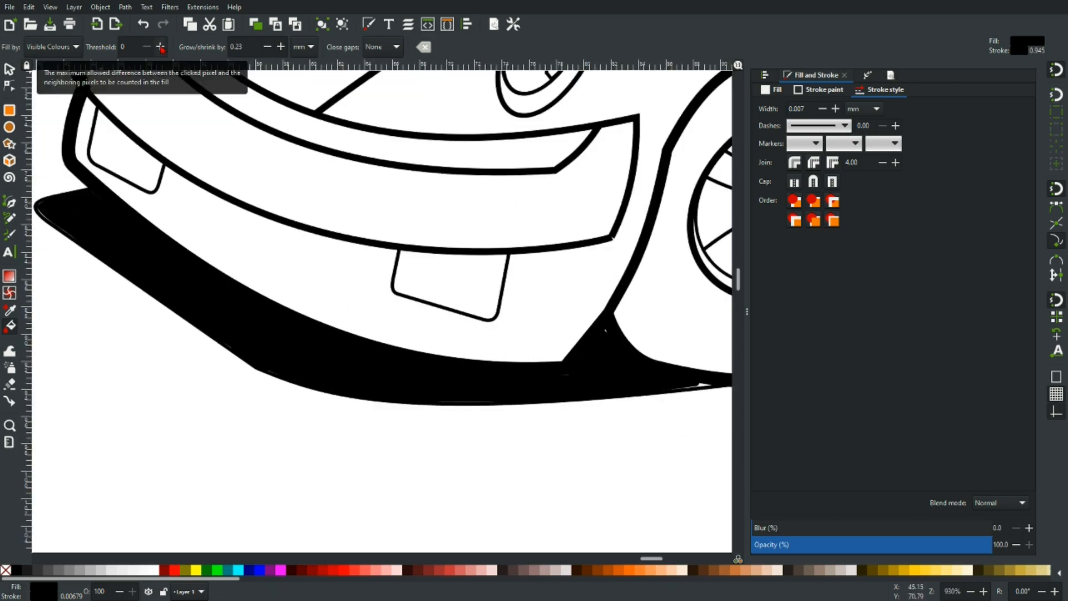
# Set the bucket fill's Grow/shrink to 0.33 mm and fill the front wheel's bottom and right spoke gaps black
pyautogui.click(281, 48)
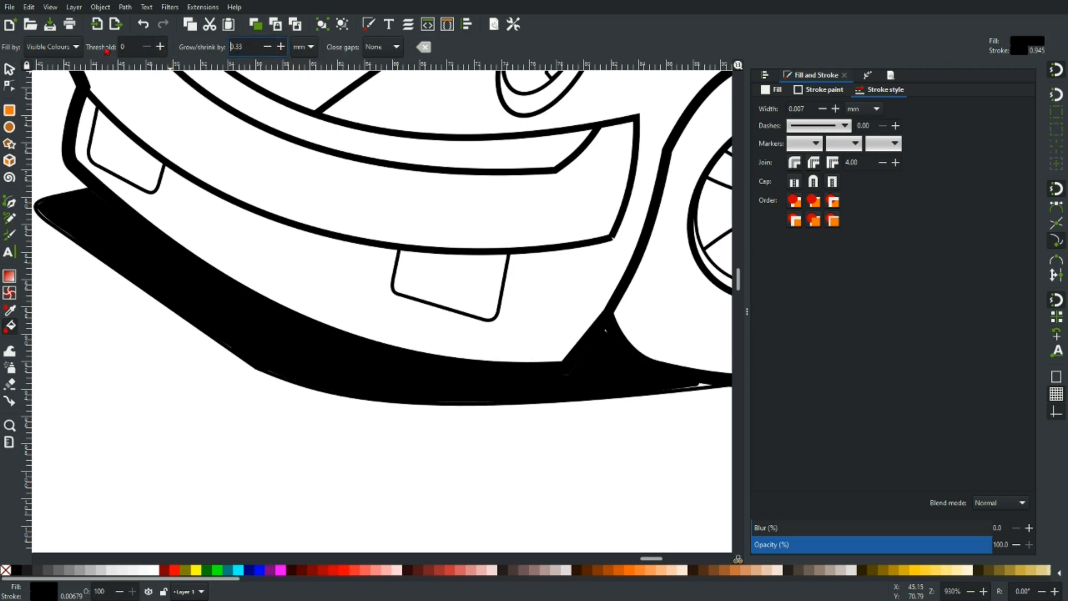
pyautogui.hscroll(6, 365, 399)
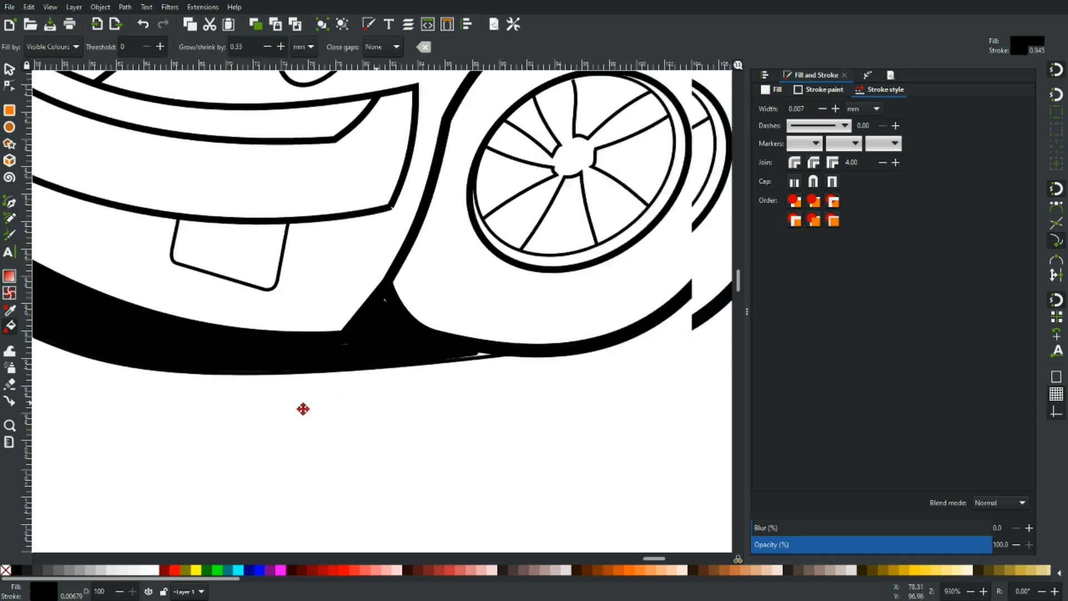
pyautogui.click(435, 224)
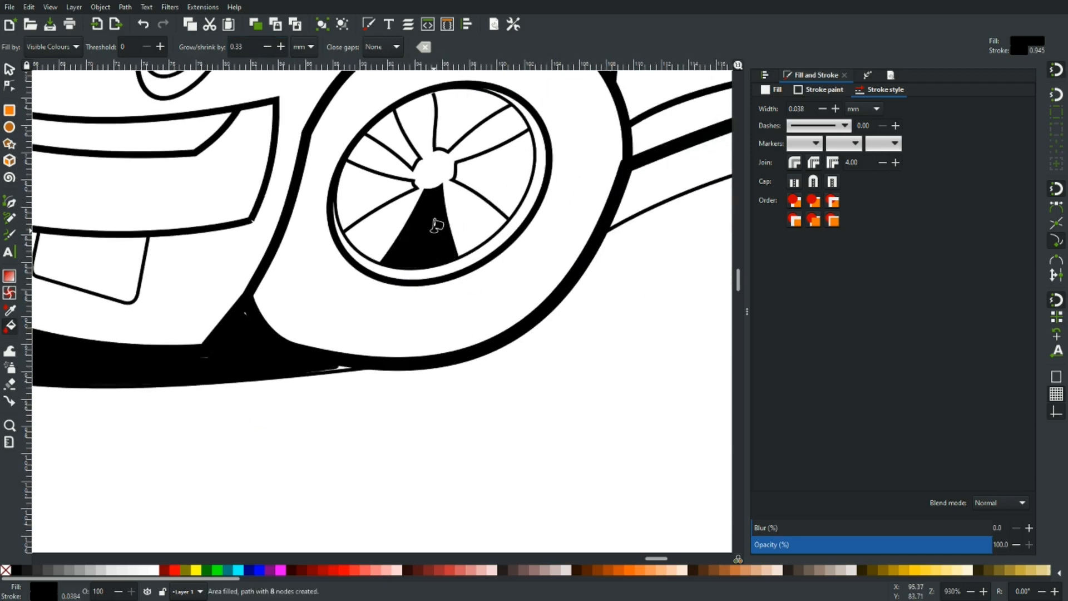
pyautogui.click(516, 180)
pyautogui.scroll(3, 517, 179)
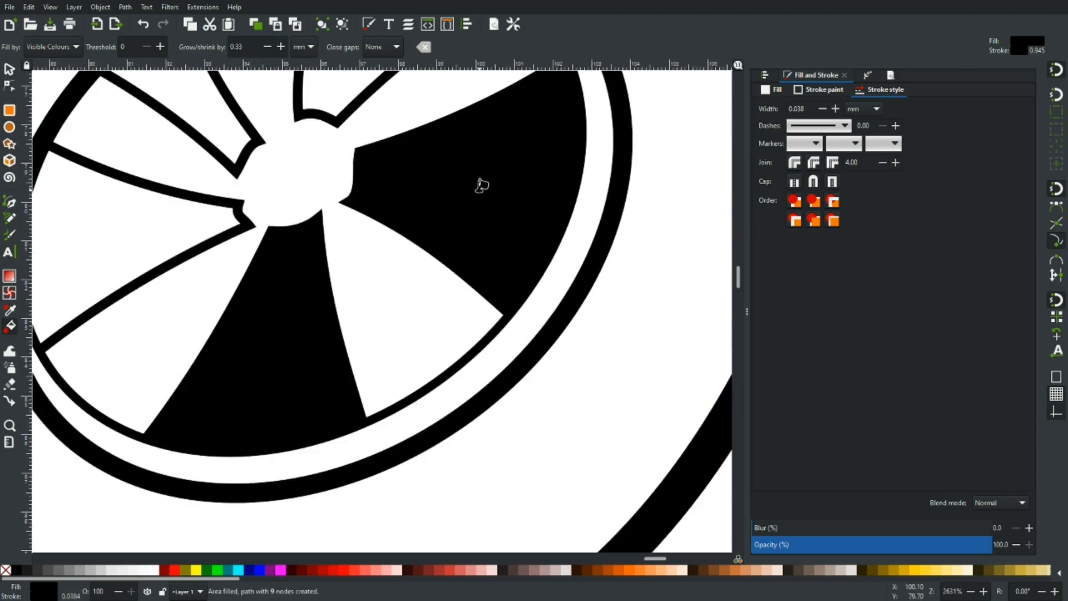
pyautogui.scroll(5, 445, 178)
pyautogui.click(385, 165)
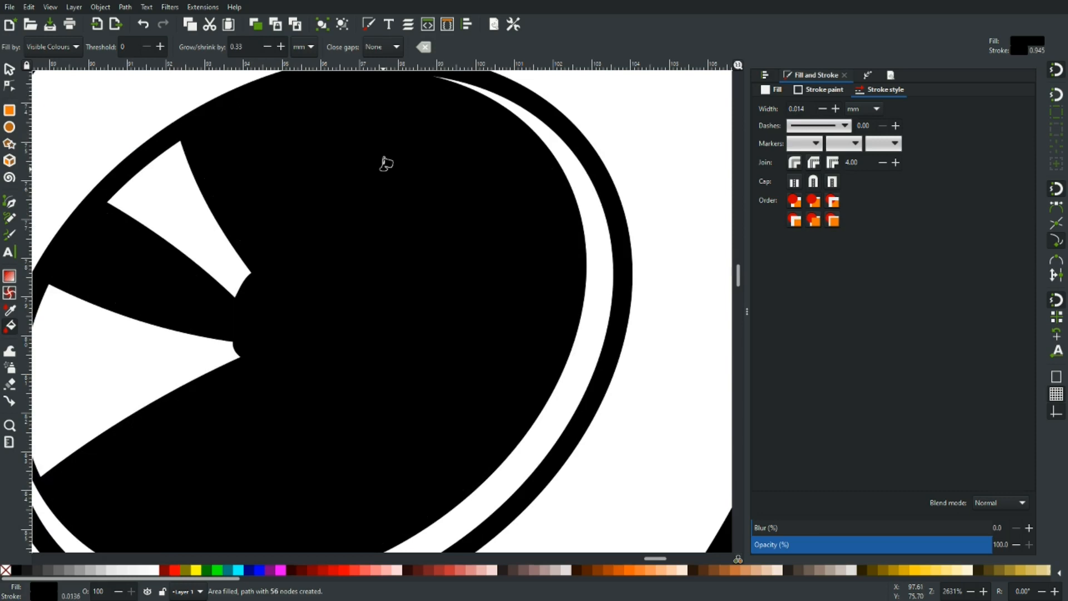
pyautogui.hotkey('ctrl', 'z')
# Move the open upper end node of the front wheel's top spoke line onto the rim outline
pyautogui.click(9, 85)
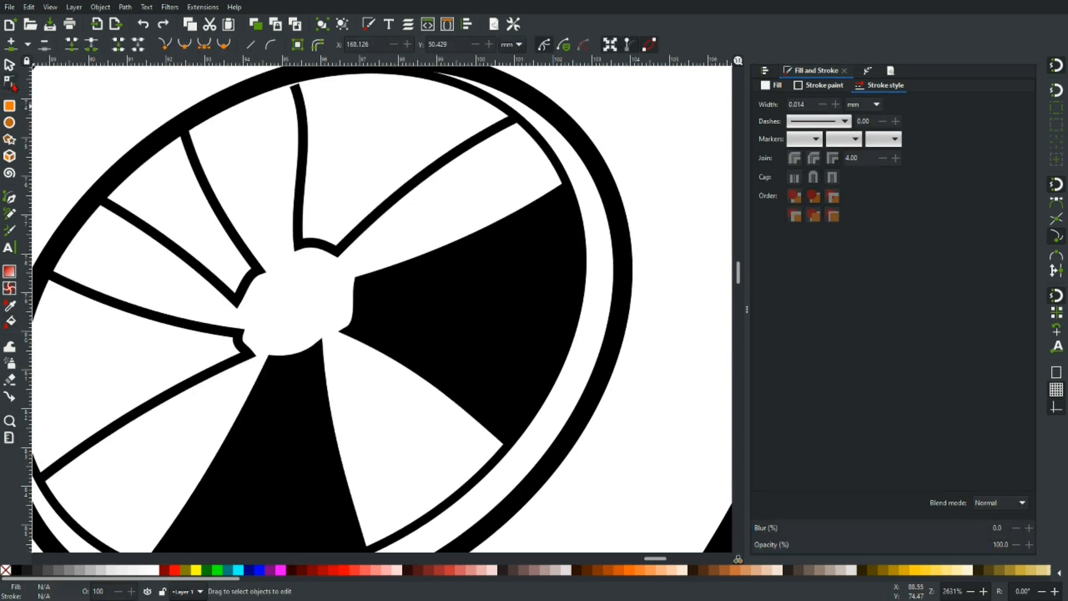
pyautogui.scroll(3, 245, 119)
pyautogui.click(295, 177)
pyautogui.moveTo(295, 175); pyautogui.dragTo(291, 169)
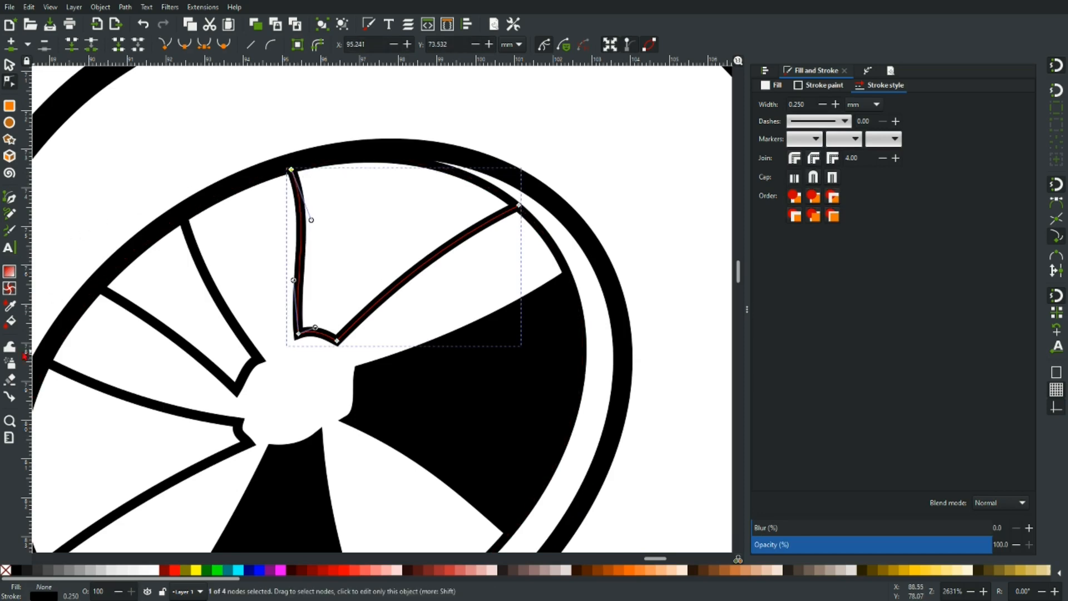
# Fill the front wheel's top, upper-left and left spoke gaps and the shadow strip between the wheels black
pyautogui.click(10, 322)
pyautogui.click(348, 241)
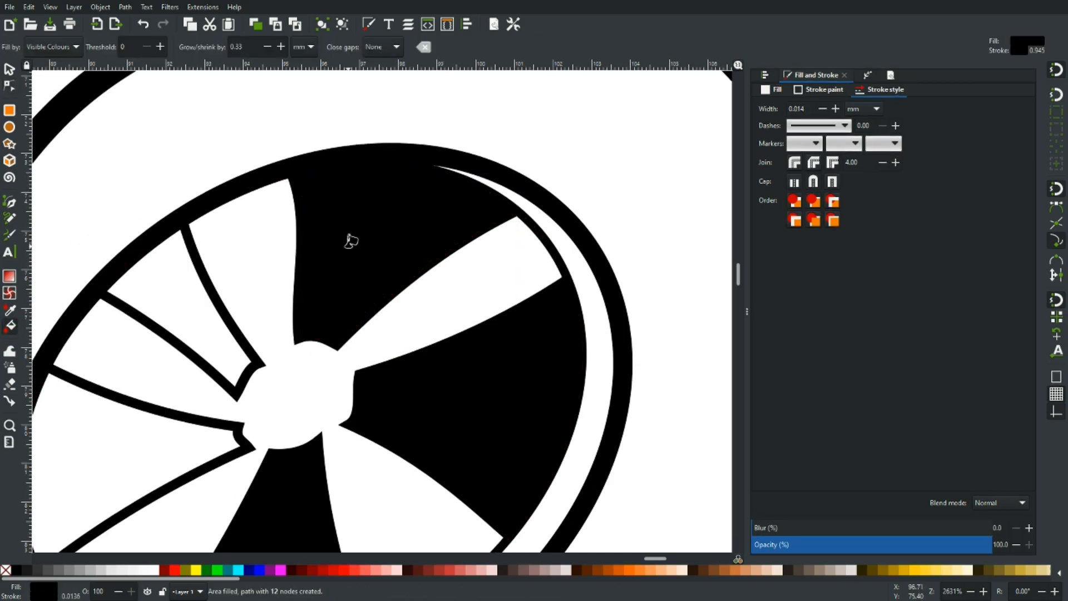
pyautogui.click(200, 310)
pyautogui.scroll(-2, 204, 306)
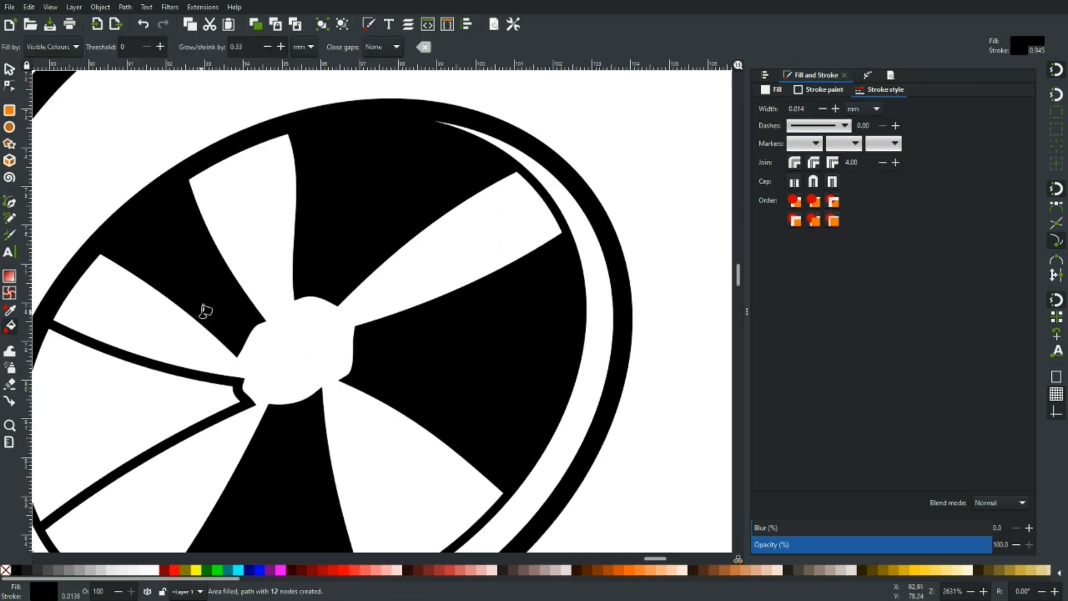
pyautogui.click(149, 377)
pyautogui.scroll(-5, 160, 368)
pyautogui.click(318, 370)
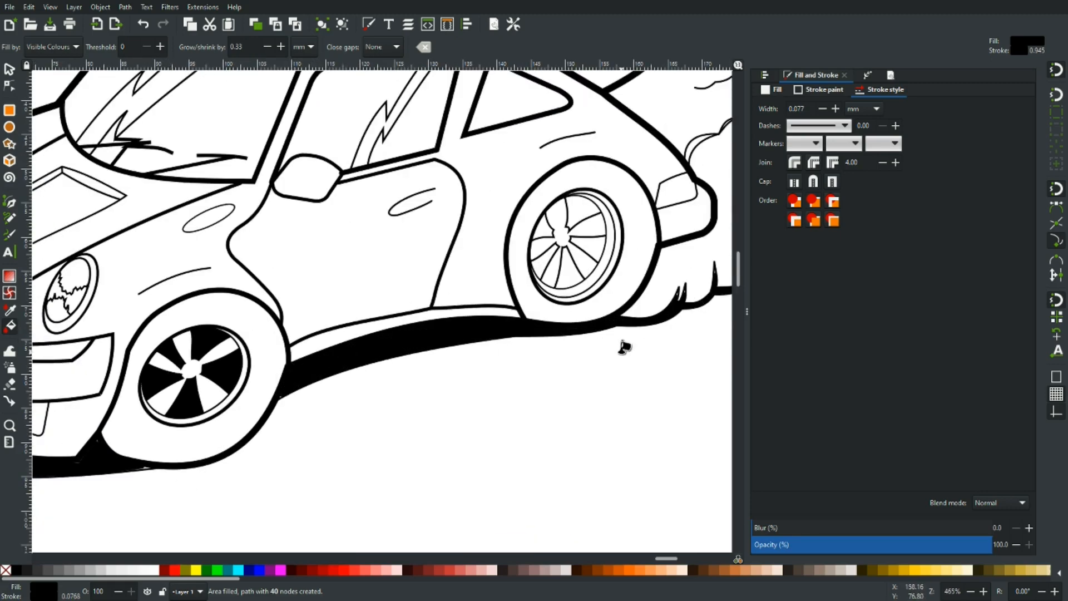
# Fill the gaps between the rear wheel's spokes with black
pyautogui.scroll(4, 634, 341)
pyautogui.scroll(1, 573, 342)
pyautogui.click(590, 279)
pyautogui.click(609, 322)
pyautogui.click(580, 365)
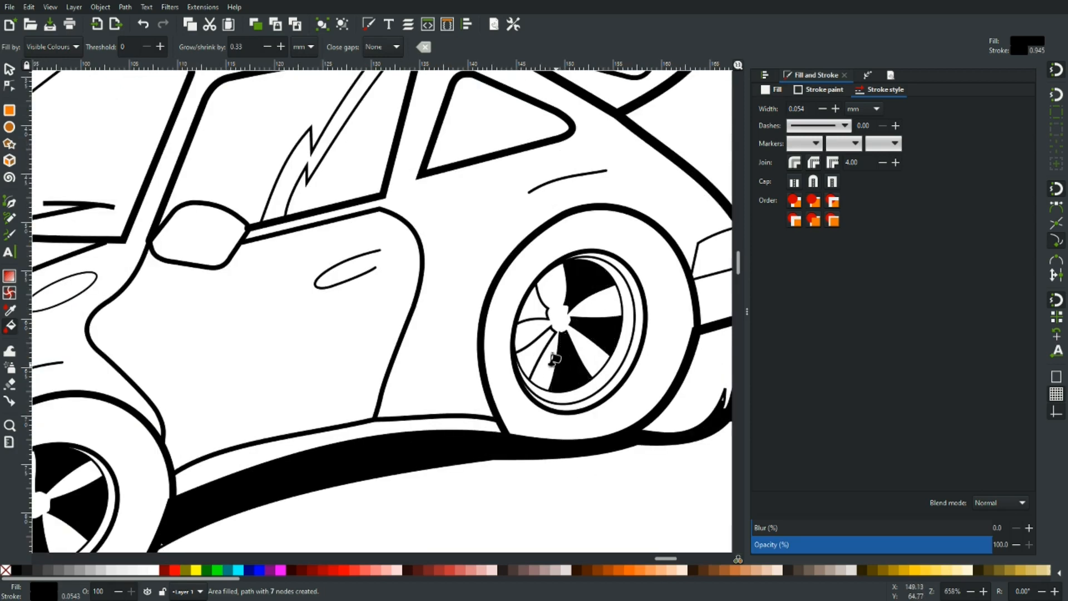
pyautogui.click(532, 354)
pyautogui.click(537, 306)
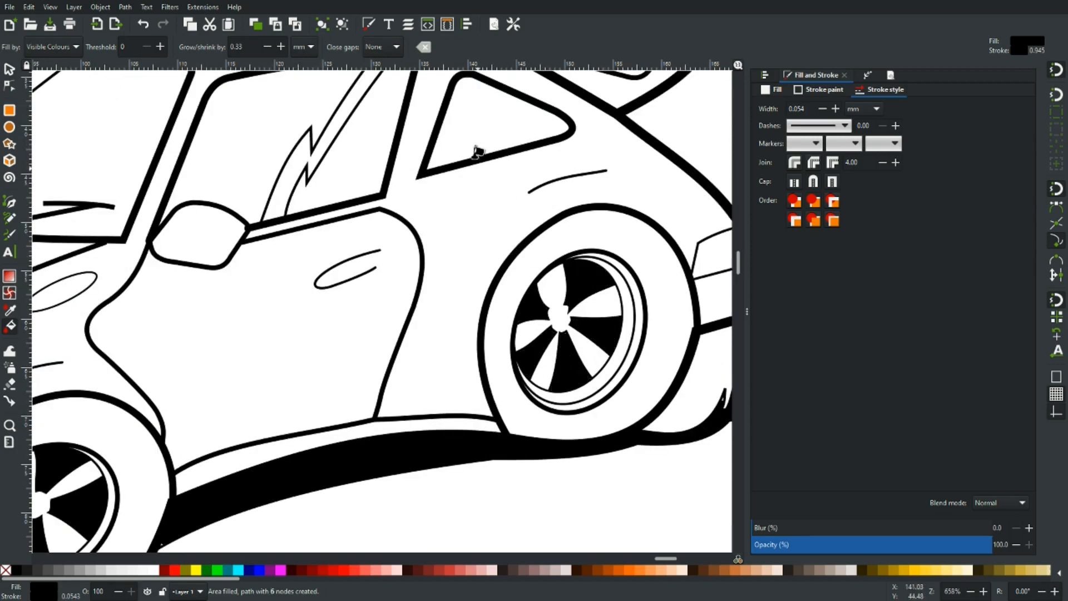
# Fill the rear quarter window and the door window black, leaving the lightning-shaped reflection in the door window white
pyautogui.click(469, 134)
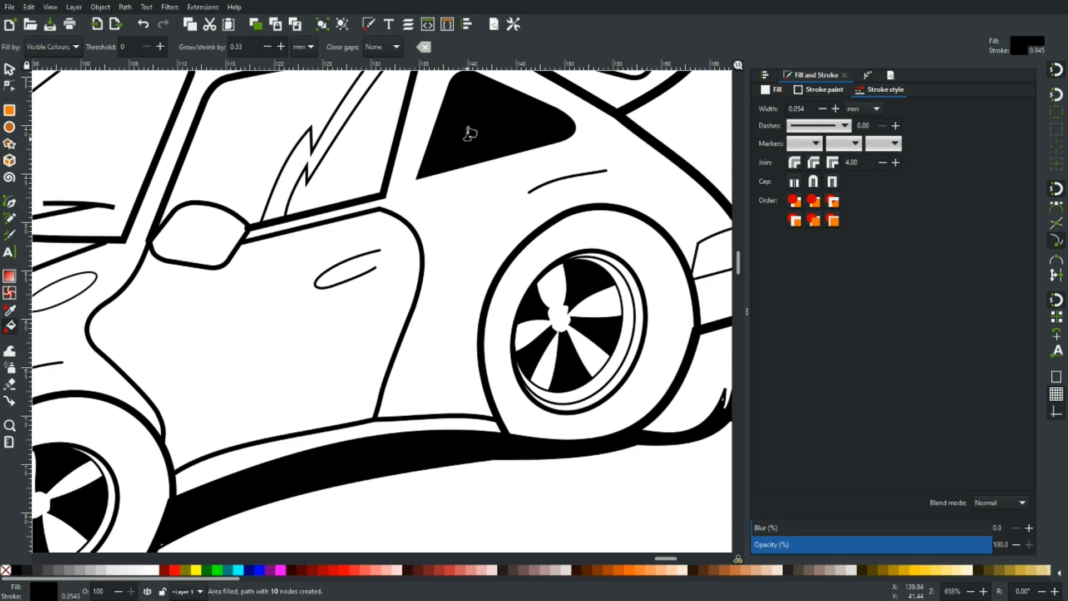
pyautogui.click(361, 137)
pyautogui.click(267, 132)
# Fill the windshield area left of its lightning reflection black, undoing a trial fill of the area right of the reflection
pyautogui.hscroll(-10, 250, 146)
pyautogui.scroll(2, 249, 146)
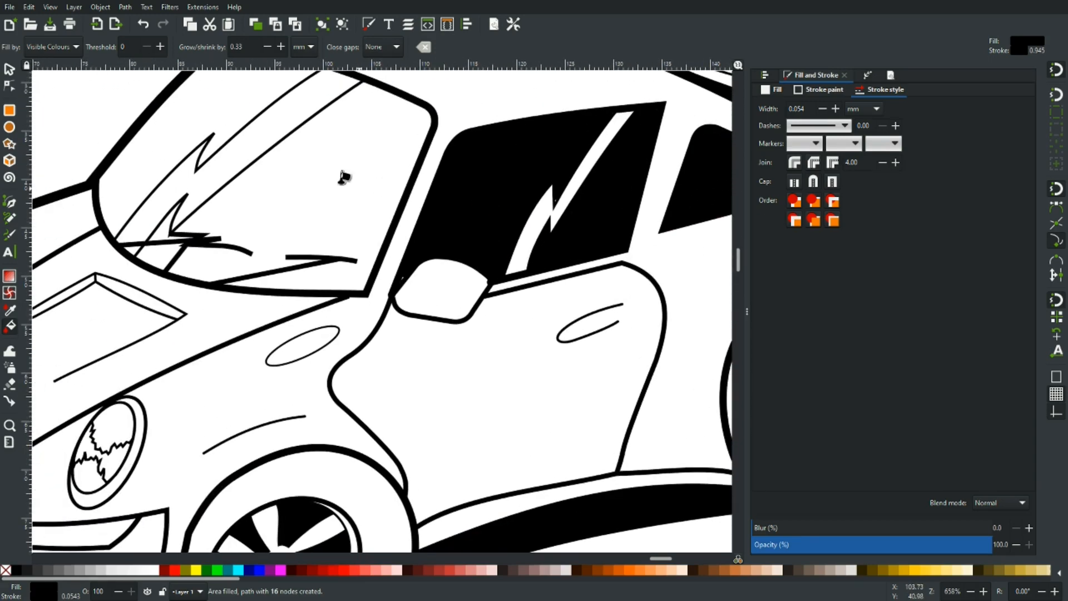
pyautogui.click(338, 176)
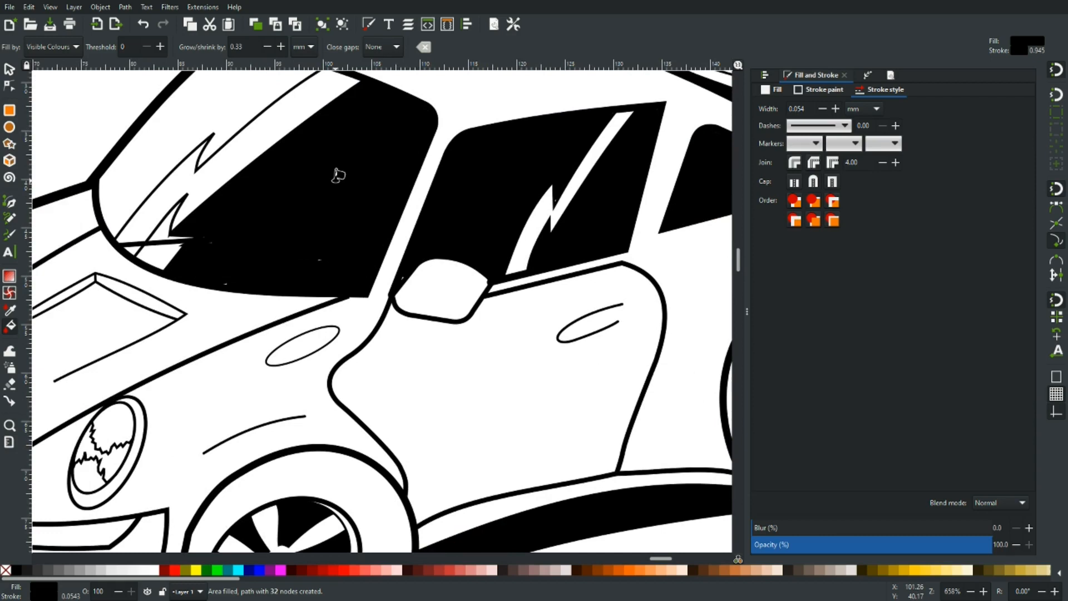
pyautogui.hotkey('ctrl', 'z')
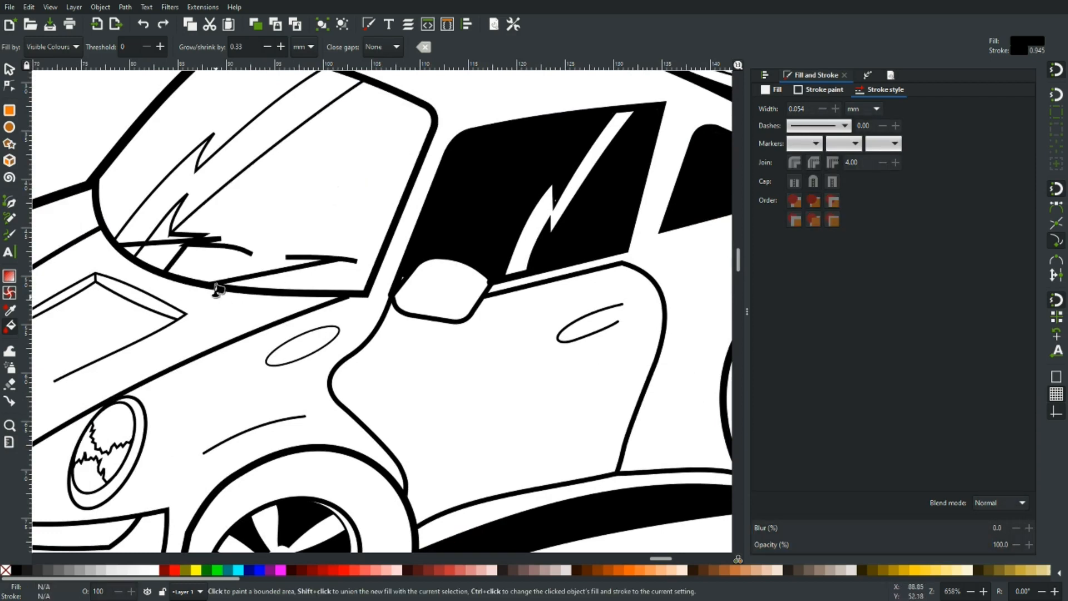
pyautogui.click(155, 149)
# Fill the white gaps inside the first three dust spikes behind the rear wheel with black
pyautogui.scroll(-1, 288, 189)
pyautogui.scroll(-1, 345, 193)
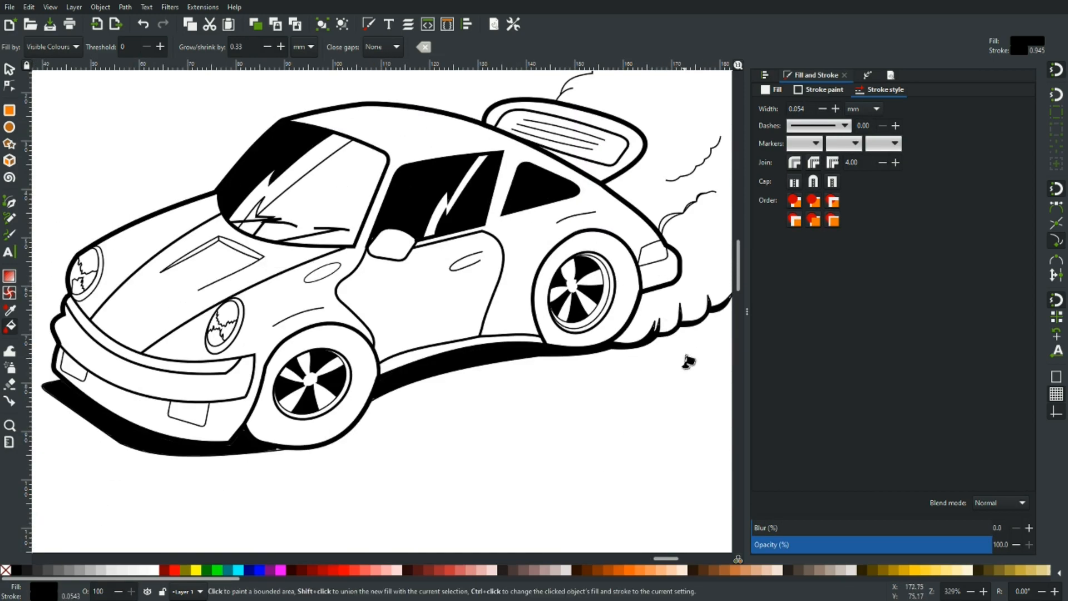
pyautogui.moveTo(677, 373); pyautogui.dragTo(429, 418)
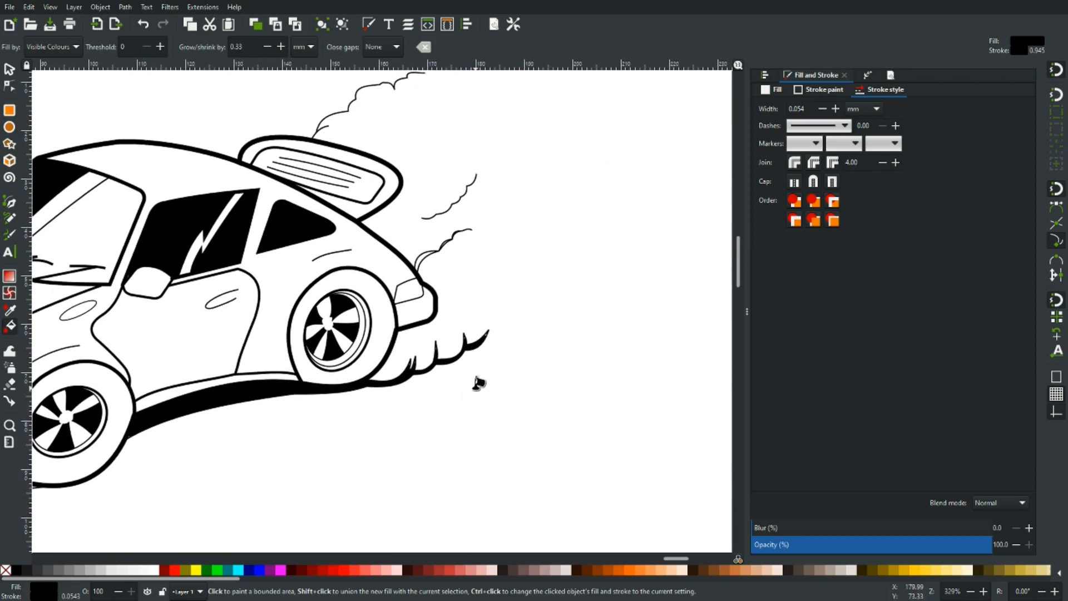
pyautogui.scroll(5, 473, 369)
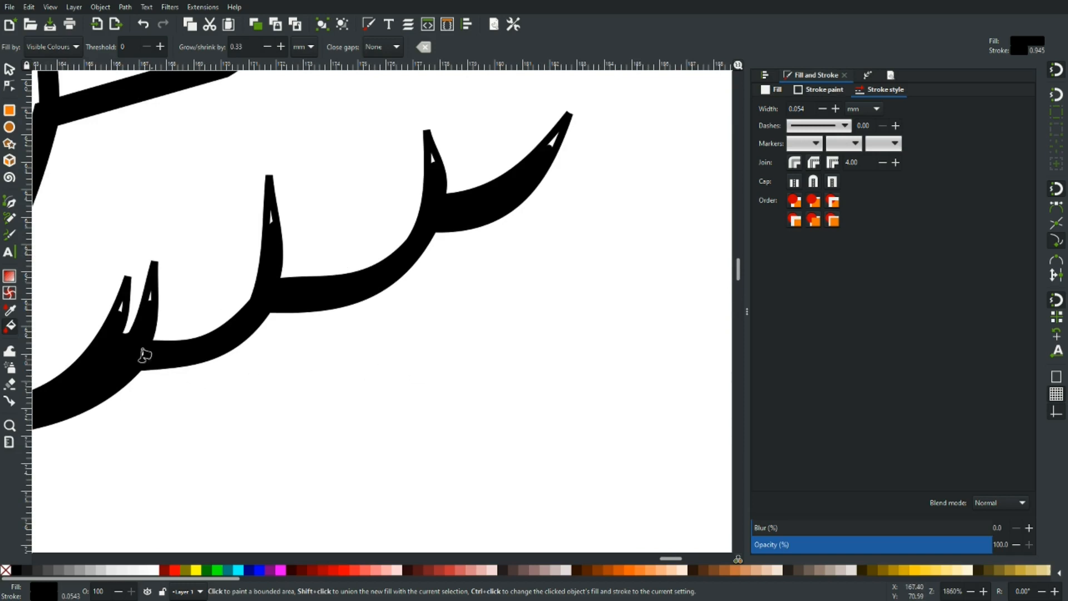
pyautogui.scroll(3, 95, 315)
pyautogui.click(167, 287)
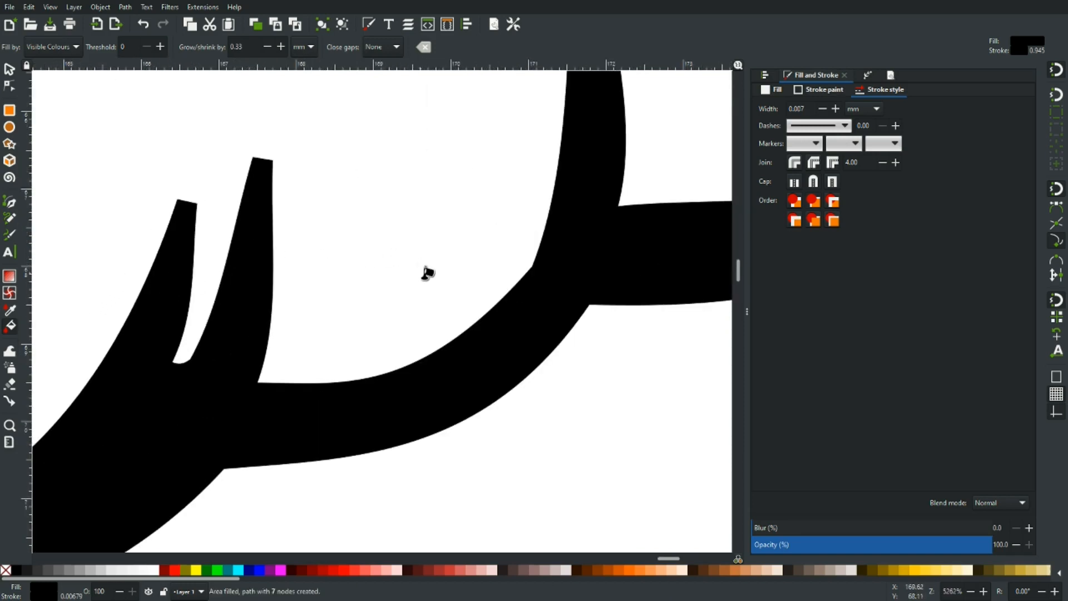
pyautogui.scroll(10, 432, 278)
pyautogui.click(611, 282)
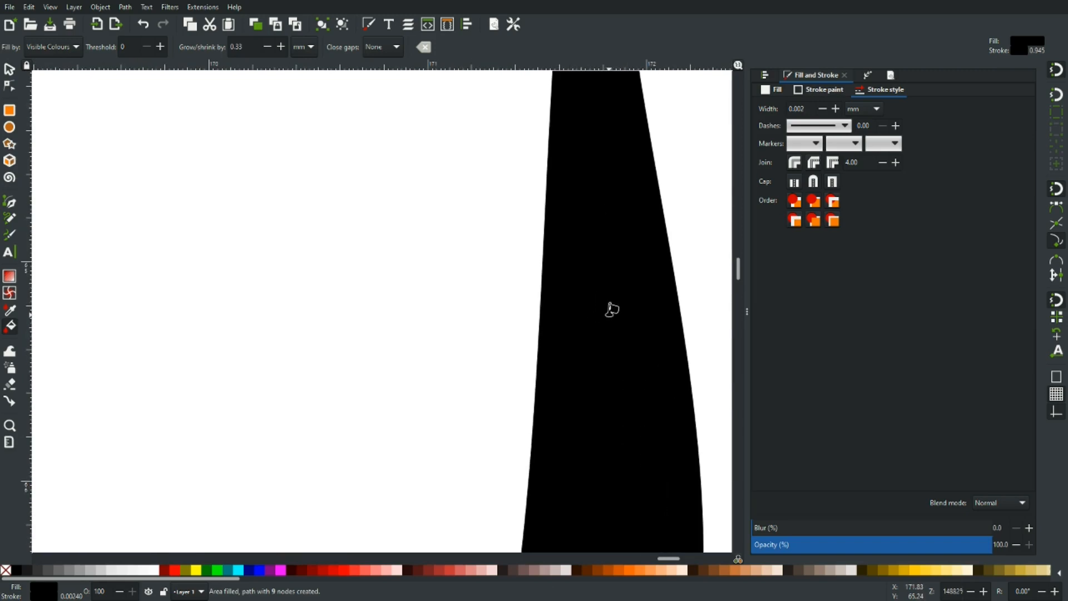
# Fill the white gaps inside the last two dust spikes, farthest from the rear wheel, with black
pyautogui.scroll(-14, 606, 301)
pyautogui.scroll(3, 503, 342)
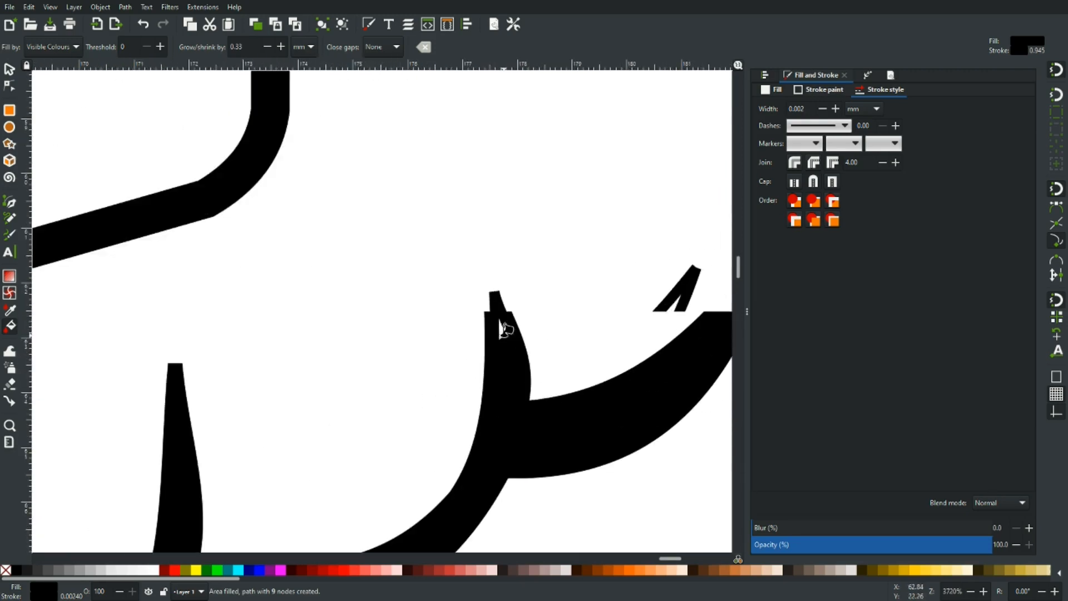
pyautogui.click(505, 334)
pyautogui.scroll(-3, 595, 316)
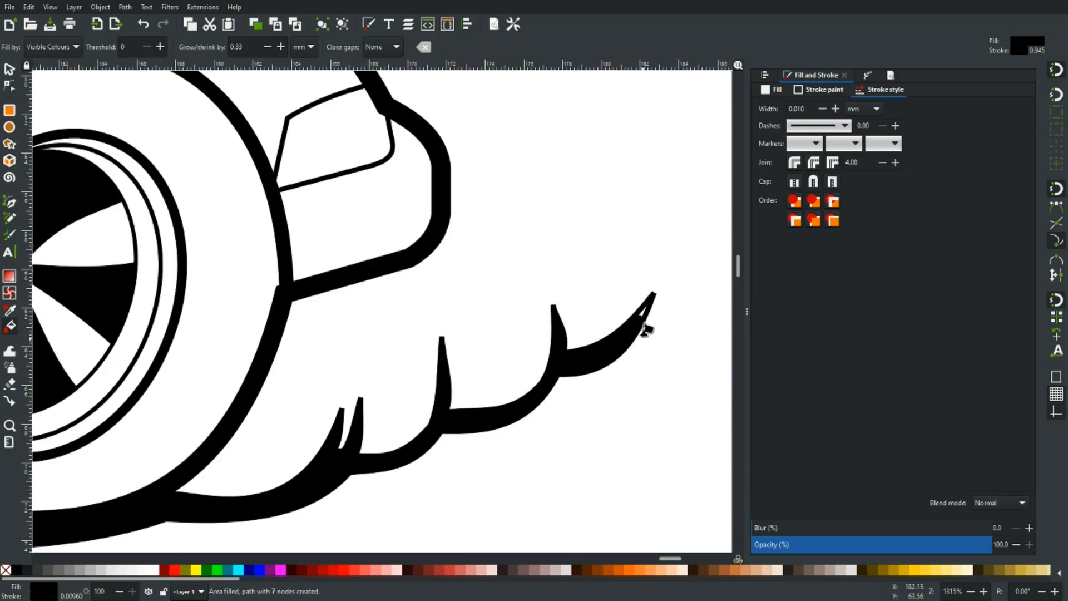
pyautogui.scroll(5, 646, 309)
pyautogui.click(609, 286)
pyautogui.scroll(-10, 406, 331)
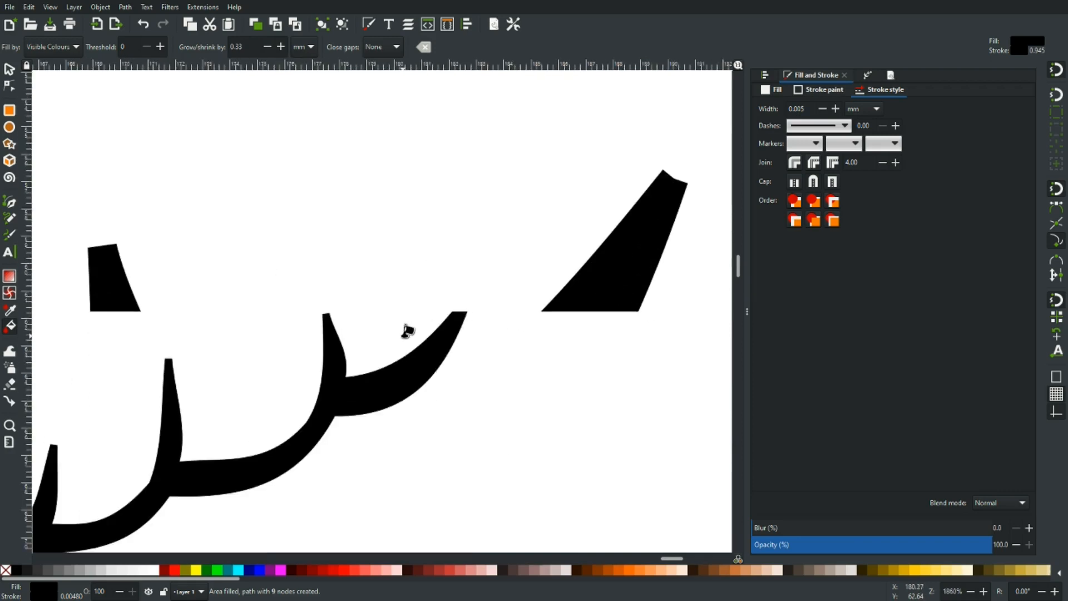
# Fill the spaces between the double outlines of the lower smoke puffs behind the tail with black
pyautogui.moveTo(285, 415); pyautogui.dragTo(506, 357)
pyautogui.scroll(7, 600, 213)
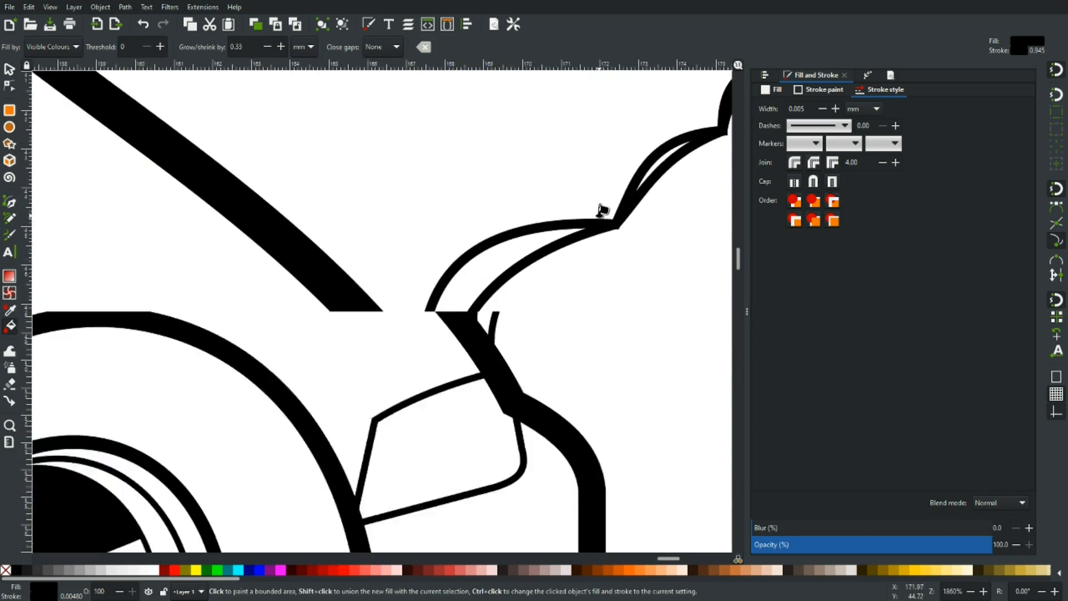
pyautogui.click(516, 249)
pyautogui.click(664, 149)
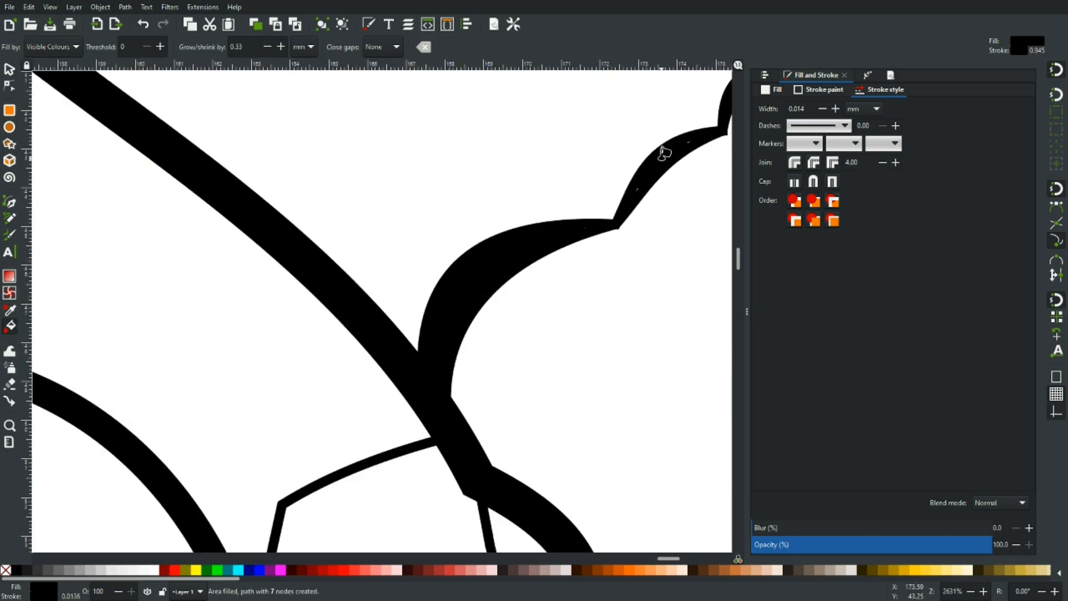
pyautogui.moveTo(656, 166); pyautogui.dragTo(395, 305)
pyautogui.scroll(4, 413, 284)
pyautogui.click(482, 245)
pyautogui.click(483, 246)
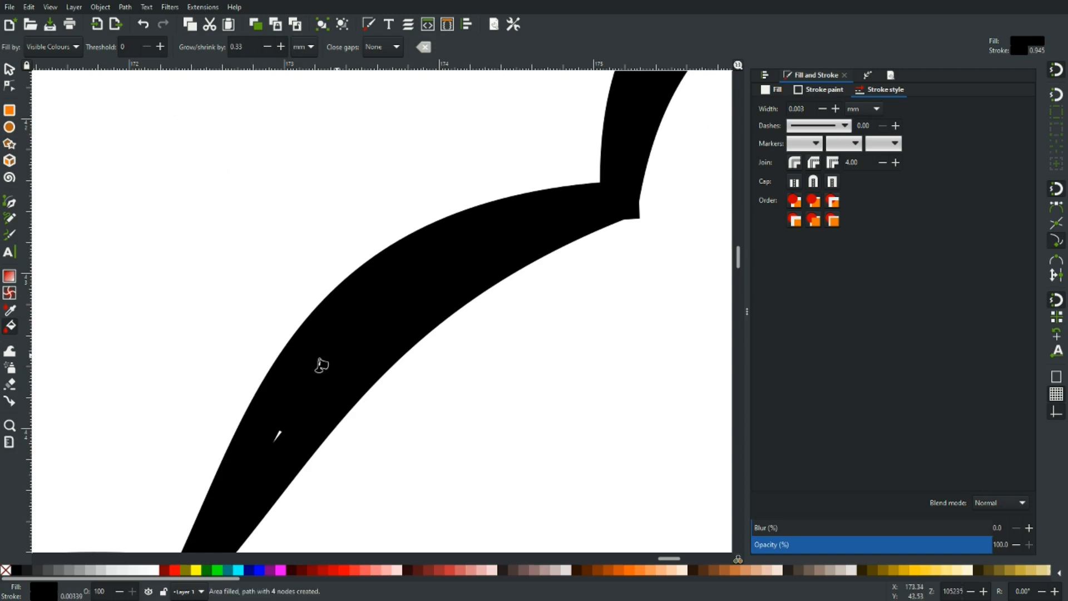
pyautogui.click(295, 418)
pyautogui.click(279, 432)
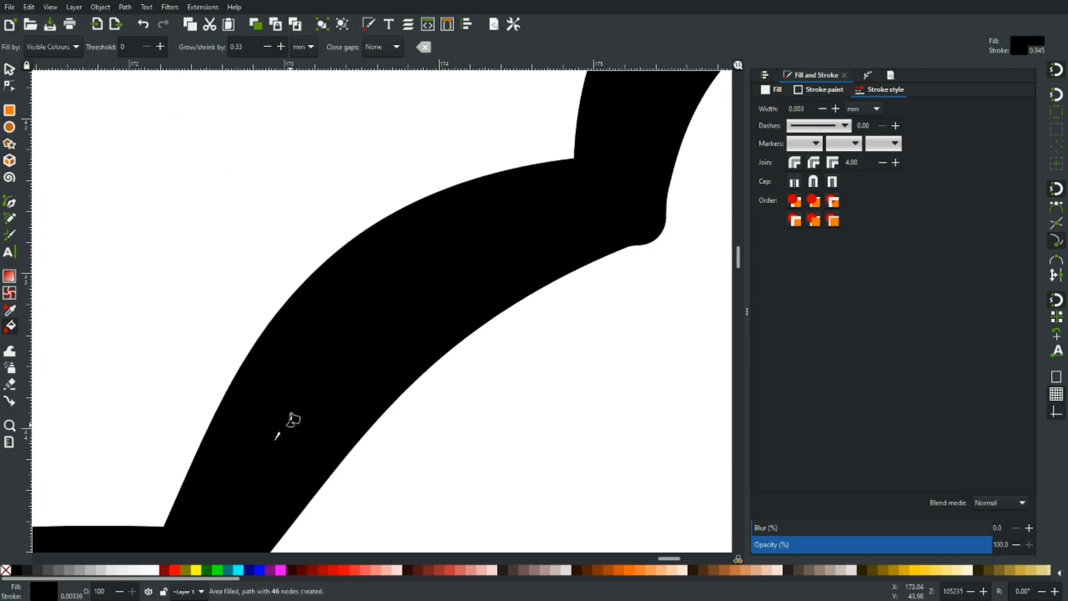
pyautogui.scroll(2, 295, 418)
pyautogui.hotkey('ctrl', 'z')
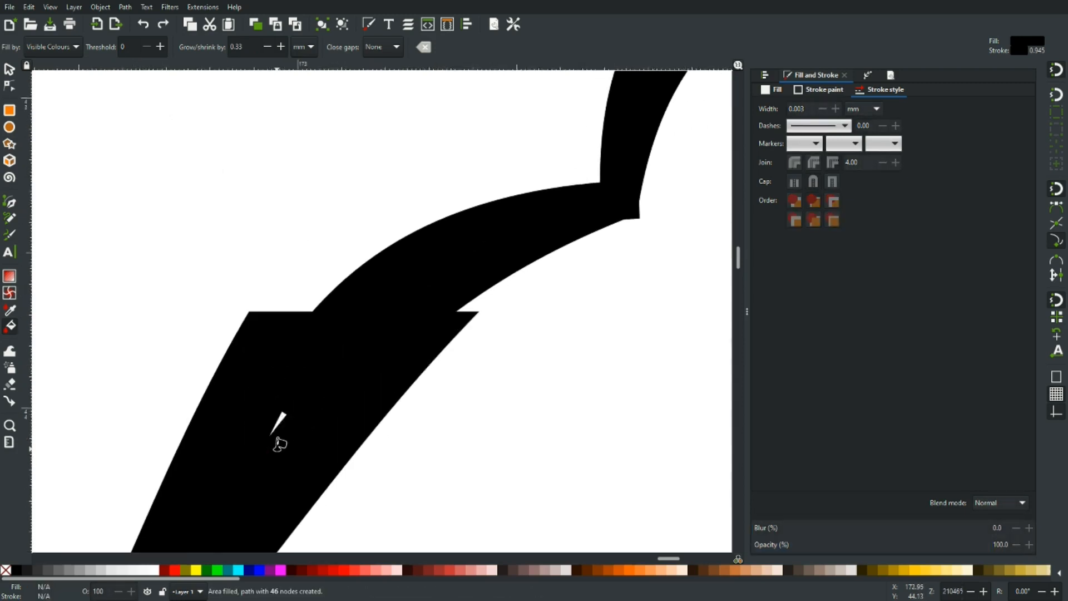
# Fill the remaining white sliver inside the second smoke puff behind the tail with black
pyautogui.scroll(2, 293, 400)
pyautogui.scroll(-12, 315, 374)
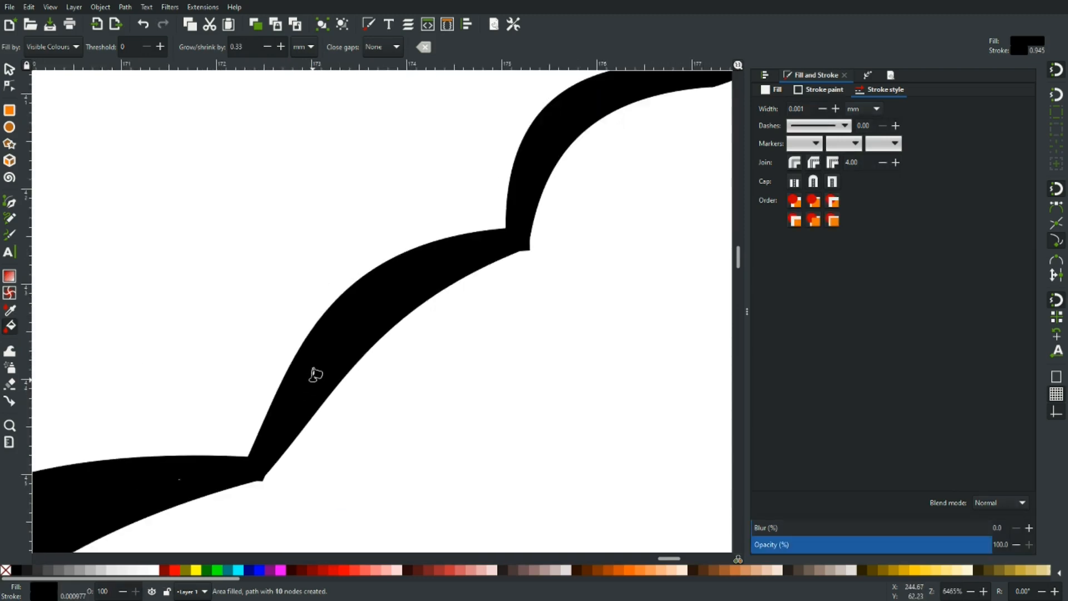
pyautogui.scroll(-3, 315, 374)
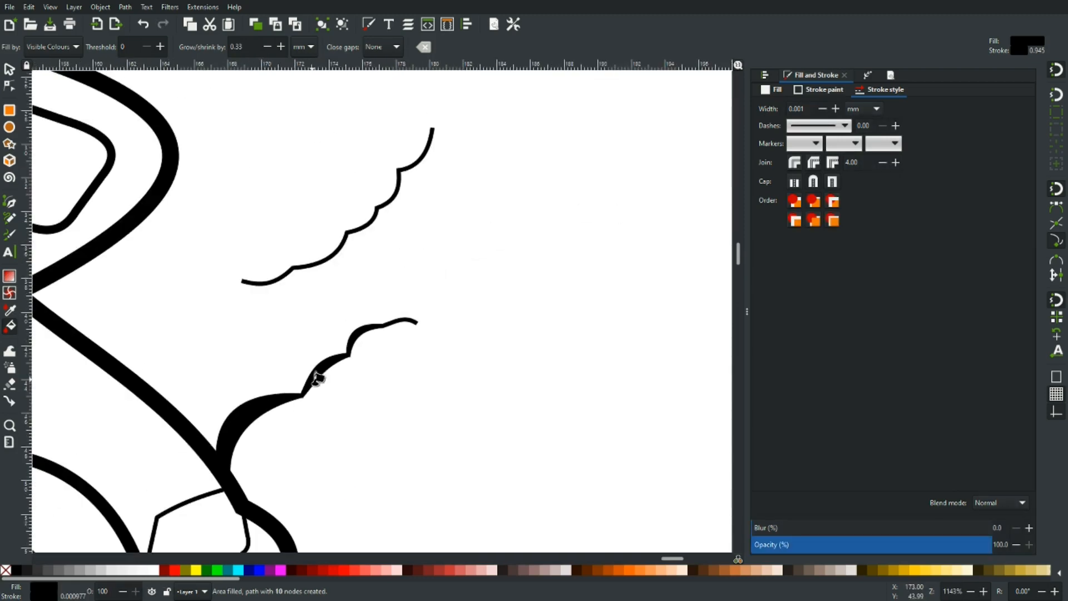
# Move the corner node of the shadow strip between the wheels toward the front tire to cover the small white gap
pyautogui.moveTo(462, 473); pyautogui.dragTo(681, 275)
pyautogui.moveTo(226, 441); pyautogui.dragTo(295, 413)
pyautogui.scroll(4, 288, 391)
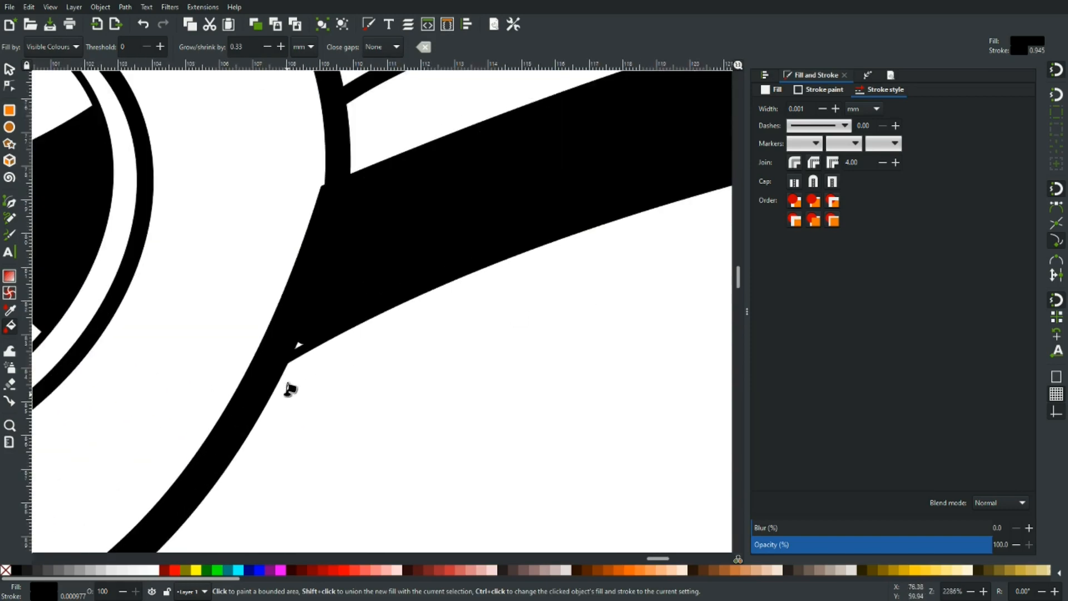
pyautogui.click(9, 86)
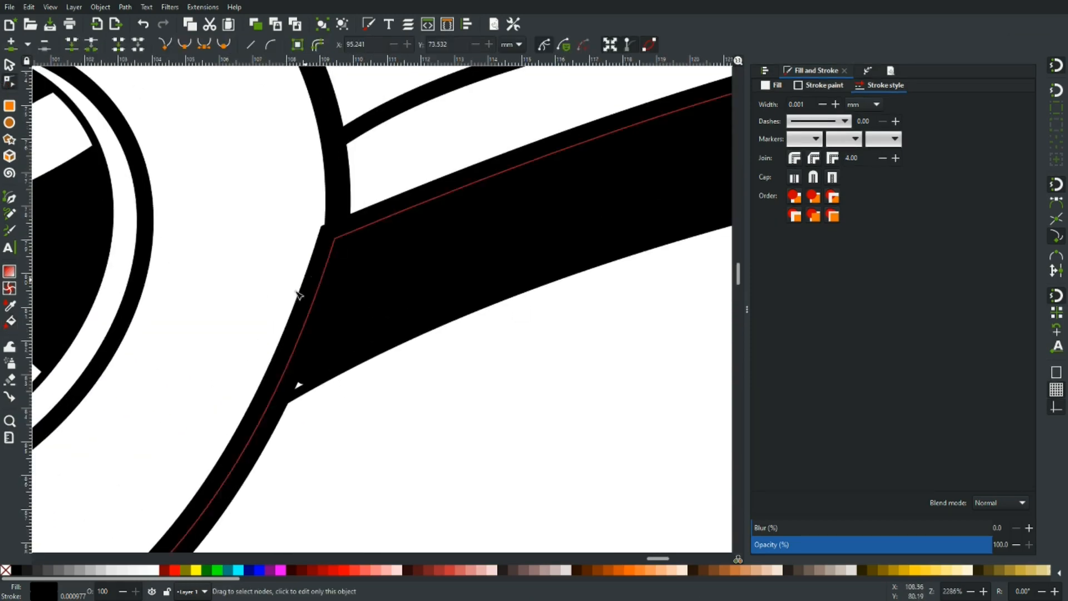
pyautogui.click(299, 385)
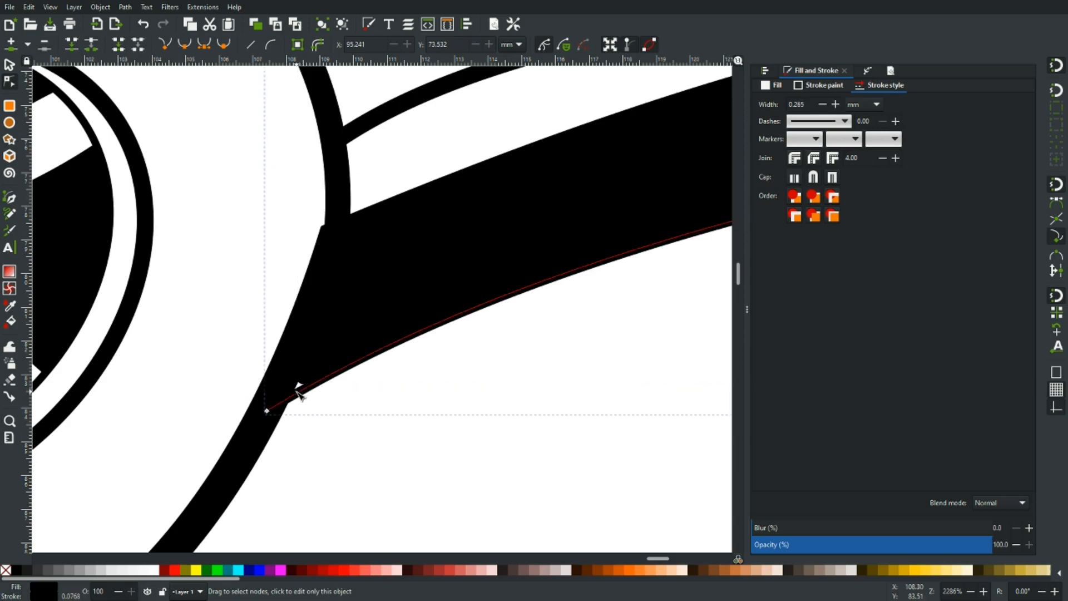
pyautogui.click(296, 389)
pyautogui.click(298, 386)
pyautogui.scroll(4, 289, 381)
pyautogui.click(287, 370)
pyautogui.moveTo(284, 355); pyautogui.dragTo(262, 388)
pyautogui.click(306, 382)
pyautogui.scroll(-4, 298, 369)
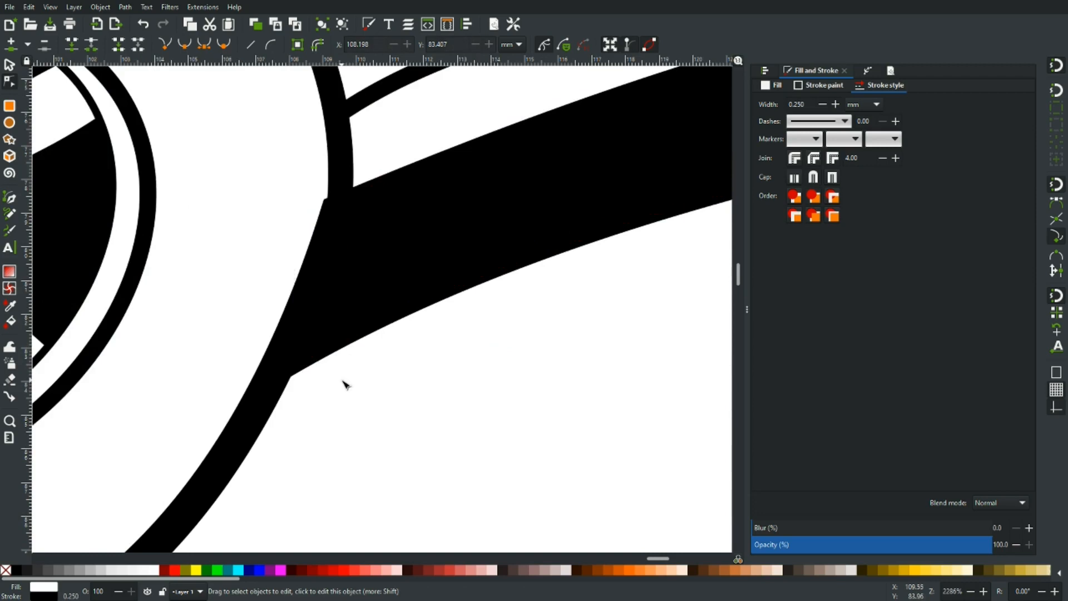
# Move the end node of the front shadow's fill farther under the front tire to cover the white wedge there
pyautogui.scroll(-6, 345, 384)
pyautogui.scroll(8, 219, 440)
pyautogui.scroll(1, 213, 426)
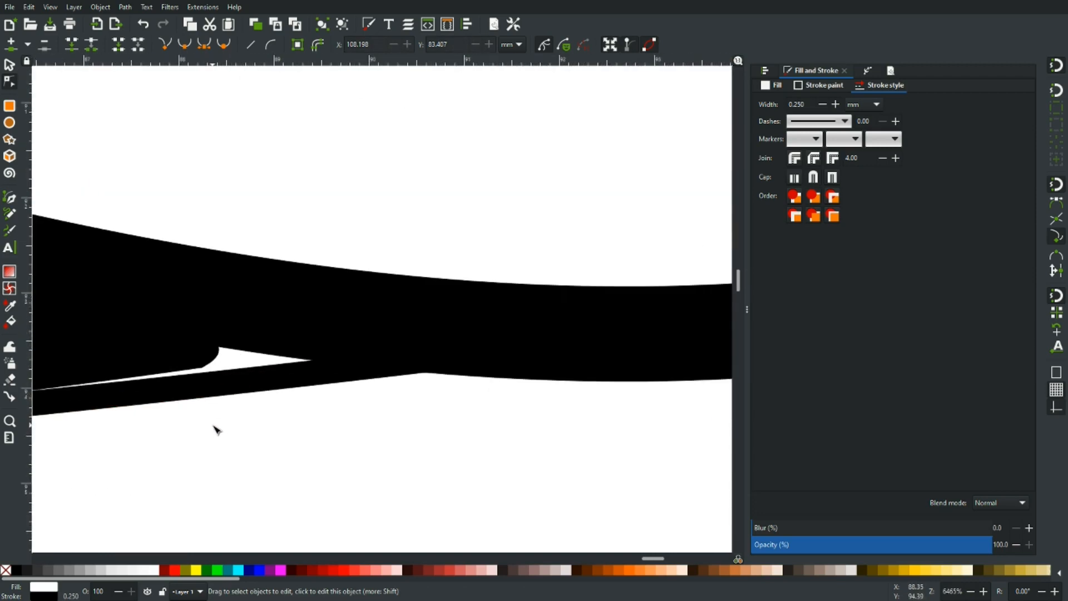
pyautogui.click(202, 365)
pyautogui.moveTo(199, 361); pyautogui.dragTo(318, 365)
pyautogui.click(264, 404)
pyautogui.scroll(-6, 242, 425)
# Adjust the front shadow fill's two corner nodes between the bumper and front tire to cover the white slivers
pyautogui.moveTo(171, 468); pyautogui.dragTo(390, 460)
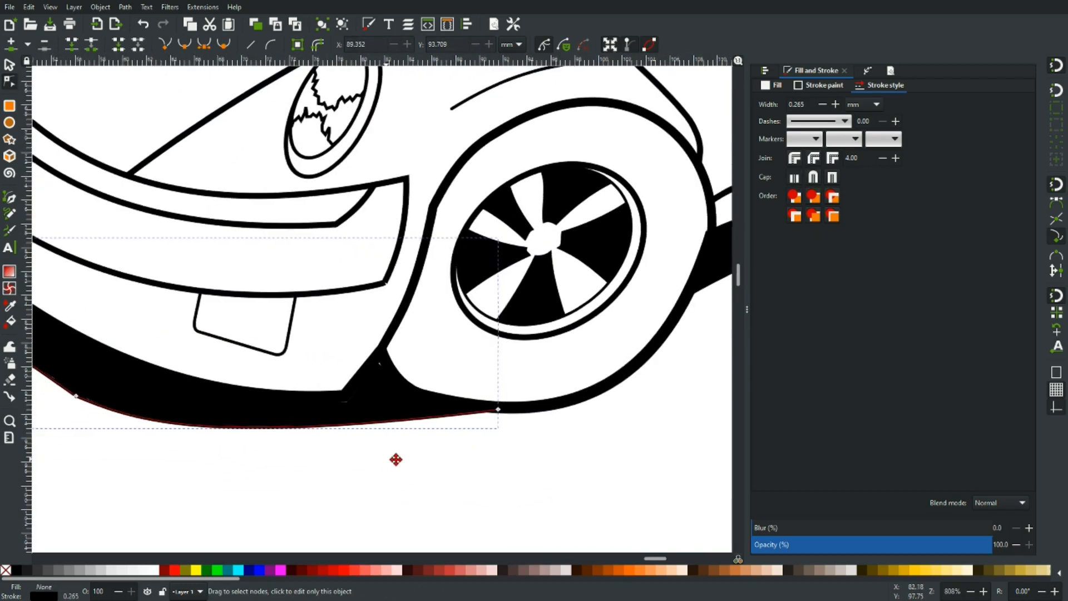
pyautogui.click(362, 407)
pyautogui.scroll(5, 367, 410)
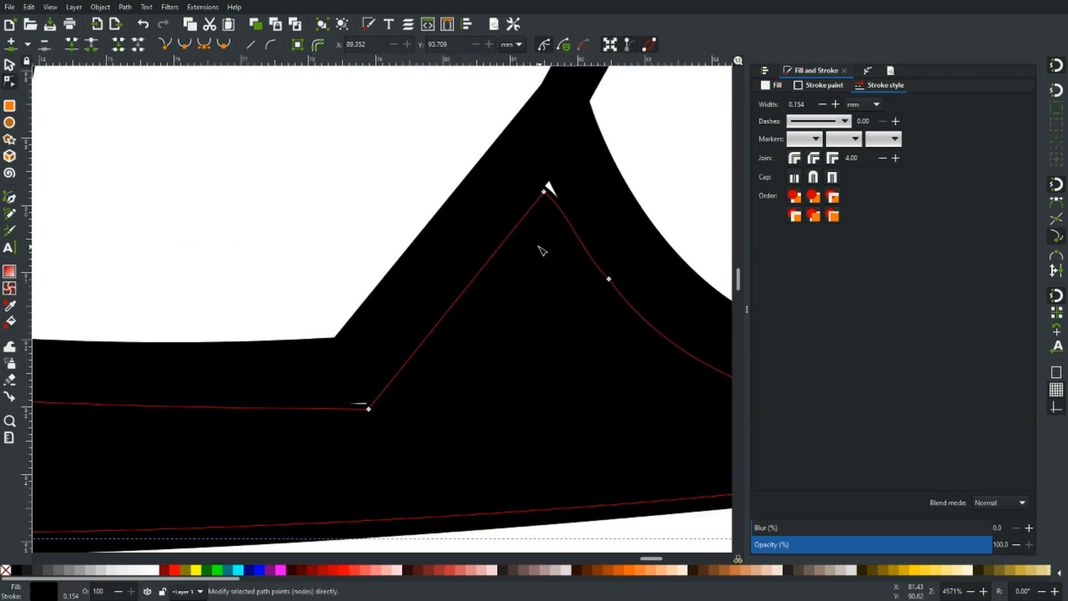
pyautogui.moveTo(544, 191); pyautogui.dragTo(556, 180)
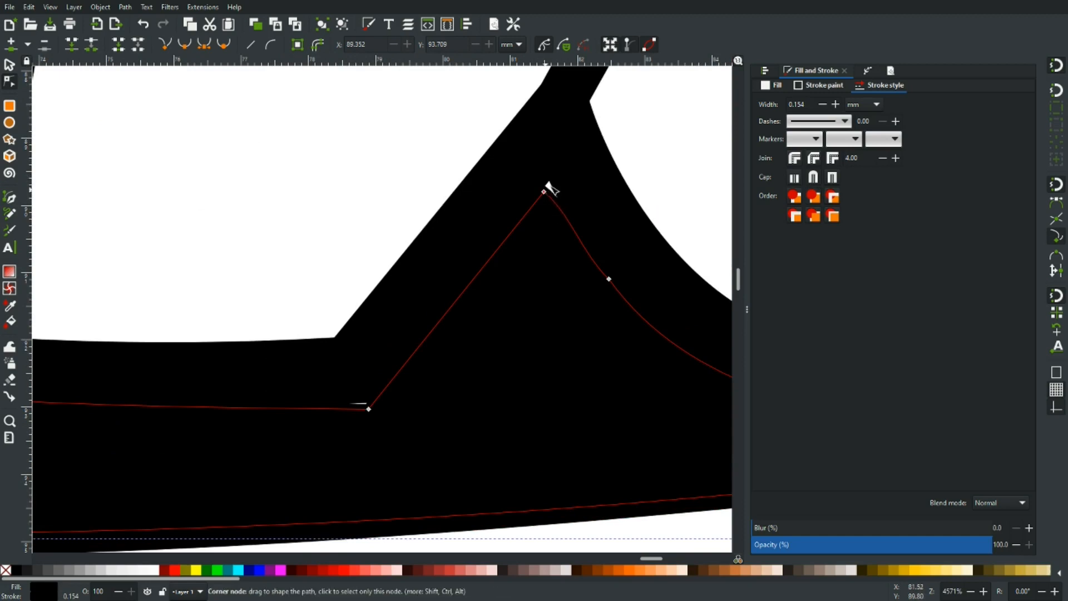
pyautogui.click(369, 411)
pyautogui.scroll(-5, 359, 415)
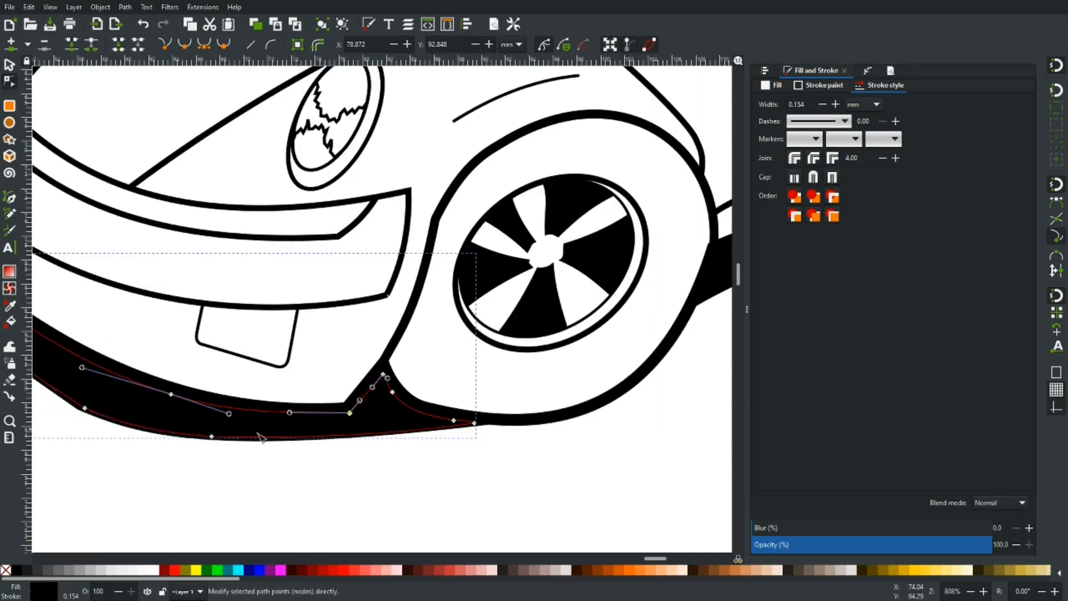
pyautogui.click(236, 484)
# Fill the upper white sliver inside the front shadow's far-left tip with black using the bucket fill
pyautogui.moveTo(188, 453); pyautogui.dragTo(469, 521)
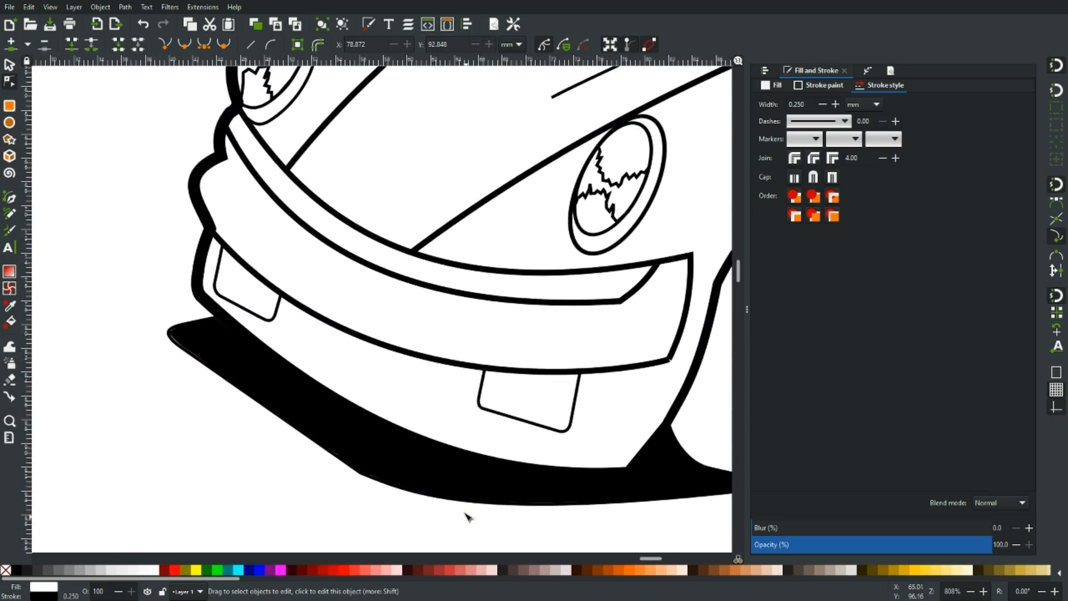
pyautogui.scroll(7, 171, 332)
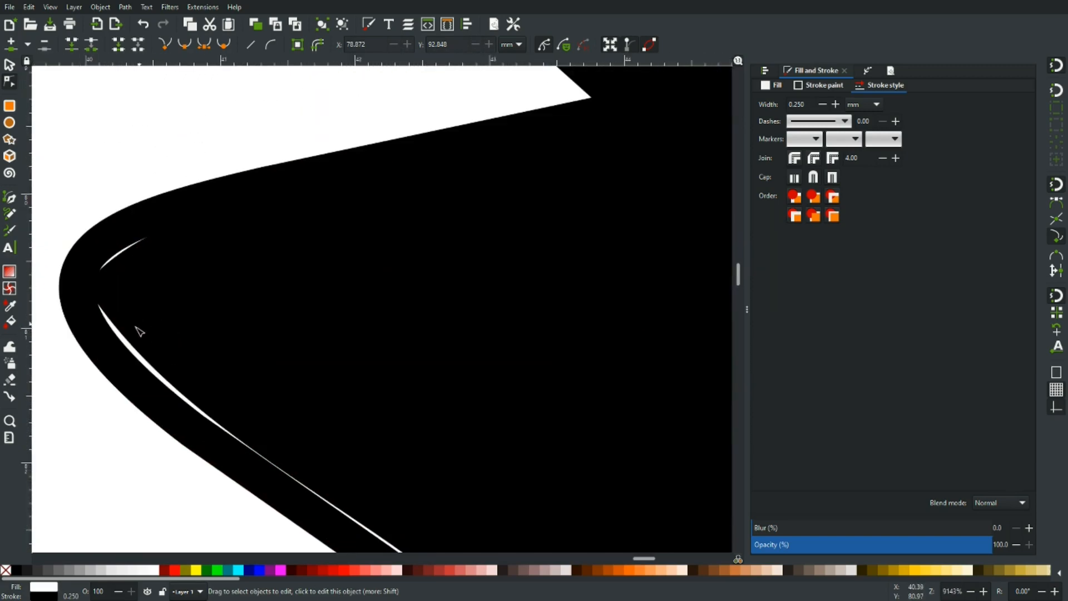
pyautogui.click(11, 321)
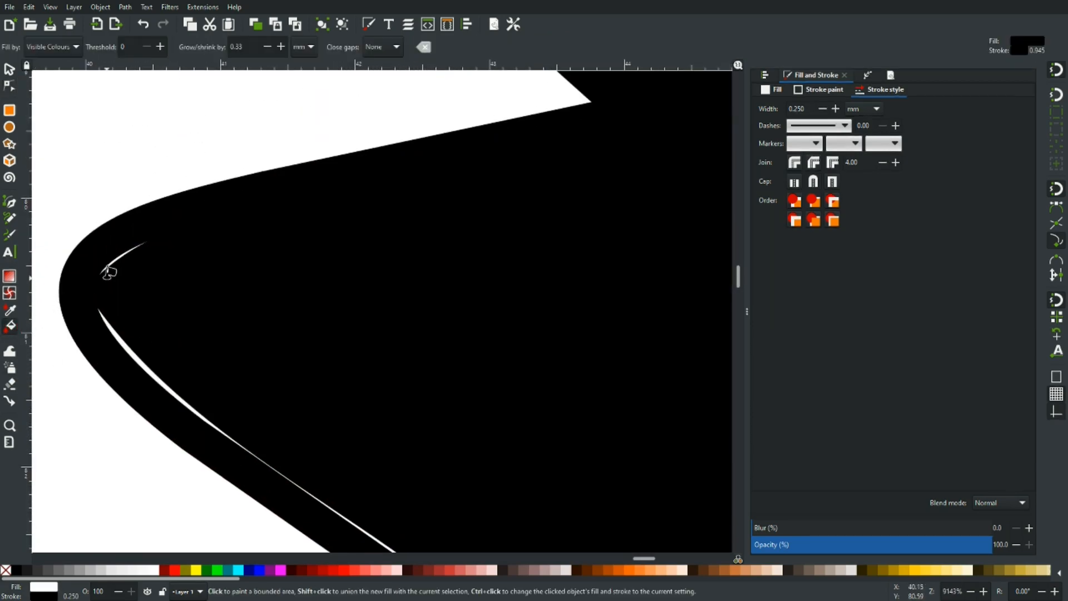
pyautogui.scroll(8, 120, 253)
pyautogui.click(121, 248)
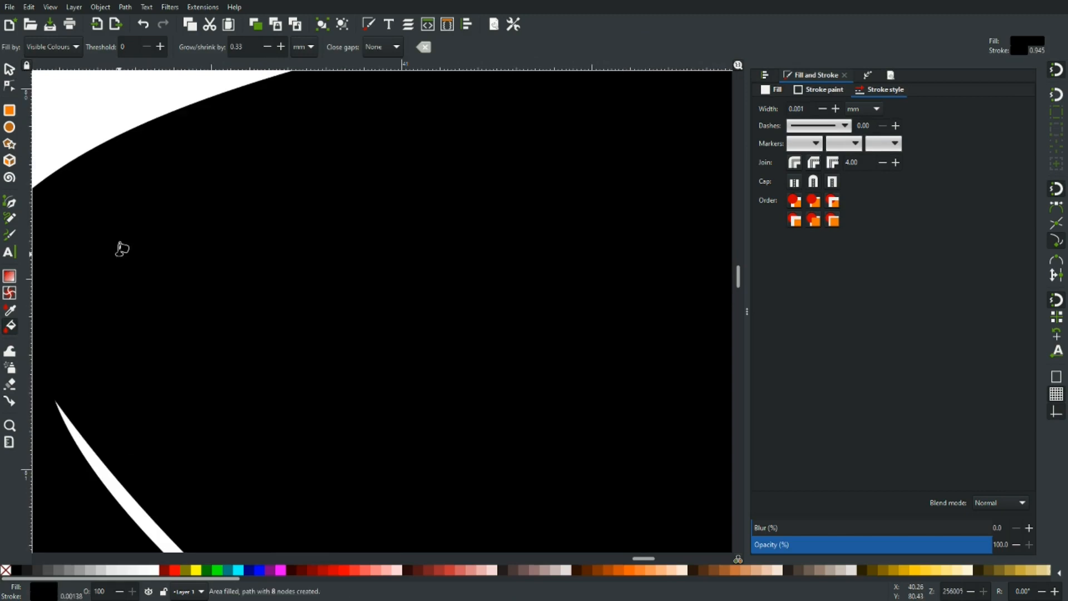
pyautogui.scroll(-8, 125, 253)
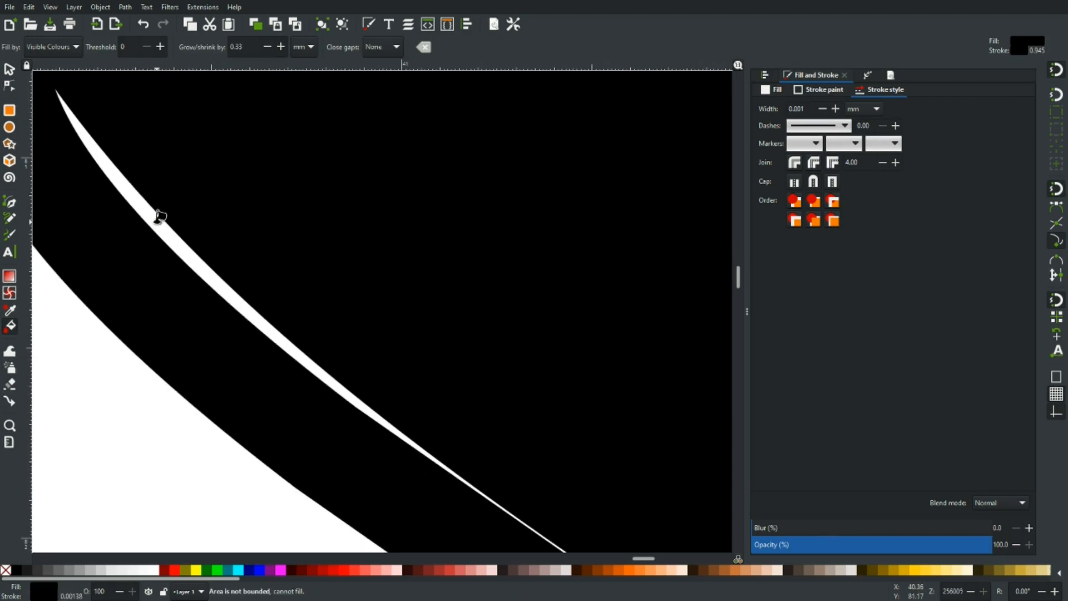
# Move the front shadow fill's far-left tip node outward and adjust the next lower-edge node to cover the long white sliver
pyautogui.scroll(-8, 217, 241)
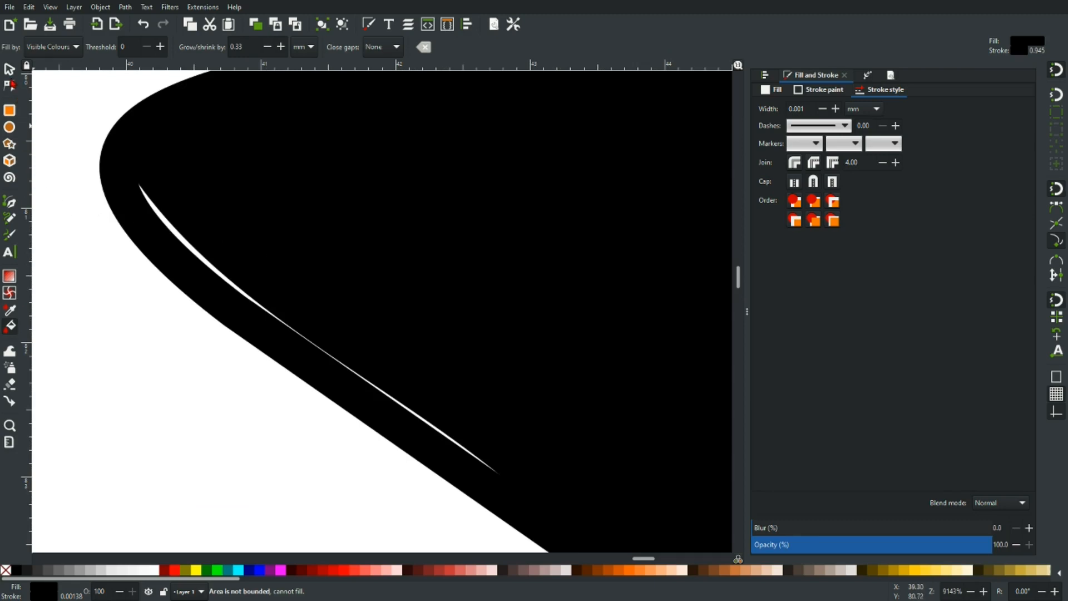
pyautogui.press('n')
pyautogui.click(166, 209)
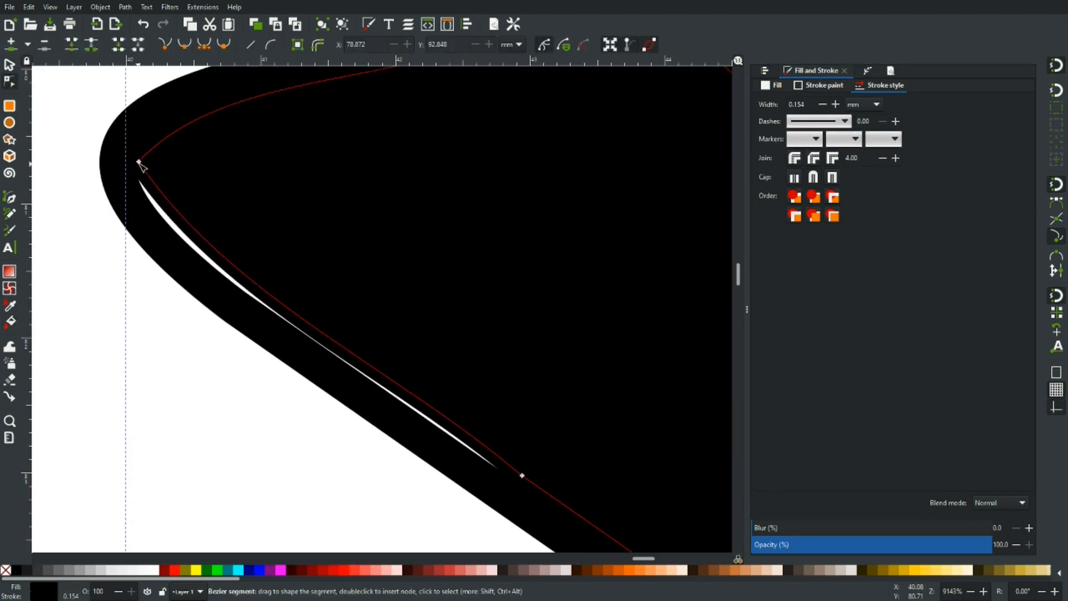
pyautogui.moveTo(139, 163); pyautogui.dragTo(125, 162)
pyautogui.click(523, 476)
pyautogui.keyDown('ctrl'); pyautogui.scroll(-2, 531, 426); pyautogui.keyUp('ctrl')
pyautogui.scroll(-5, 531, 416)
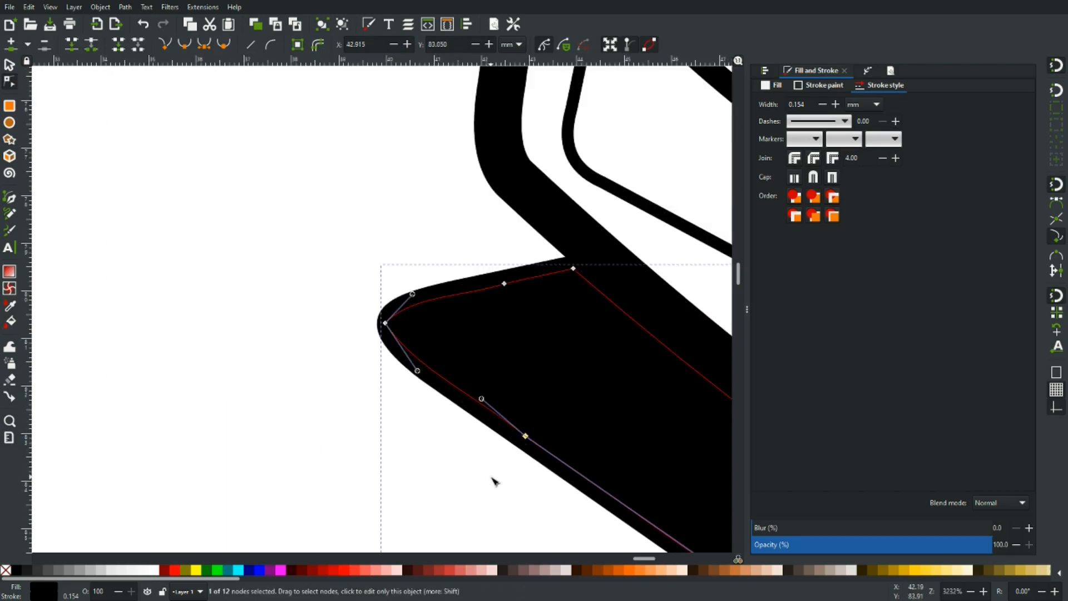
pyautogui.keyDown('ctrl'); pyautogui.scroll(-1, 326, 405); pyautogui.keyUp('ctrl')
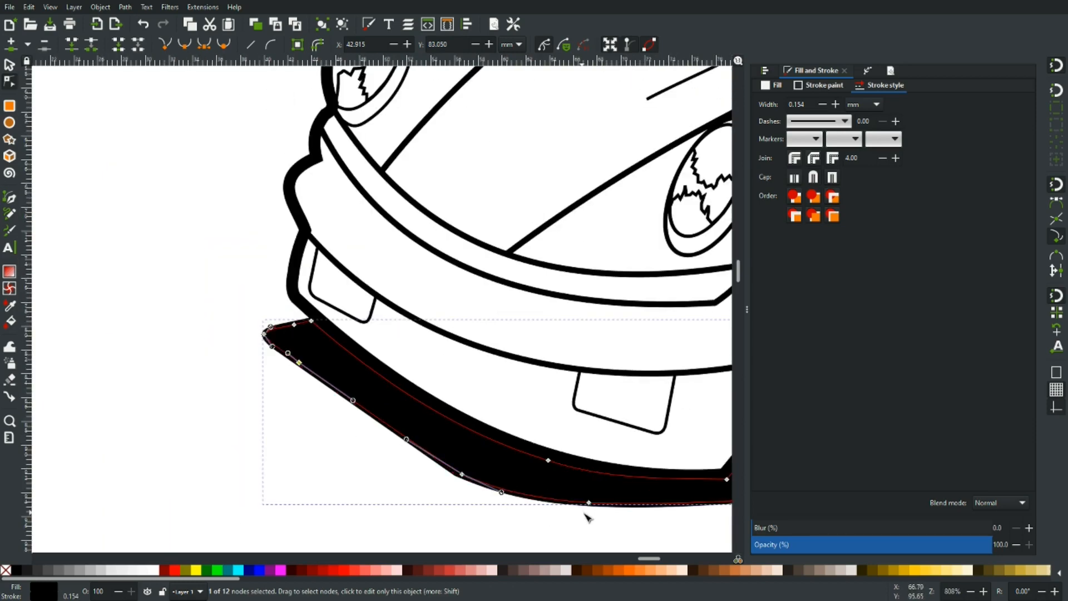
# Move the front shadow fill's lower-edge bend node slightly outward to cover the two thin white slivers beside it
pyautogui.click(583, 529)
pyautogui.keyDown('ctrl'); pyautogui.scroll(6, 551, 526); pyautogui.keyUp('ctrl')
pyautogui.click(429, 392)
pyautogui.scroll(4, 427, 383)
pyautogui.click(440, 398)
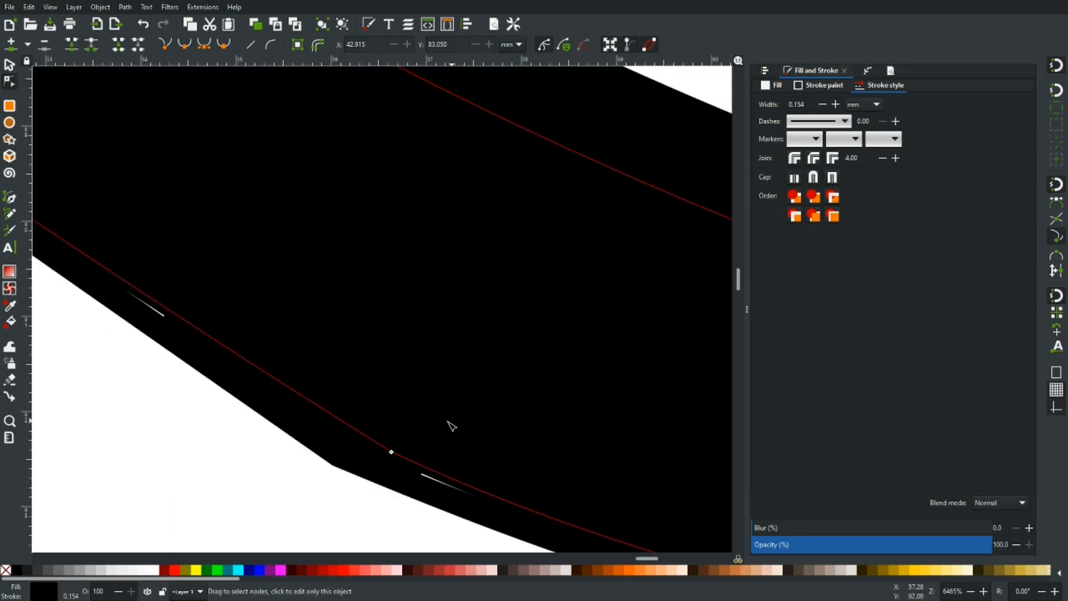
pyautogui.moveTo(392, 452); pyautogui.dragTo(390, 458)
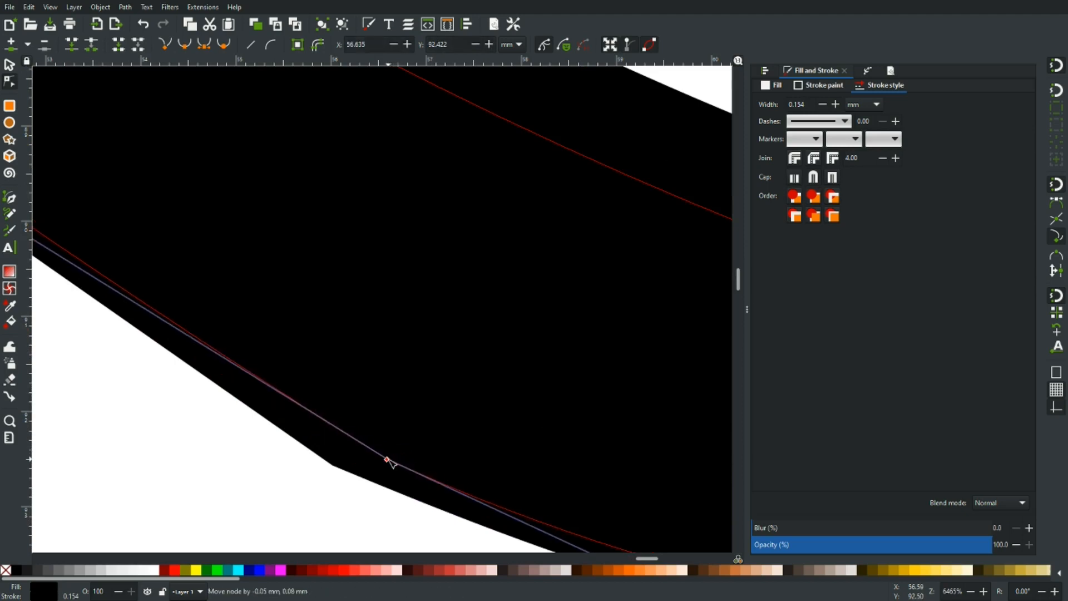
pyautogui.click(301, 506)
pyautogui.keyDown('ctrl'); pyautogui.scroll(-3, 304, 509); pyautogui.keyUp('ctrl')
pyautogui.keyDown('ctrl'); pyautogui.scroll(-4, 305, 509); pyautogui.keyUp('ctrl')
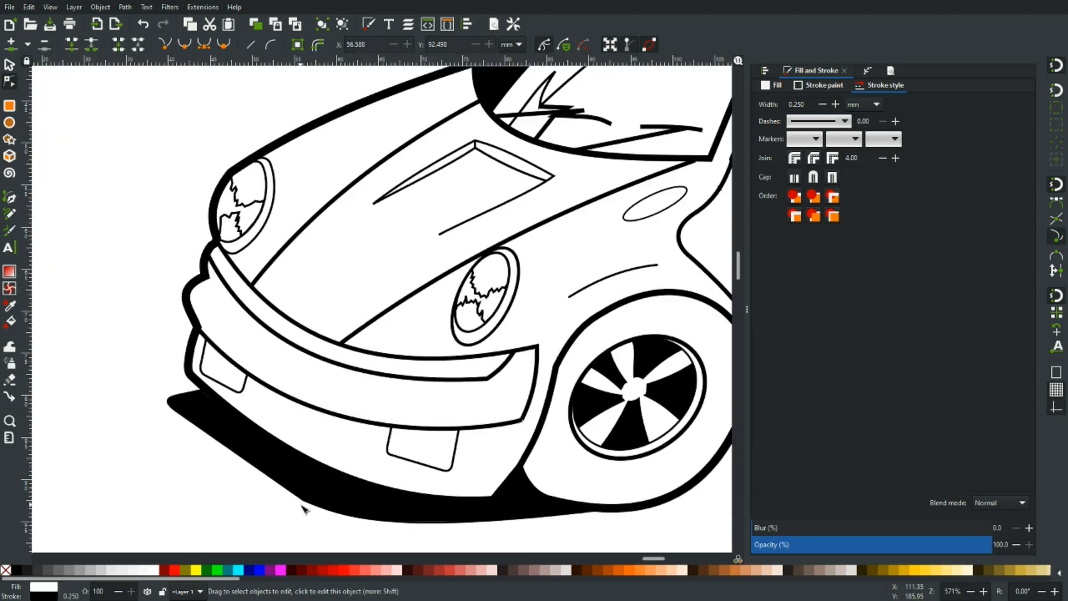
# Pull the curve handle of the front shadow fill's lower edge downward to close the hairline white gap along the bottom
pyautogui.click(303, 508)
pyautogui.keyDown('ctrl'); pyautogui.scroll(7, 442, 529); pyautogui.keyUp('ctrl')
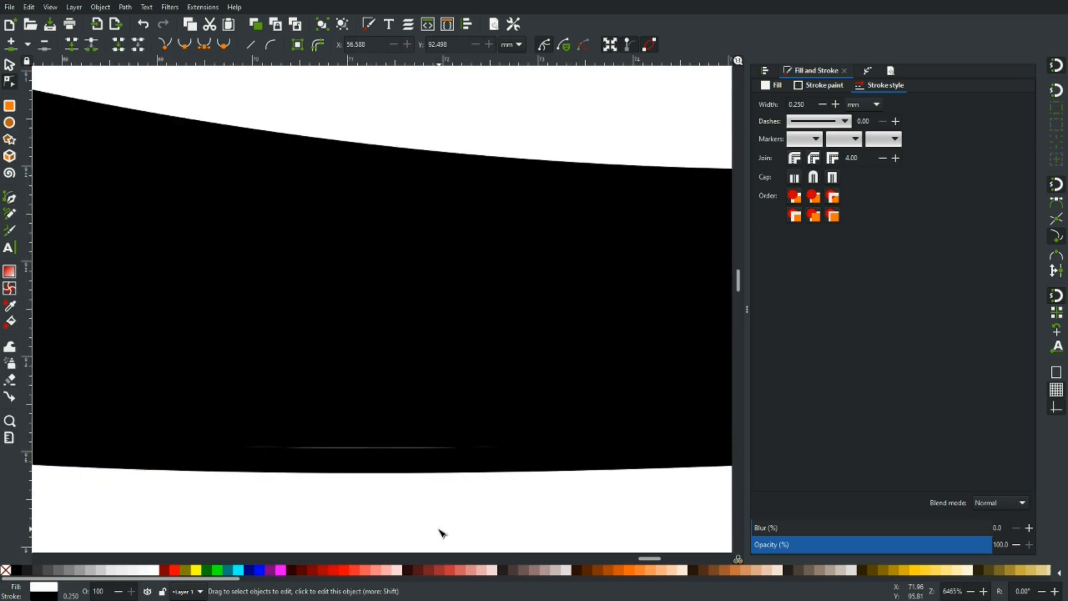
pyautogui.keyDown('ctrl'); pyautogui.scroll(4, 375, 451); pyautogui.keyUp('ctrl')
pyautogui.click(382, 437)
pyautogui.keyDown('ctrl'); pyautogui.scroll(-5, 384, 437); pyautogui.keyUp('ctrl')
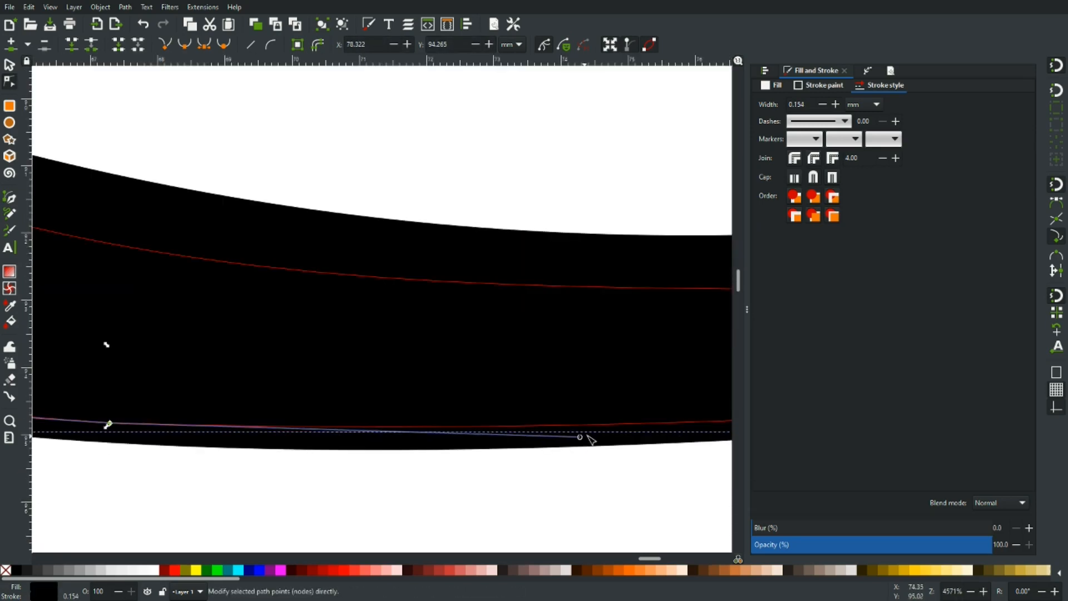
pyautogui.click(575, 451)
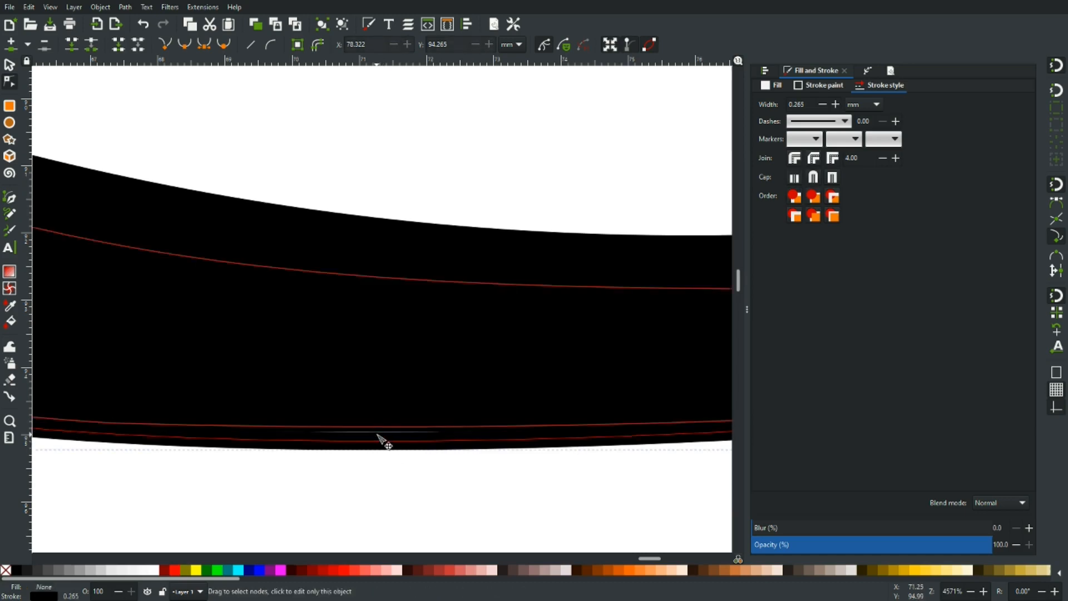
pyautogui.moveTo(110, 424); pyautogui.dragTo(581, 438)
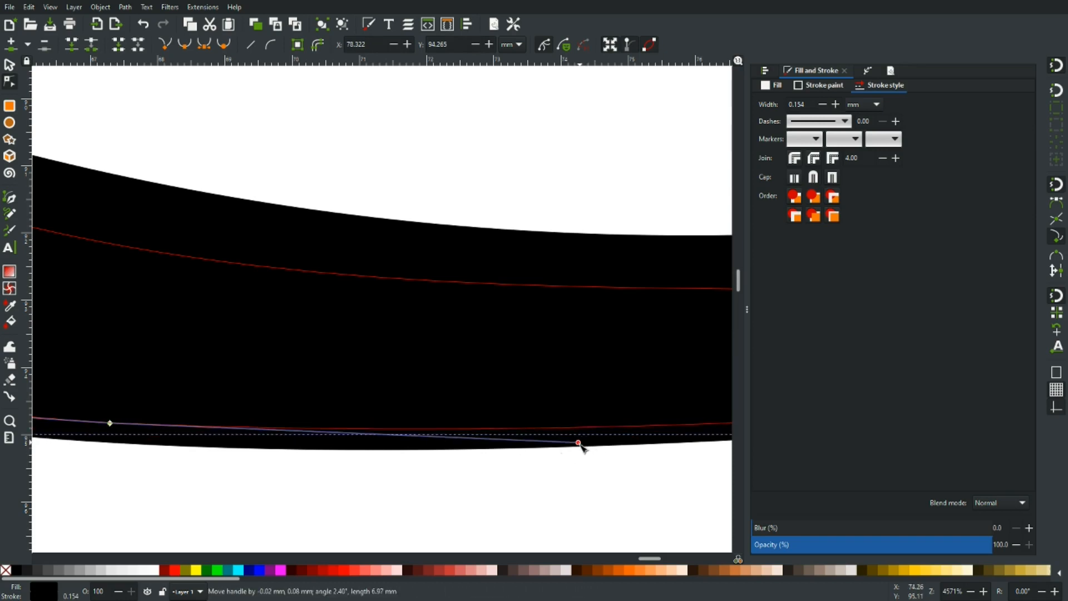
pyautogui.click(537, 484)
pyautogui.scroll(-2, 522, 483)
pyautogui.scroll(-7, 504, 477)
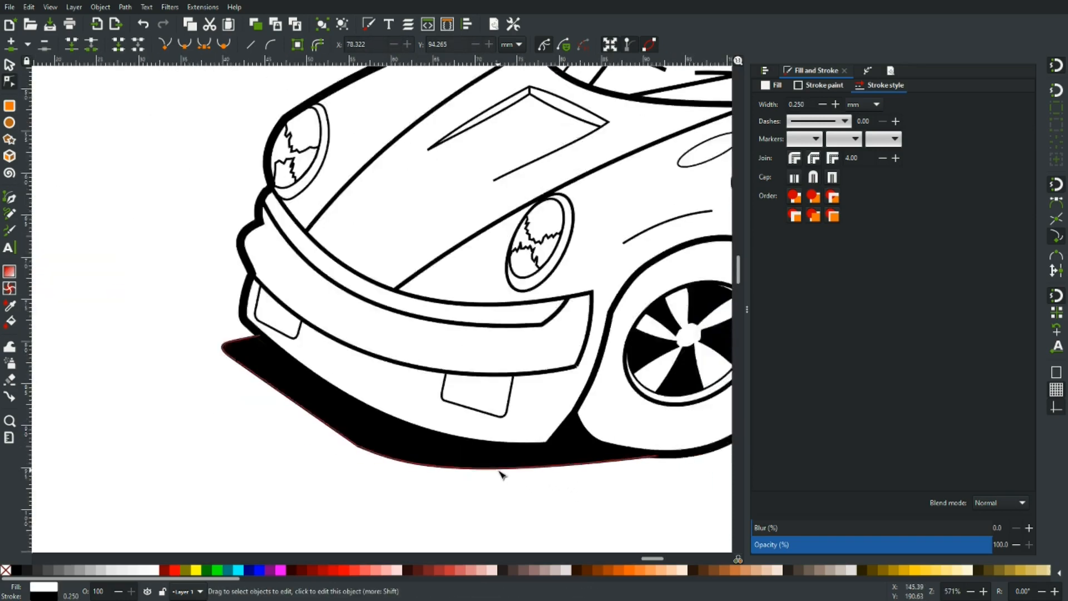
# Delete the four stray detail lines along the bottom of the windshield
pyautogui.moveTo(654, 469); pyautogui.dragTo(452, 397)
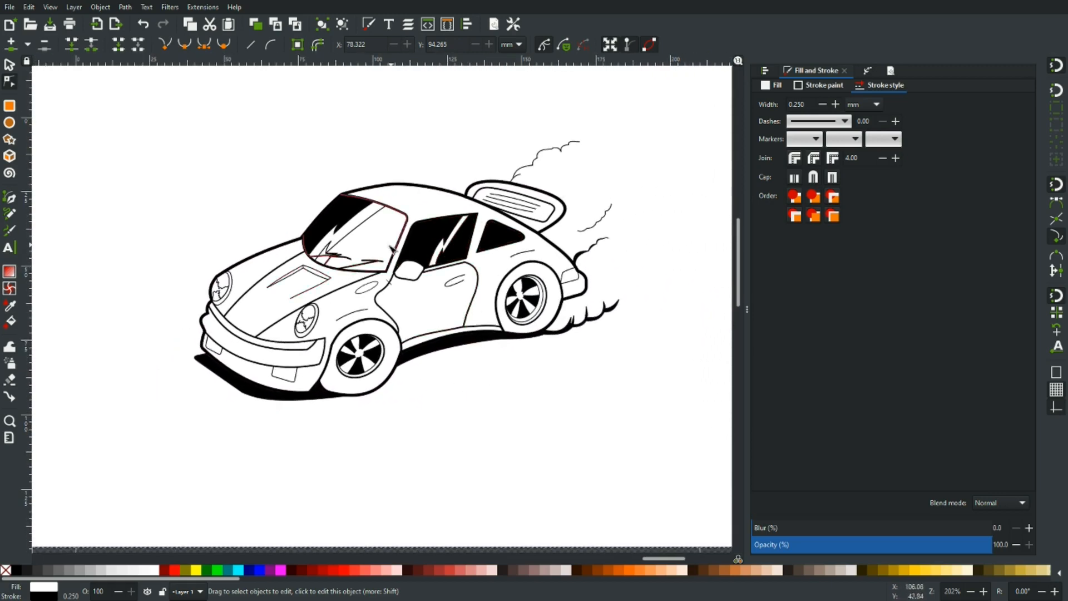
pyautogui.click(358, 259)
pyautogui.scroll(5, 367, 261)
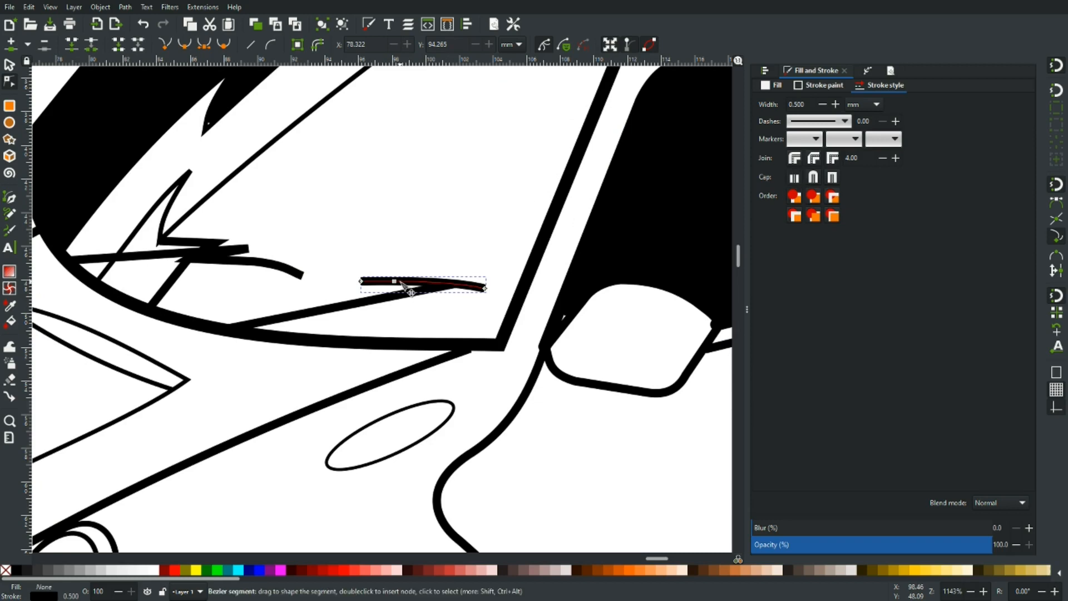
pyautogui.press('s')
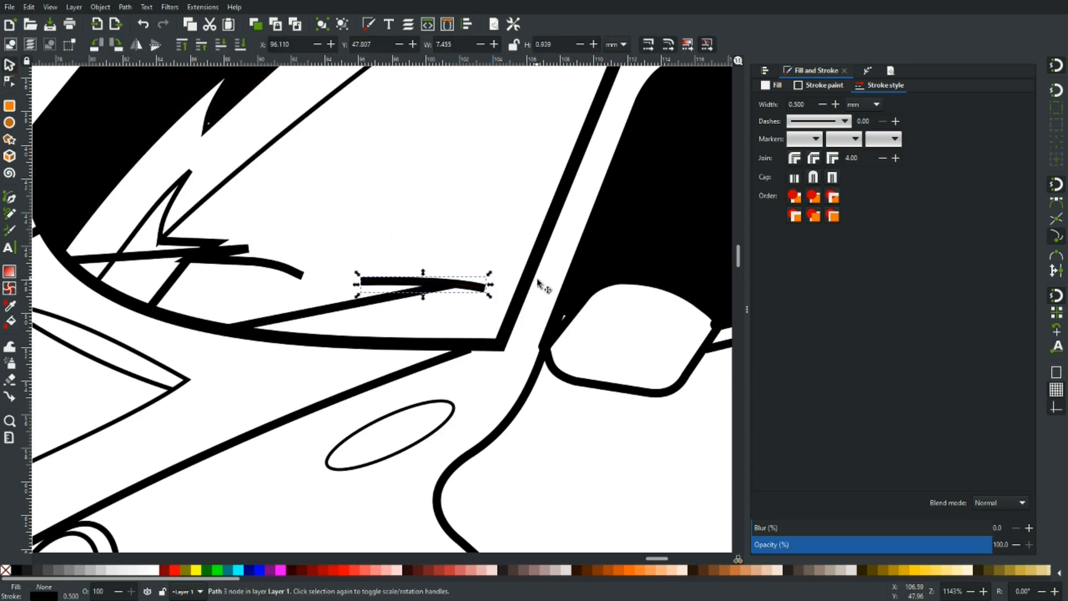
pyautogui.press('Delete')
pyautogui.click(423, 291)
pyautogui.press('Delete')
pyautogui.click(236, 261)
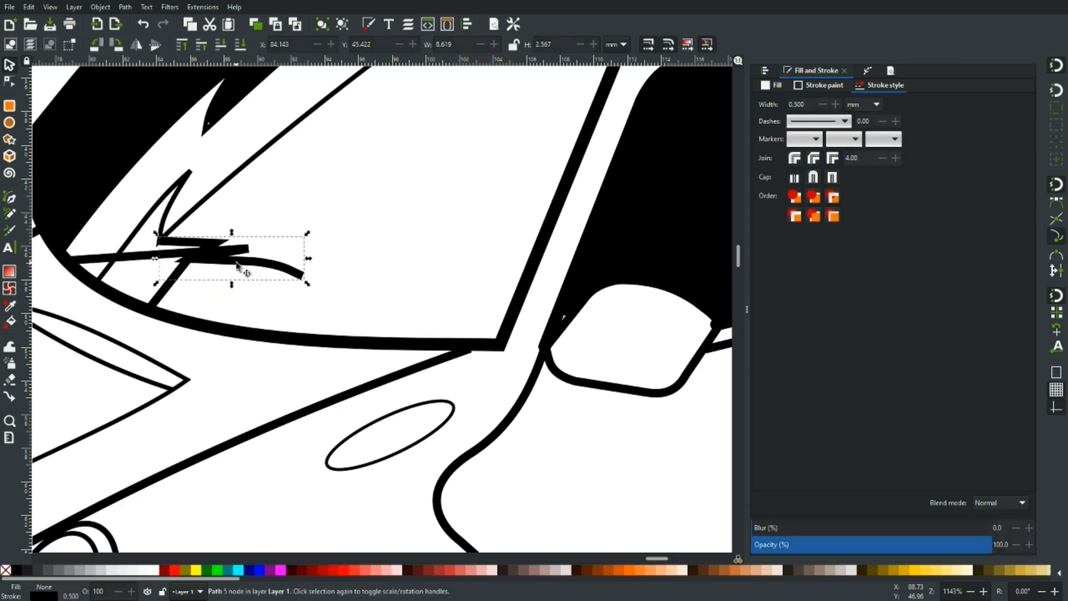
pyautogui.press('Delete')
pyautogui.click(154, 259)
pyautogui.press('Delete')
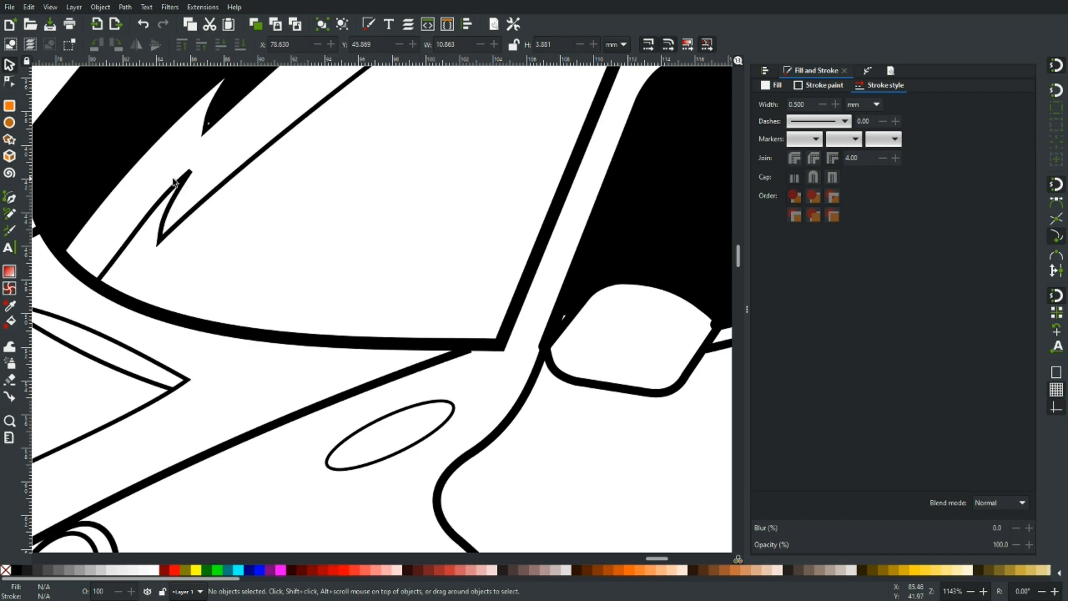
# Fill the large right part of the windshield and the tiny white gap beside the side mirror with black
pyautogui.click(10, 321)
pyautogui.click(268, 268)
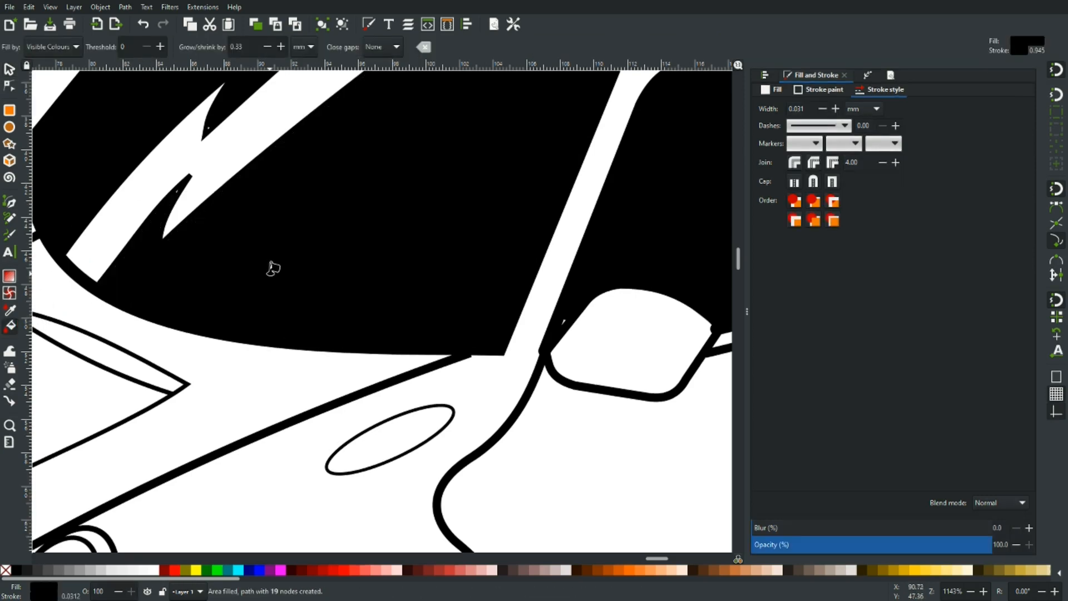
pyautogui.scroll(5, 539, 327)
pyautogui.click(594, 255)
pyautogui.scroll(-7, 576, 250)
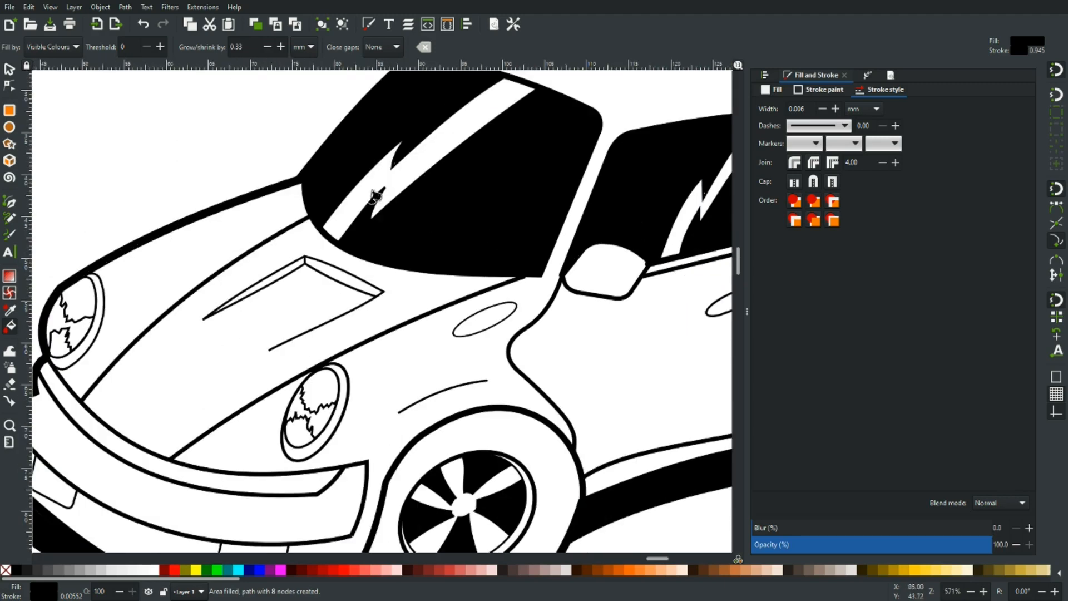
# Fill the two tiny white specks inside the points of the windshield's zigzag reflection with black
pyautogui.scroll(5, 391, 206)
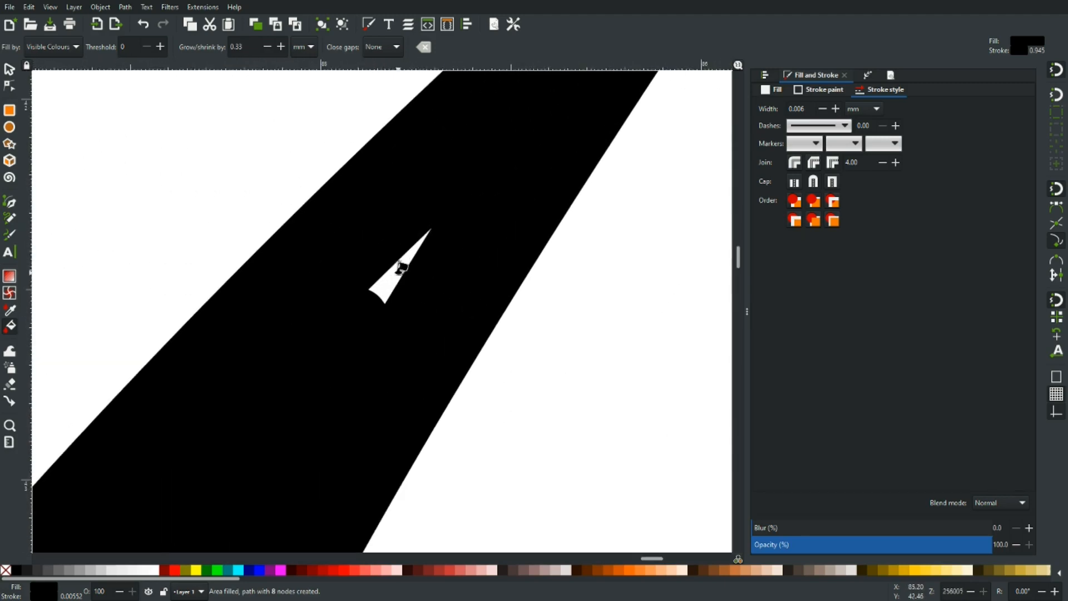
pyautogui.click(401, 268)
pyautogui.scroll(-6, 398, 265)
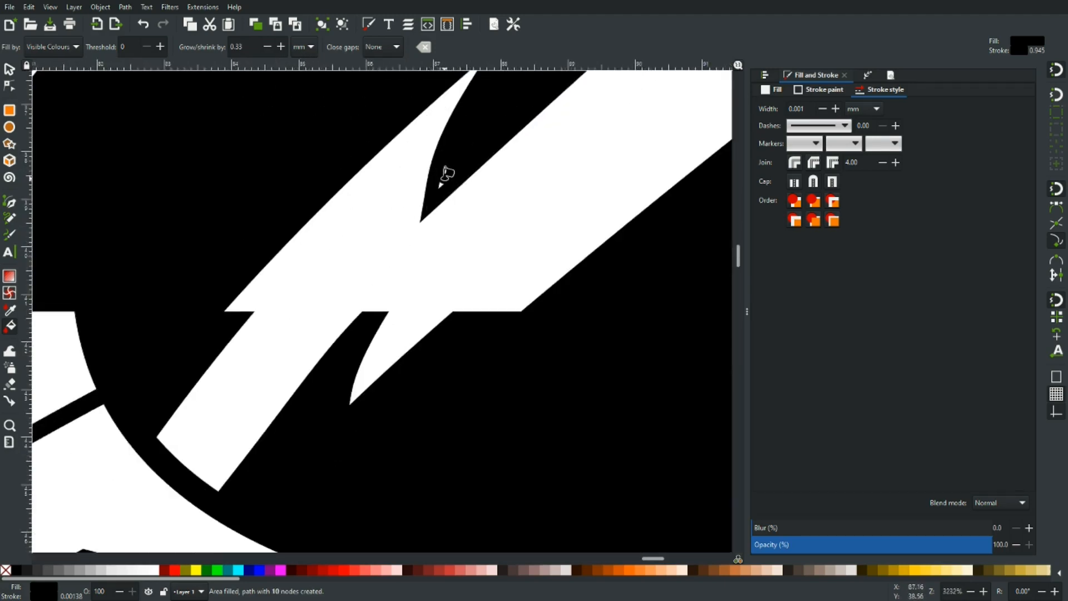
pyautogui.scroll(12, 446, 173)
pyautogui.scroll(-19, 426, 210)
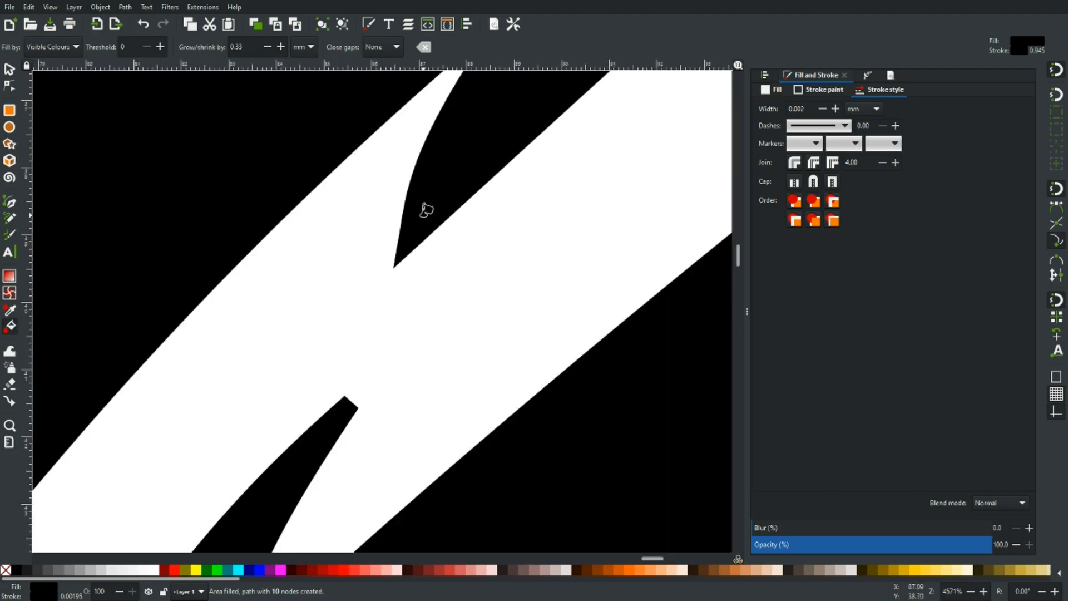
pyautogui.moveTo(592, 422); pyautogui.dragTo(439, 430)
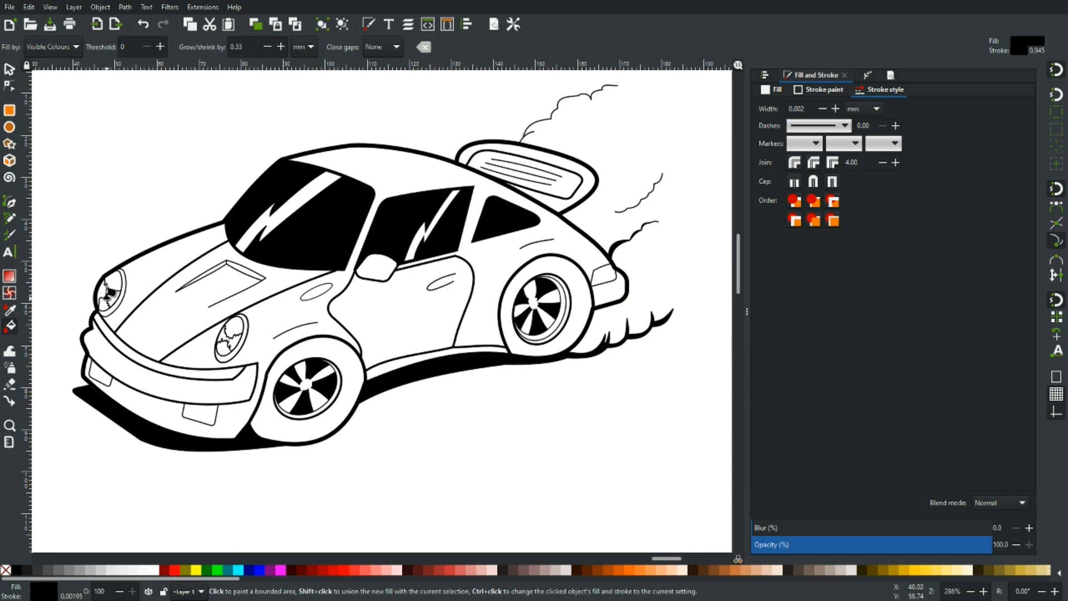
# Fill the jagged middle area of both headlights with black using the bucket fill
pyautogui.scroll(4, 108, 290)
pyautogui.click(121, 283)
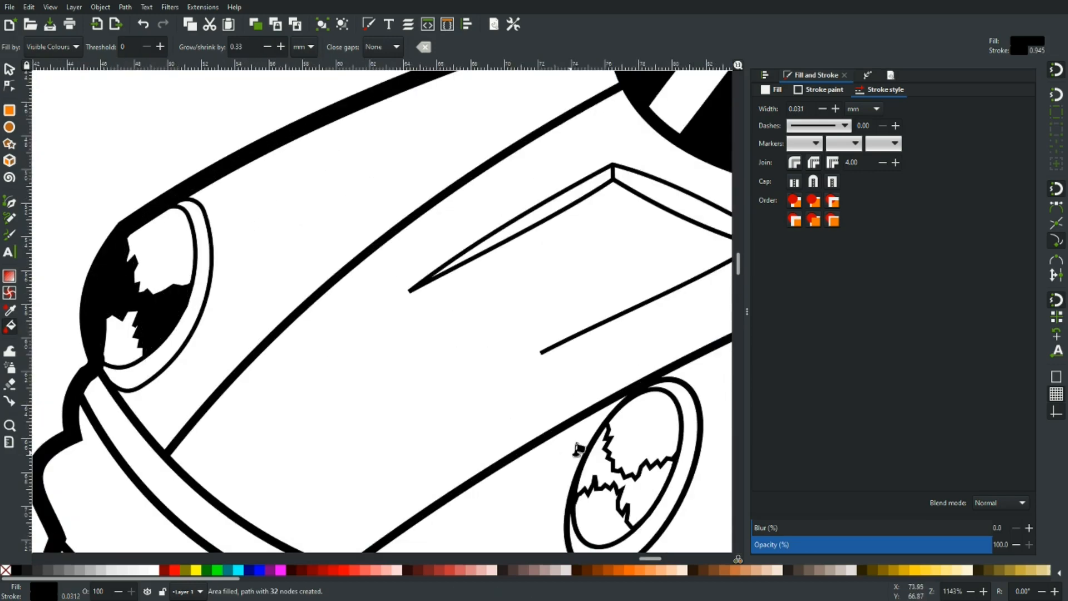
pyautogui.click(601, 456)
pyautogui.scroll(-3, 556, 423)
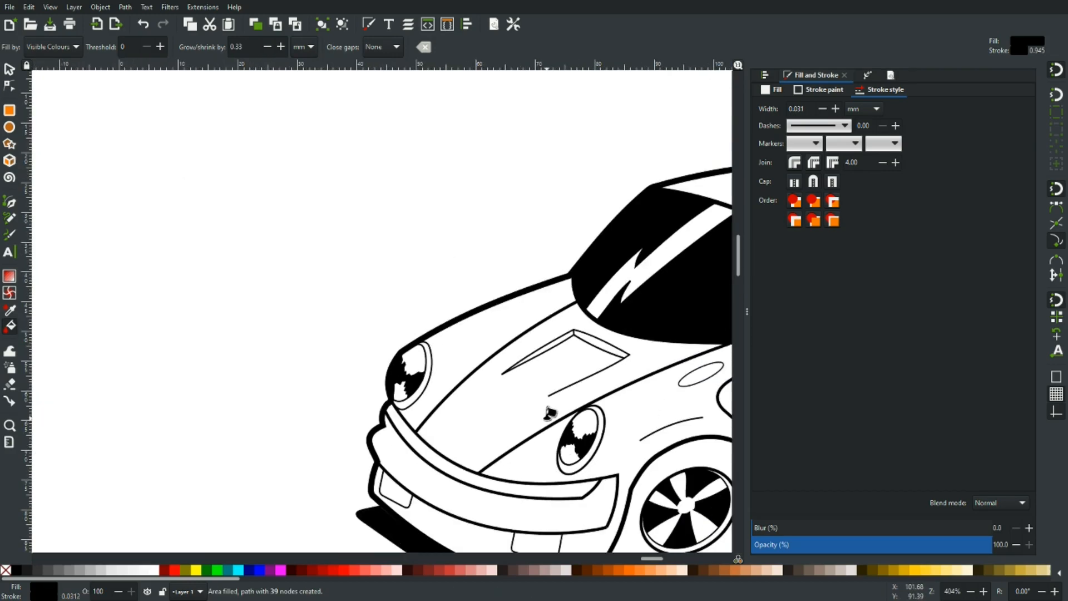
pyautogui.moveTo(320, 340); pyautogui.dragTo(109, 231)
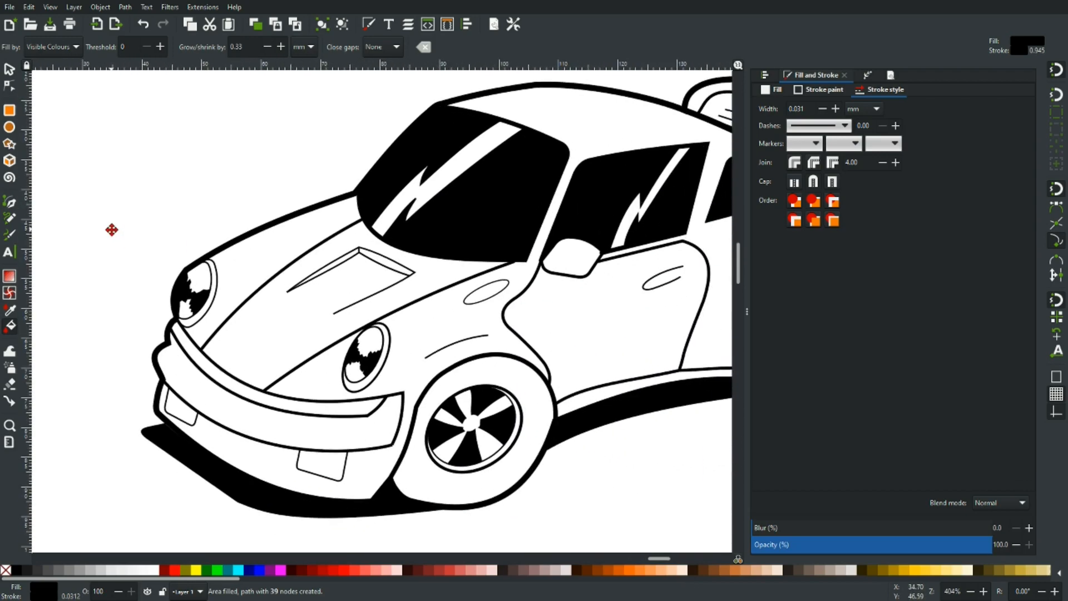
pyautogui.moveTo(629, 459); pyautogui.dragTo(478, 429)
pyautogui.scroll(-3, 482, 424)
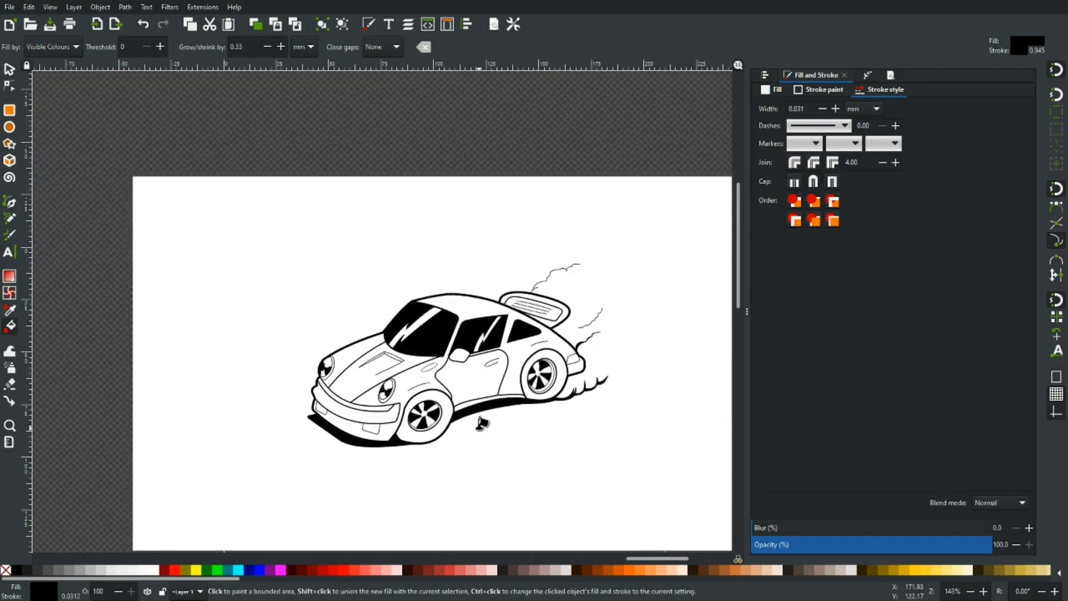
pyautogui.moveTo(641, 327); pyautogui.dragTo(311, 472)
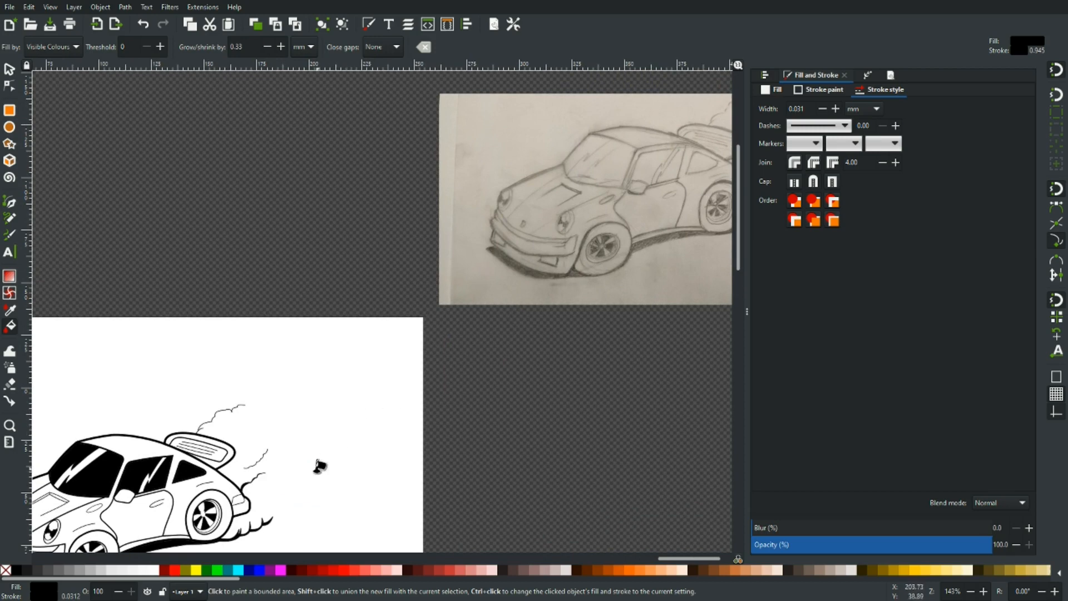
pyautogui.moveTo(322, 463); pyautogui.dragTo(527, 294)
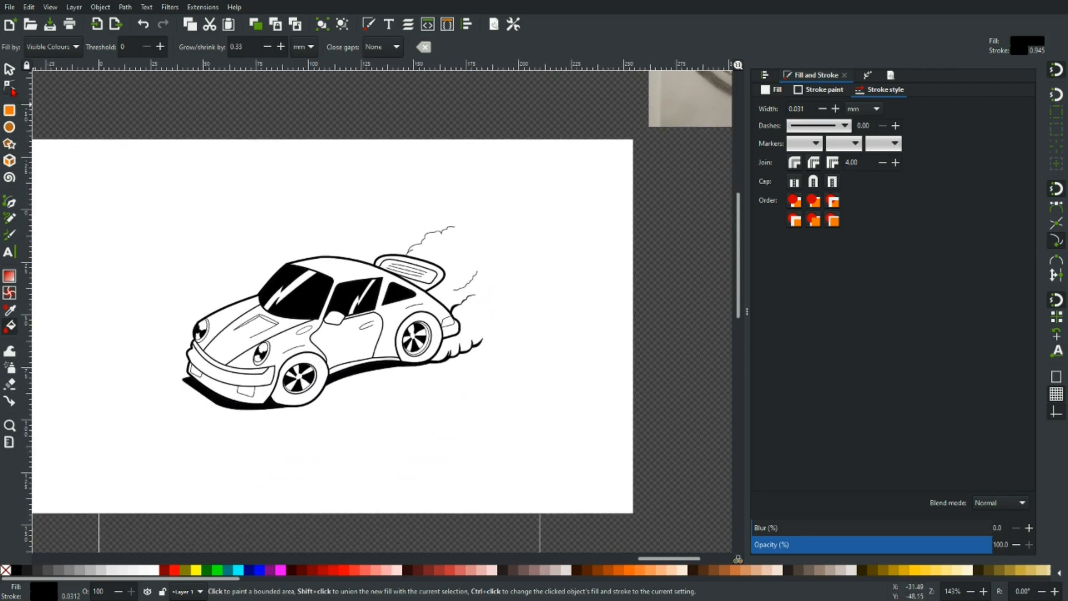
# Convert the upper outline stroke of the rear tire to an editable path
pyautogui.press('n')
pyautogui.scroll(4, 428, 320)
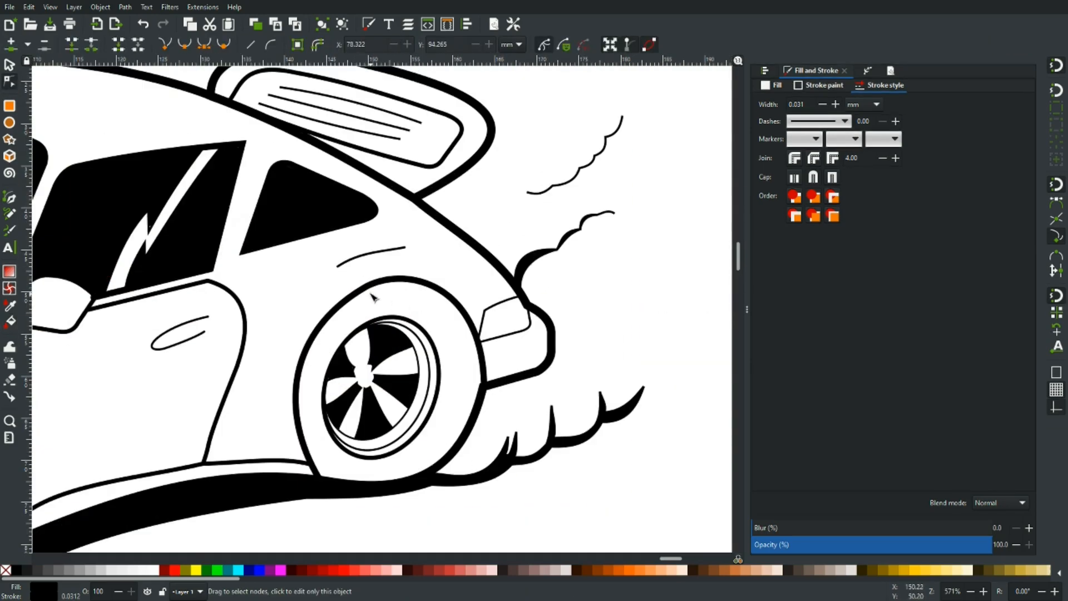
pyautogui.click(459, 307)
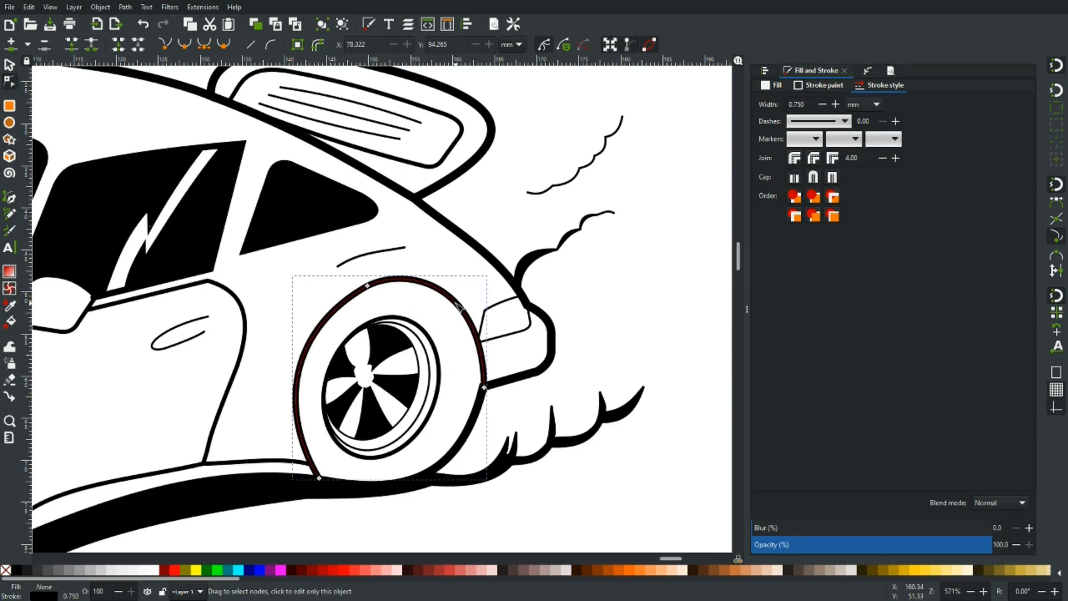
pyautogui.click(126, 7)
pyautogui.click(146, 38)
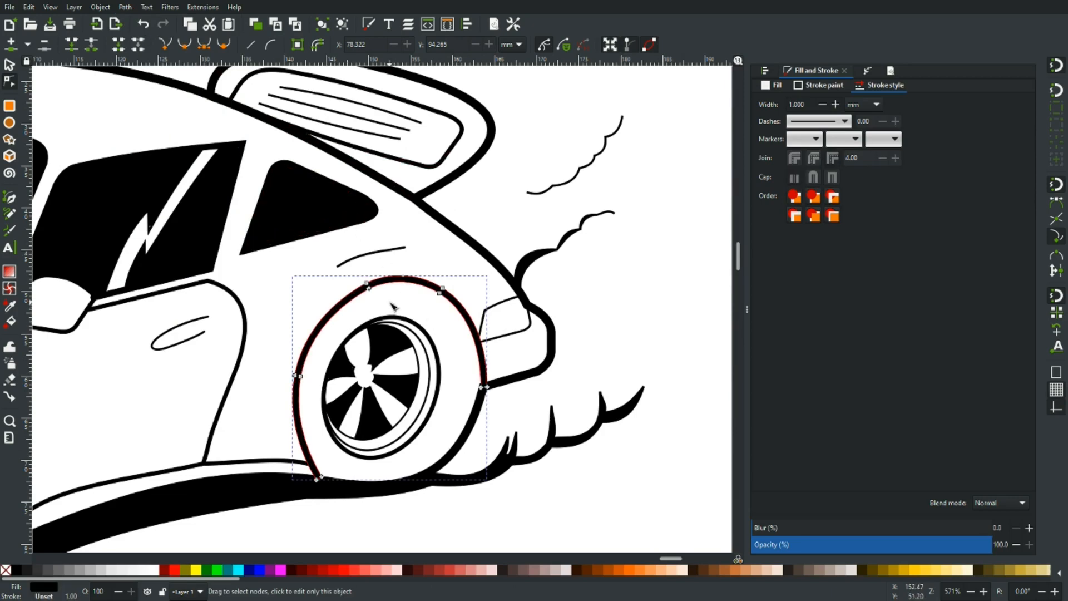
# Move the two inner-edge nodes at the top of the rear tire outline inward to thicken the line there
pyautogui.scroll(4, 393, 305)
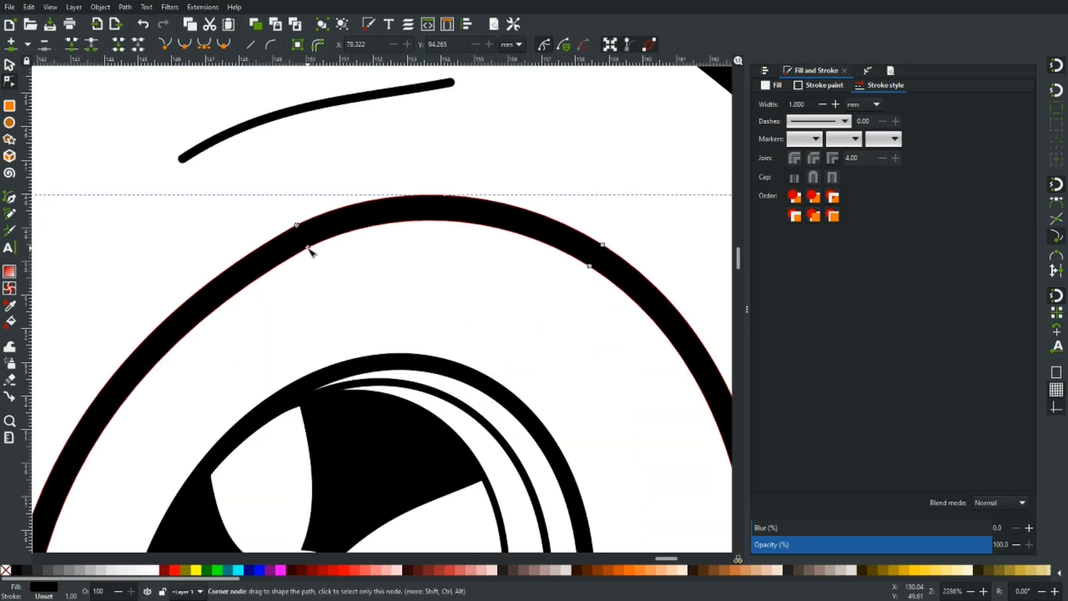
pyautogui.moveTo(310, 250); pyautogui.dragTo(314, 266)
pyautogui.moveTo(591, 267); pyautogui.dragTo(592, 287)
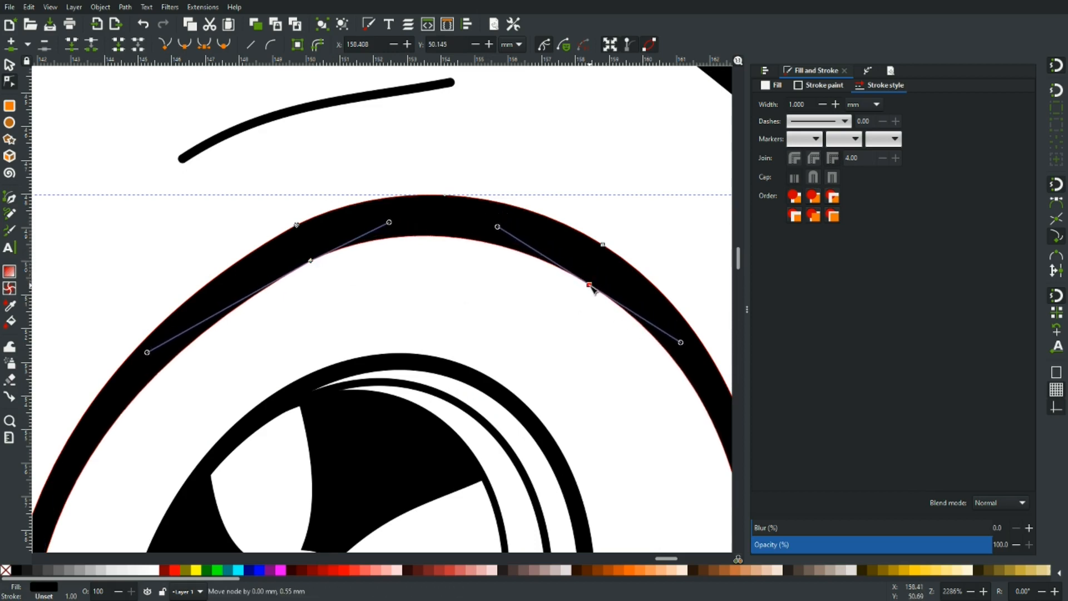
pyautogui.press('Escape')
pyautogui.press('Escape')
pyautogui.scroll(-3, 567, 322)
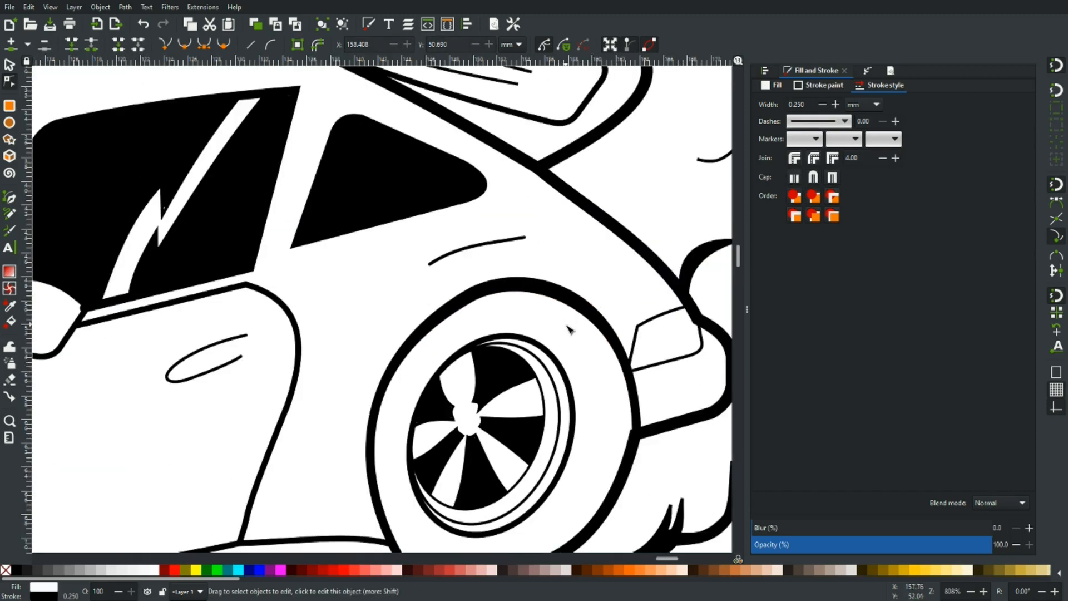
# Try to smooth the inner edge of the rear tire's upper outline by adjusting both handles of its upper-left node
pyautogui.scroll(3, 512, 318)
pyautogui.click(421, 276)
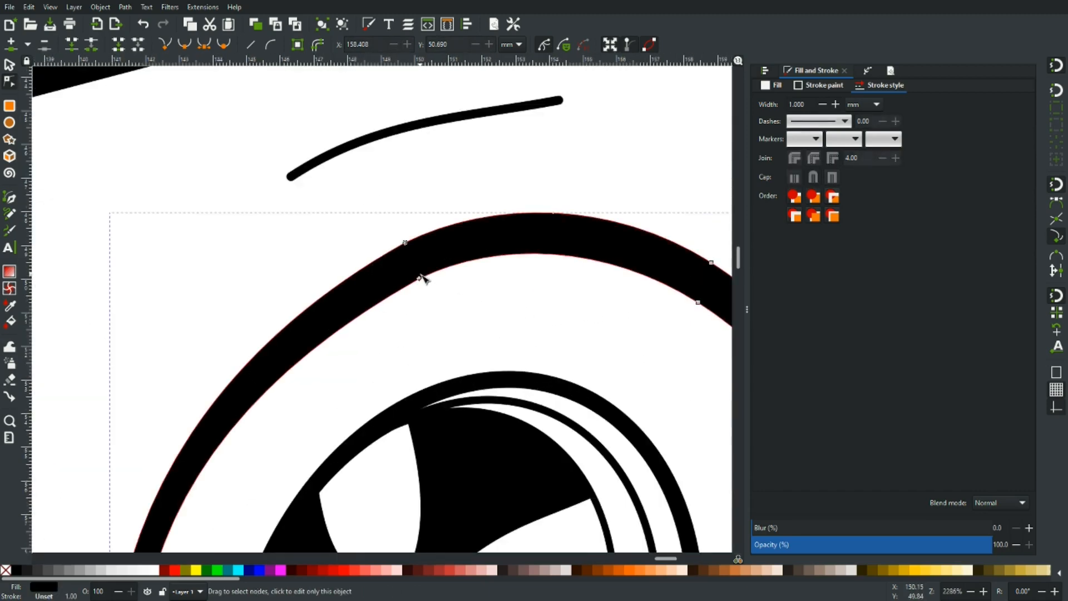
pyautogui.moveTo(258, 373); pyautogui.dragTo(257, 382)
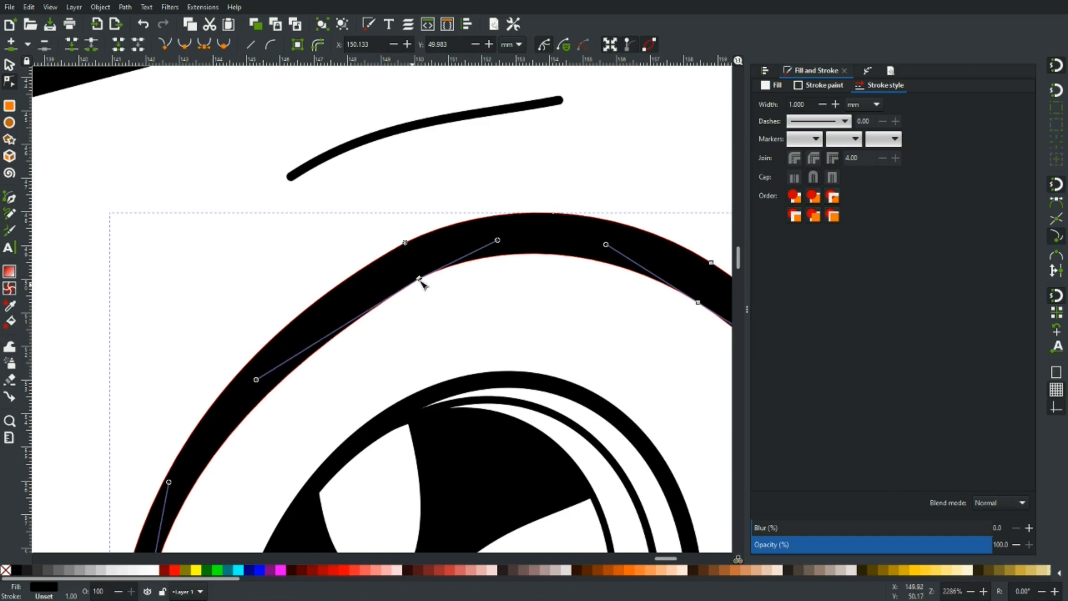
pyautogui.moveTo(500, 242)
pyautogui.mouseDown()
pyautogui.moveTo(515, 249)
pyautogui.moveTo(516, 230)
pyautogui.mouseUp()
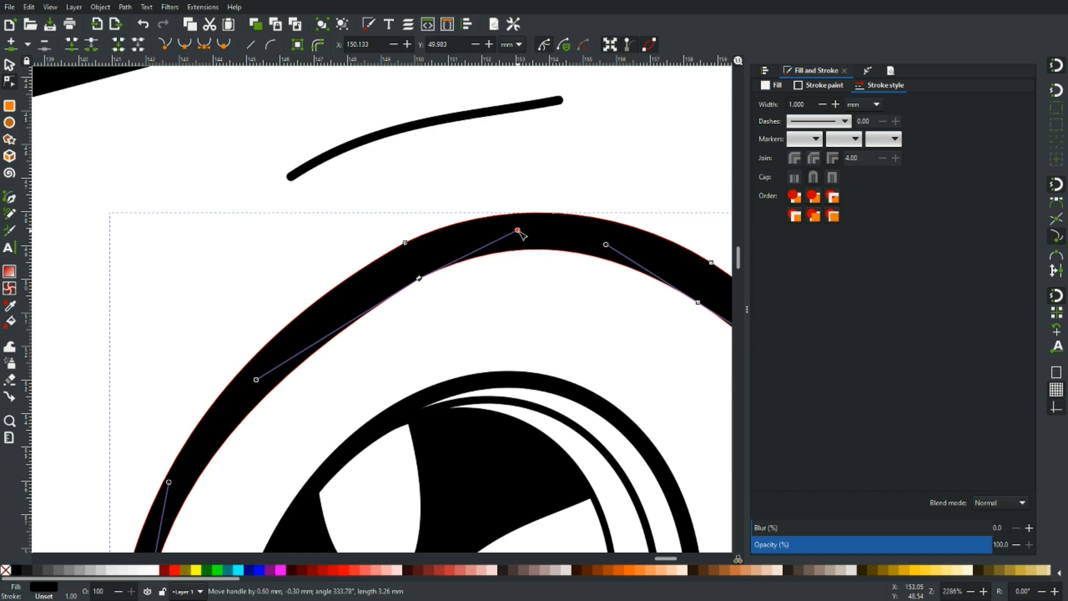
pyautogui.click(479, 308)
# Realign both handles of the upper-left inner-edge node on the rear tire outline so the curve runs smoothly through it
pyautogui.scroll(-4, 480, 307)
pyautogui.scroll(4, 496, 323)
pyautogui.click(401, 299)
pyautogui.click(394, 291)
pyautogui.moveTo(492, 244); pyautogui.dragTo(475, 262)
pyautogui.doubleClick(458, 309)
pyautogui.click(395, 288)
pyautogui.click(395, 292)
pyautogui.moveTo(240, 394); pyautogui.dragTo(289, 331)
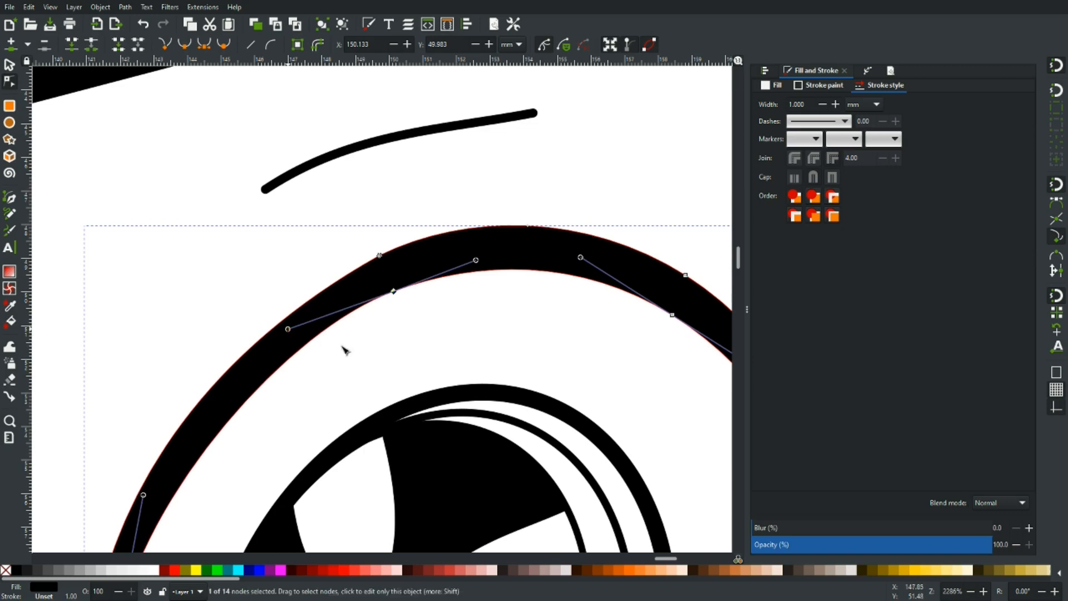
pyautogui.click(380, 352)
pyautogui.scroll(-5, 383, 349)
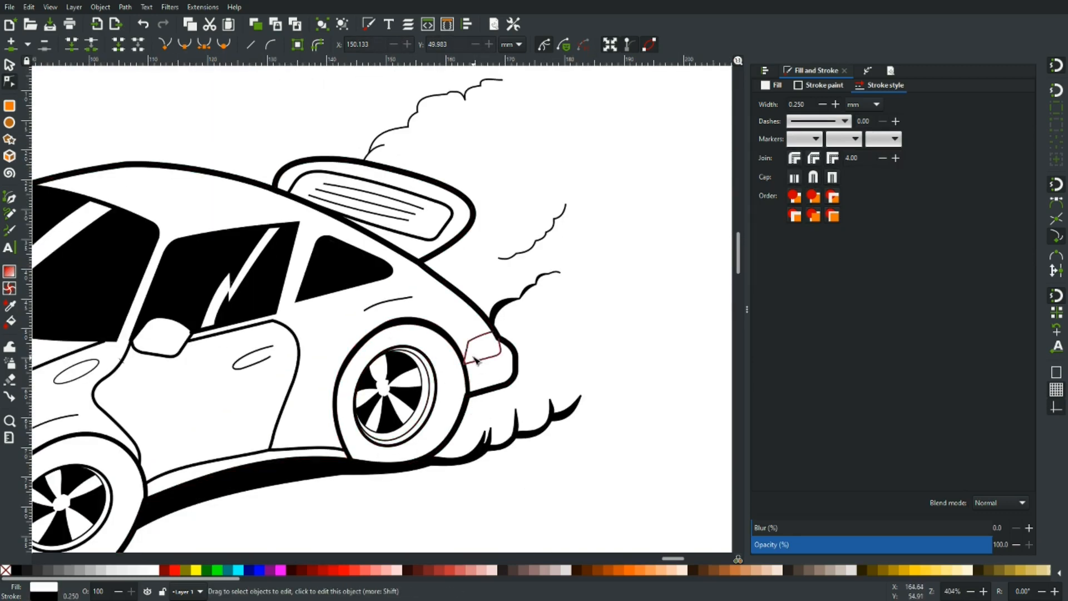
# Move the inner-edge end node of the rear tire's upper outline slightly inward to meet the lower outline below the taillight
pyautogui.scroll(5, 453, 386)
pyautogui.click(537, 443)
pyautogui.moveTo(534, 452); pyautogui.dragTo(530, 453)
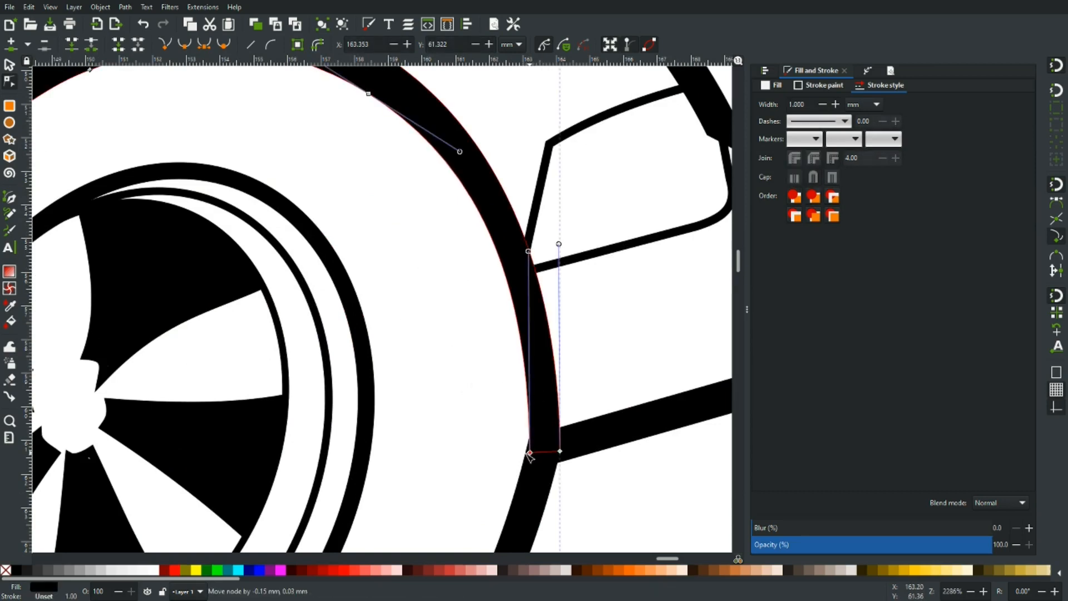
pyautogui.click(489, 465)
# Check the thickened rear tire outline and the line weights of the whole car beside the scanned sketch
pyautogui.scroll(-2, 469, 434)
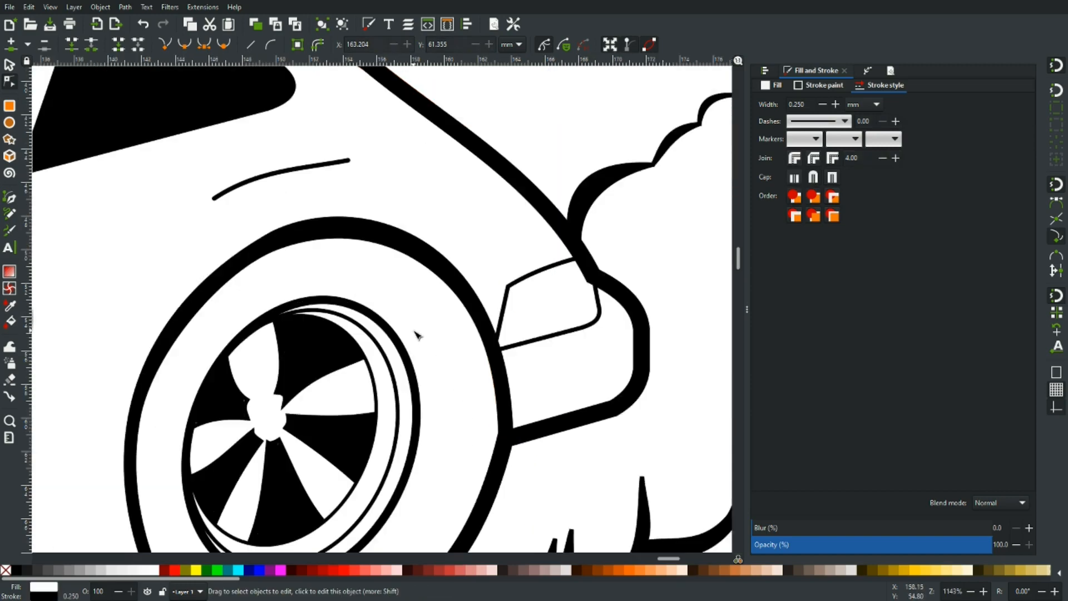
pyautogui.scroll(-5, 417, 335)
pyautogui.scroll(2, 419, 335)
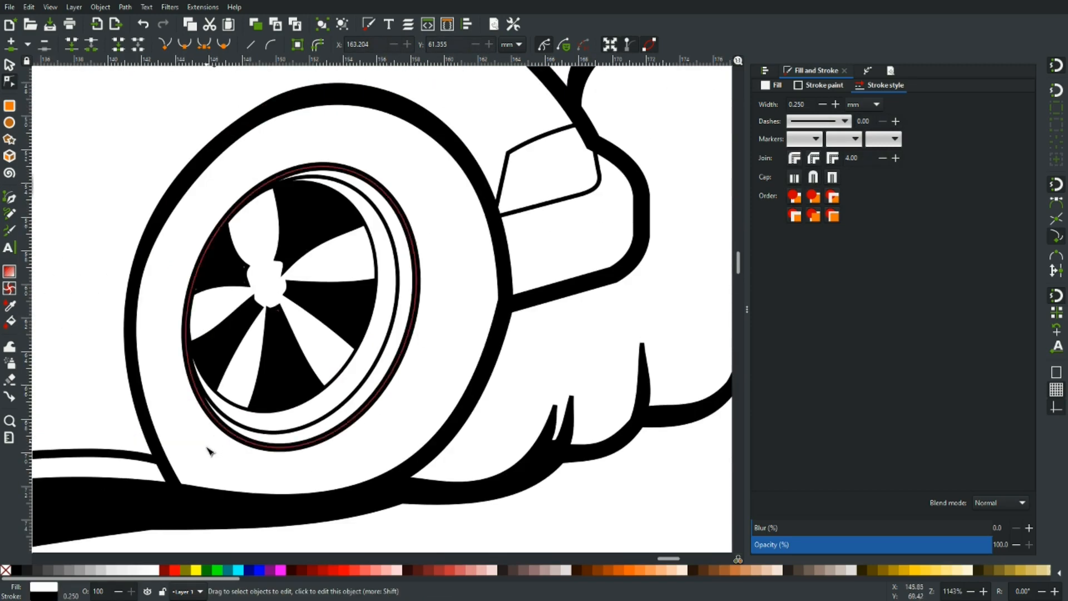
pyautogui.scroll(-4, 212, 457)
pyautogui.moveTo(243, 484); pyautogui.dragTo(508, 395)
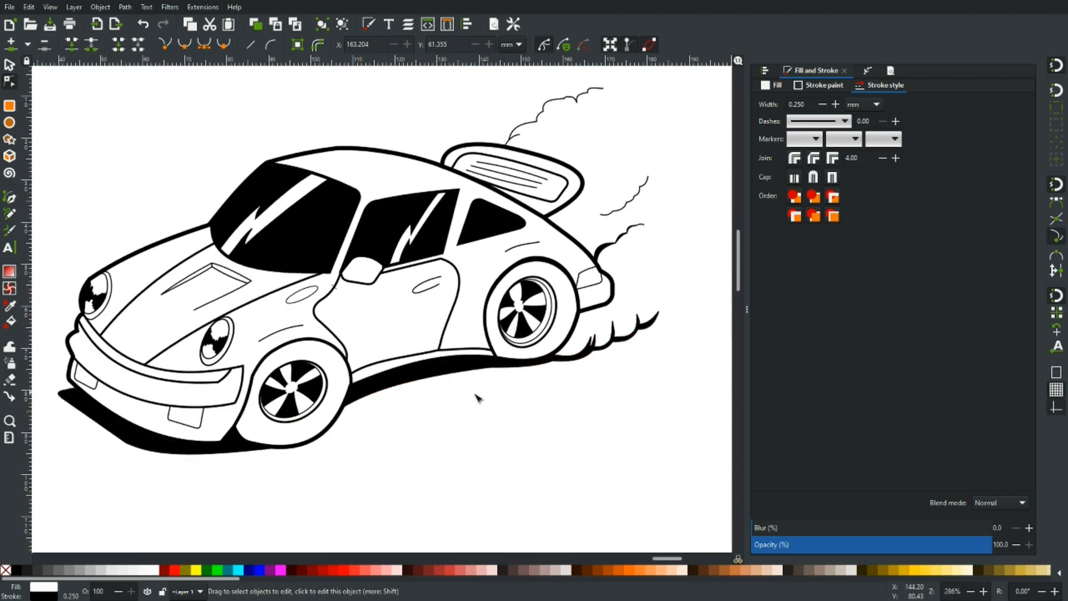
pyautogui.scroll(2, 248, 410)
pyautogui.scroll(-5, 258, 393)
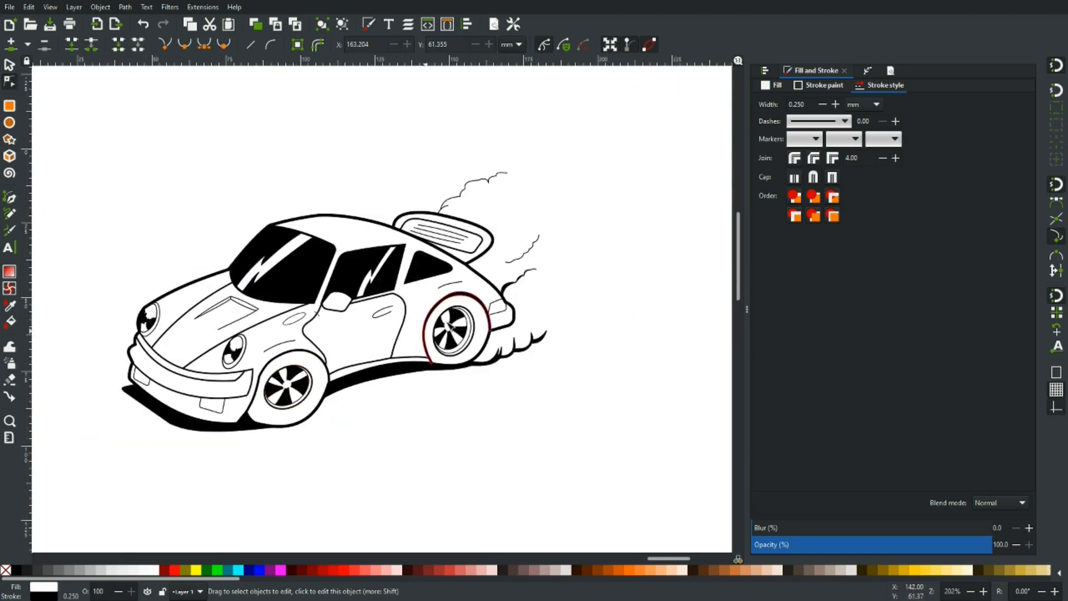
pyautogui.scroll(-1, 517, 296)
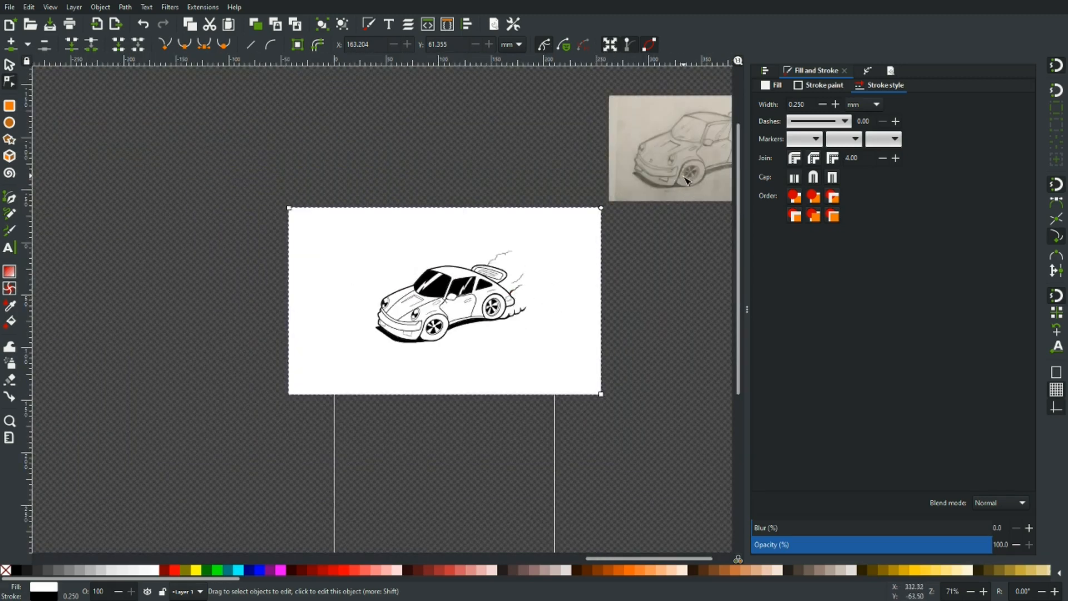
# Convert the upper outline stroke of the front tire to an editable path
pyautogui.scroll(8, 449, 307)
pyautogui.click(381, 316)
pyautogui.click(126, 6)
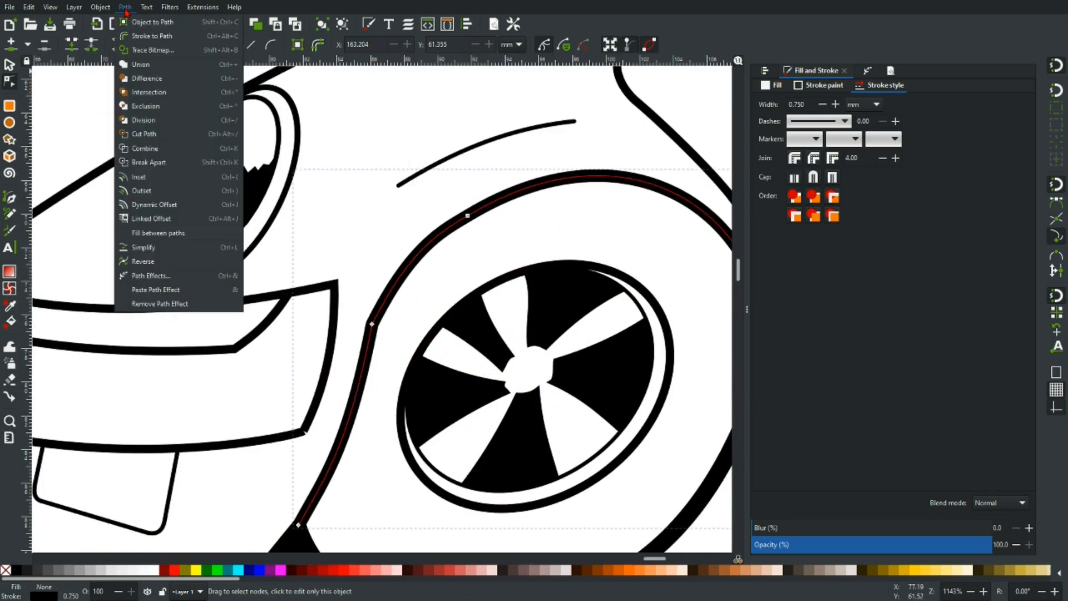
pyautogui.click(152, 37)
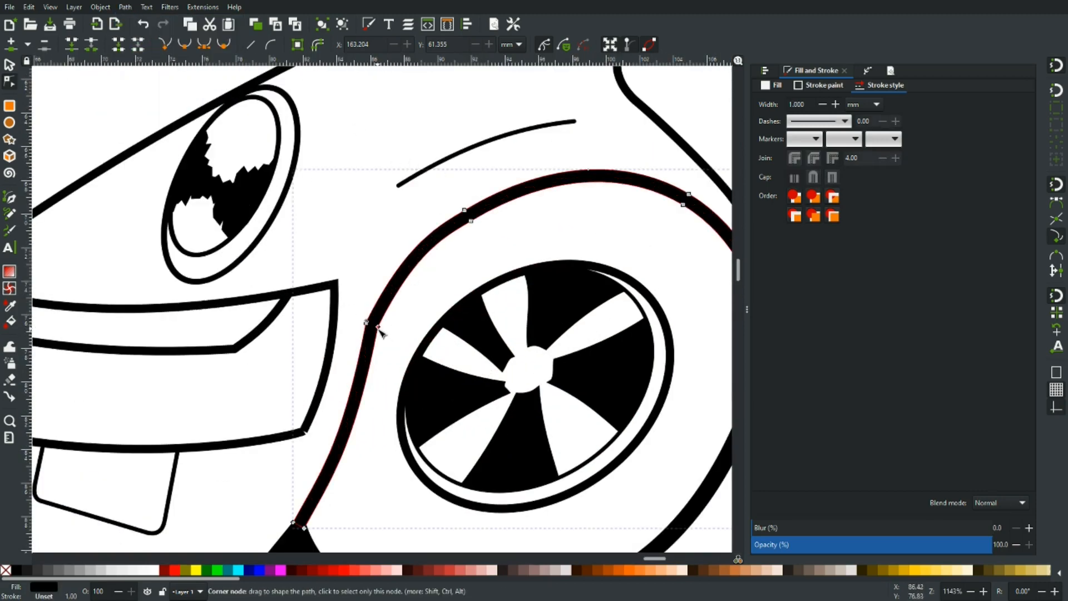
# Move the three inner-edge nodes along the front side of the front tire outline inward together to thicken the line
pyautogui.click(471, 221)
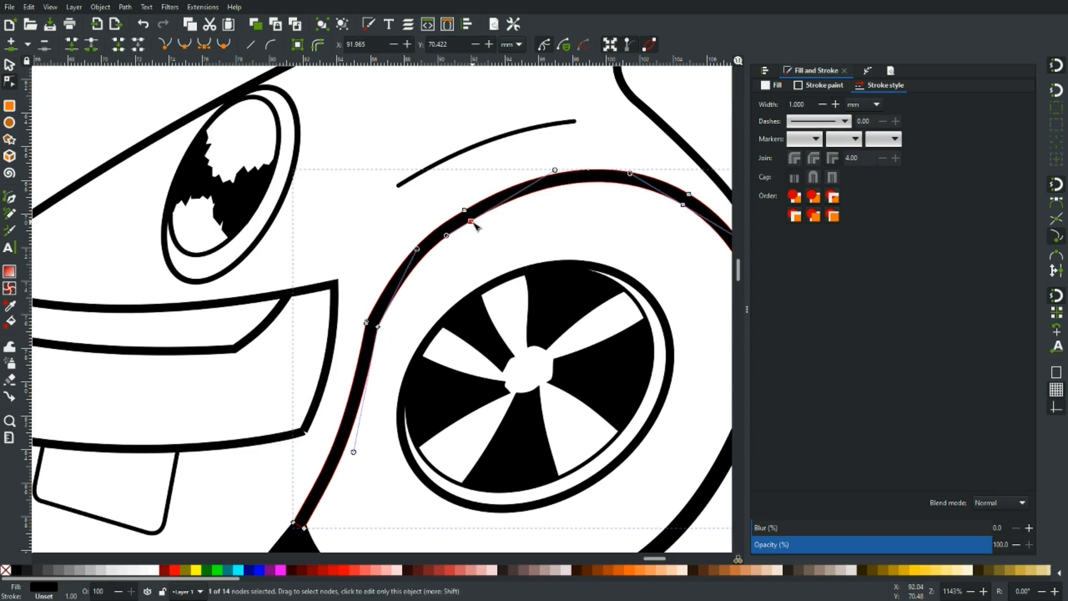
pyautogui.keyDown('shift'); pyautogui.click(378, 327); pyautogui.keyUp('shift')
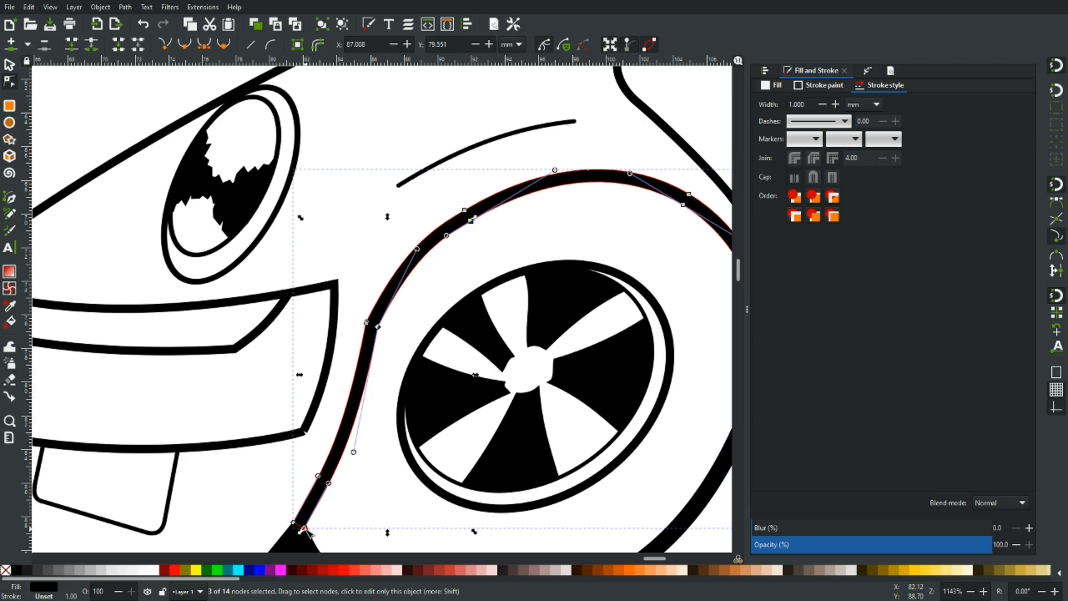
pyautogui.moveTo(306, 528); pyautogui.dragTo(315, 541)
pyautogui.doubleClick(376, 450)
# Adjust the upper handle of the front tire outline's middle inner-edge node to even out the curve above it
pyautogui.click(378, 343)
pyautogui.click(386, 338)
pyautogui.scroll(2, 386, 338)
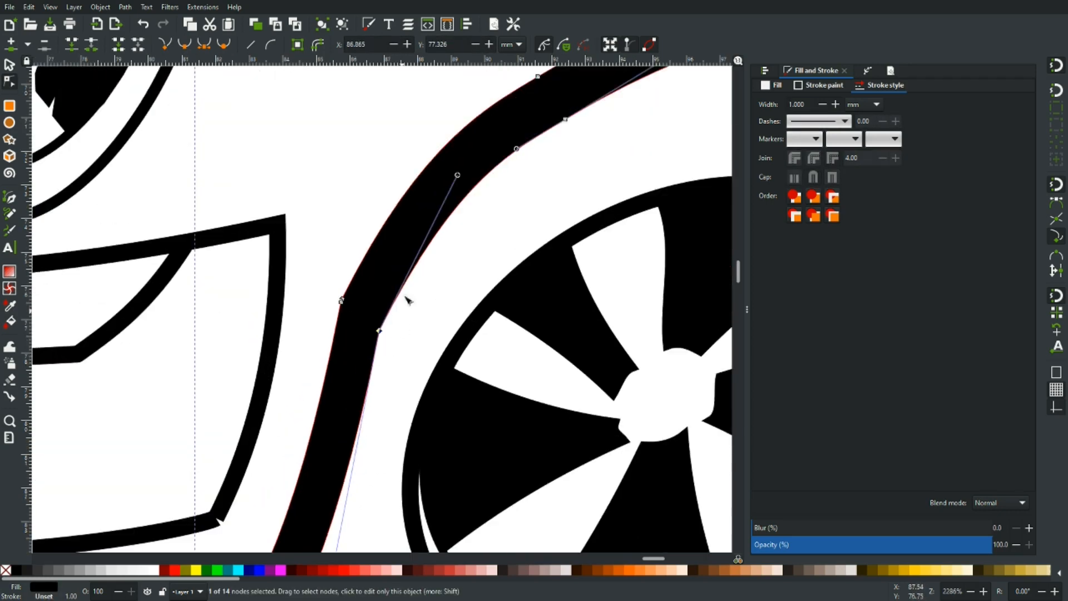
pyautogui.moveTo(458, 176); pyautogui.dragTo(445, 167)
# Adjust the lower handle of the same inner-edge node to smooth the front tire outline's curve down to its lower end
pyautogui.scroll(-6, 432, 238)
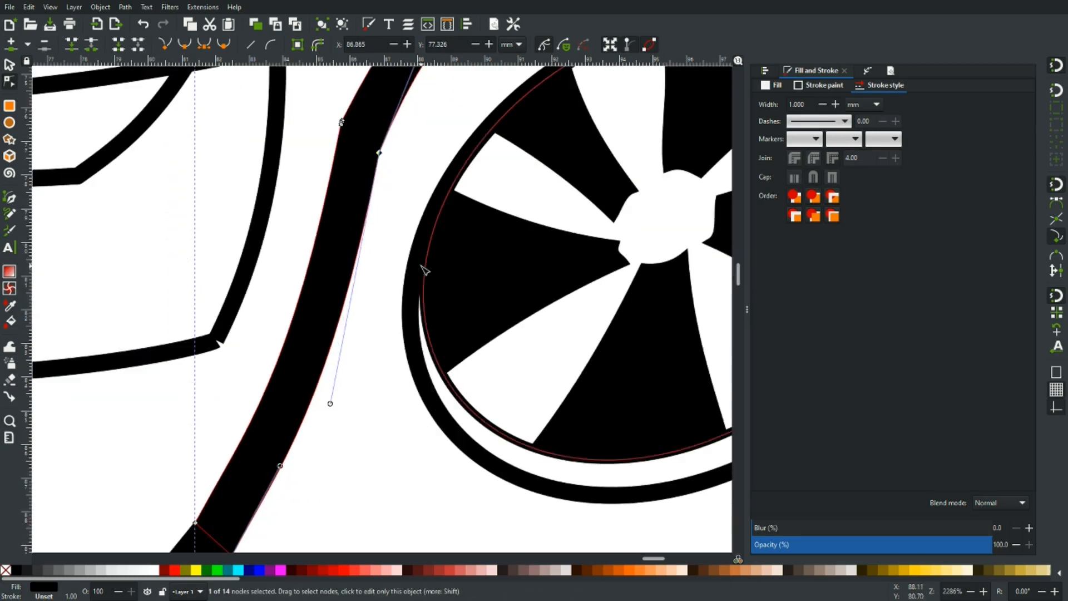
pyautogui.click(362, 419)
pyautogui.click(324, 371)
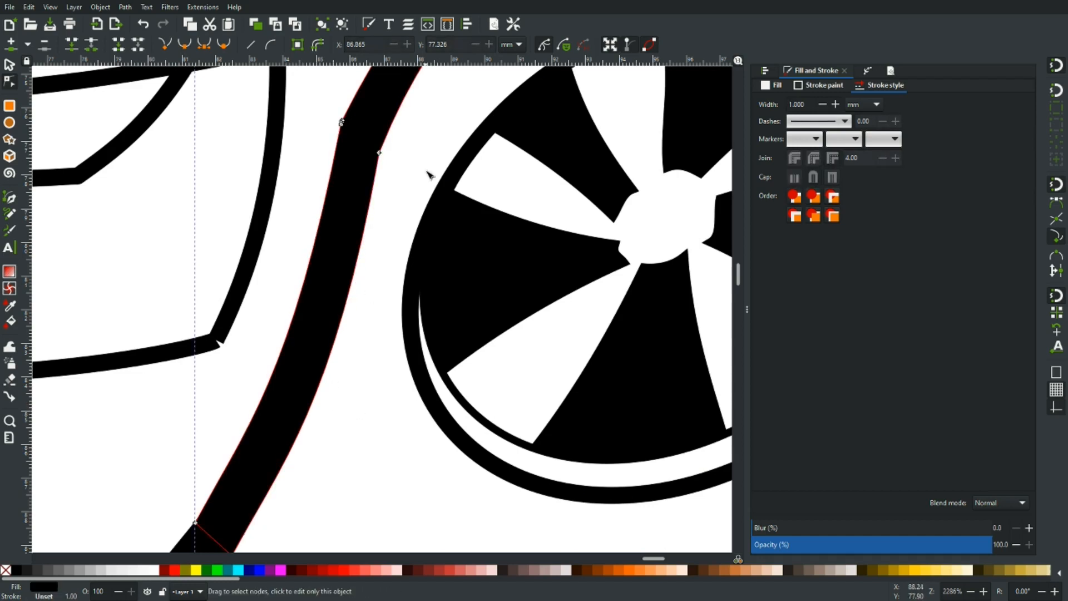
pyautogui.click(380, 154)
pyautogui.moveTo(334, 405); pyautogui.dragTo(328, 385)
pyautogui.click(353, 405)
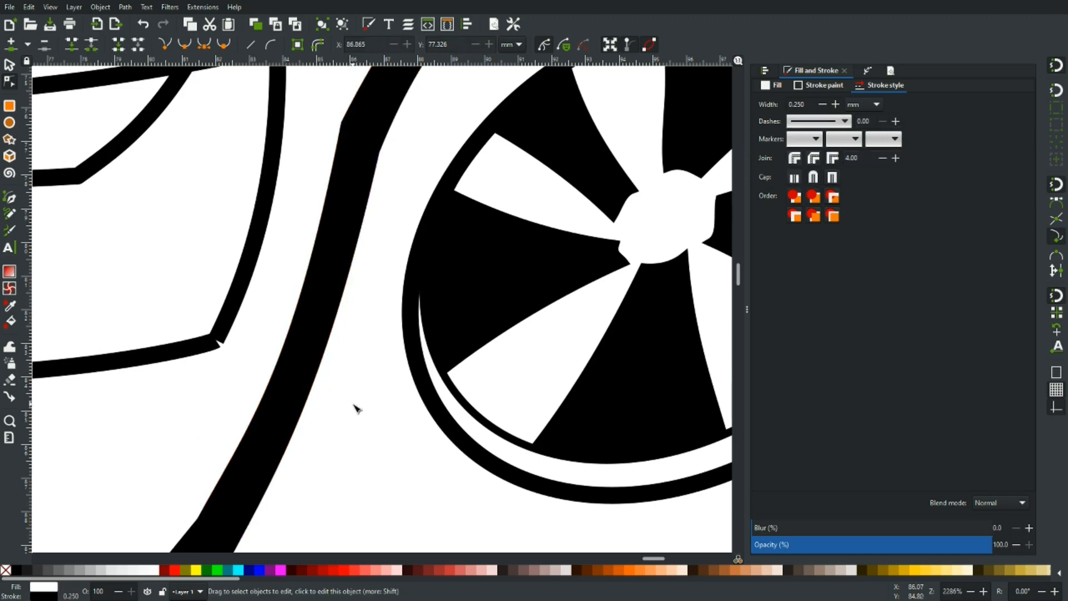
# Fill the narrow strip along the rear edge of the hood scoop with black using the bucket fill
pyautogui.scroll(-2, 356, 399)
pyautogui.scroll(-2, 354, 398)
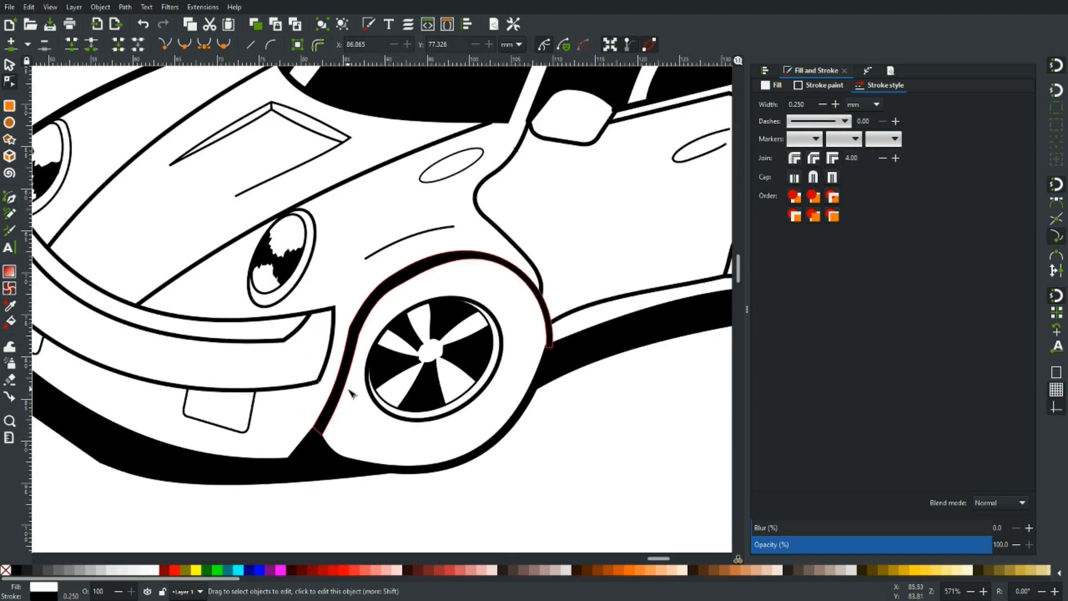
pyautogui.scroll(-2, 354, 396)
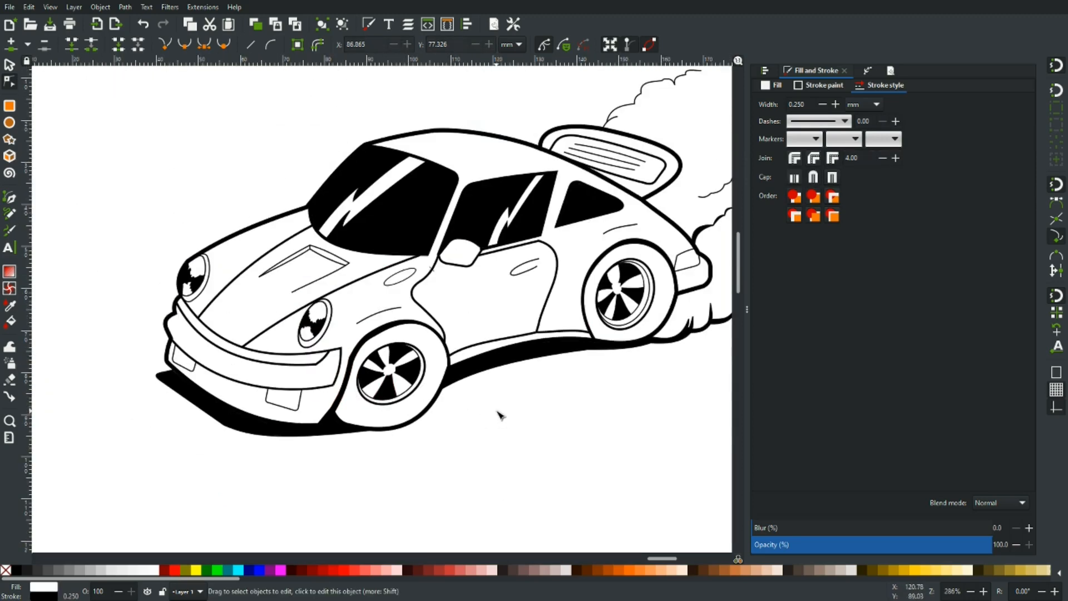
pyautogui.moveTo(536, 395); pyautogui.dragTo(465, 449)
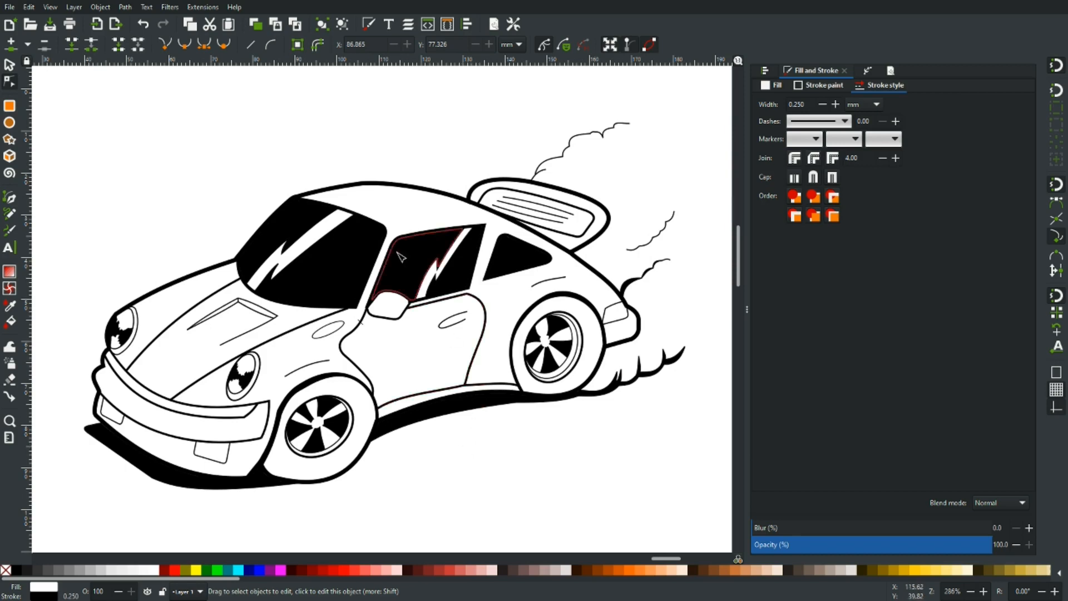
pyautogui.click(10, 322)
pyautogui.scroll(2, 268, 309)
pyautogui.scroll(2, 239, 307)
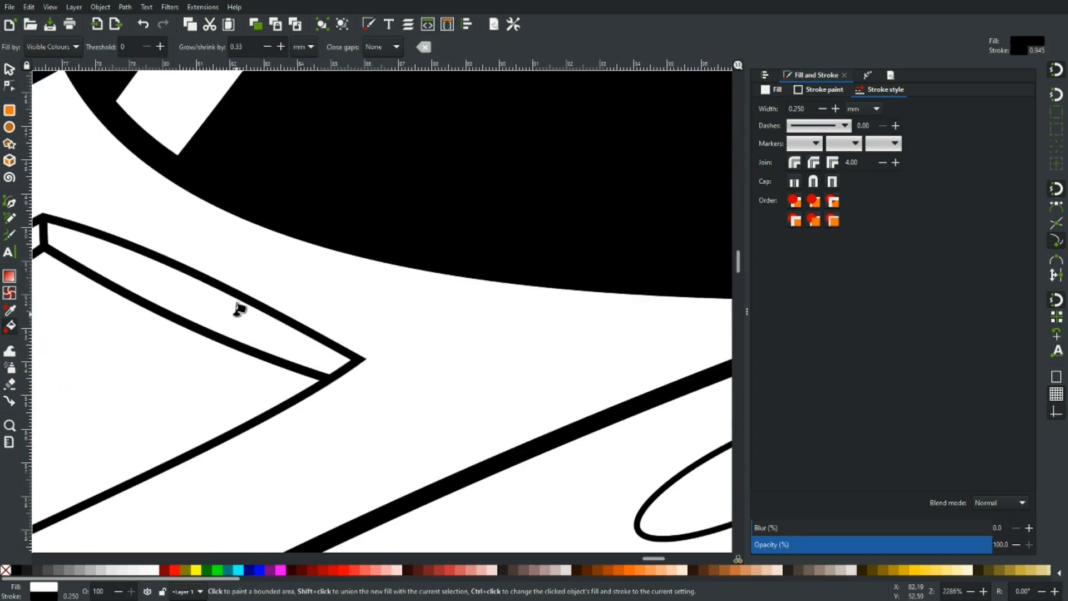
pyautogui.click(238, 309)
pyautogui.scroll(-4, 239, 310)
pyautogui.scroll(-1, 239, 310)
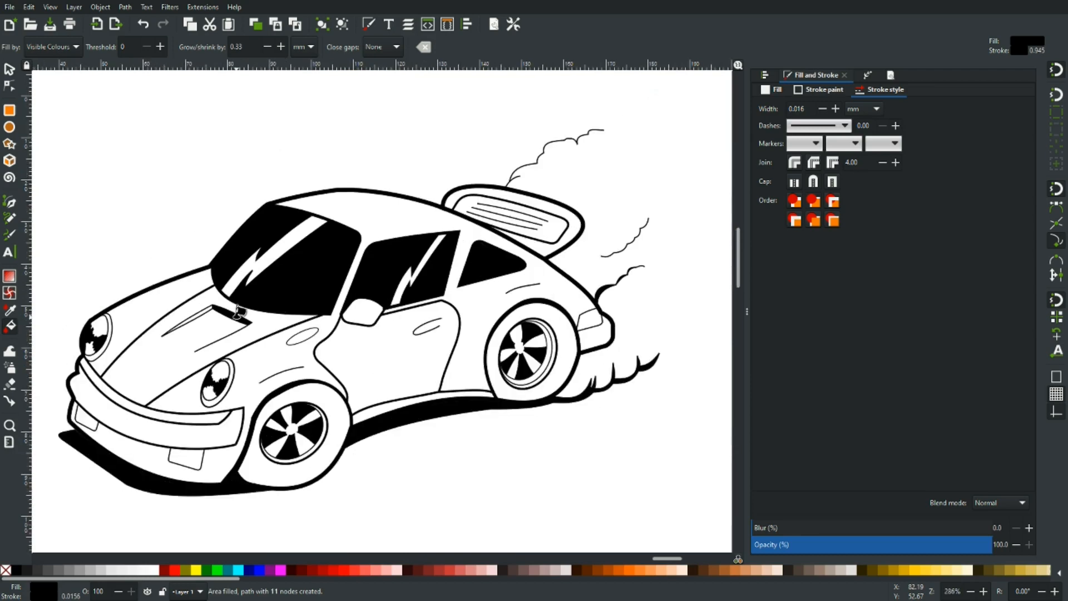
pyautogui.moveTo(423, 447)
pyautogui.mouseDown()
pyautogui.moveTo(470, 432)
pyautogui.moveTo(448, 444)
pyautogui.mouseUp()
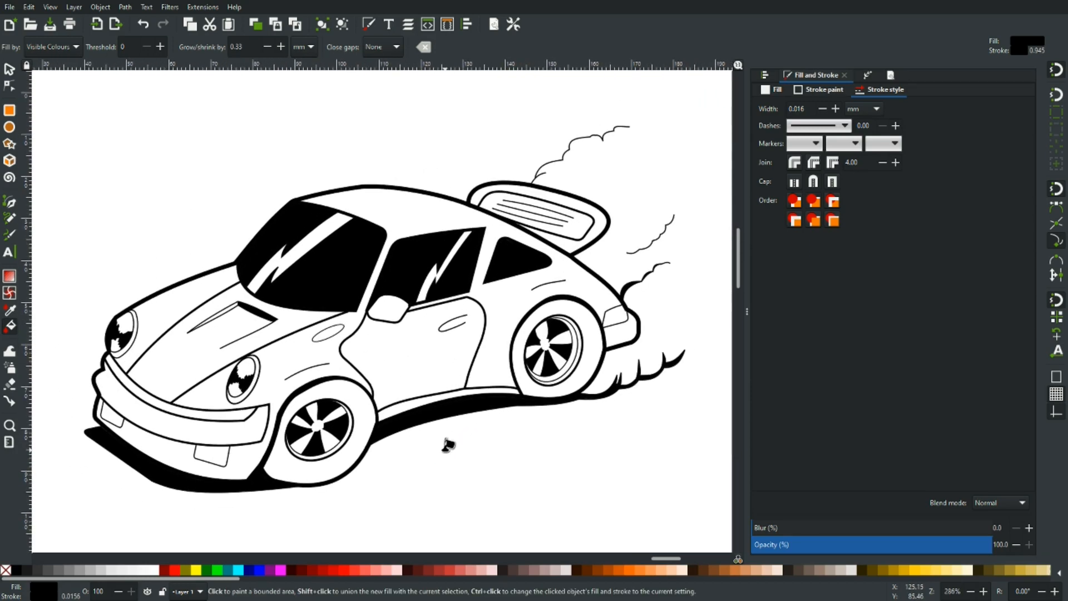